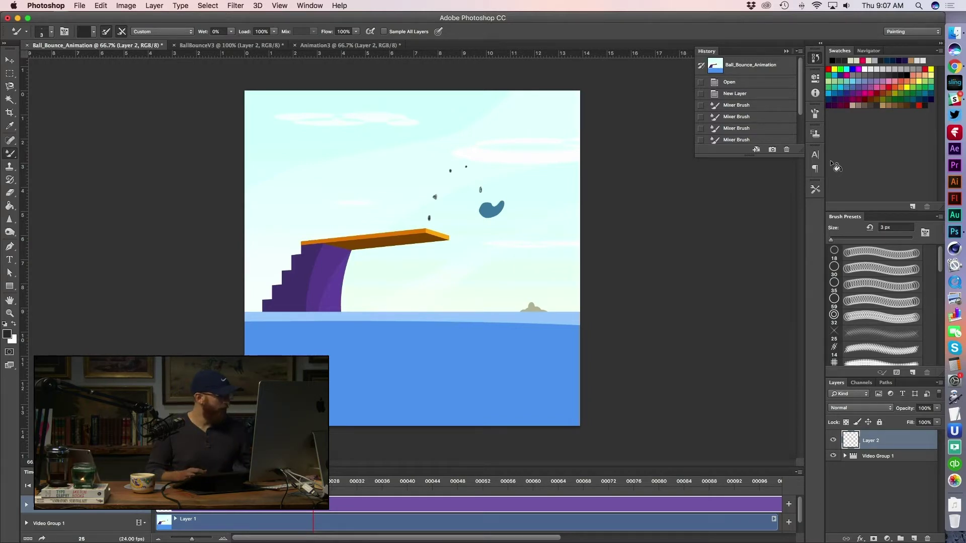
- Switch to Slack to check the #_general channel and the channel list, and return to Photoshop
{"action": "key", "text": "super+Tab"}
{"action": "key", "text": "super+Tab"}
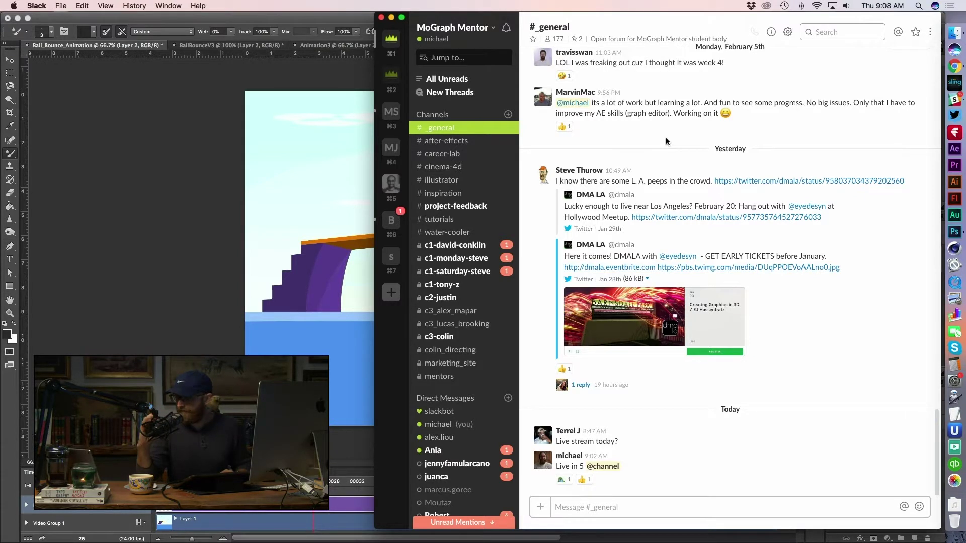
{"action": "left_click", "coordinate": [412, 170]}
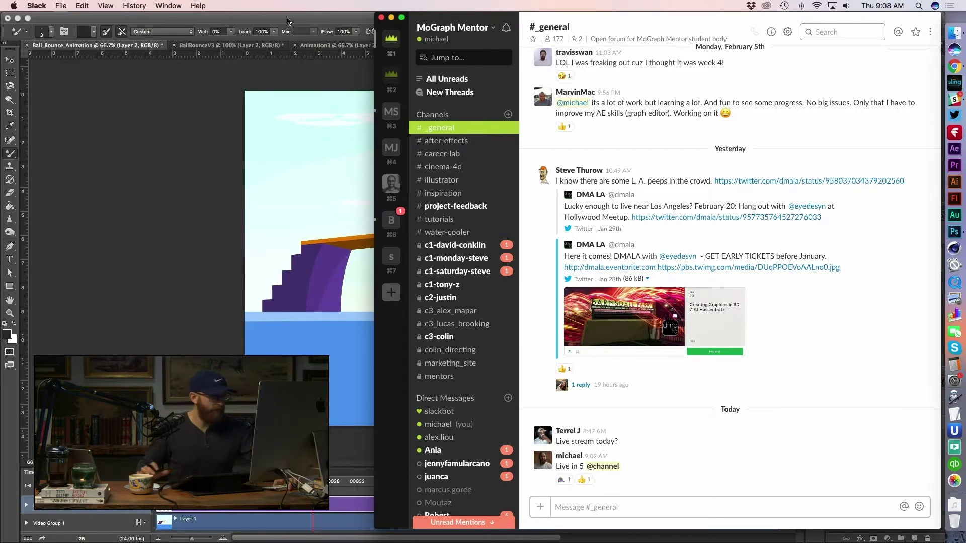
{"action": "scroll", "coordinate": [490, 275], "scroll_direction": "down", "scroll_amount": 3}
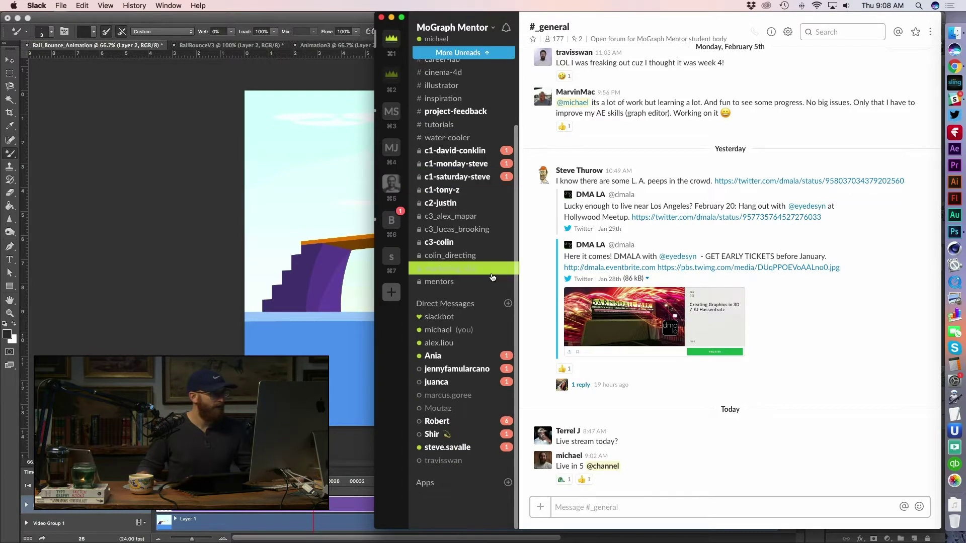
{"action": "scroll", "coordinate": [491, 274], "scroll_direction": "up", "scroll_amount": 3}
{"action": "left_click", "coordinate": [491, 274]}
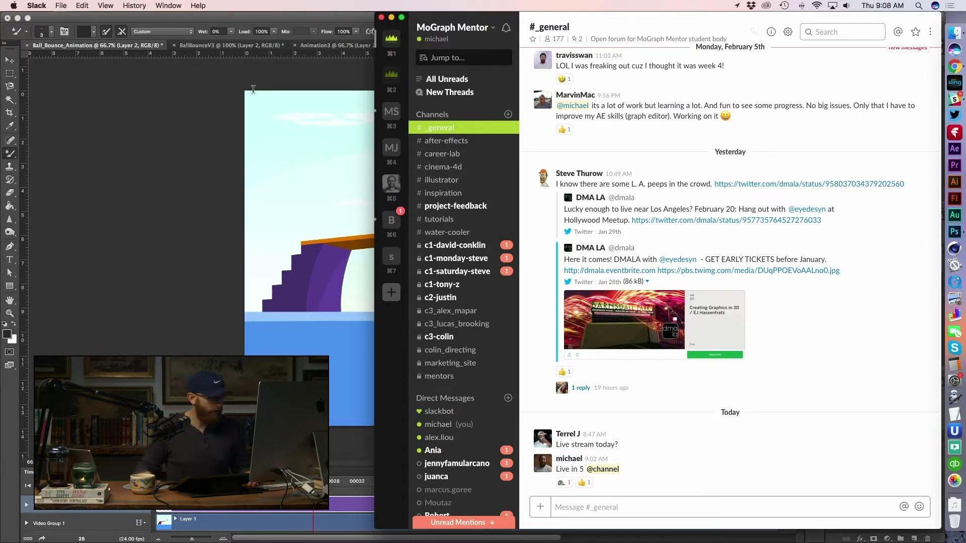
{"action": "left_click", "coordinate": [141, 19]}
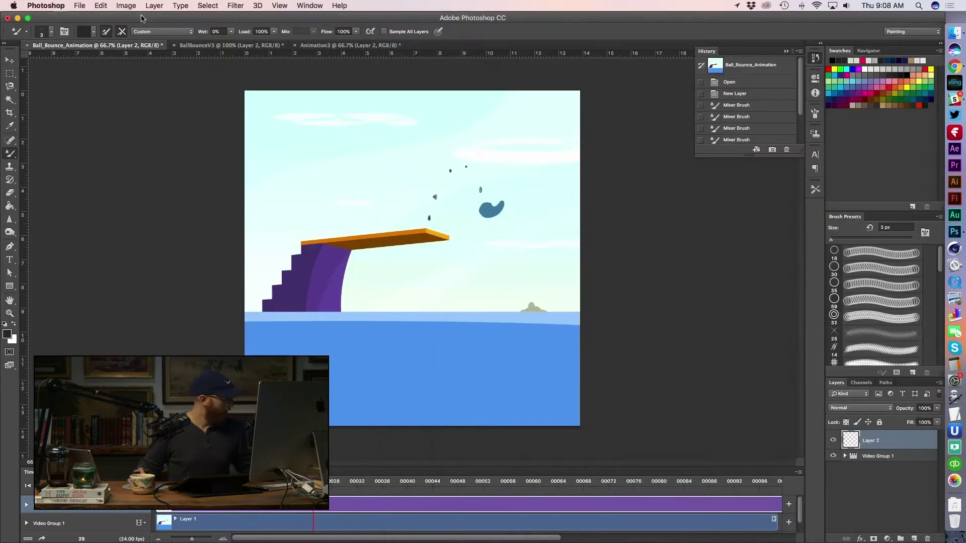
- Switch to Finder, find the asteroid MP4 in the first student's Week 3 folder of the Monday class, and open it in Photoshop
{"action": "key", "text": "super+Tab"}
{"action": "key", "text": "super+Tab"}
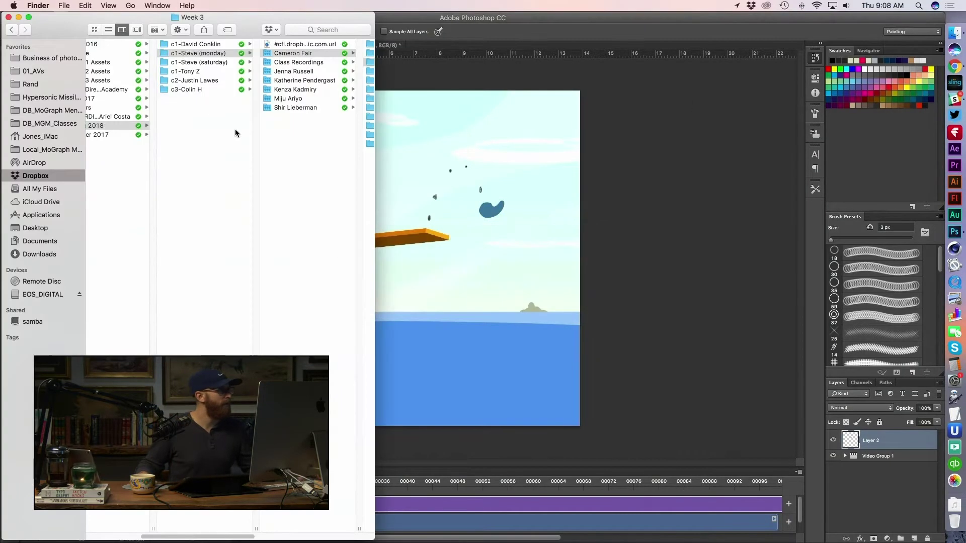
{"action": "left_click", "coordinate": [328, 53]}
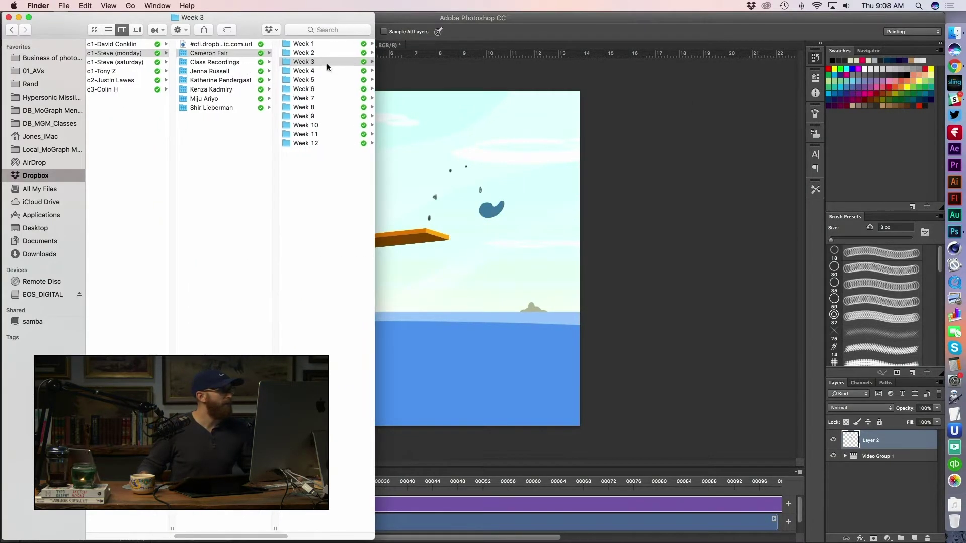
{"action": "left_click", "coordinate": [328, 62]}
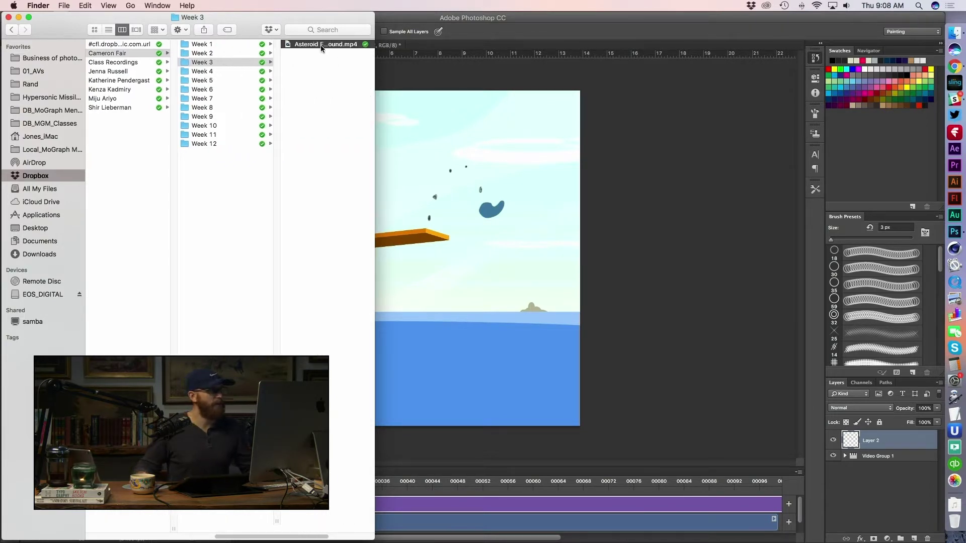
{"action": "left_click", "coordinate": [954, 232]}
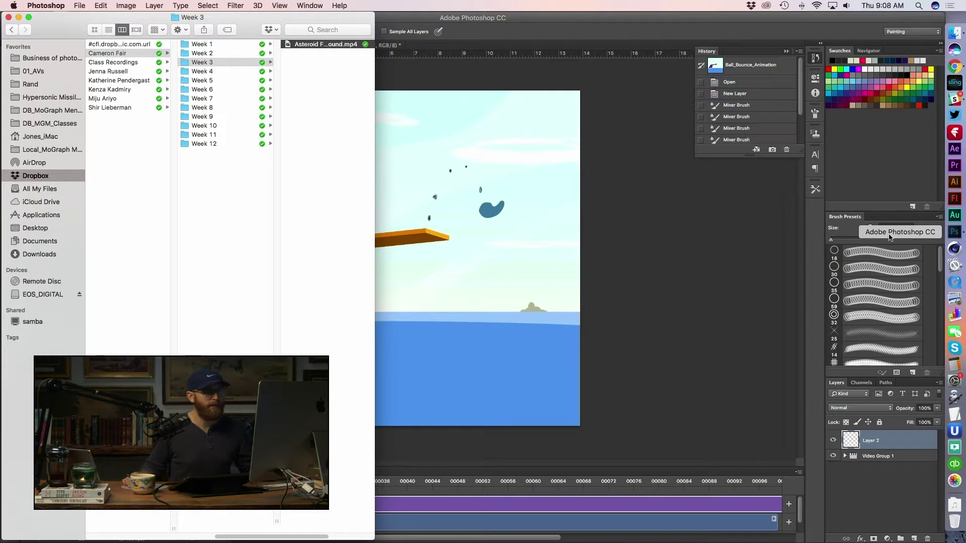
{"action": "left_click", "coordinate": [603, 141]}
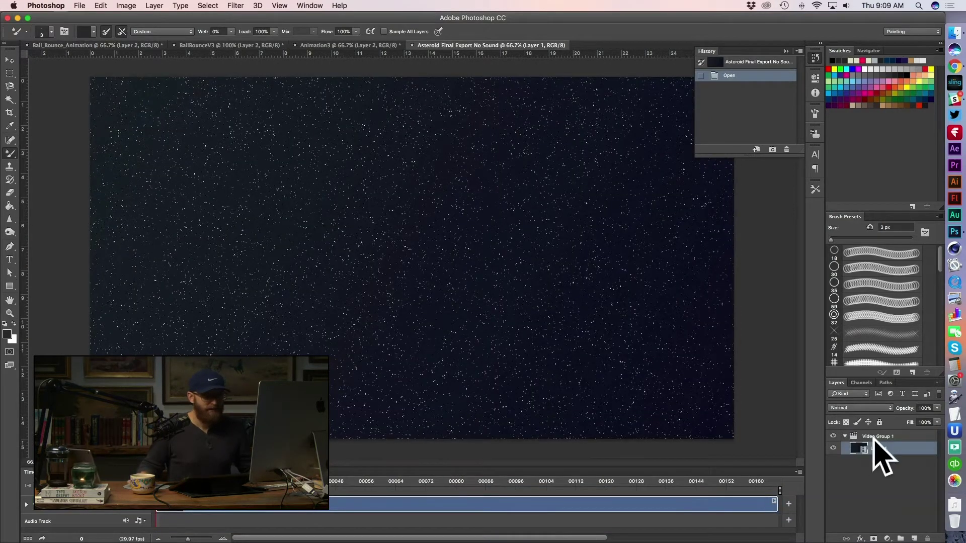
{"action": "left_click", "coordinate": [876, 436]}
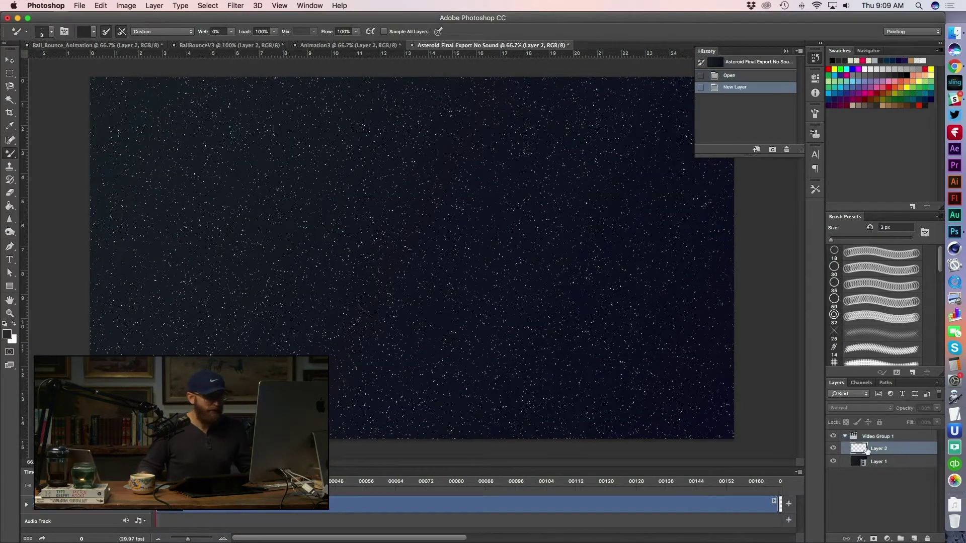
{"action": "left_click", "coordinate": [886, 491]}
{"action": "left_click", "coordinate": [878, 448]}
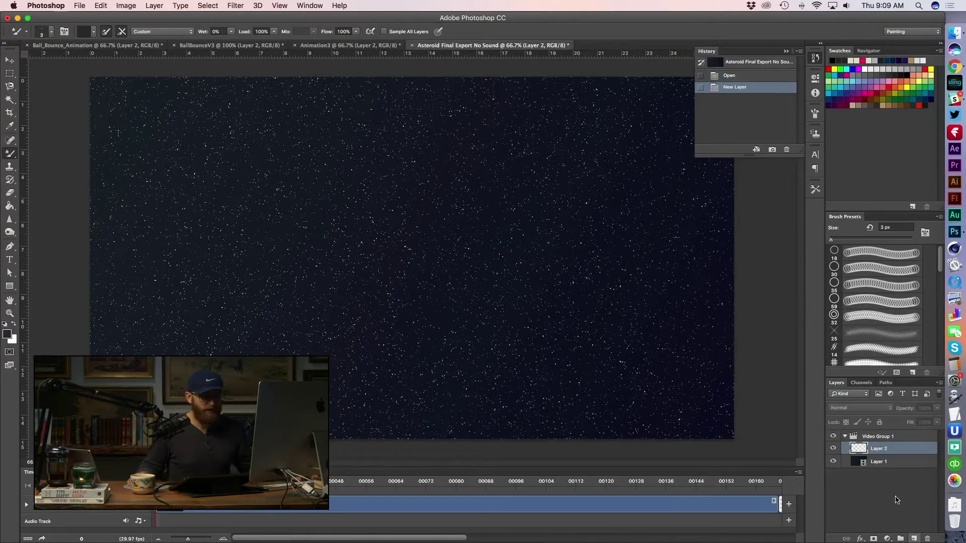
{"action": "left_click", "coordinate": [867, 465]}
- Collapse Video Group 1 in the asteroid document and add a new empty layer above it
{"action": "left_click", "coordinate": [875, 436]}
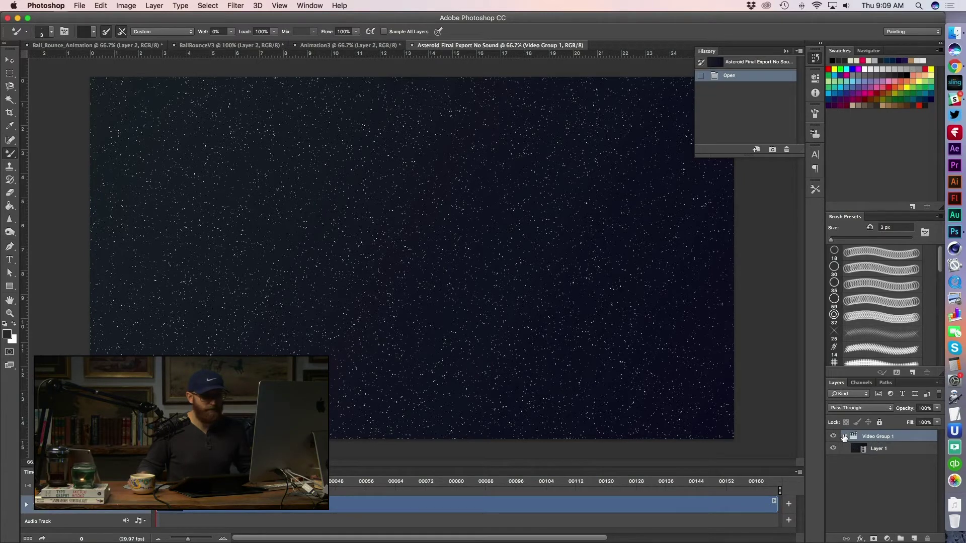
{"action": "left_click", "coordinate": [844, 436]}
{"action": "left_click", "coordinate": [914, 539]}
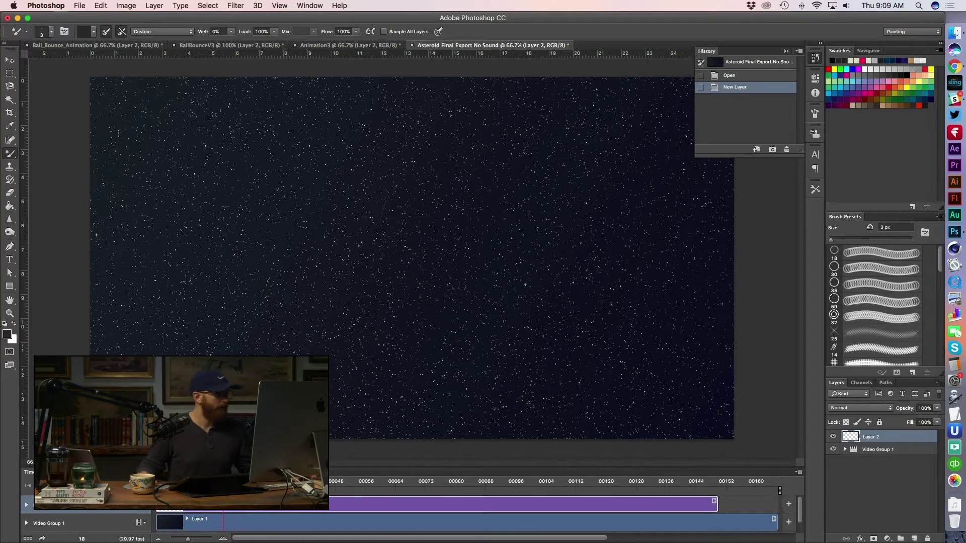
- Preview the asteroid animation's playback and cycle through the open documents to Animation3
{"action": "key", "text": "space"}
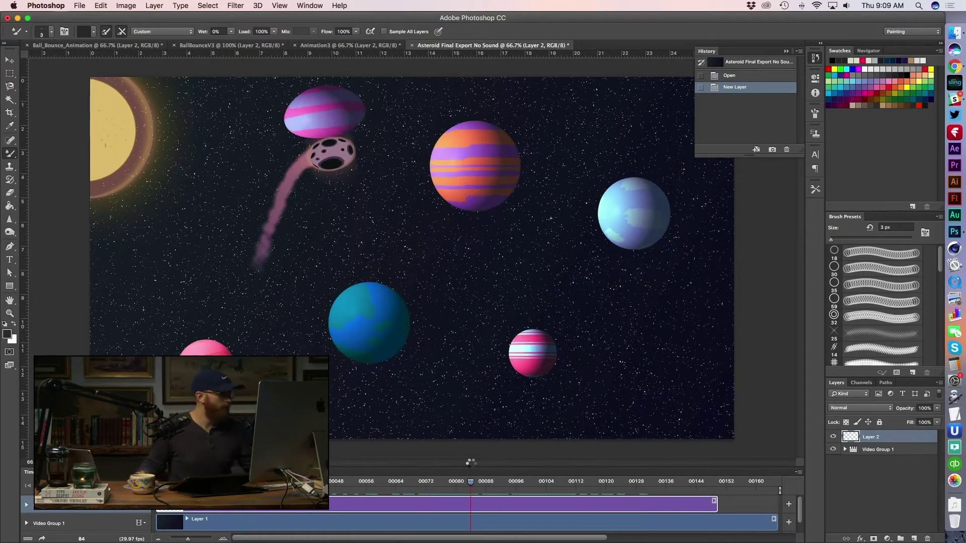
{"action": "key", "text": "ctrl+Tab"}
{"action": "key", "text": "ctrl+Tab"}
{"action": "key", "text": "ctrl+Tab"}
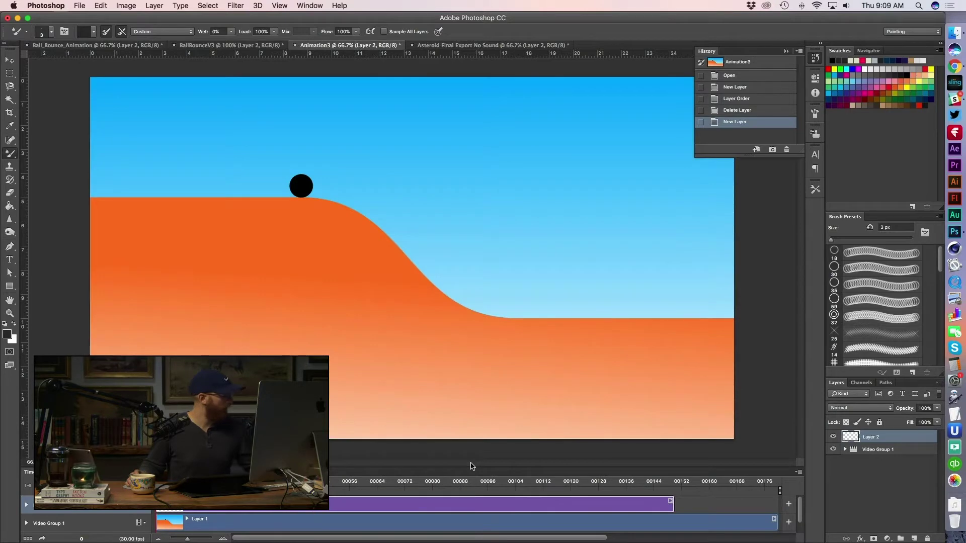
- Switch to Slack to check #_general for new messages, and return to the Finder window
{"action": "key", "text": "super+Tab"}
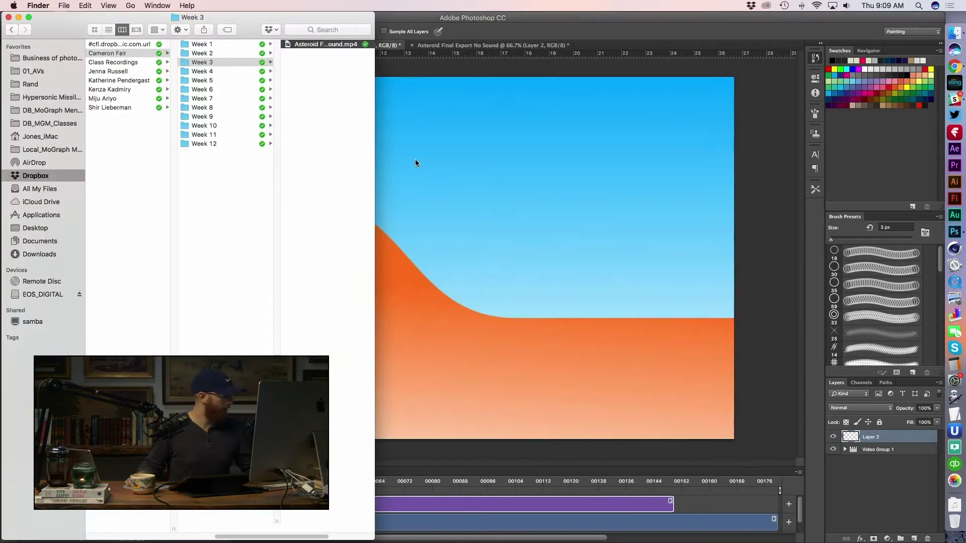
{"action": "key", "text": "super+Tab"}
{"action": "key", "text": "super+Tab"}
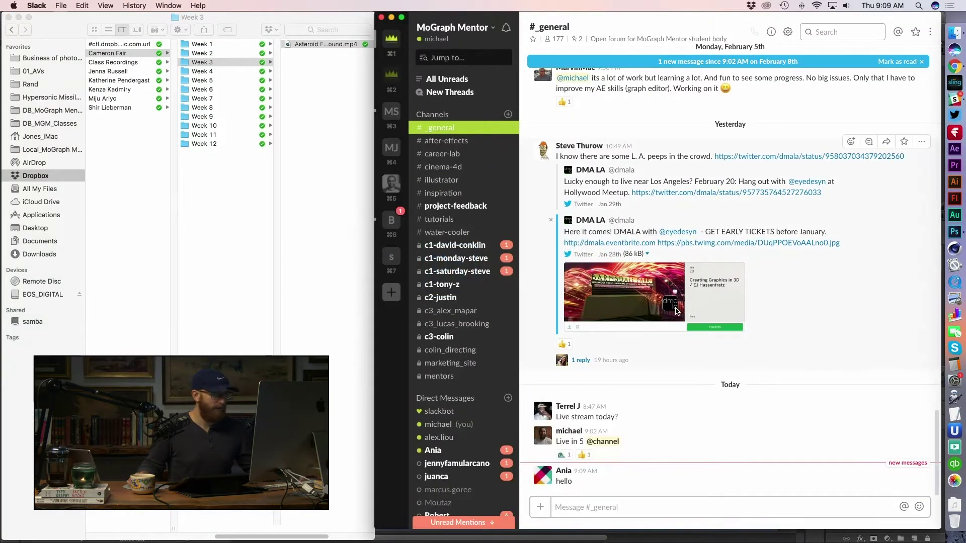
{"action": "left_click", "coordinate": [317, 22]}
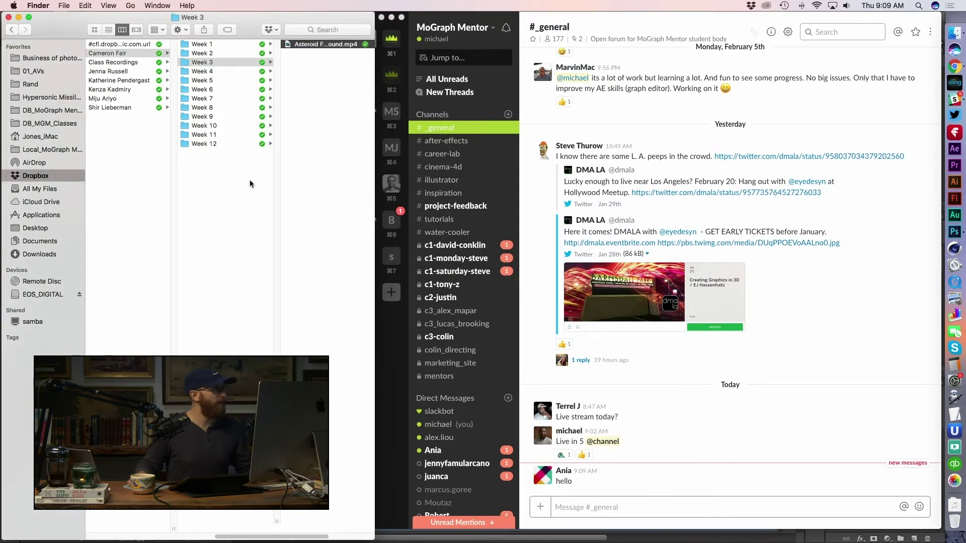
- Preview the sun and moon 720p movie in the next student's Week 3 folder
{"action": "left_click", "coordinate": [140, 72]}
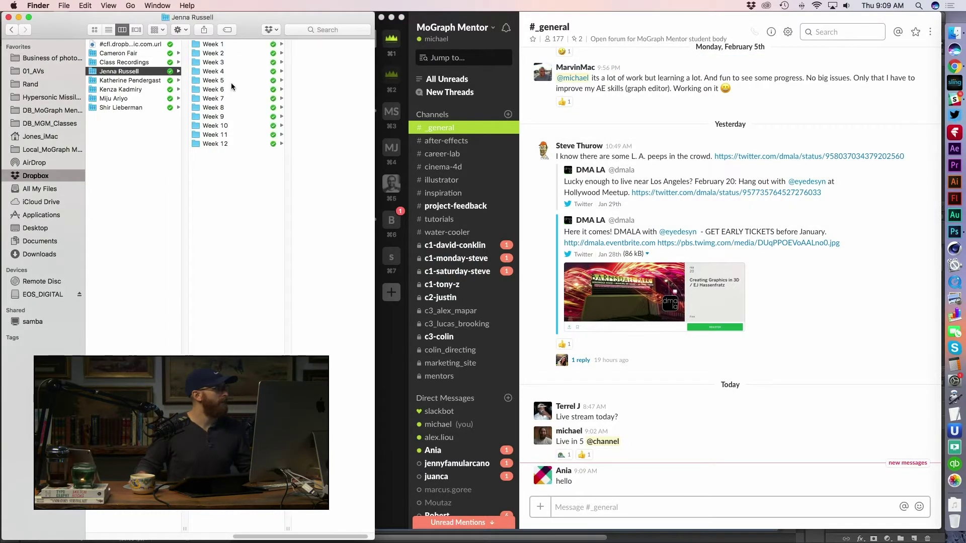
{"action": "left_click", "coordinate": [235, 62]}
{"action": "left_click", "coordinate": [320, 46]}
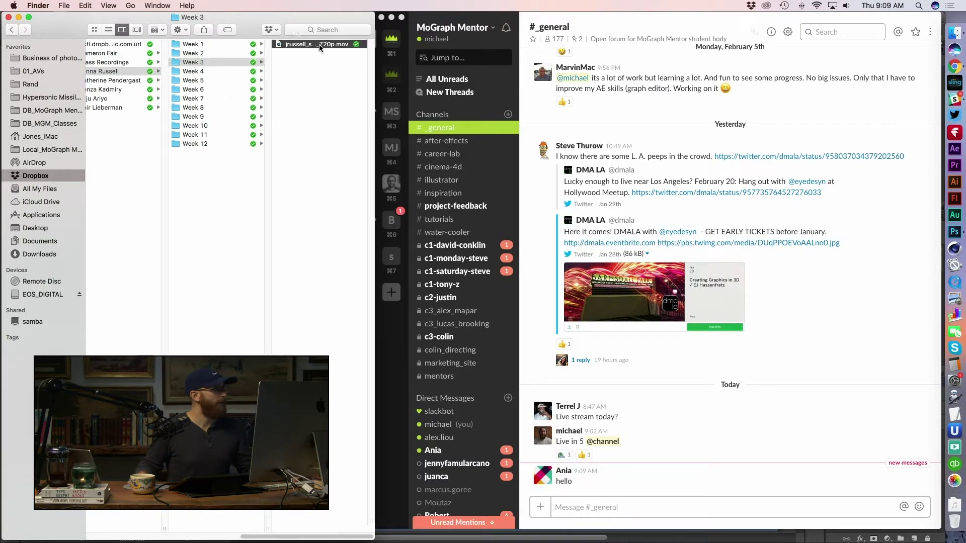
{"action": "key", "text": "space"}
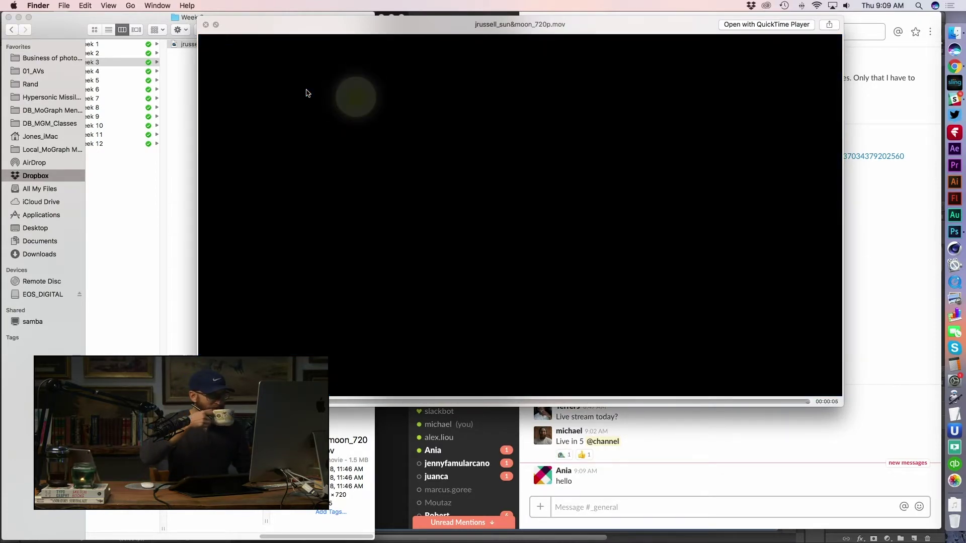
{"action": "key", "text": "space"}
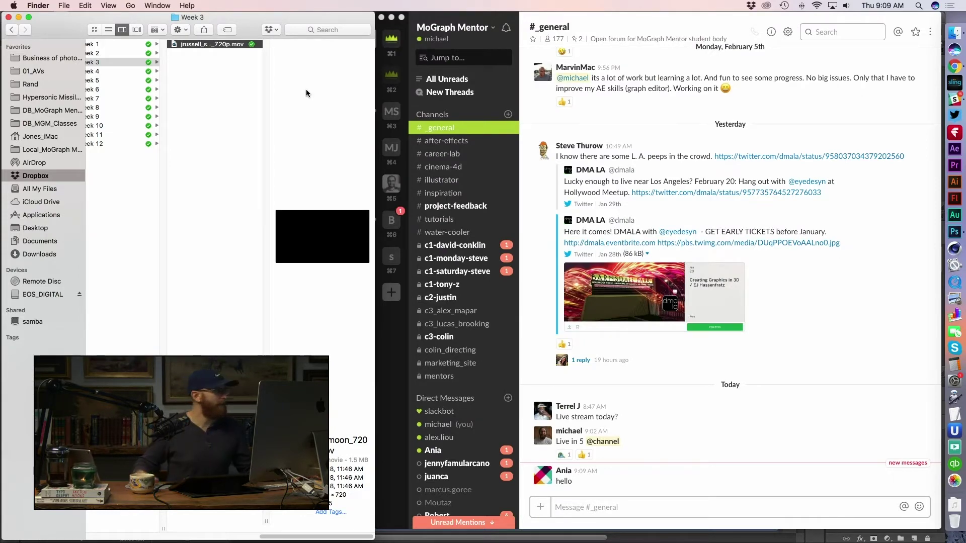
- Open the sun and moon movie in Photoshop and add a new layer above the collapsed Video Group 1
{"action": "left_click_drag", "start_coordinate": [217, 44], "coordinate": [954, 236]}
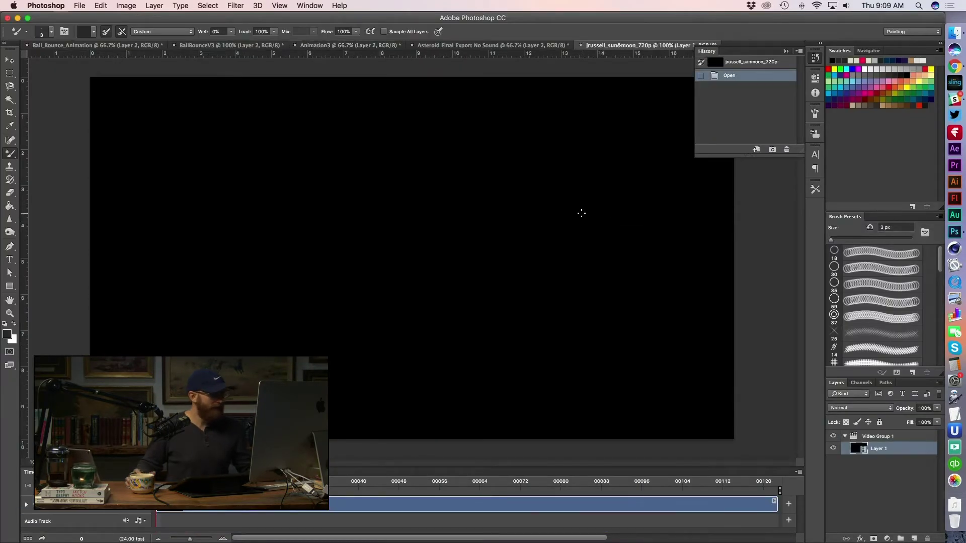
{"action": "left_click", "coordinate": [845, 438]}
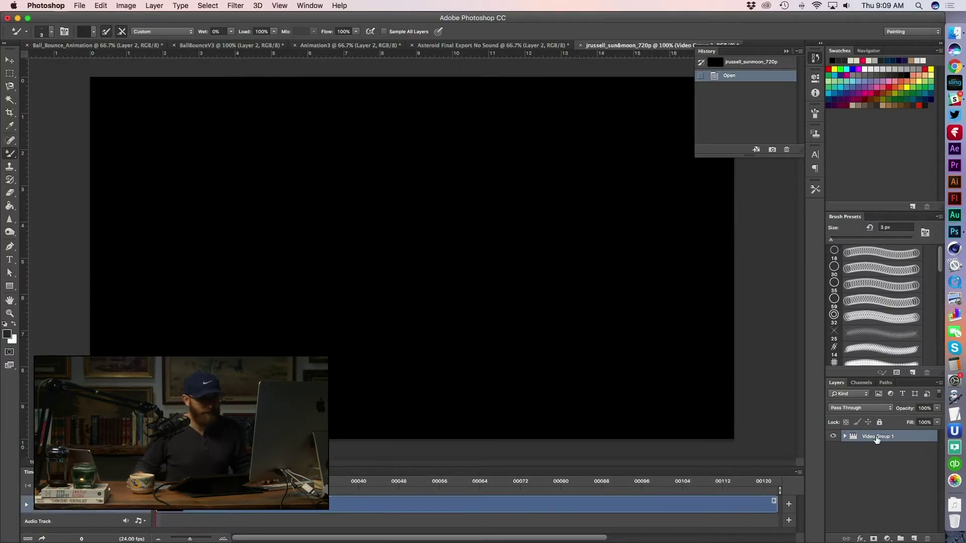
{"action": "left_click", "coordinate": [913, 539]}
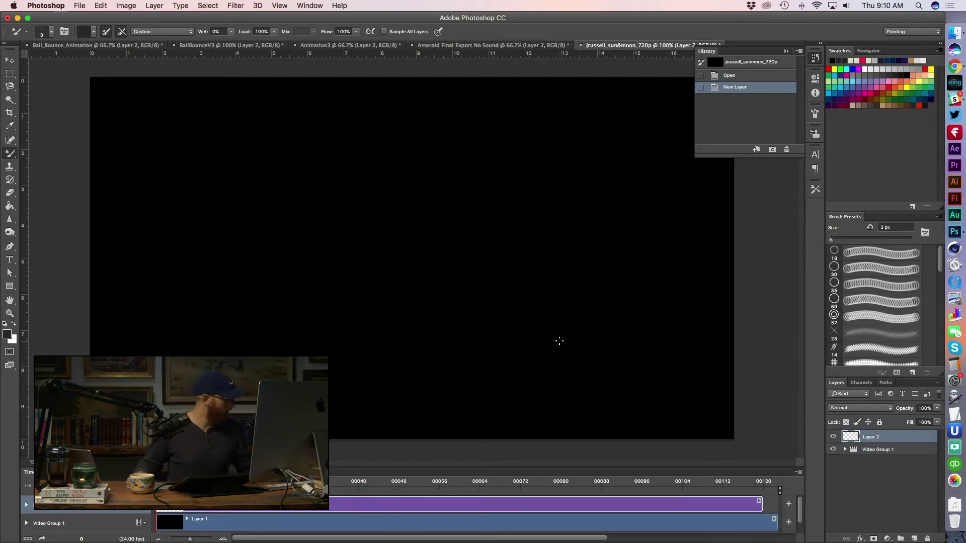
- Switch to Finder and preview the Bowser MP4 in the following student's Week 3 folder
{"action": "key", "text": "super+Tab"}
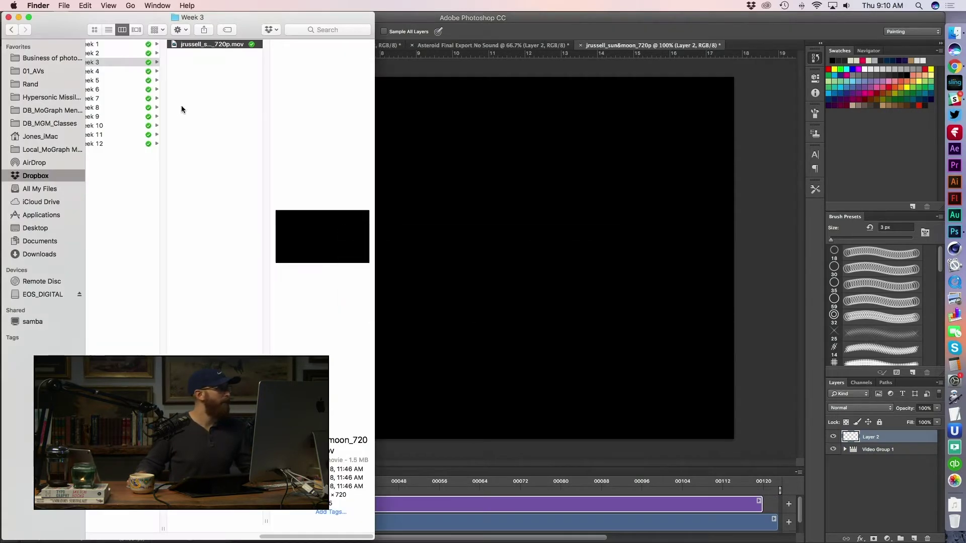
{"action": "scroll", "coordinate": [181, 104], "scroll_direction": "left", "scroll_amount": 5}
{"action": "left_click", "coordinate": [197, 80]}
{"action": "left_click", "coordinate": [272, 62]}
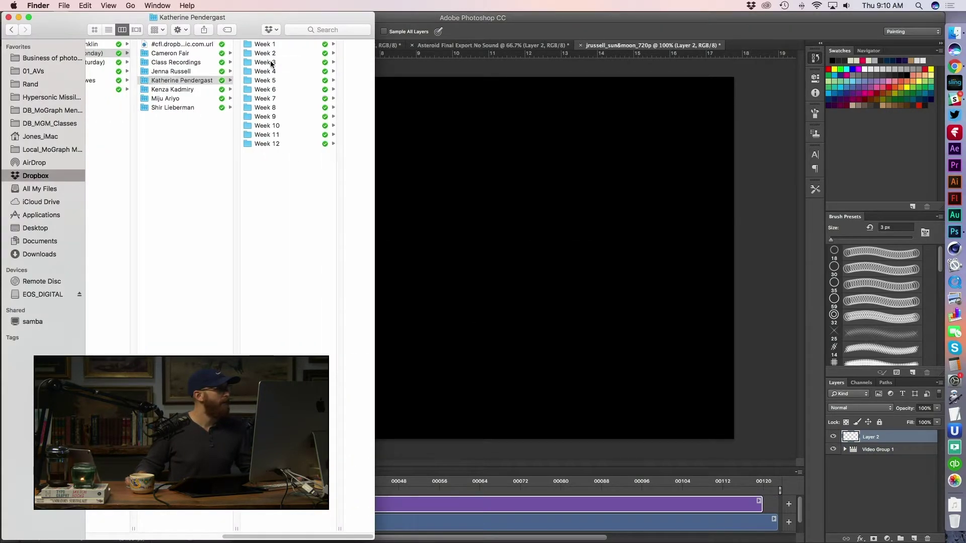
{"action": "left_click", "coordinate": [323, 46]}
{"action": "key", "text": "space"}
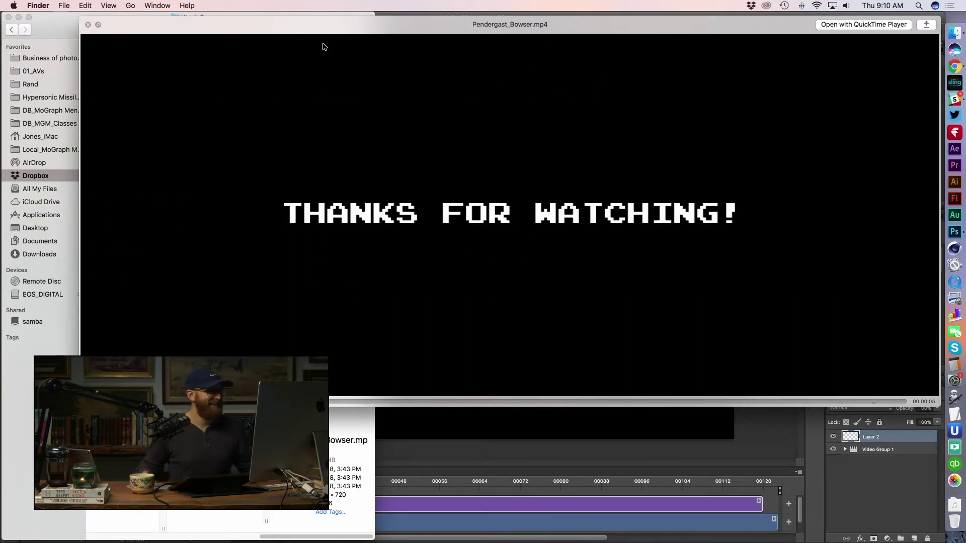
{"action": "key", "text": "space"}
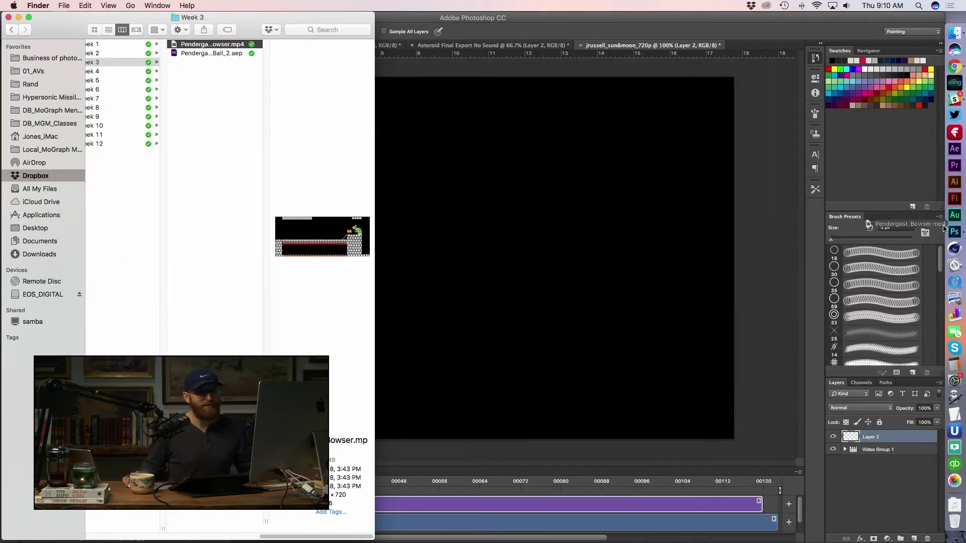
- Open the Bowser video in Photoshop and add a new layer above the collapsed Video Group 1
{"action": "left_click", "coordinate": [699, 187]}
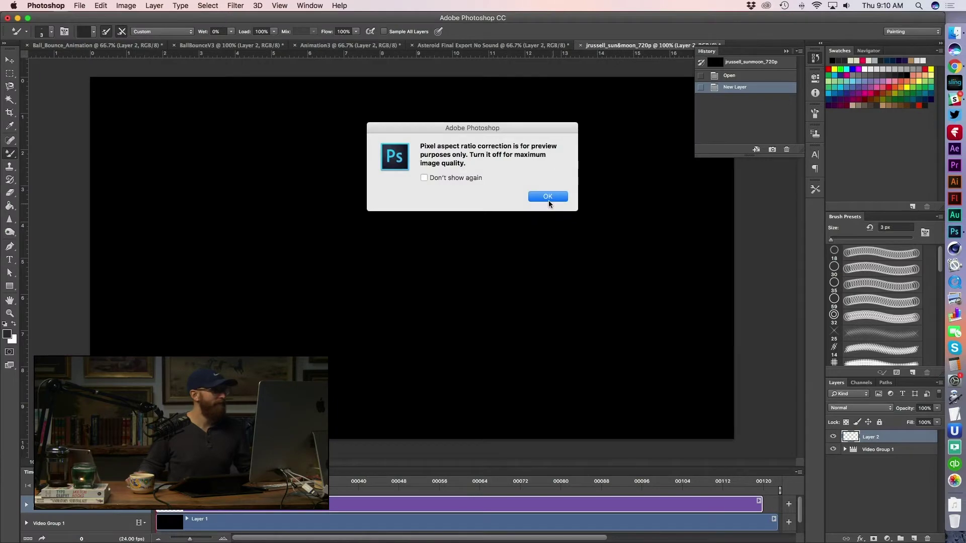
{"action": "left_click", "coordinate": [548, 196]}
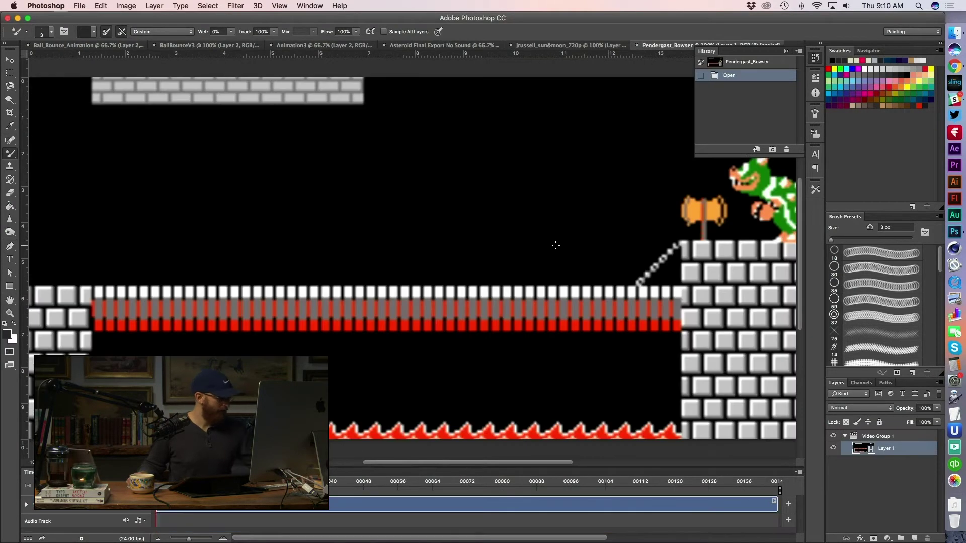
{"action": "key", "text": "super+minus"}
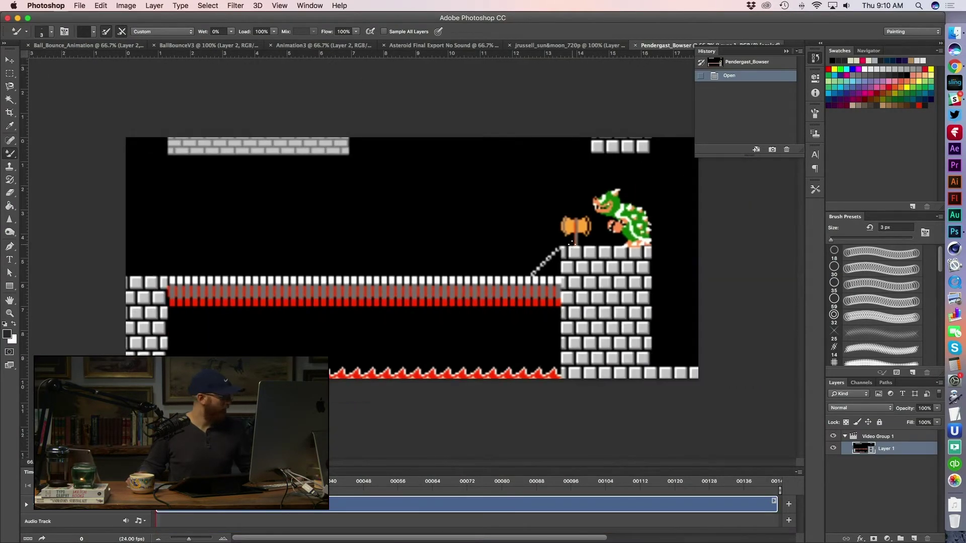
{"action": "left_click", "coordinate": [877, 436]}
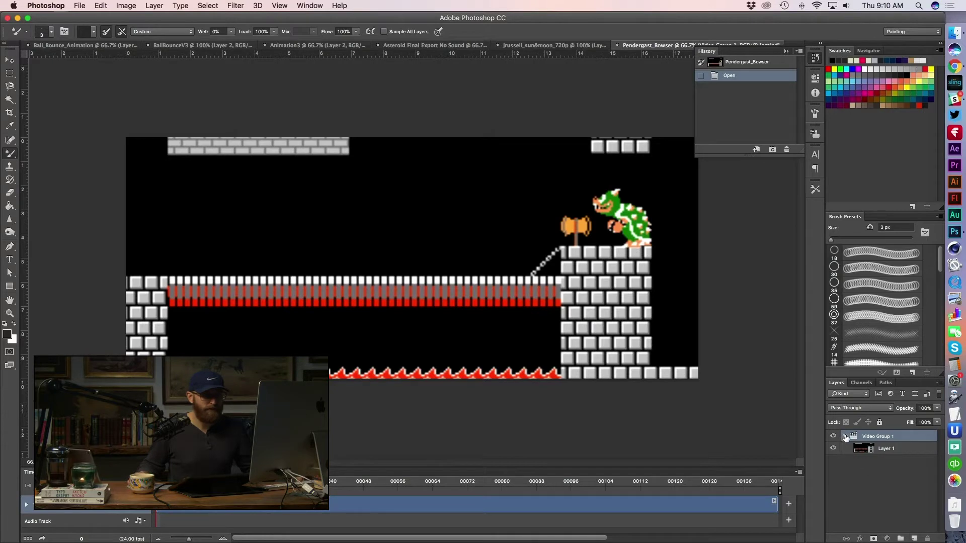
{"action": "left_click", "coordinate": [913, 538]}
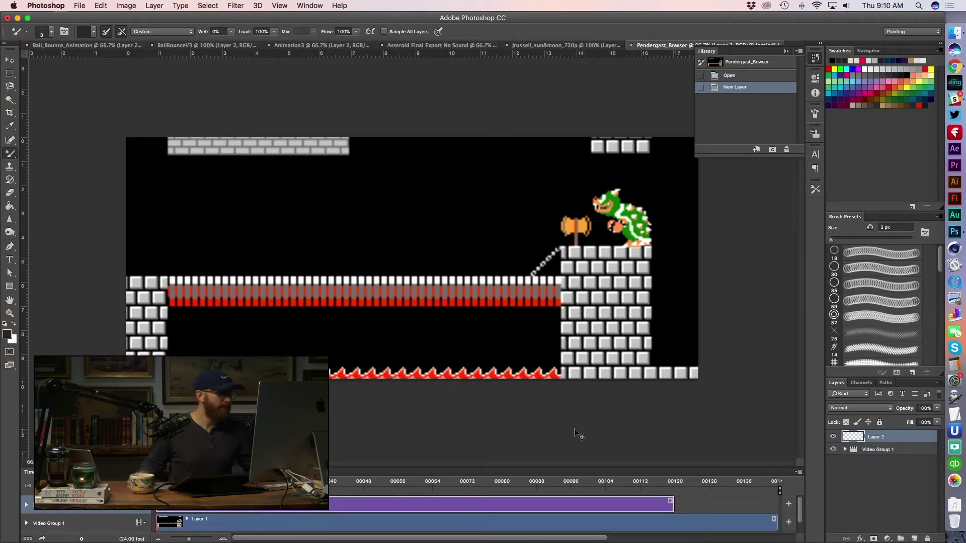
- Switch to Slack to check the #_general channel for new messages, and return to Photoshop
{"action": "key", "text": "super+Tab"}
{"action": "key", "text": "super+Tab"}
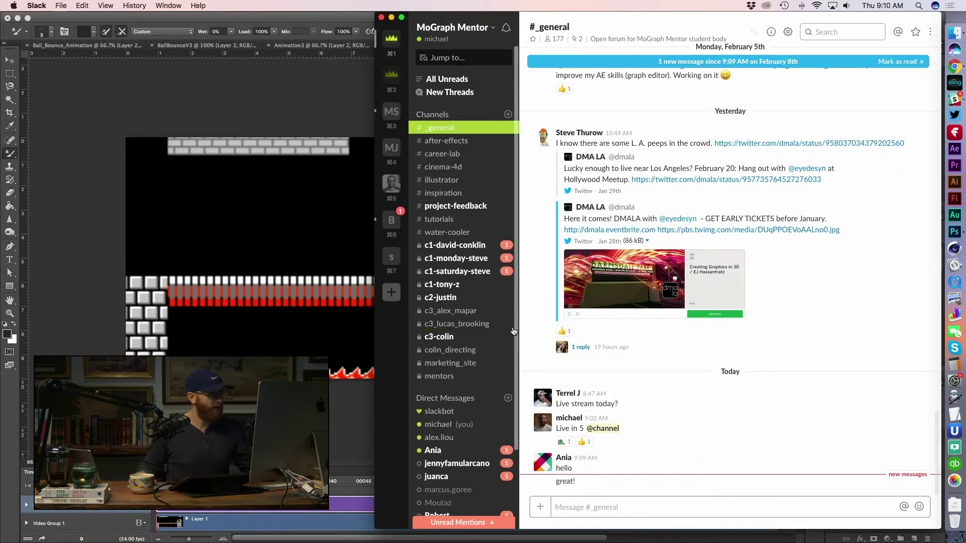
{"action": "left_click", "coordinate": [329, 20]}
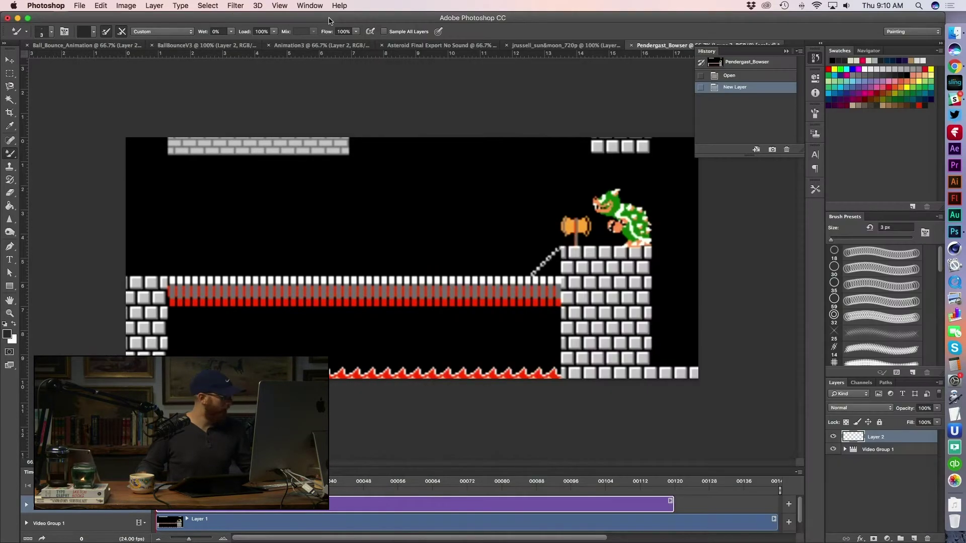
- Switch to Finder and preview Ninja_Bounce.mp4 in the next student's Week 3 folder
{"action": "key", "text": "super+Tab"}
{"action": "key", "text": "super+Tab"}
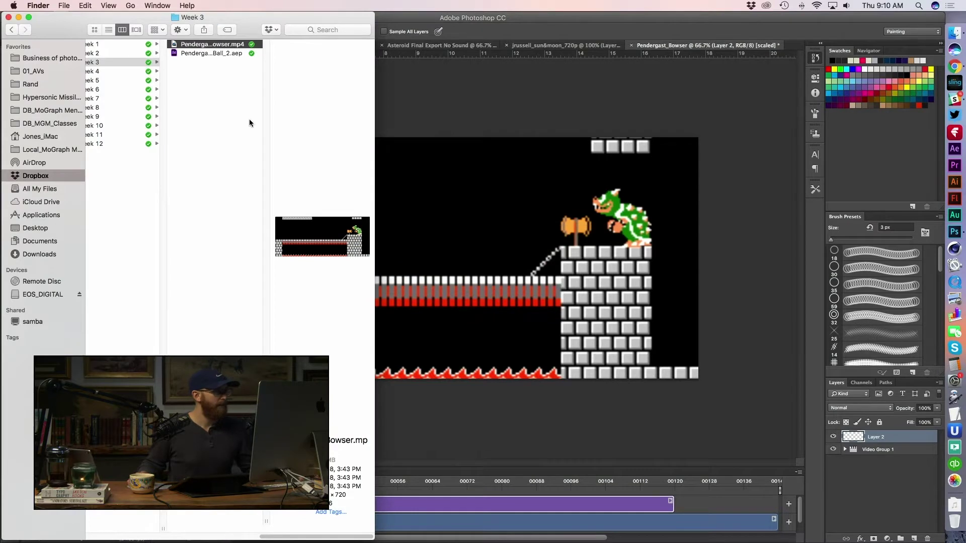
{"action": "key", "text": "Left"}
{"action": "key", "text": "Left"}
{"action": "left_click", "coordinate": [202, 93]}
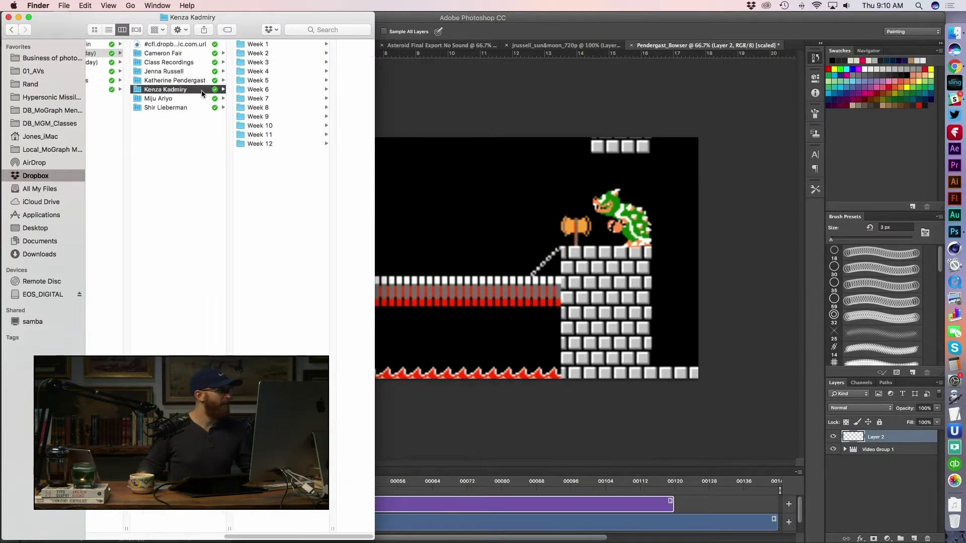
{"action": "left_click", "coordinate": [283, 62]}
{"action": "left_click", "coordinate": [309, 61]}
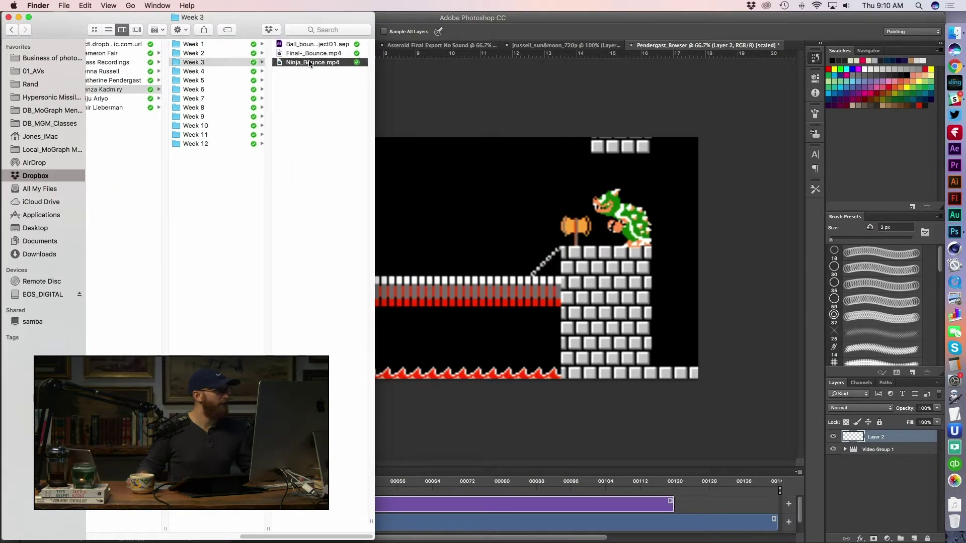
{"action": "key", "text": "space"}
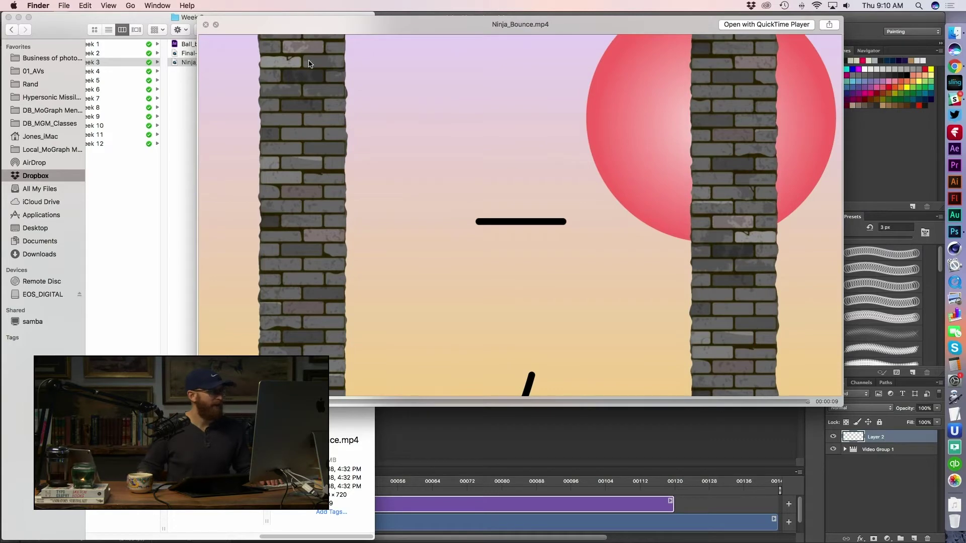
{"action": "key", "text": "space"}
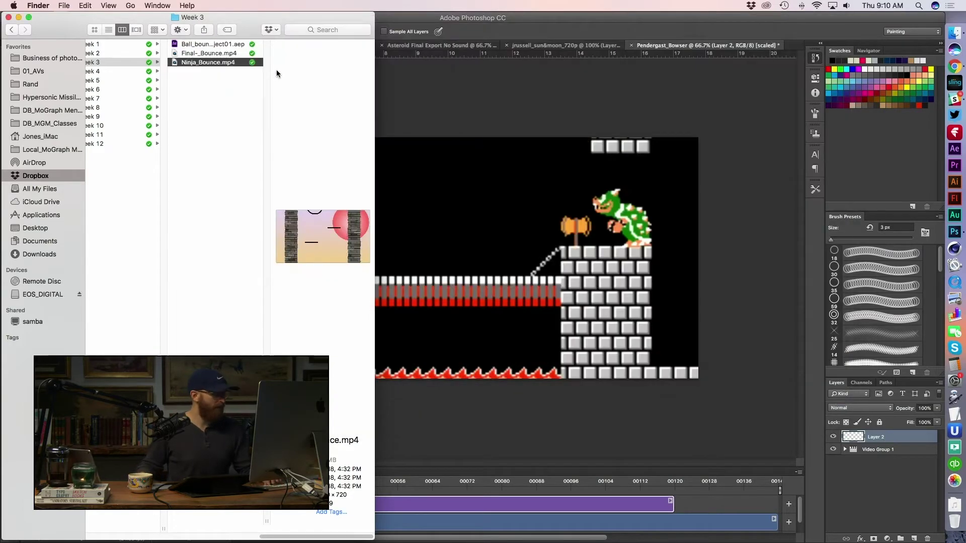
- Preview Final-_Bounce.mp4 in the same Week 3 folder
{"action": "key", "text": "Up"}
{"action": "key", "text": "space"}
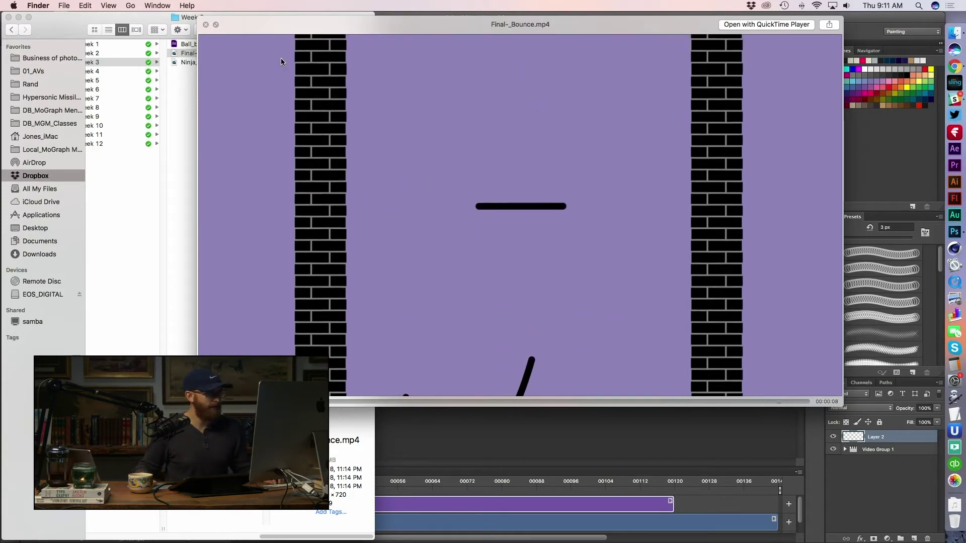
{"action": "key", "text": "space"}
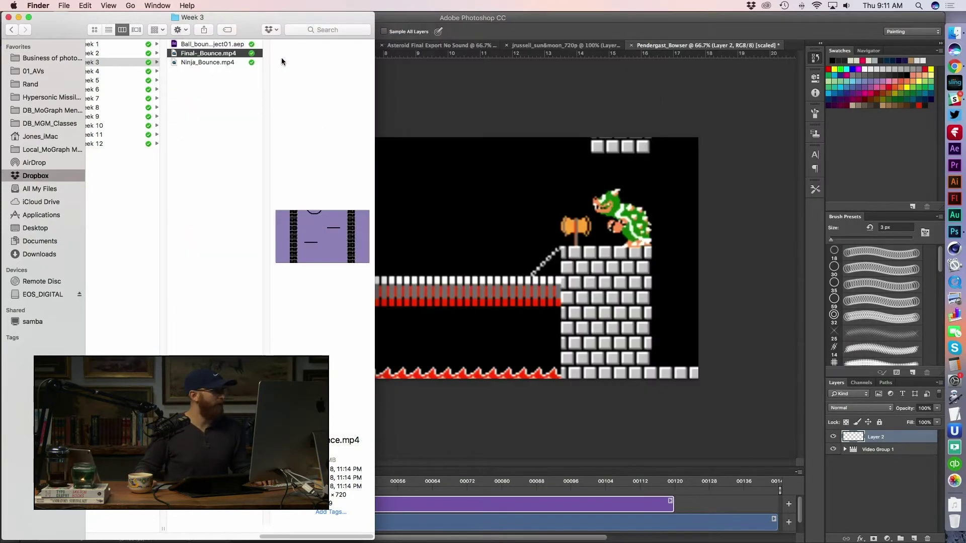
- Go to the following student's Week 3 folder and preview CardboardhouseAnimated.mp4
{"action": "key", "text": "Left"}
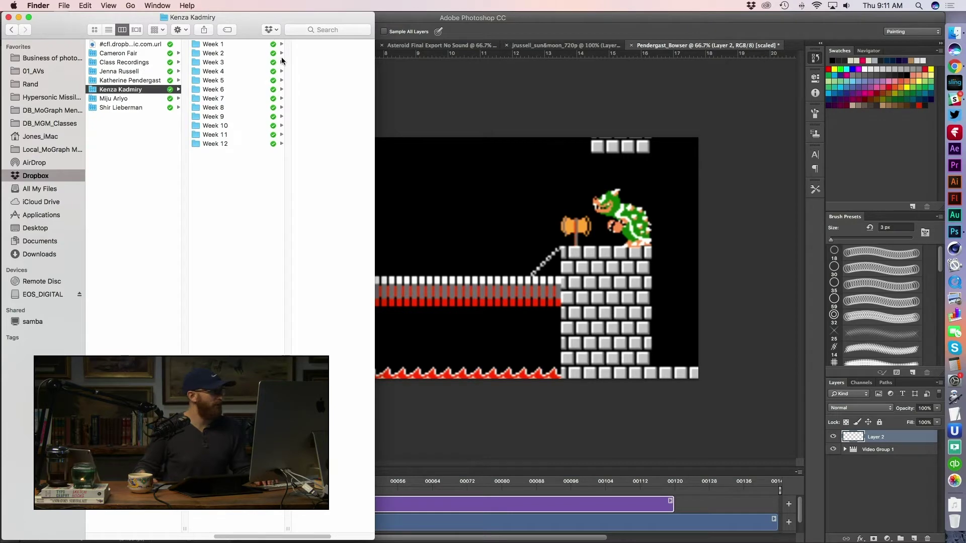
{"action": "key", "text": "Down"}
{"action": "key", "text": "Right"}
{"action": "key", "text": "Down"}
{"action": "key", "text": "Down"}
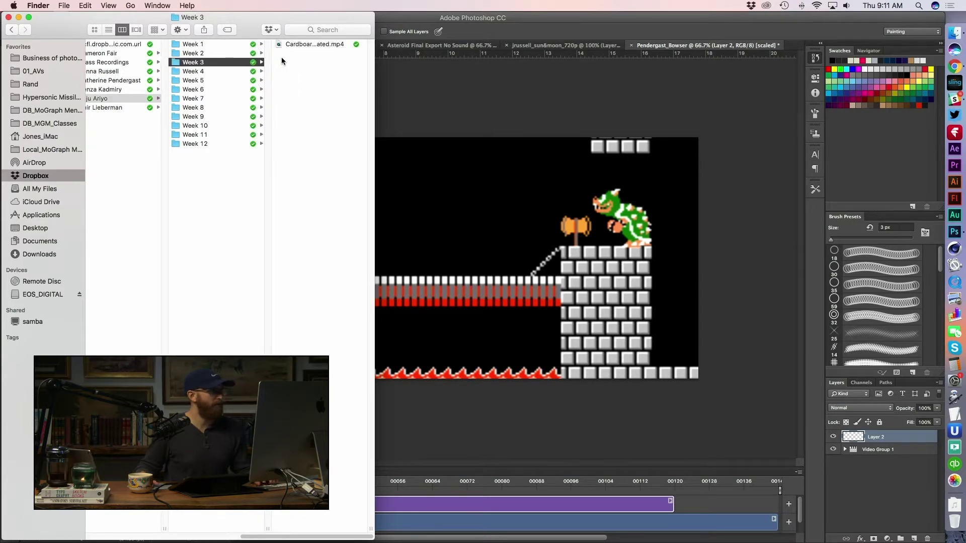
{"action": "key", "text": "Right"}
{"action": "key", "text": "space"}
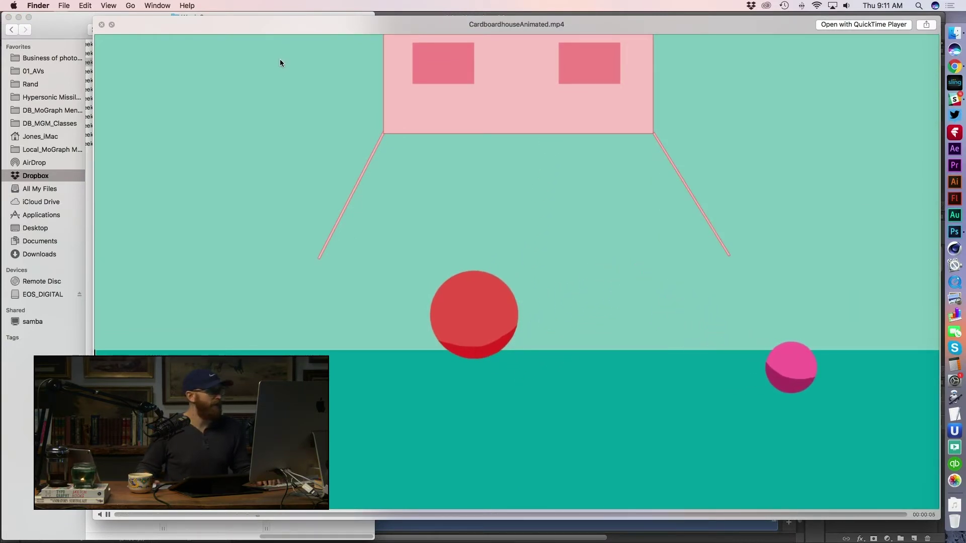
{"action": "key", "text": "space"}
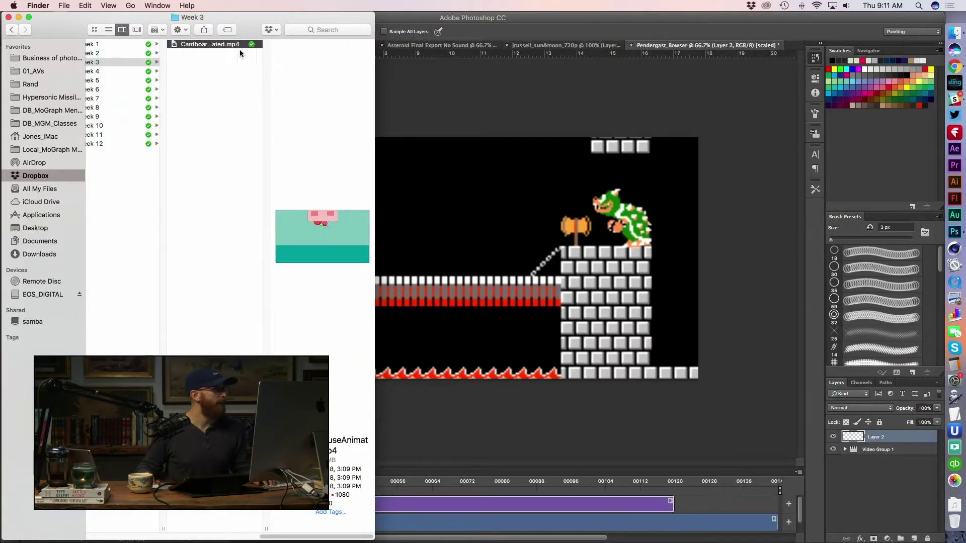
- Open CardboardhouseAnimated.mp4 from the Week 3 folder in Photoshop
{"action": "scroll", "coordinate": [251, 79], "scroll_direction": "left", "scroll_amount": 5}
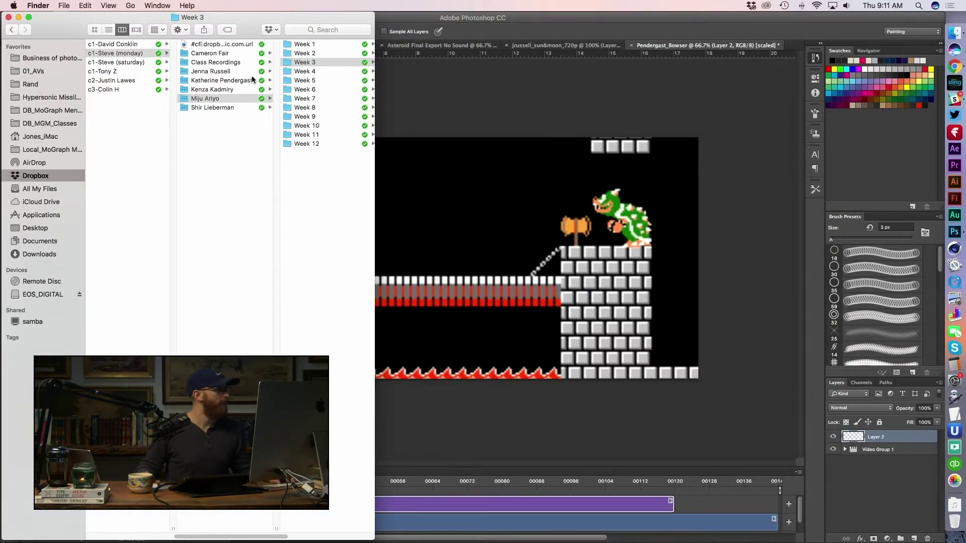
{"action": "scroll", "coordinate": [266, 61], "scroll_direction": "right", "scroll_amount": 3}
{"action": "left_click_drag", "start_coordinate": [278, 48], "coordinate": [956, 232]}
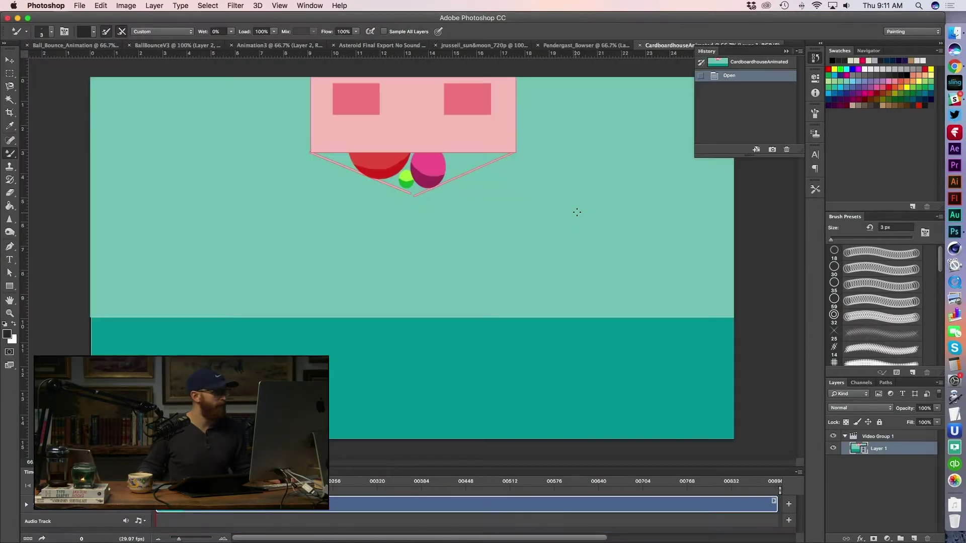
{"action": "left_click", "coordinate": [887, 439]}
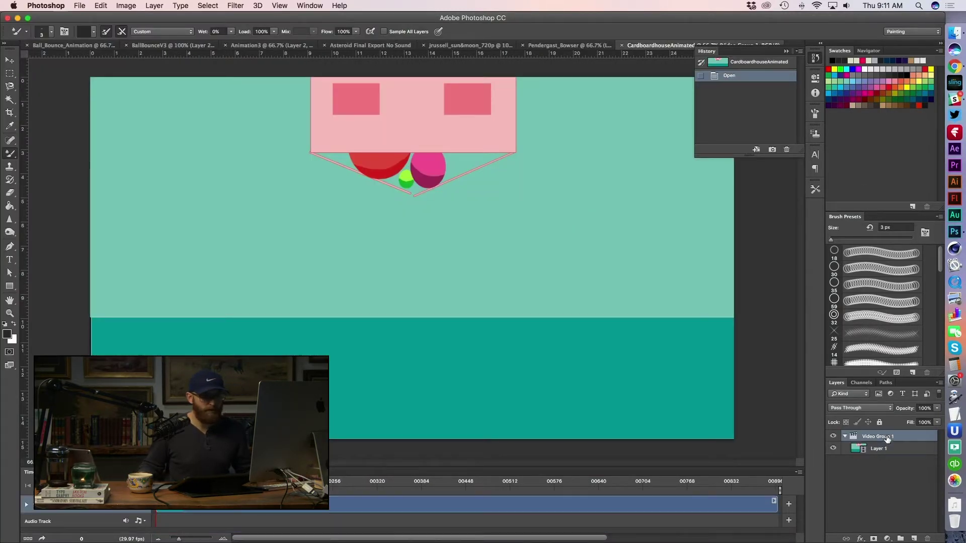
{"action": "left_click", "coordinate": [913, 538]}
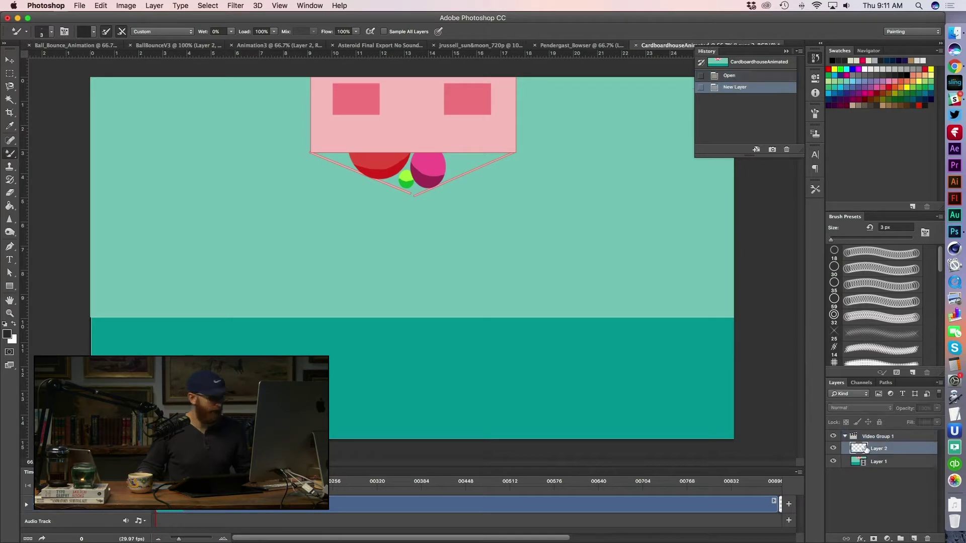
{"action": "left_click_drag", "start_coordinate": [866, 450], "coordinate": [872, 443]}
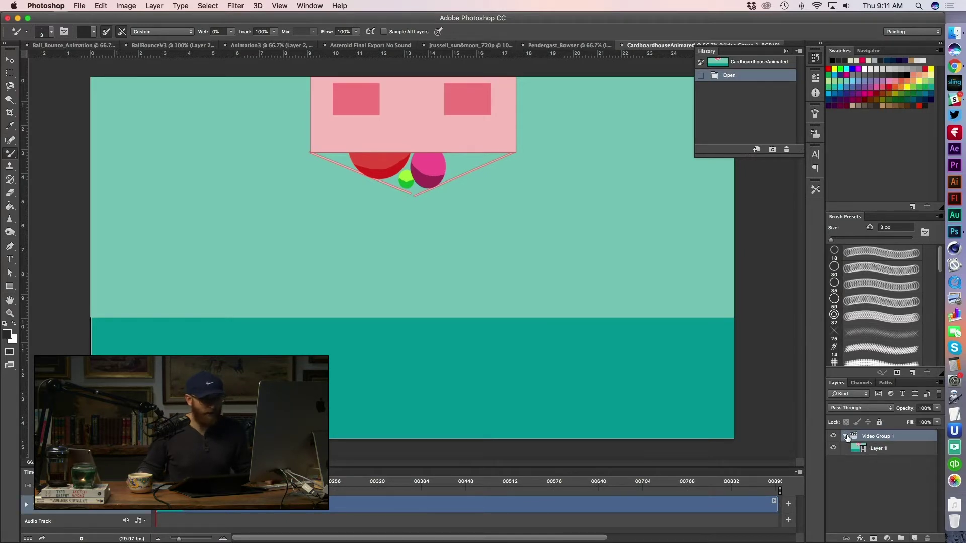
- Collapse Video Group 1, add a new layer above it, and extend the layer's timeline clip to the end of the video
{"action": "left_click", "coordinate": [845, 436]}
{"action": "left_click", "coordinate": [912, 538]}
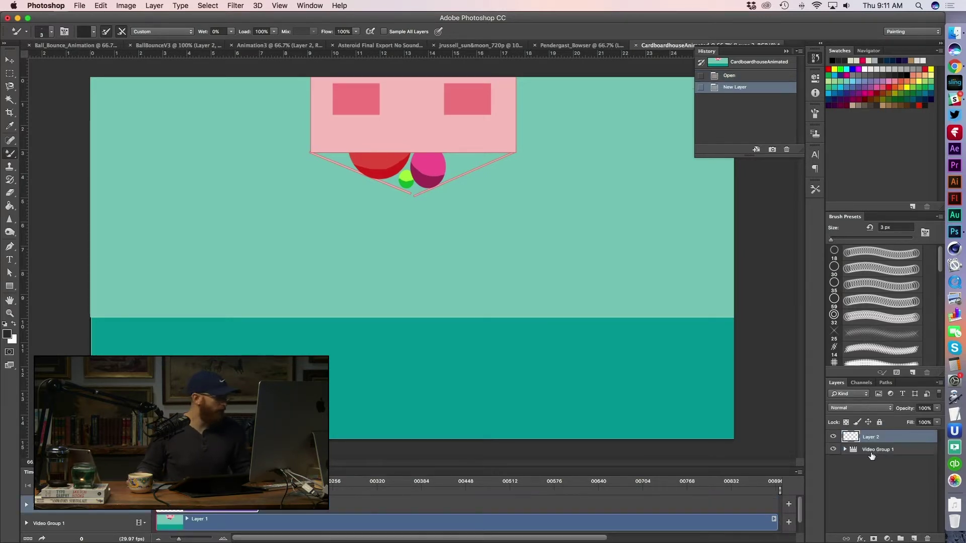
{"action": "left_click_drag", "start_coordinate": [258, 510], "coordinate": [762, 516]}
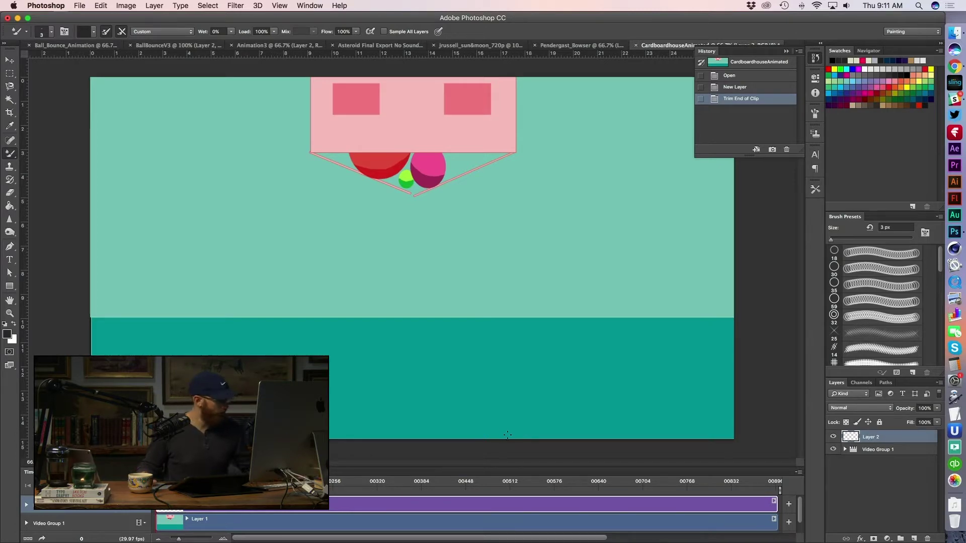
- Check the latest messages in Slack's #_general channel, and return to the Ball_Bounce_Animation document in Photoshop
{"action": "key", "text": "super+Tab"}
{"action": "key", "text": "super+Tab"}
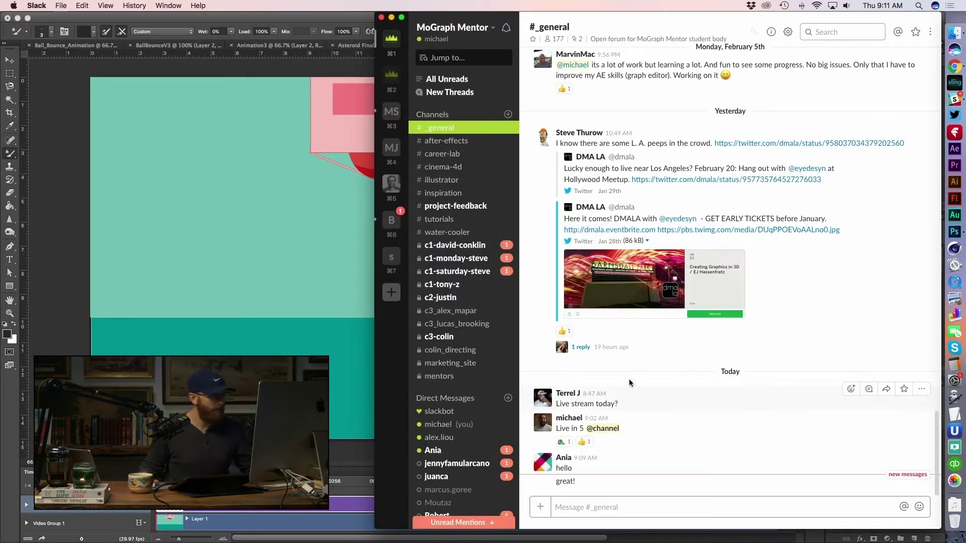
{"action": "scroll", "coordinate": [453, 251], "scroll_direction": "down", "scroll_amount": 5}
{"action": "scroll", "coordinate": [452, 227], "scroll_direction": "up", "scroll_amount": 5}
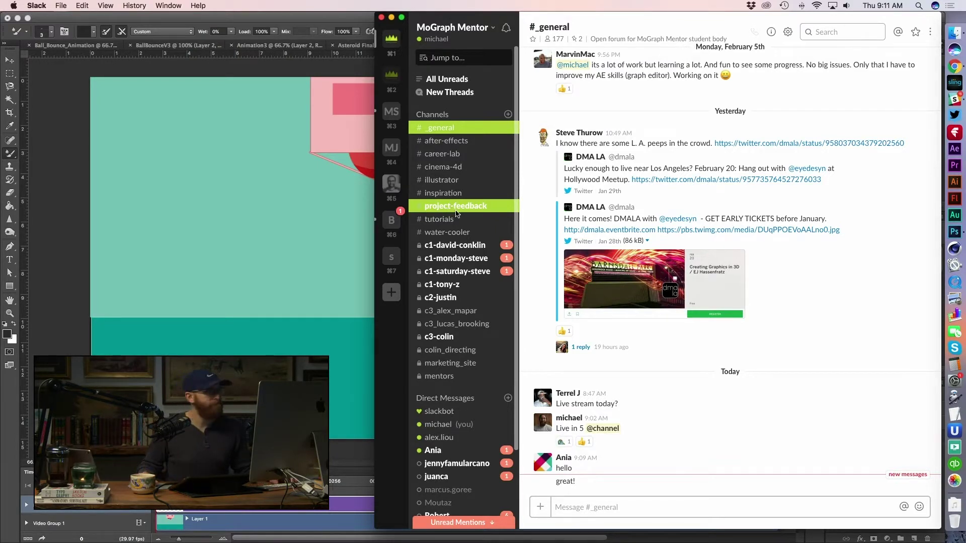
{"action": "key", "text": "super+Tab"}
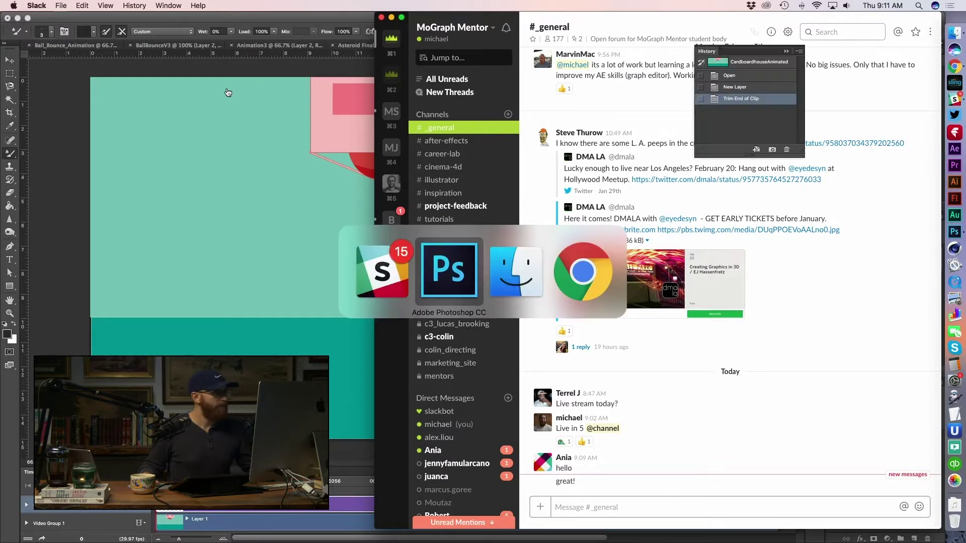
{"action": "key", "text": "ctrl+Tab"}
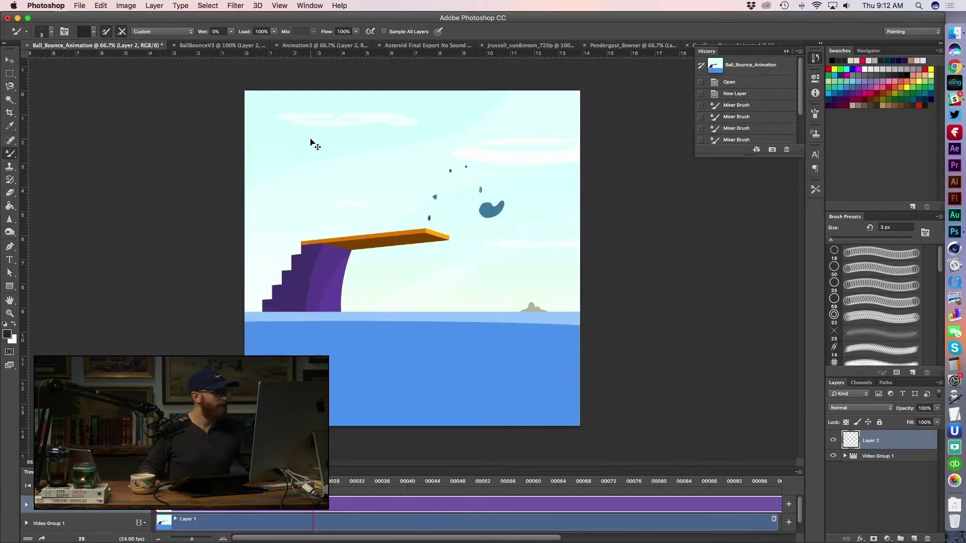
- Switch to Finder and locate the ball bounce MOV in the second student's Week 3 folder of the first class
{"action": "key", "text": "super+Tab"}
{"action": "key", "text": "super+Tab"}
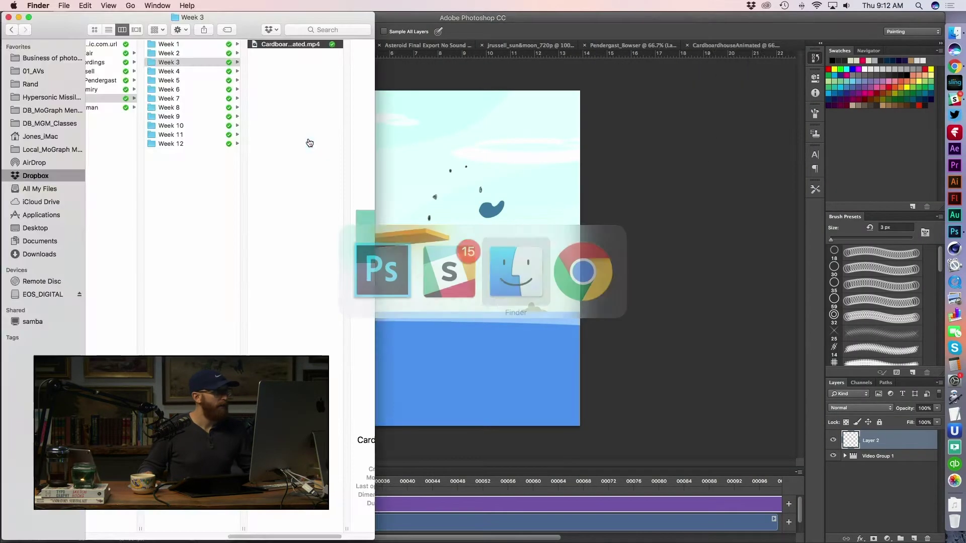
{"action": "left_click", "coordinate": [142, 43]}
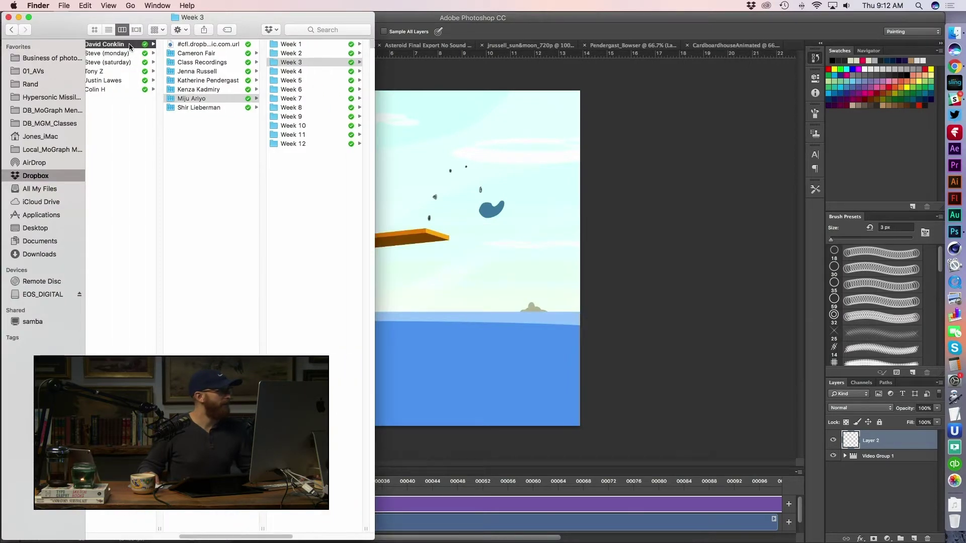
{"action": "left_click", "coordinate": [226, 54]}
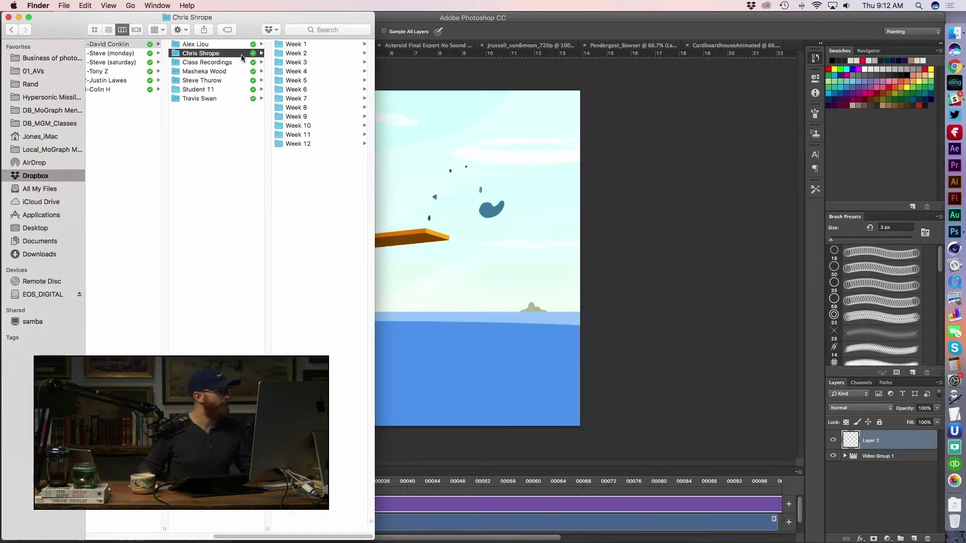
{"action": "left_click", "coordinate": [300, 62]}
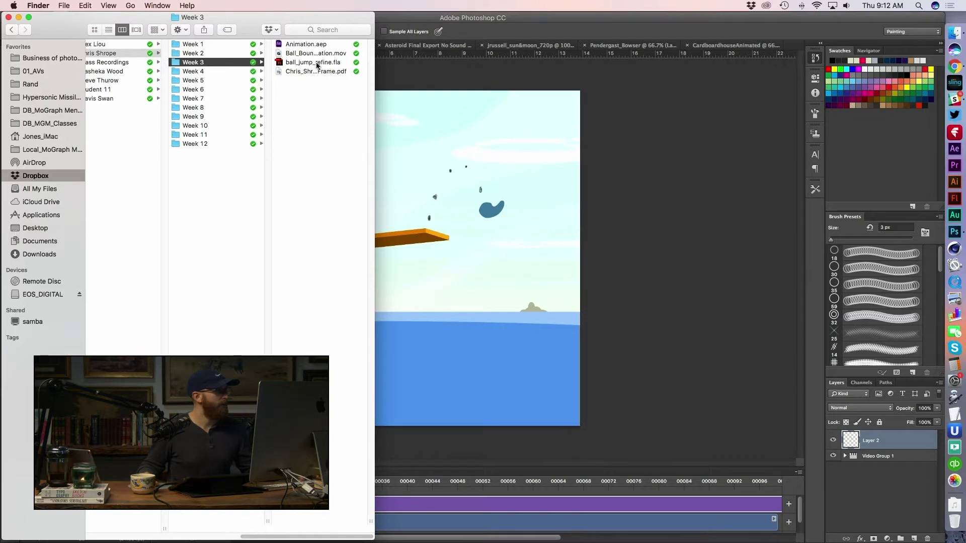
{"action": "left_click", "coordinate": [316, 54]}
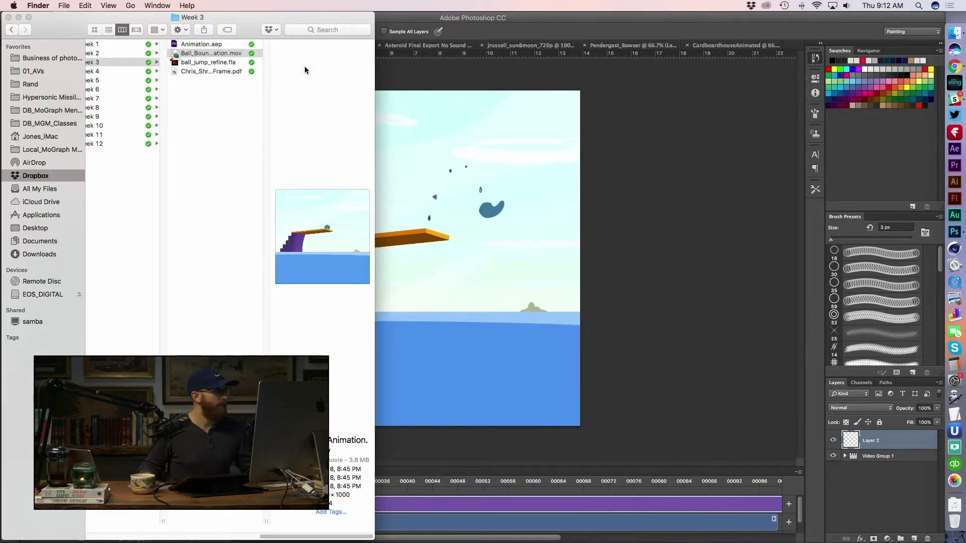
{"action": "left_click", "coordinate": [304, 70]}
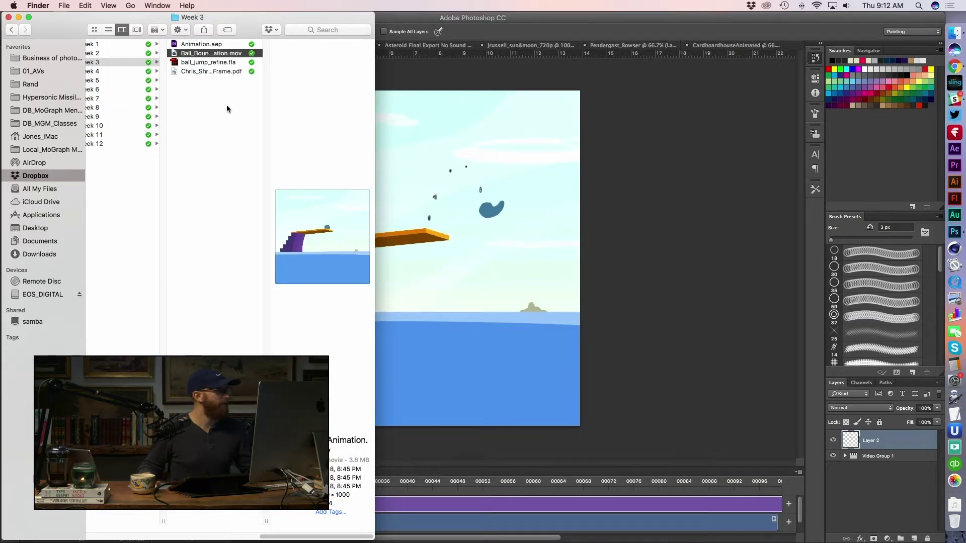
{"action": "scroll", "coordinate": [231, 111], "scroll_direction": "left", "scroll_amount": 5}
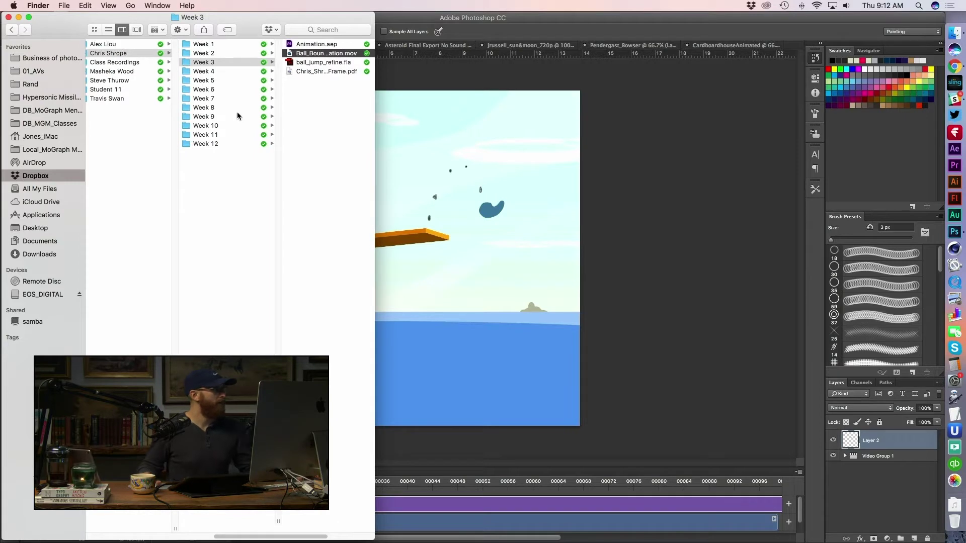
{"action": "scroll", "coordinate": [236, 118], "scroll_direction": "right", "scroll_amount": 5}
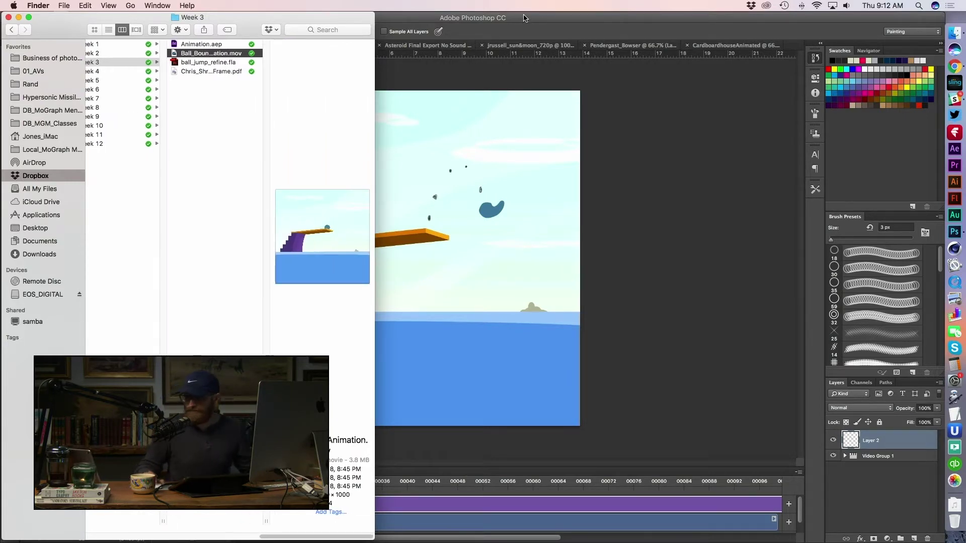
- Return to Photoshop, play the Ball_Bounce_Animation video, and step through the frames of the ball's jump off the diving board
{"action": "left_click", "coordinate": [523, 18]}
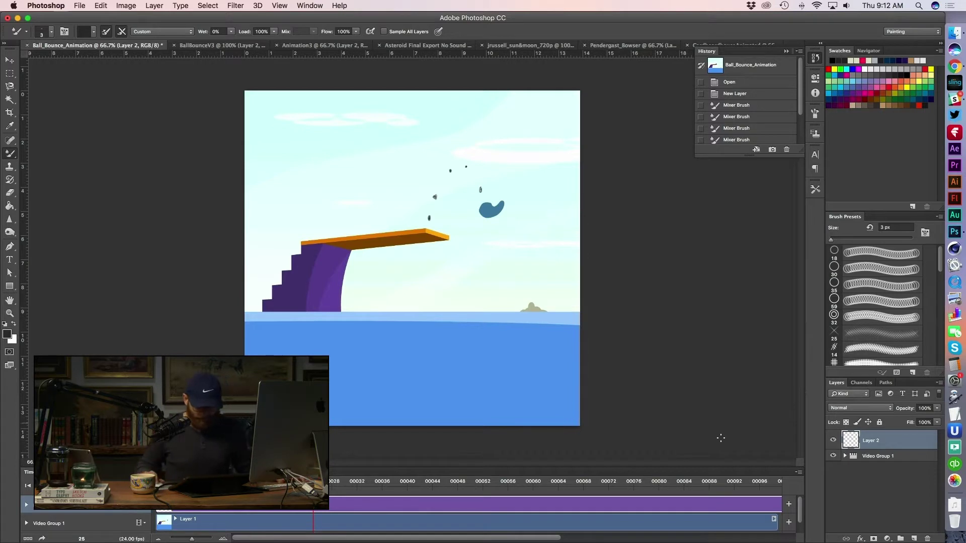
{"action": "key", "text": "space"}
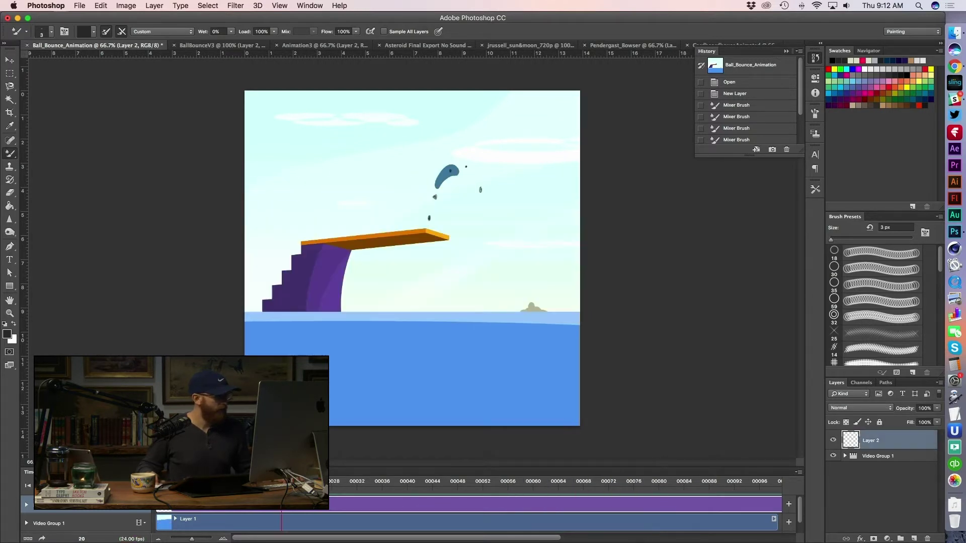
{"action": "key", "text": "Left"}
{"action": "key", "text": "Right"}
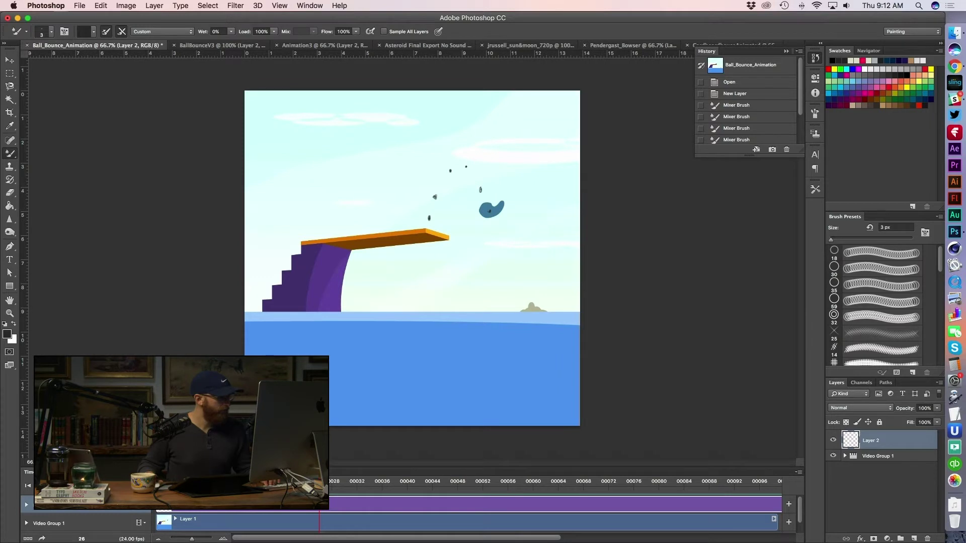
- Mark the ball's position with Mixer Brush dots on Layer 2 at successive frames of its fall towards the water, and play the animation
{"action": "left_click", "coordinate": [333, 484]}
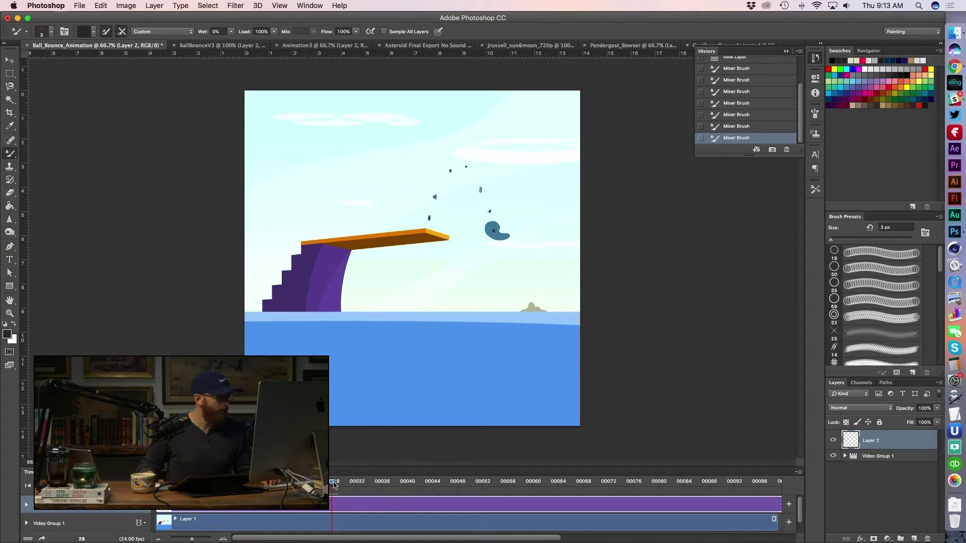
{"action": "left_click_drag", "start_coordinate": [332, 482], "coordinate": [342, 486]}
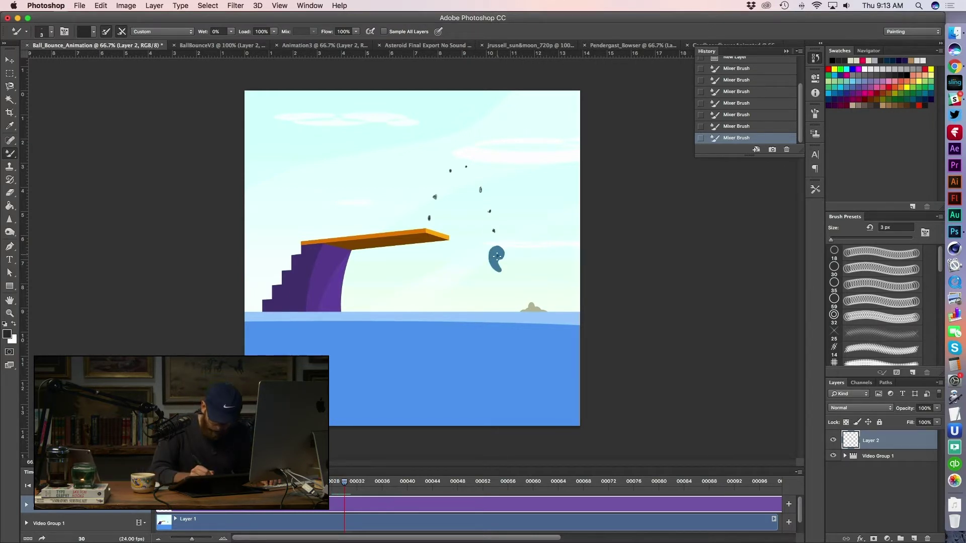
{"action": "left_click", "coordinate": [496, 252]}
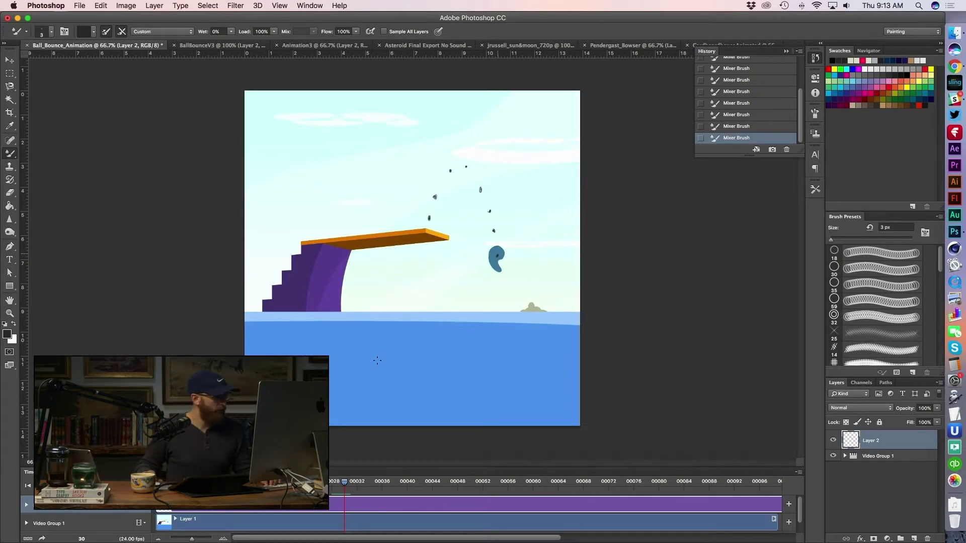
{"action": "left_click_drag", "start_coordinate": [344, 484], "coordinate": [363, 484]}
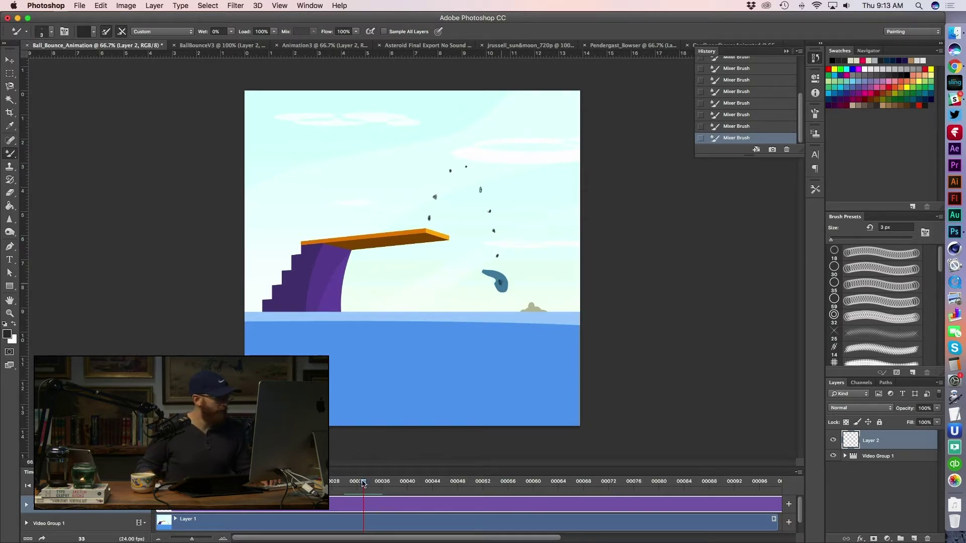
{"action": "left_click_drag", "start_coordinate": [369, 484], "coordinate": [382, 483]}
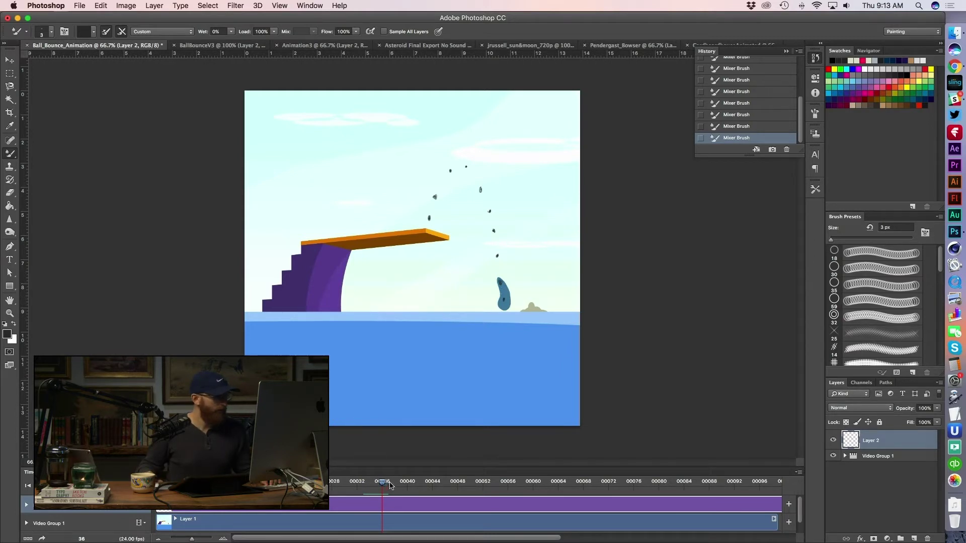
{"action": "key", "text": "space"}
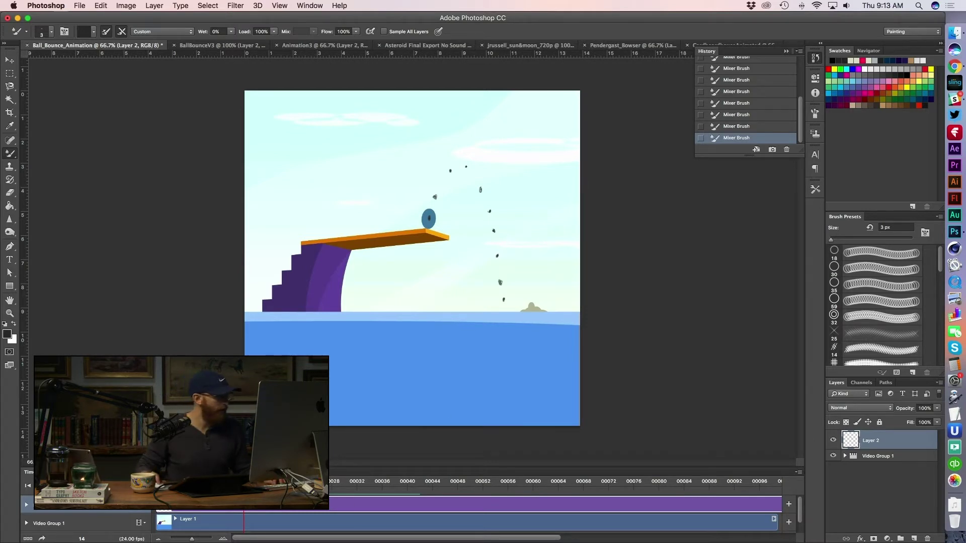
{"action": "key", "text": "space"}
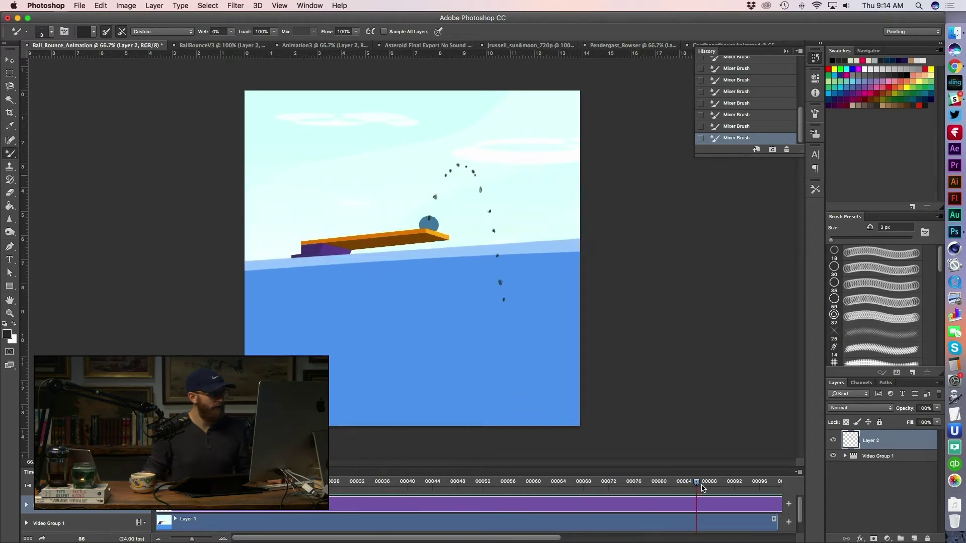
- Pull the end of the timeline's work area back to the end of the video clip and play the animation
{"action": "left_click", "coordinate": [738, 481]}
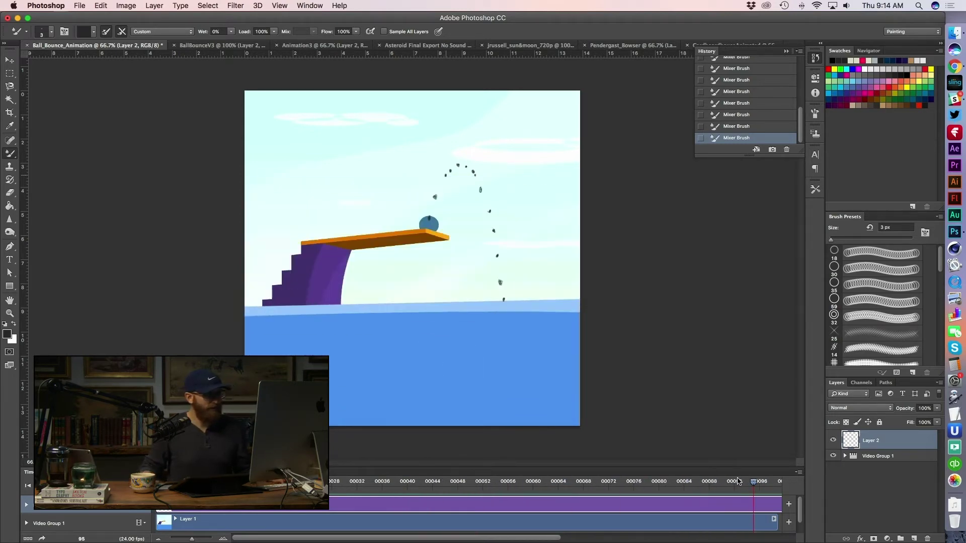
{"action": "key", "text": "End"}
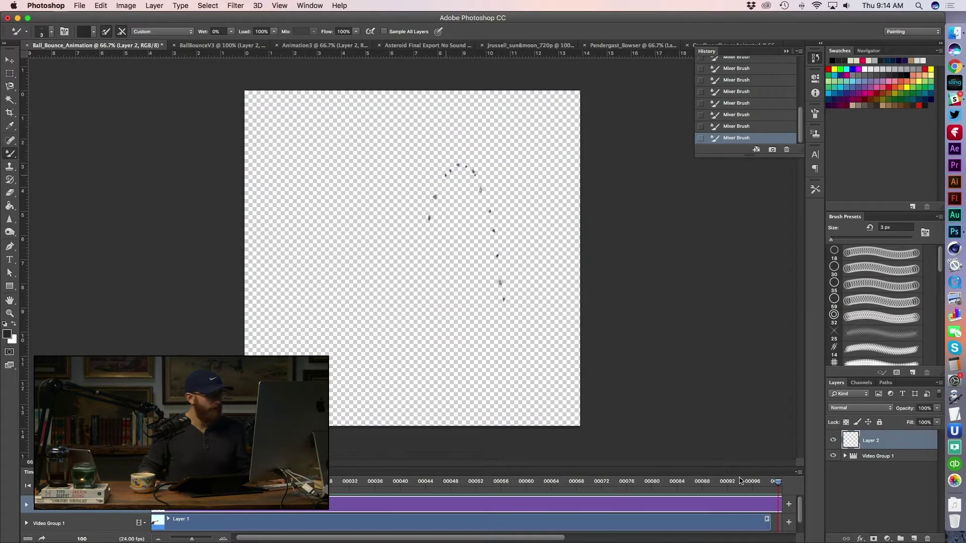
{"action": "left_click_drag", "start_coordinate": [439, 538], "coordinate": [492, 540]}
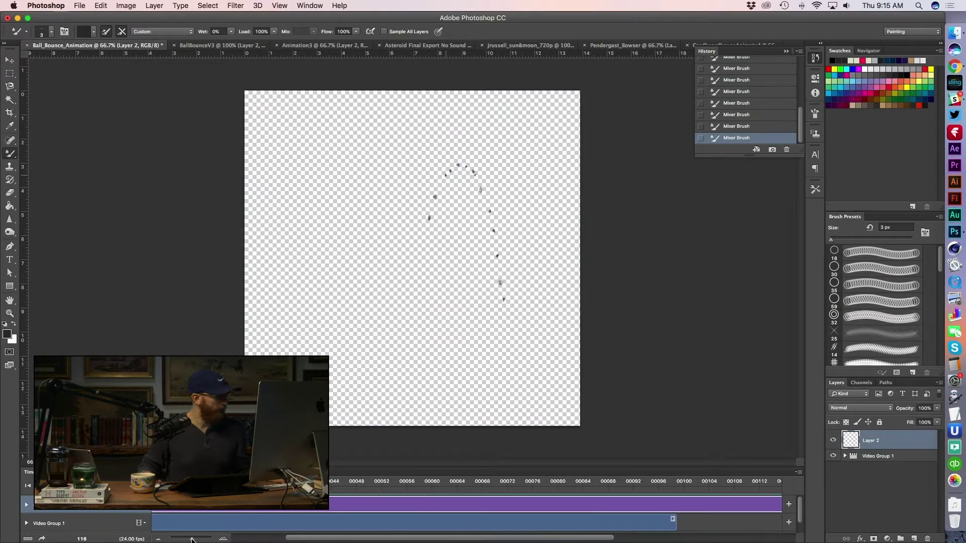
{"action": "left_click_drag", "start_coordinate": [192, 540], "coordinate": [184, 540]}
{"action": "left_click_drag", "start_coordinate": [446, 490], "coordinate": [400, 494]}
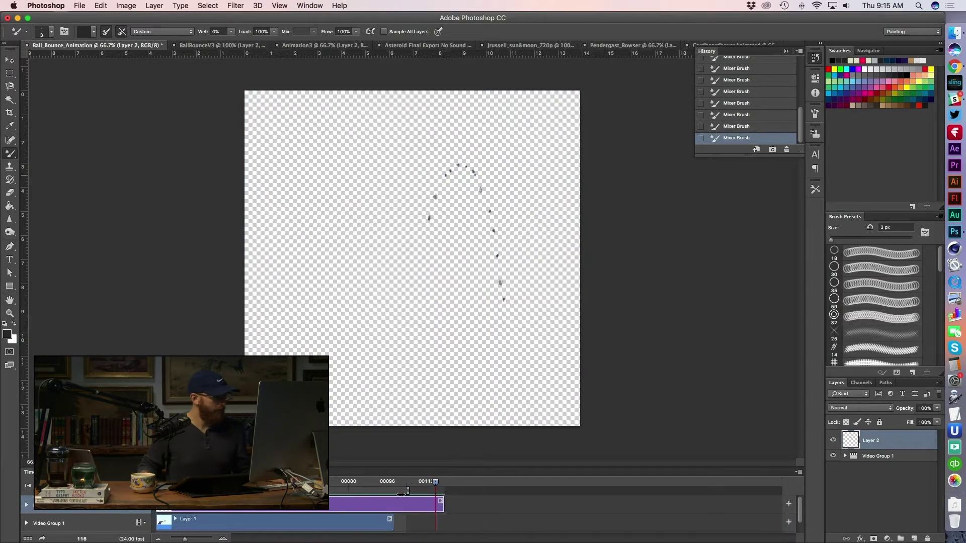
{"action": "key", "text": "space"}
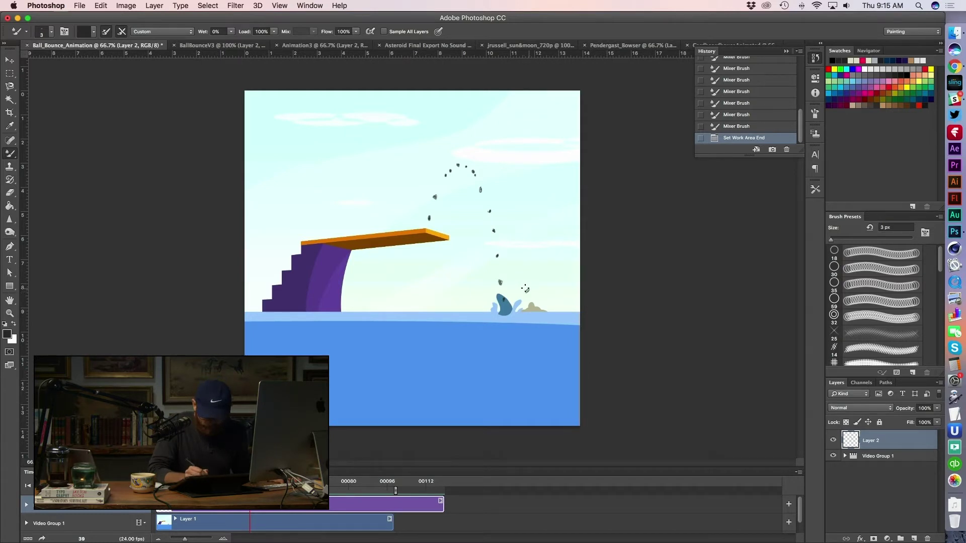
- Paint small droplet marks flying out on both sides of the ball's splash on Layer 2, and play the animation
{"action": "left_click", "coordinate": [526, 290]}
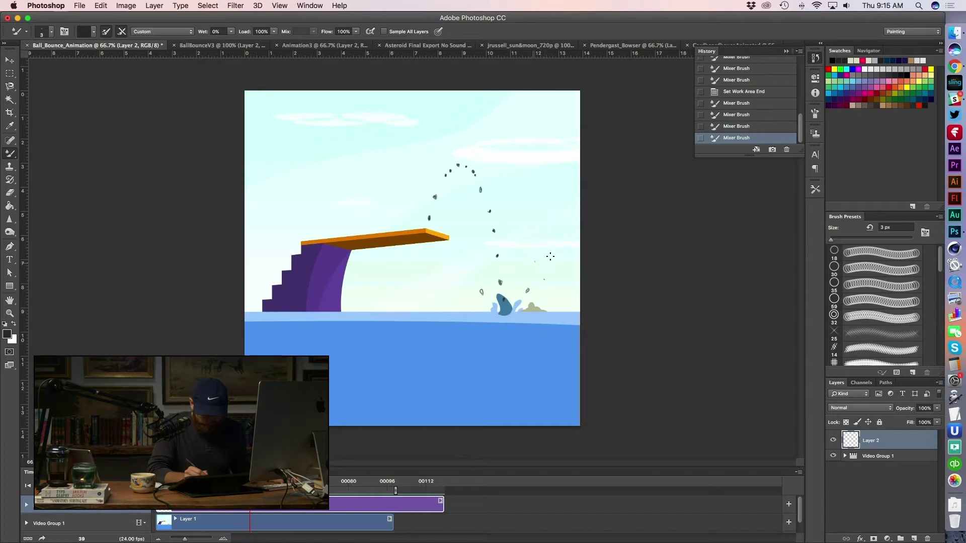
{"action": "left_click", "coordinate": [556, 277]}
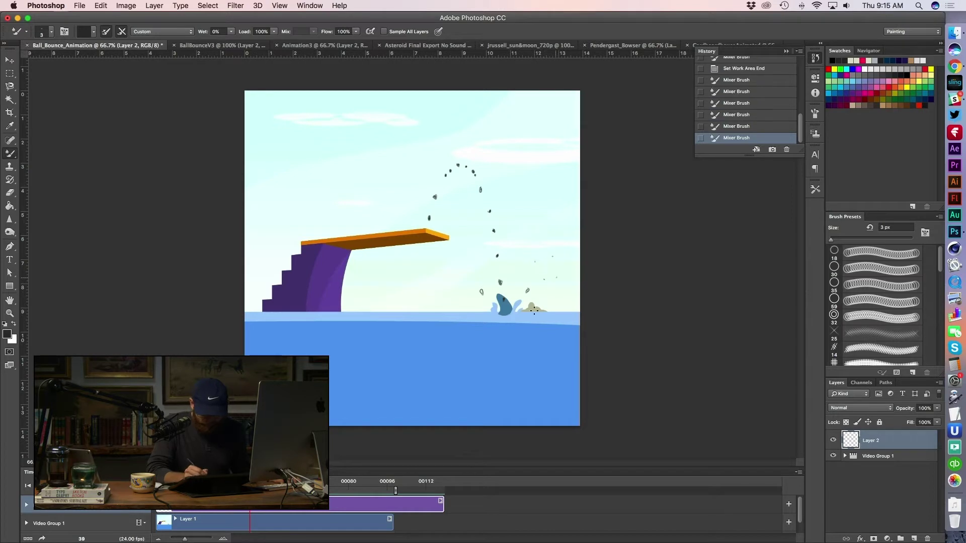
{"action": "left_click", "coordinate": [453, 276]}
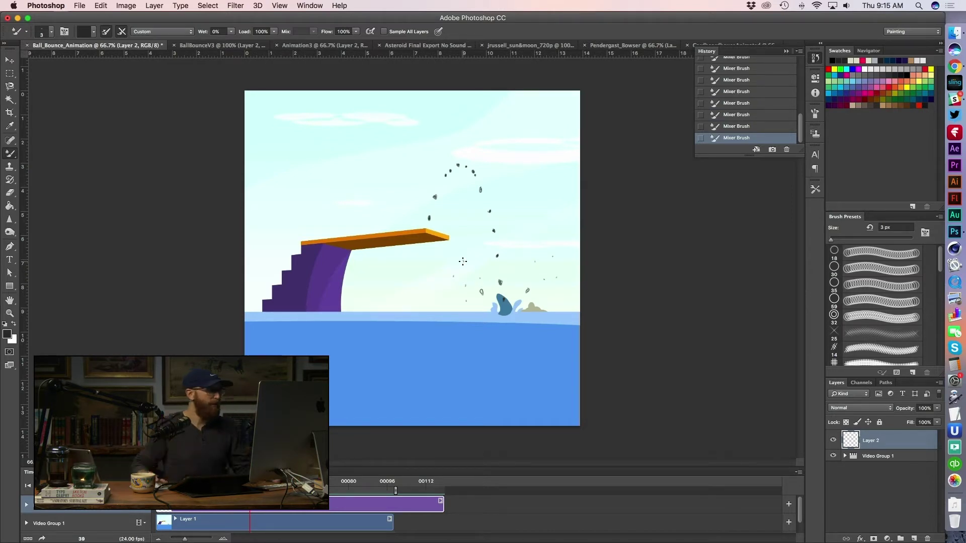
{"action": "key", "text": "space"}
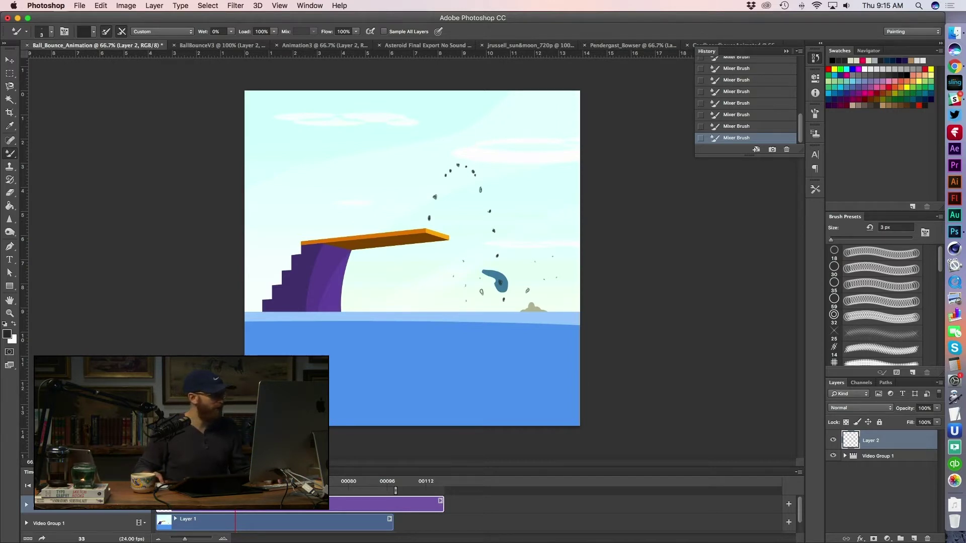
{"action": "key", "text": "space"}
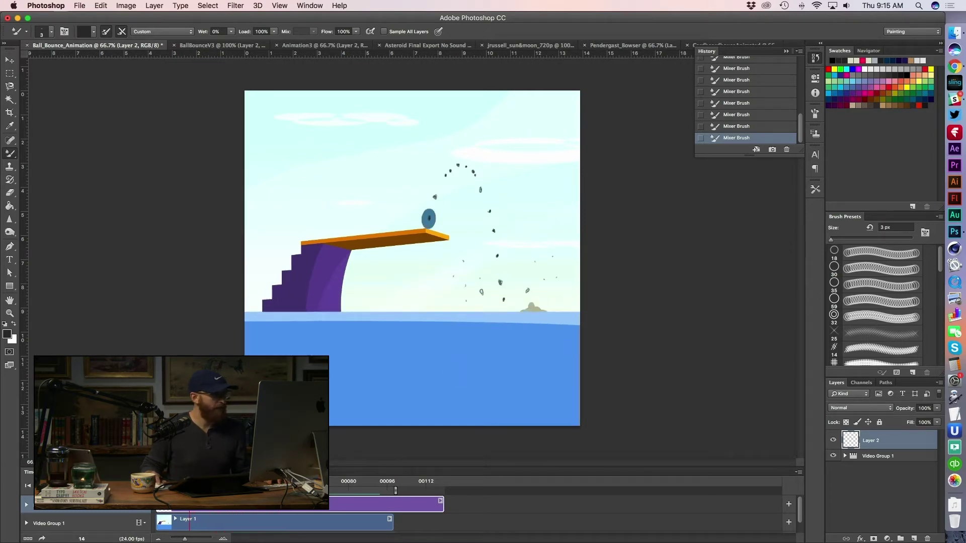
- Check the latest messages in Slack's #_general channel and return to Photoshop
{"action": "key", "text": "super+Tab"}
{"action": "key", "text": "Tab"}
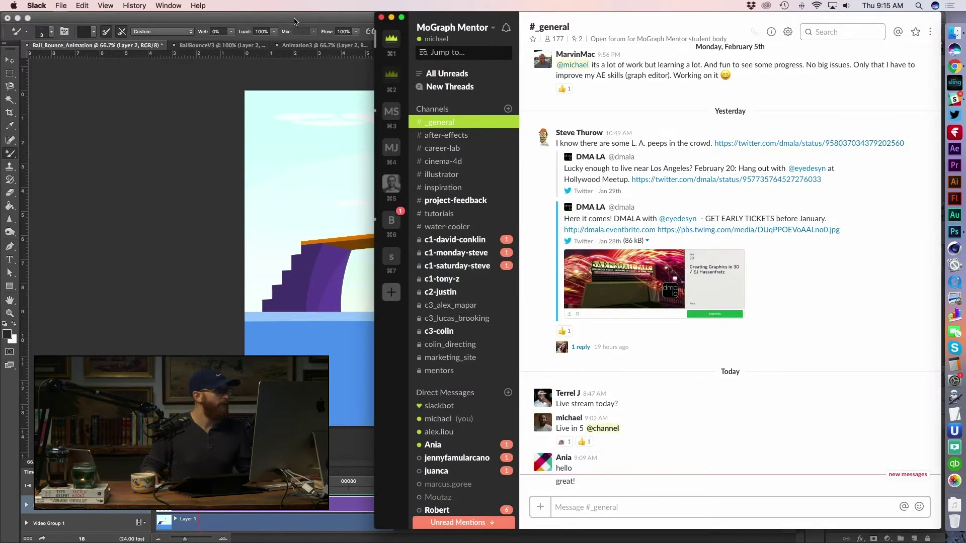
{"action": "key", "text": "super+Tab"}
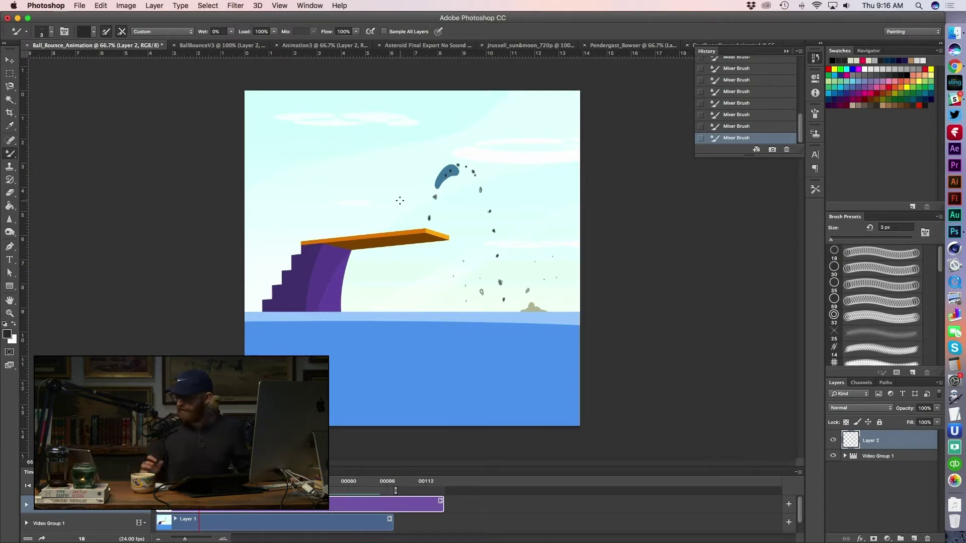
- Post "seeing me ok" followed by a separate "?" message in Slack's #_general channel, and return to Photoshop
{"action": "key", "text": "super+Tab"}
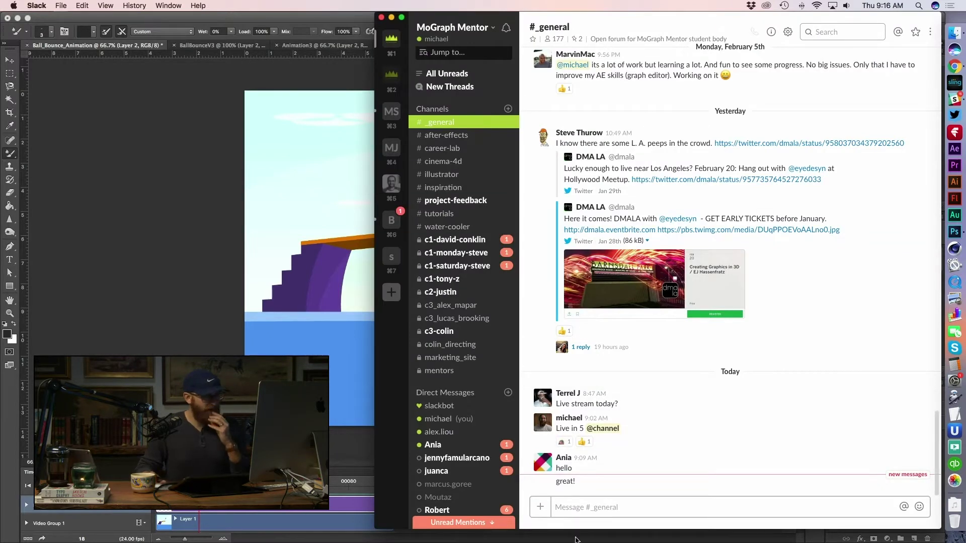
{"action": "left_click", "coordinate": [600, 512]}
{"action": "type", "text": "seein"}
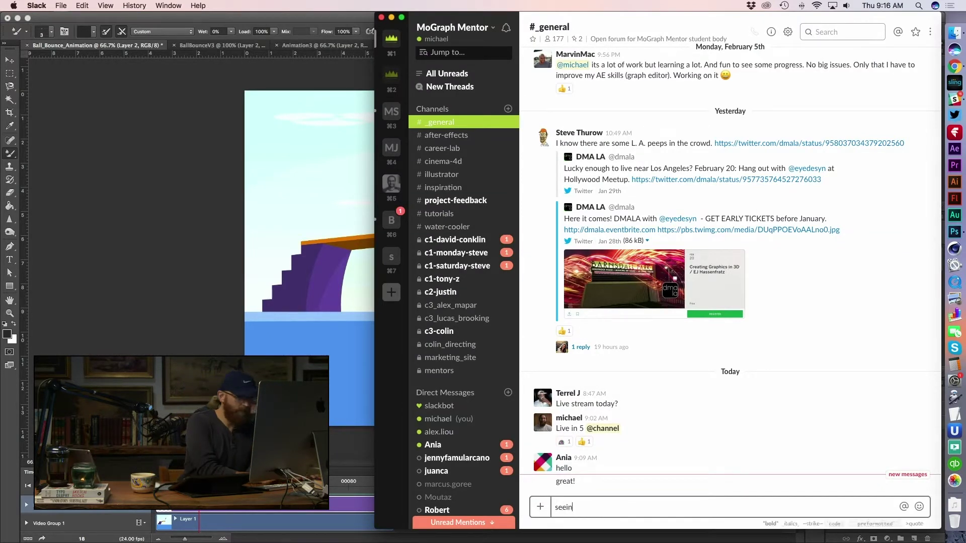
{"action": "type", "text": "g me ok"}
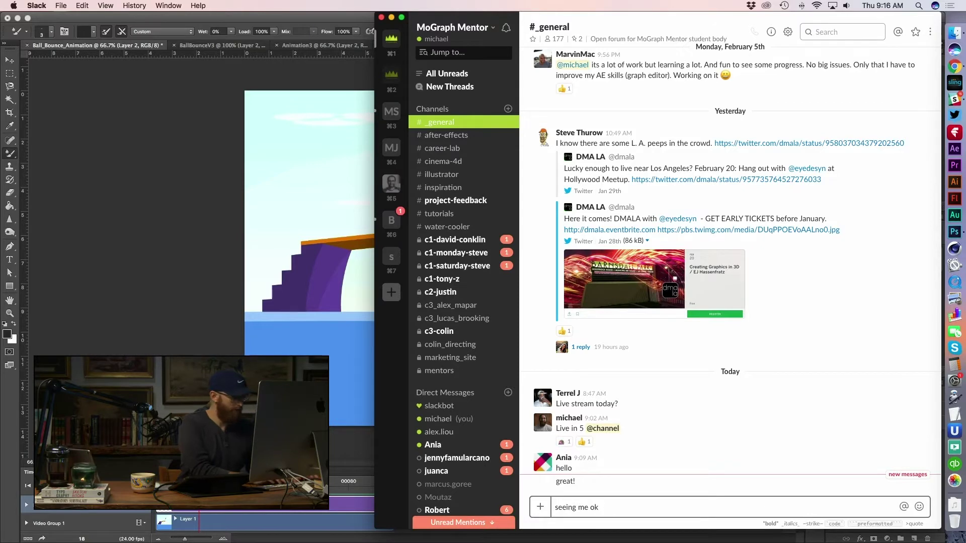
{"action": "key", "text": "Return"}
{"action": "type", "text": "/"}
{"action": "key", "text": "BackSpace"}
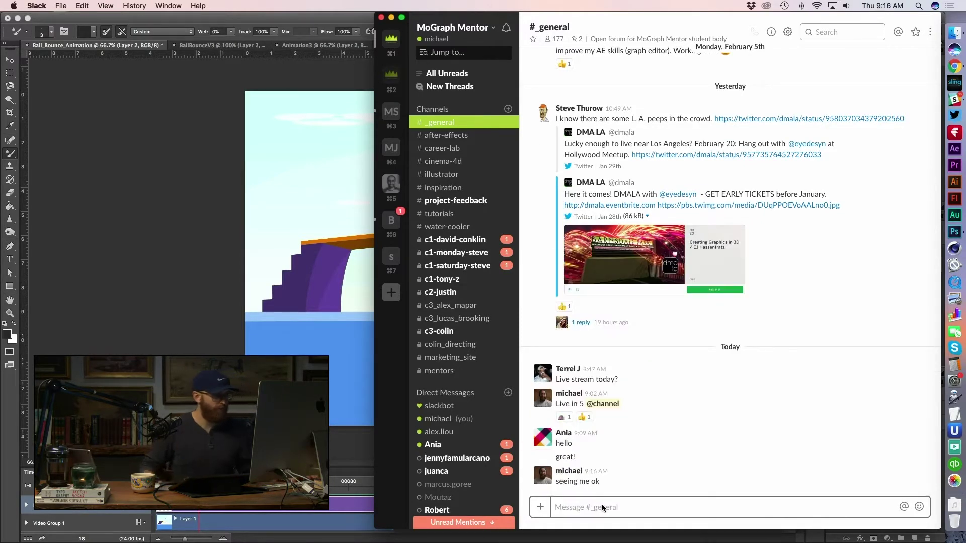
{"action": "type", "text": "?"}
{"action": "key", "text": "Return"}
{"action": "left_click", "coordinate": [452, 344]}
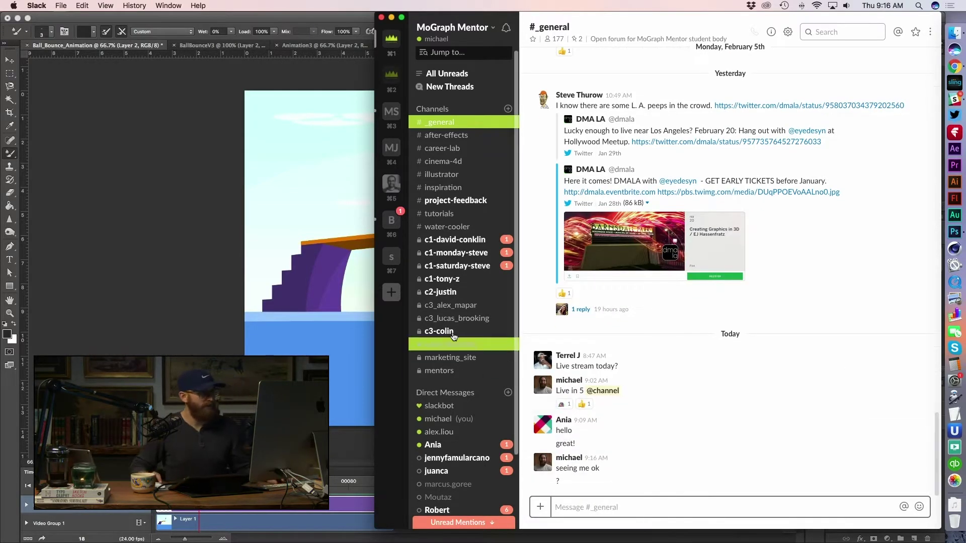
{"action": "left_click", "coordinate": [361, 31]}
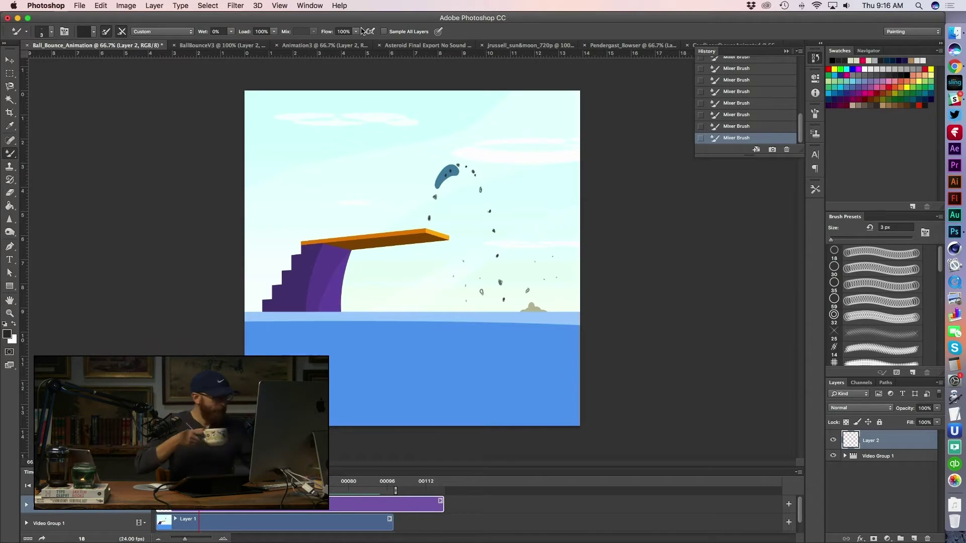
- Bring up the BallBounceV3 document, and switch to Finder to look up the student's folder in the first class
{"action": "key", "text": "ctrl+Tab"}
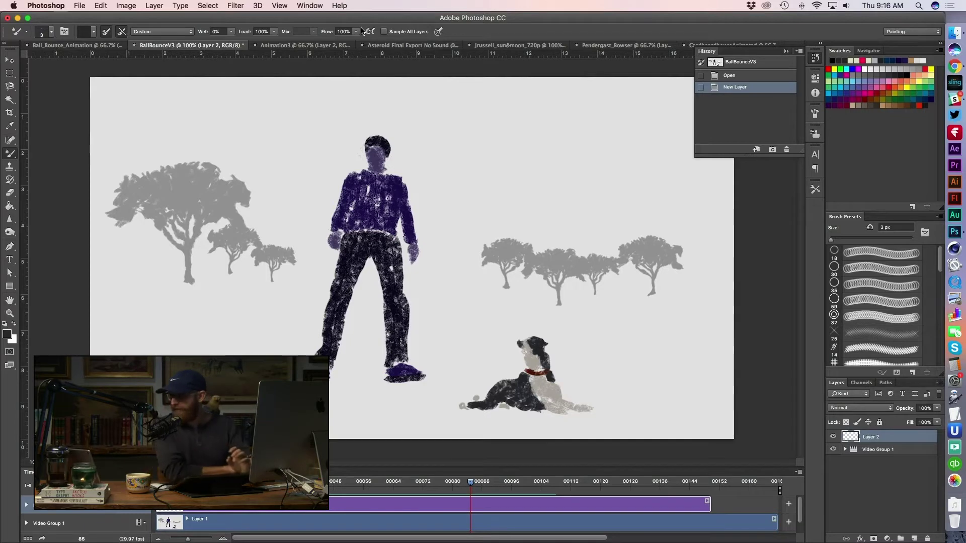
{"action": "key", "text": "super+Tab"}
{"action": "key", "text": "super+Tab"}
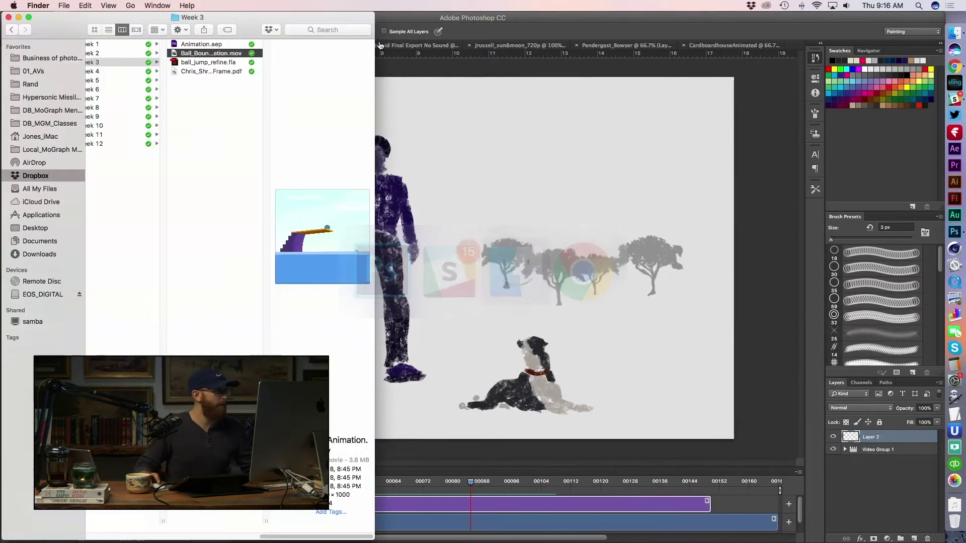
{"action": "scroll", "coordinate": [208, 89], "scroll_direction": "left", "scroll_amount": 5}
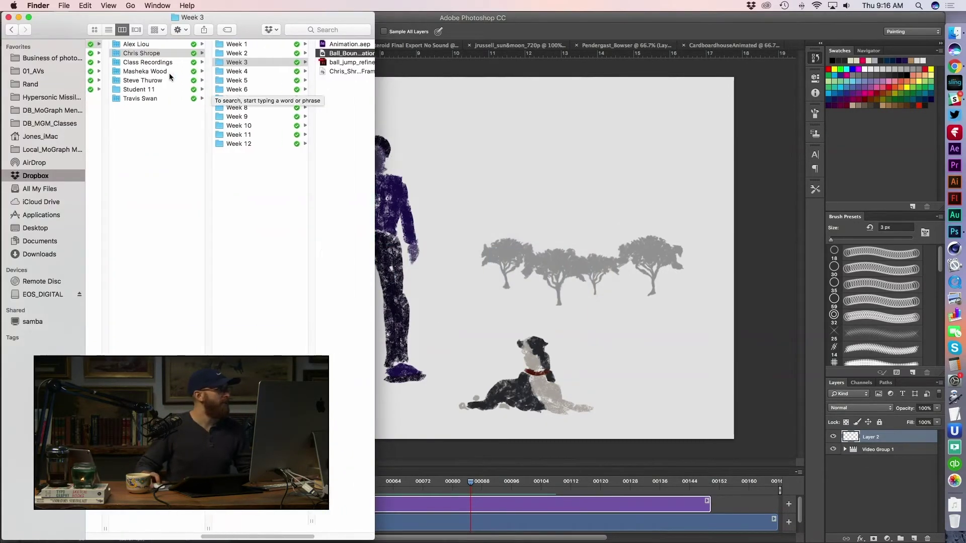
{"action": "left_click", "coordinate": [168, 79]}
{"action": "scroll", "coordinate": [169, 81], "scroll_direction": "left", "scroll_amount": 2}
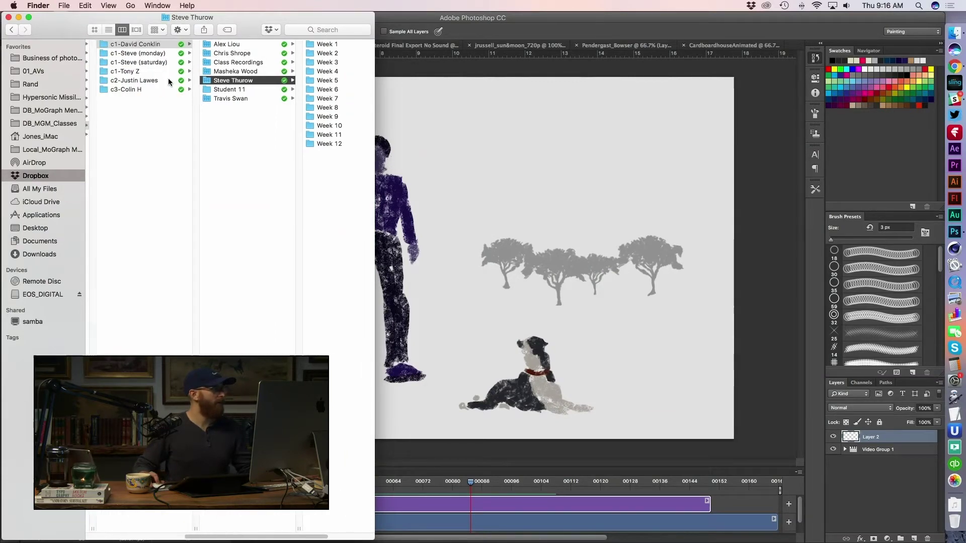
- Return to Photoshop and extend Layer 2's timeline clip in BallBounceV3 to the end of the video clip
{"action": "left_click", "coordinate": [538, 19]}
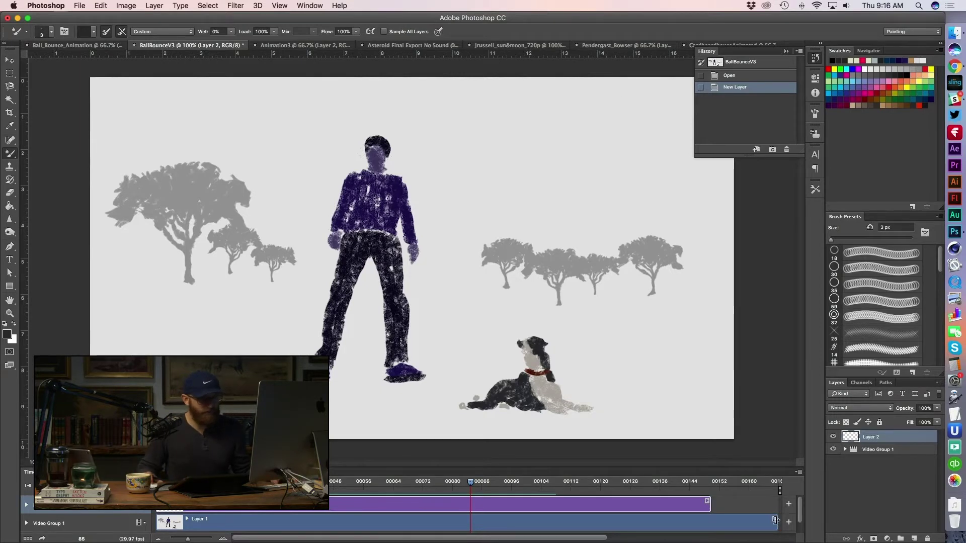
{"action": "left_click_drag", "start_coordinate": [775, 519], "coordinate": [774, 520]}
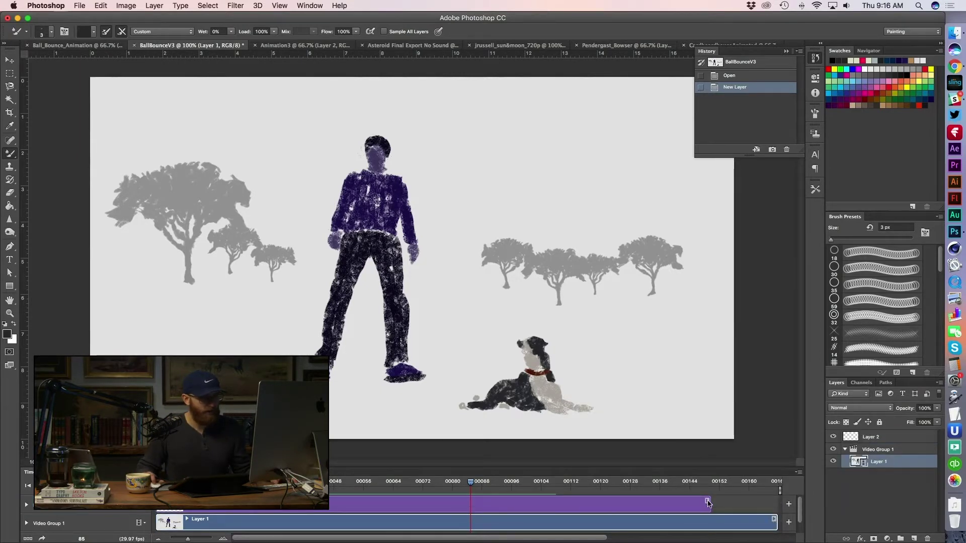
{"action": "left_click_drag", "start_coordinate": [708, 503], "coordinate": [777, 496]}
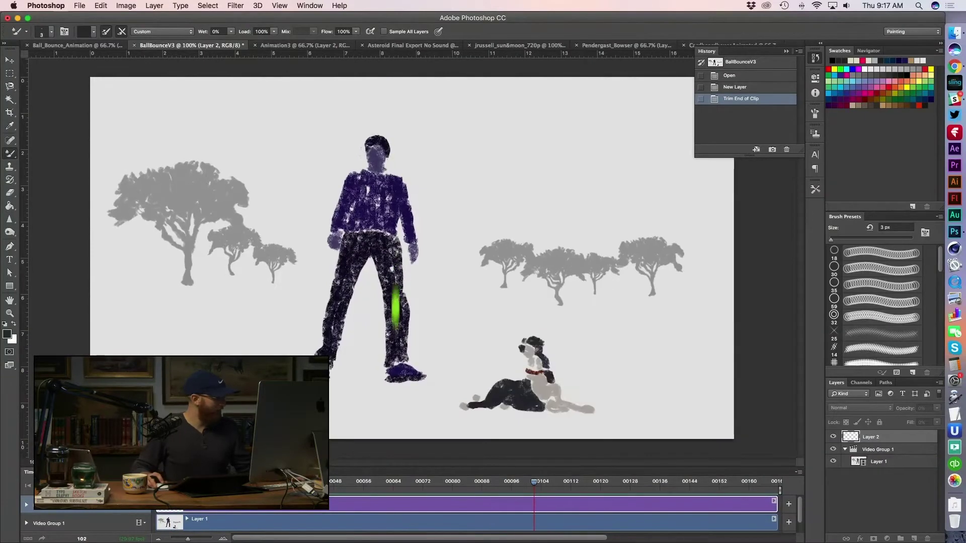
- Check Slack's #_general channel for replies, and return to Photoshop to play the BallBounceV3 animation
{"action": "key", "text": "super+Tab"}
{"action": "key", "text": "super+Tab"}
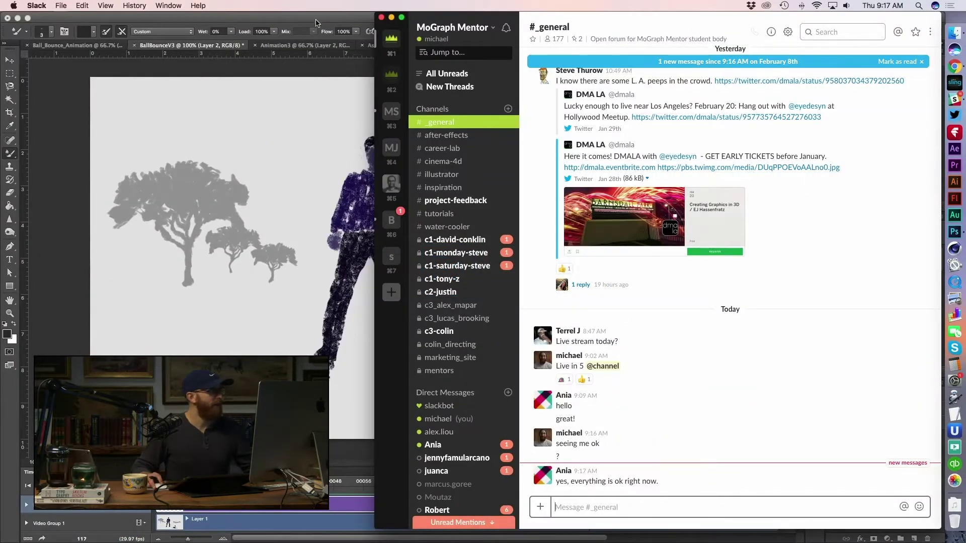
{"action": "left_click", "coordinate": [359, 122]}
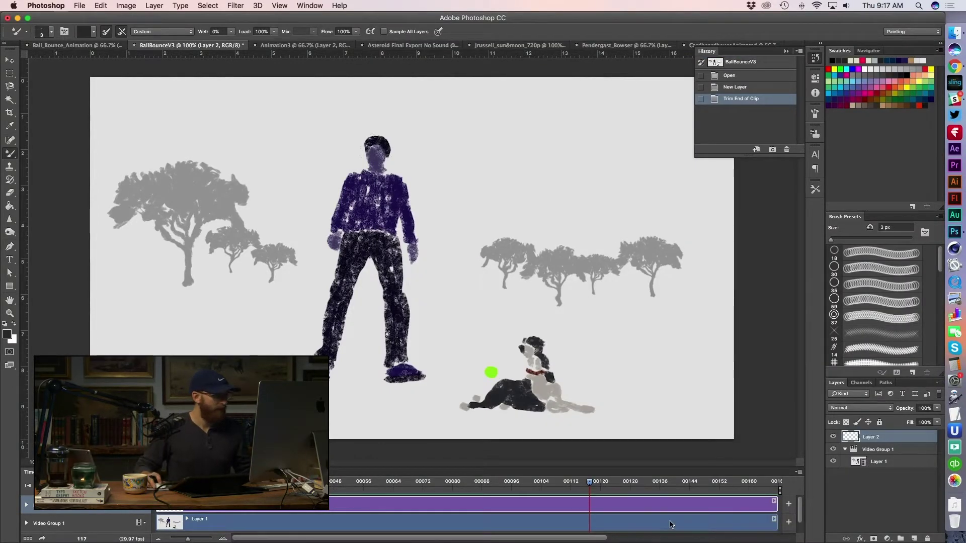
{"action": "key", "text": "space"}
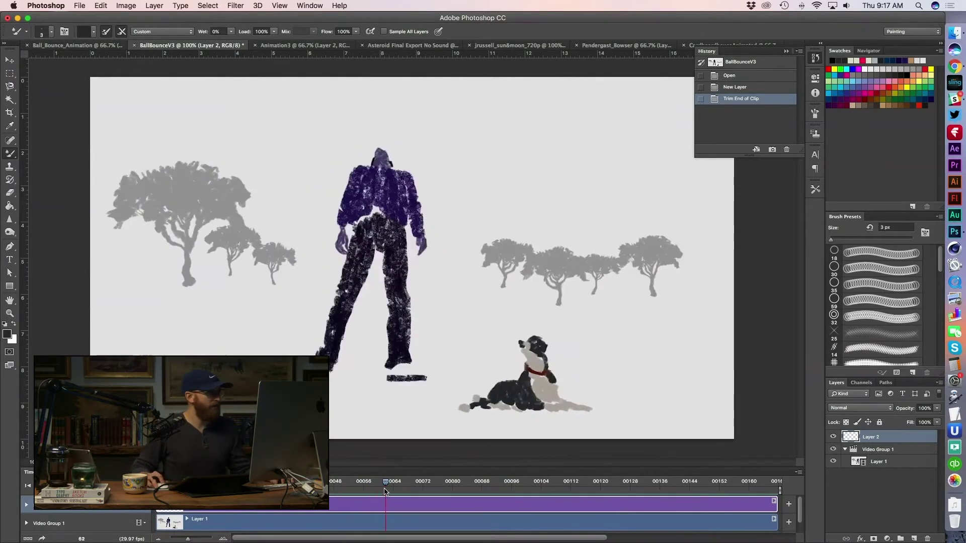
- Play the BallBounceV3 animation from an earlier frame to examine the ball's fall and bounce
{"action": "left_click_drag", "start_coordinate": [334, 486], "coordinate": [285, 486]}
{"action": "key", "text": "space"}
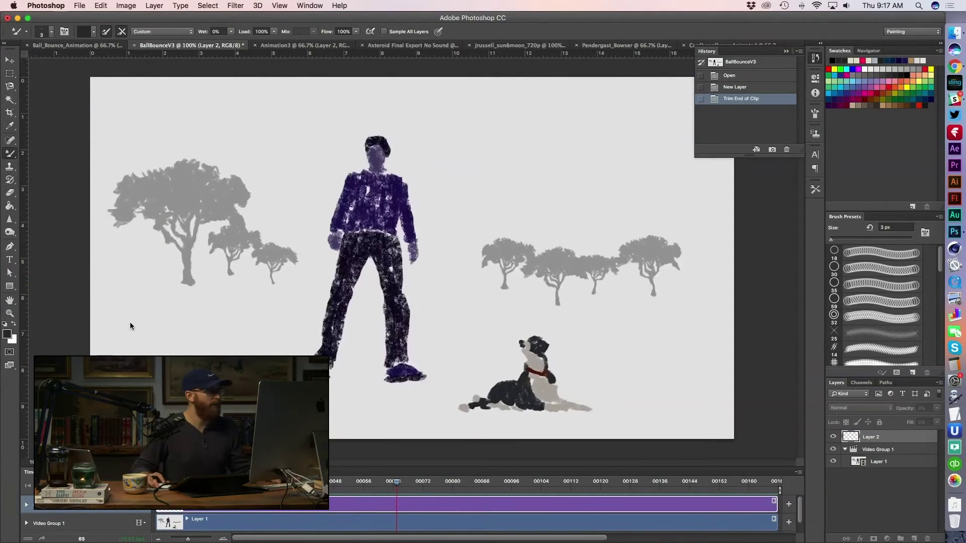
{"action": "key", "text": "space"}
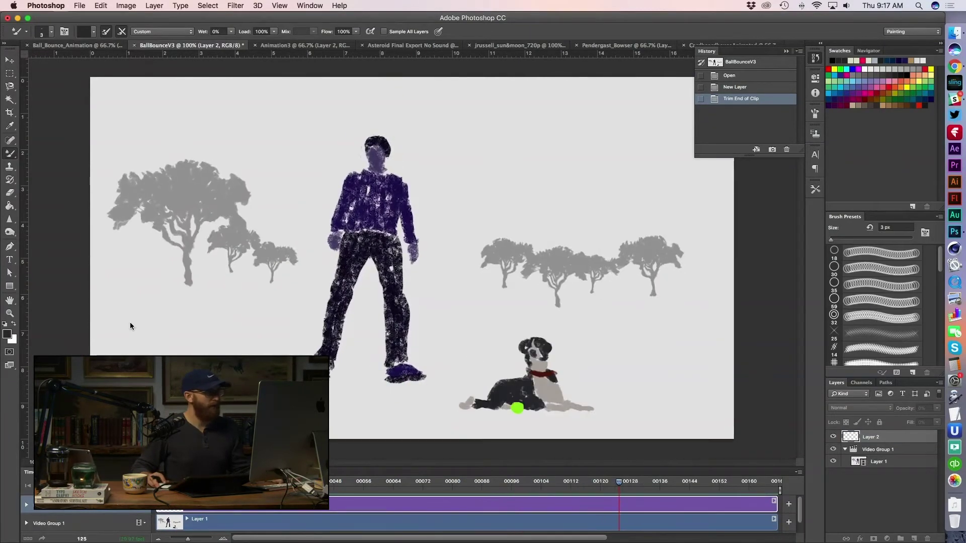
- Mark the falling ball's position with dark Mixer Brush dots on Layer 2 at frames 100, 101 and 102
{"action": "left_click_drag", "start_coordinate": [563, 485], "coordinate": [526, 485]}
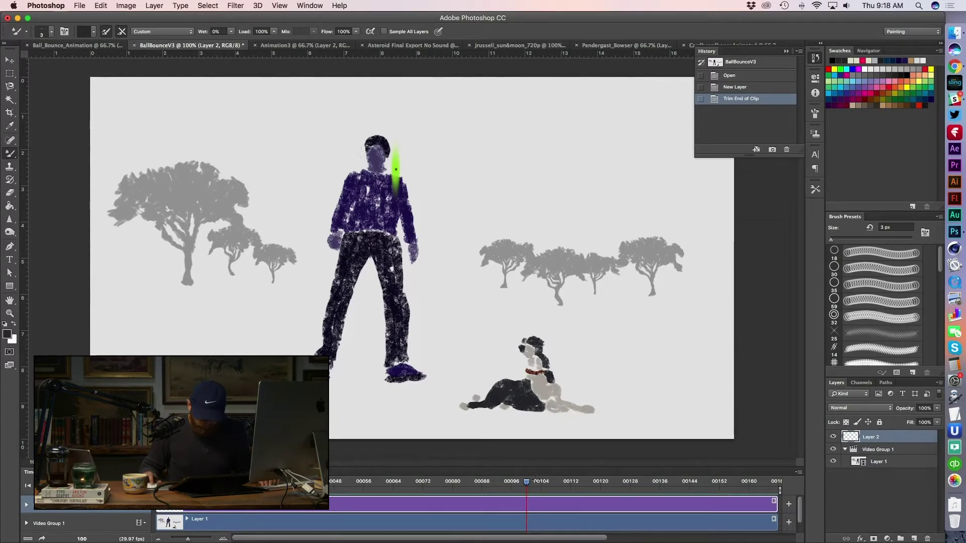
{"action": "left_click_drag", "start_coordinate": [526, 483], "coordinate": [531, 486]}
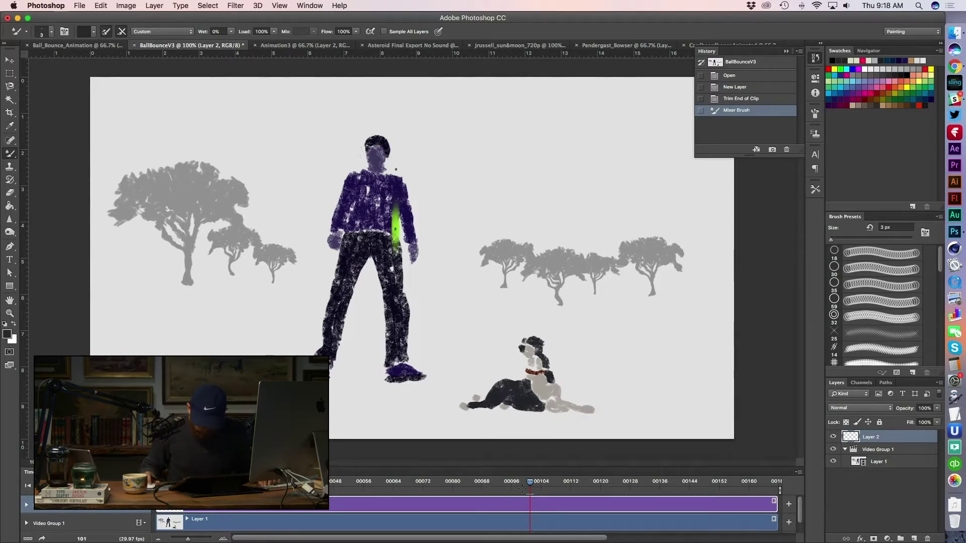
{"action": "left_click", "coordinate": [395, 236]}
{"action": "key", "text": "Right"}
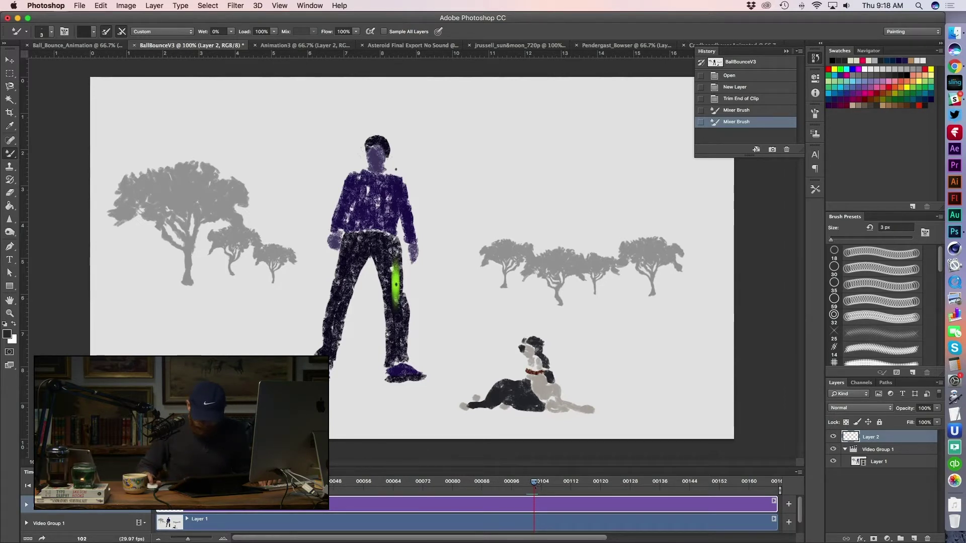
{"action": "left_click_drag", "start_coordinate": [534, 482], "coordinate": [535, 483]}
- Swap to white paint and mark the falling ball's centre with dots at each frame from 100 to 106
{"action": "key", "text": "x"}
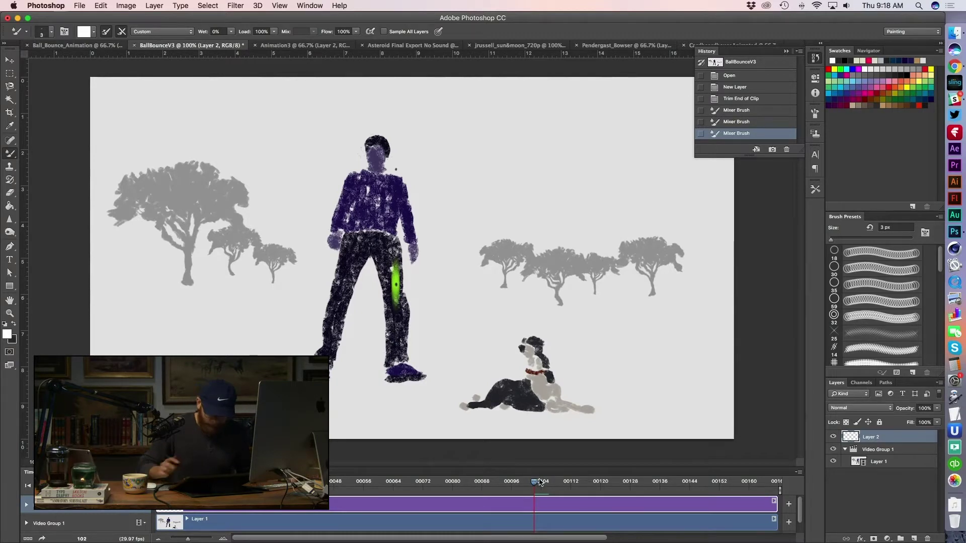
{"action": "left_click_drag", "start_coordinate": [389, 280], "coordinate": [393, 281]}
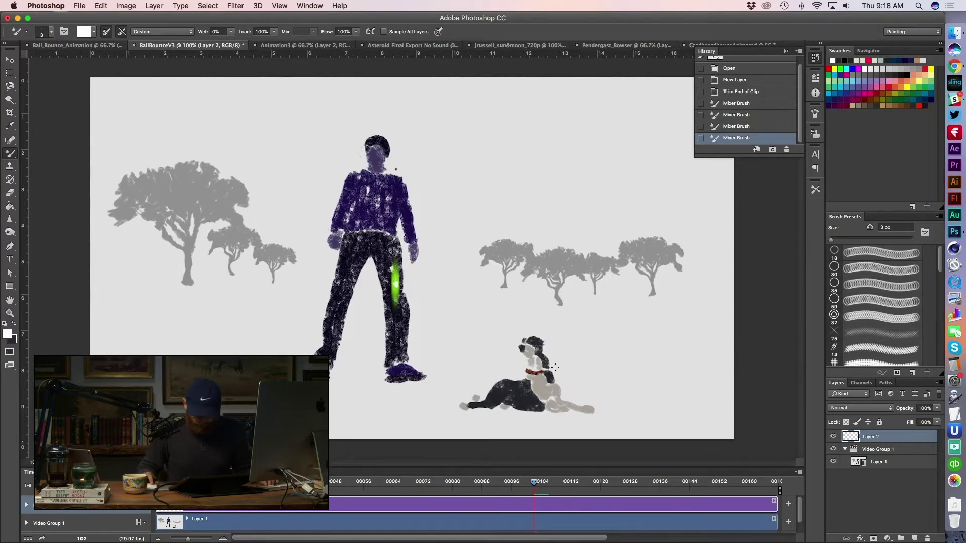
{"action": "left_click_drag", "start_coordinate": [534, 481], "coordinate": [530, 481]}
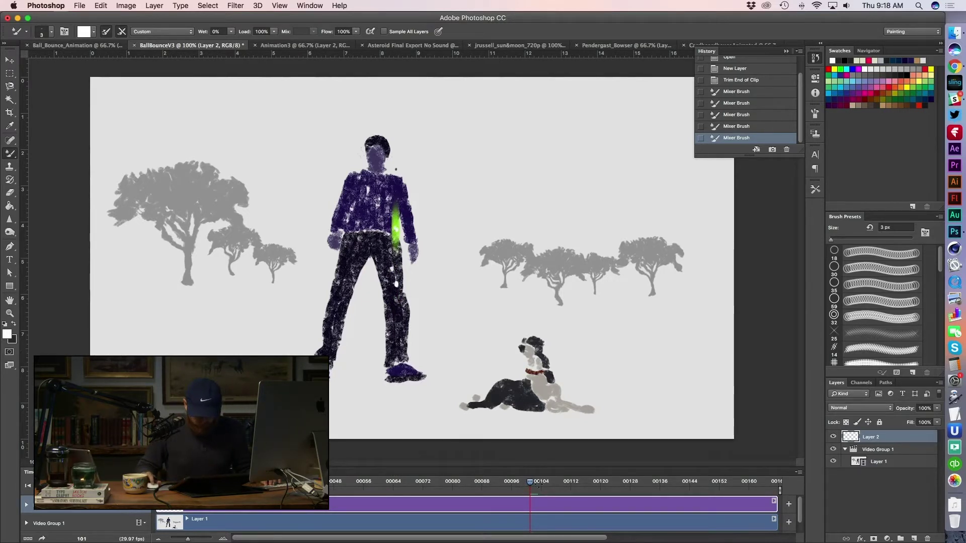
{"action": "left_click_drag", "start_coordinate": [529, 482], "coordinate": [537, 484]}
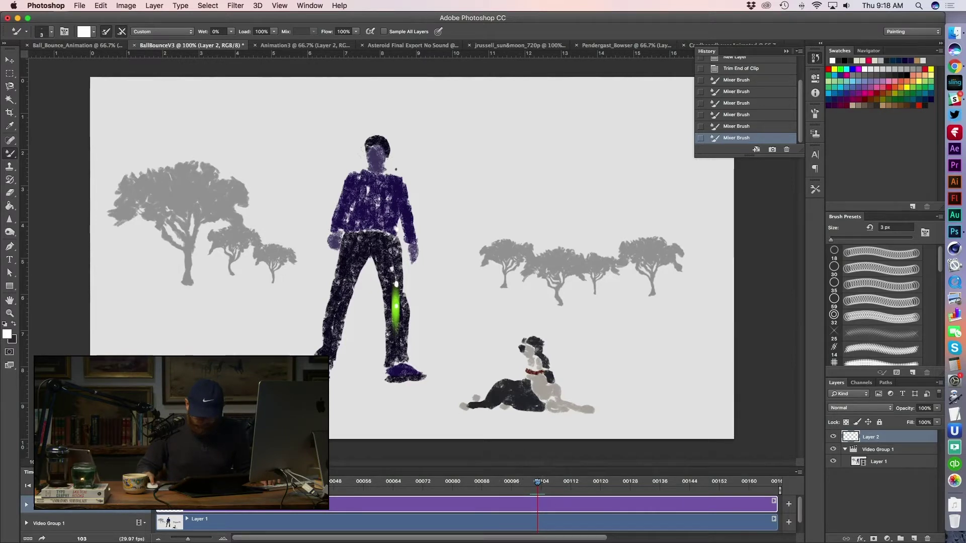
{"action": "left_click", "coordinate": [541, 483]}
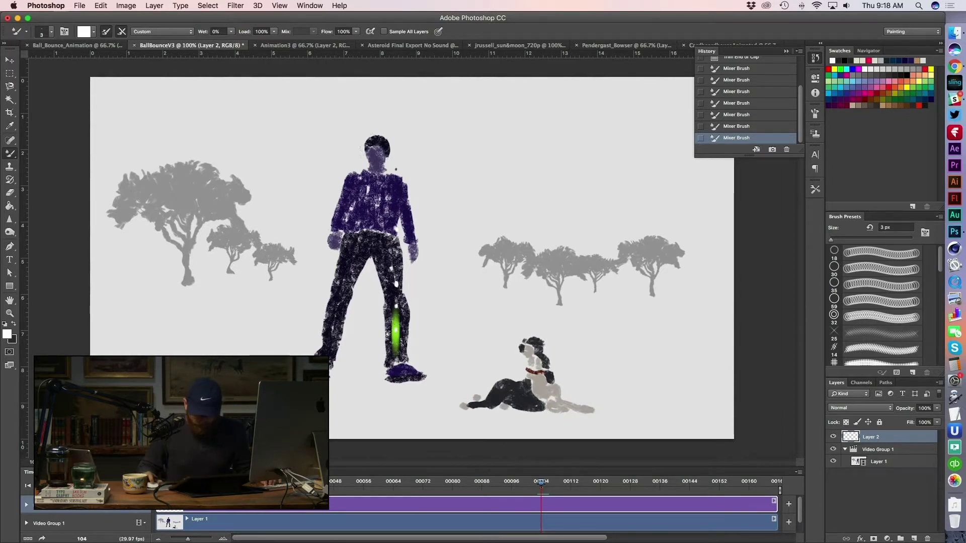
{"action": "left_click_drag", "start_coordinate": [541, 482], "coordinate": [545, 484]}
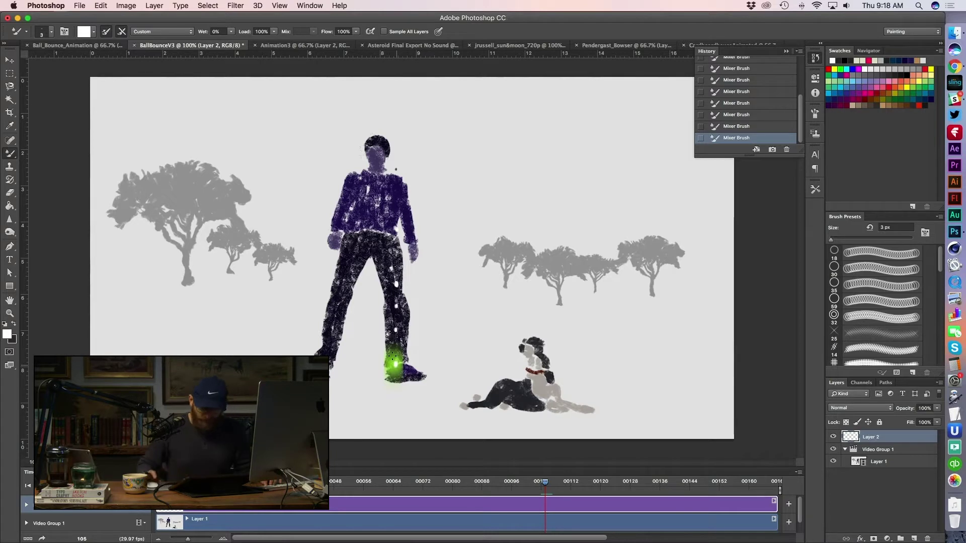
{"action": "left_click_drag", "start_coordinate": [546, 483], "coordinate": [548, 482]}
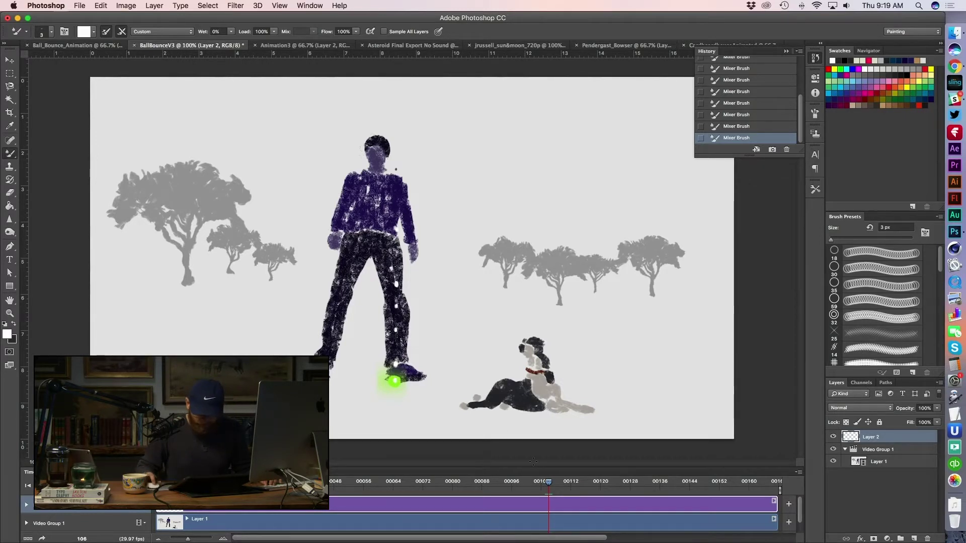
{"action": "mouse_move", "coordinate": [548, 483]}
{"action": "left_mouse_down"}
{"action": "mouse_move", "coordinate": [521, 489]}
{"action": "mouse_move", "coordinate": [547, 490]}
{"action": "mouse_move", "coordinate": [531, 490]}
{"action": "left_mouse_up"}
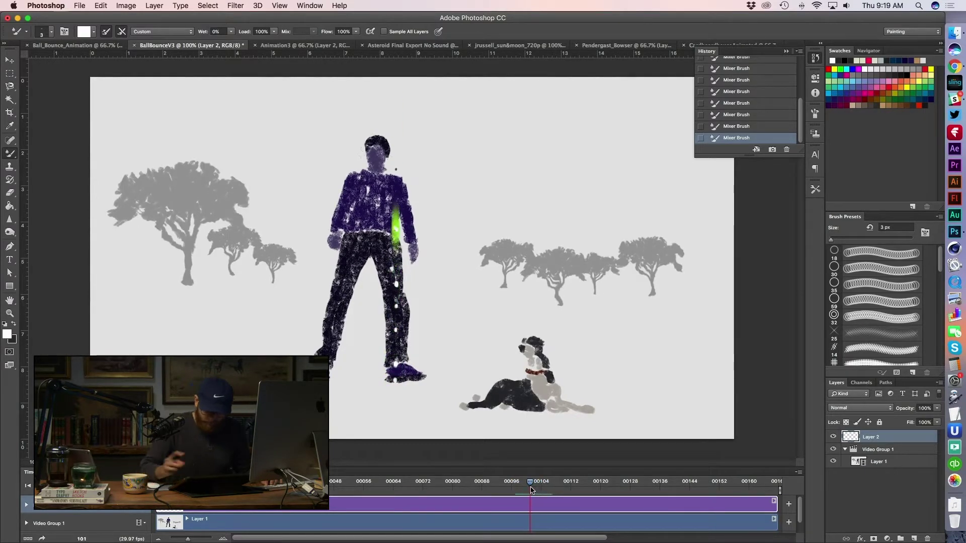
{"action": "left_click_drag", "start_coordinate": [530, 484], "coordinate": [526, 484]}
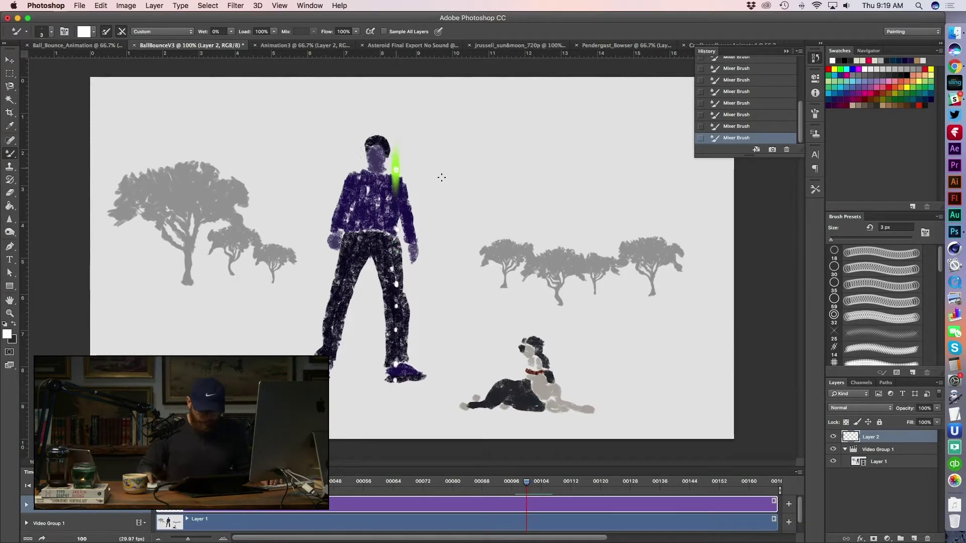
- Mark the rebounding ball with dark dots at frames 112, 113 and 116, and a white dot at frame 119
{"action": "left_click_drag", "start_coordinate": [529, 486], "coordinate": [570, 486]}
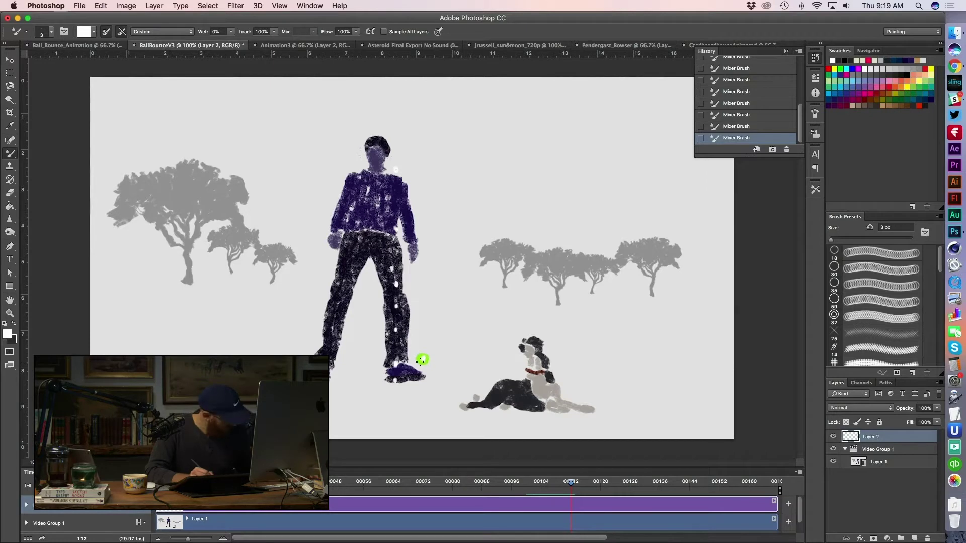
{"action": "key", "text": "x"}
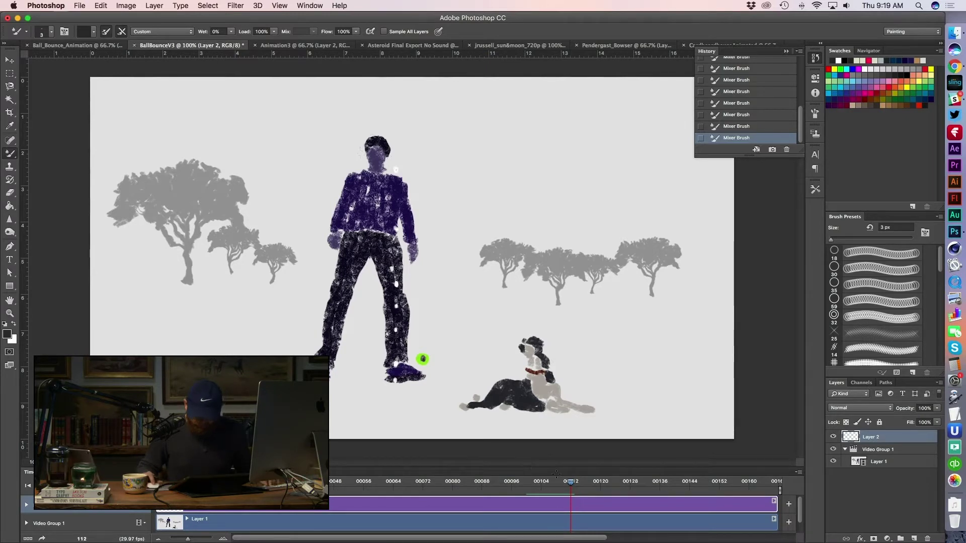
{"action": "left_click_drag", "start_coordinate": [570, 481], "coordinate": [575, 484]}
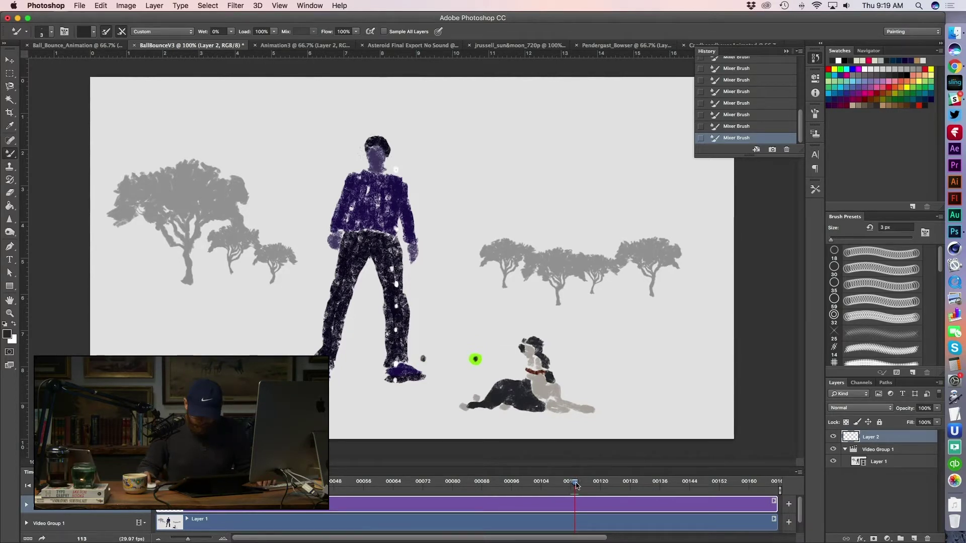
{"action": "left_click_drag", "start_coordinate": [576, 484], "coordinate": [585, 483]}
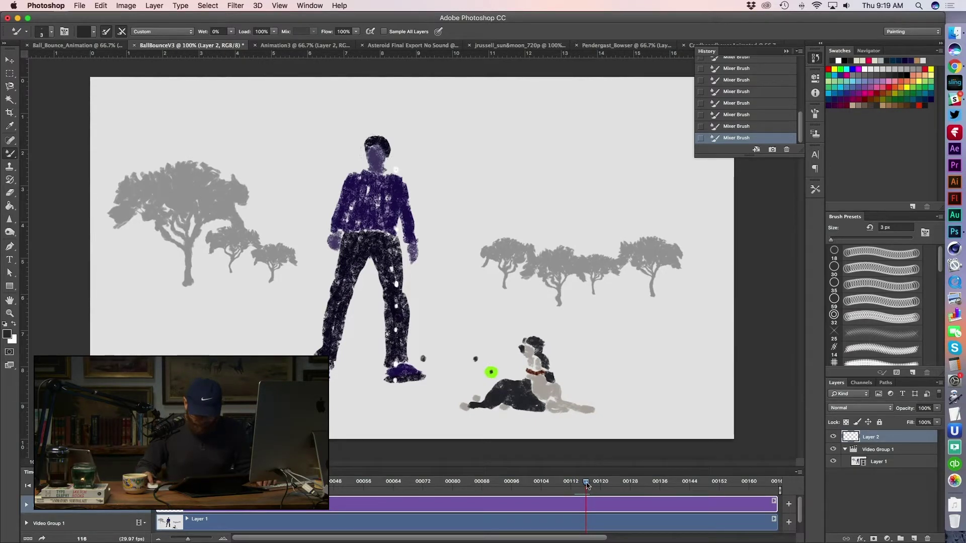
{"action": "left_click_drag", "start_coordinate": [587, 484], "coordinate": [597, 487]}
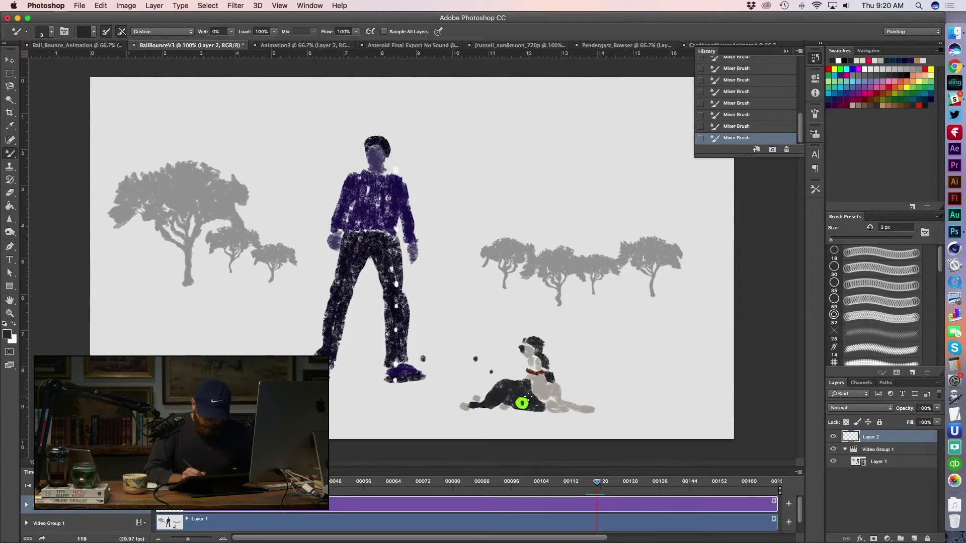
{"action": "key", "text": "x"}
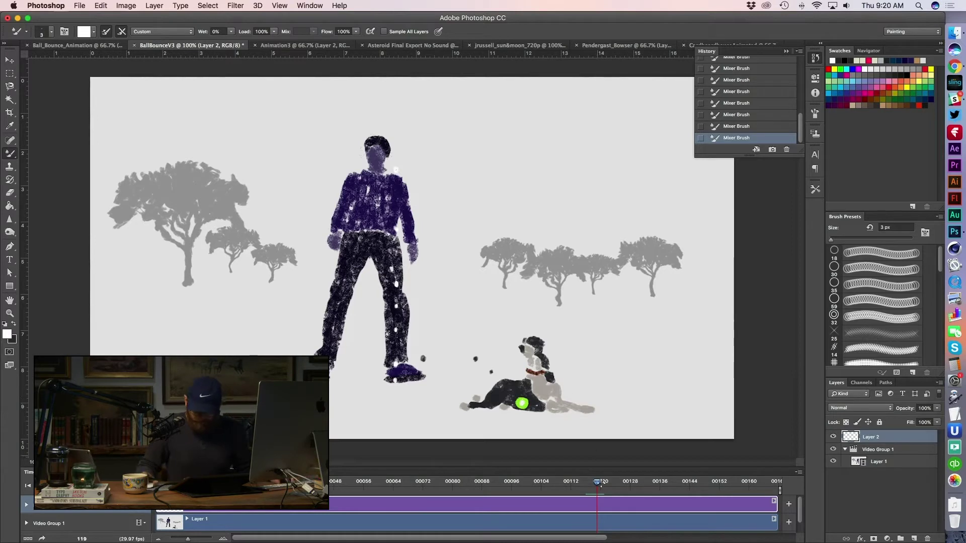
- Dot the ball in black at frame 122, and draw the motion arc from below the man's foot through the bounce marks
{"action": "left_click_drag", "start_coordinate": [597, 483], "coordinate": [606, 484]}
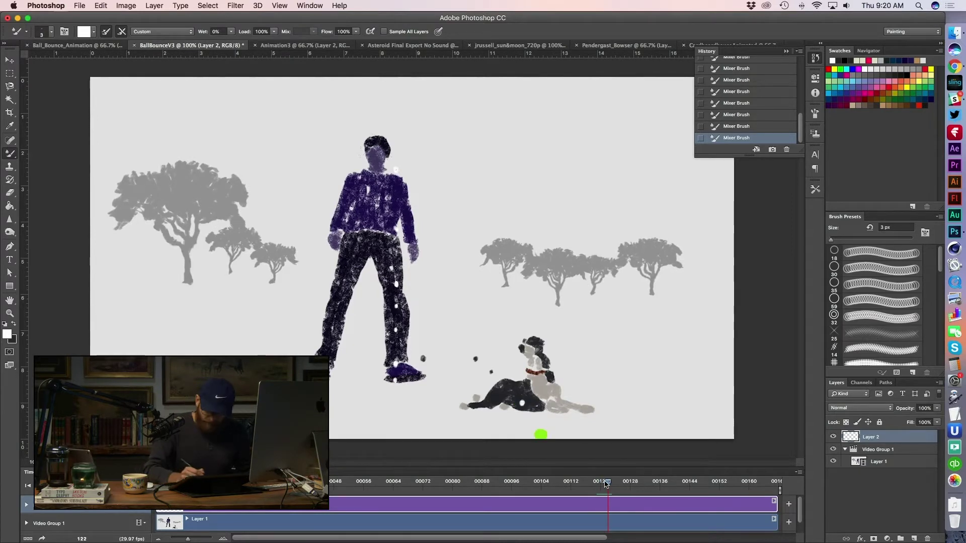
{"action": "key", "text": "x"}
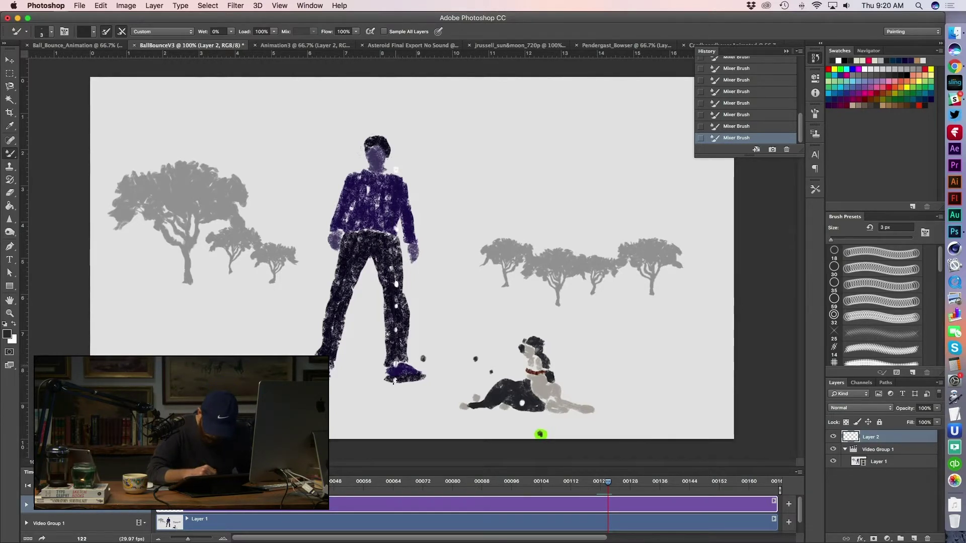
{"action": "left_click_drag", "start_coordinate": [393, 389], "coordinate": [441, 356]}
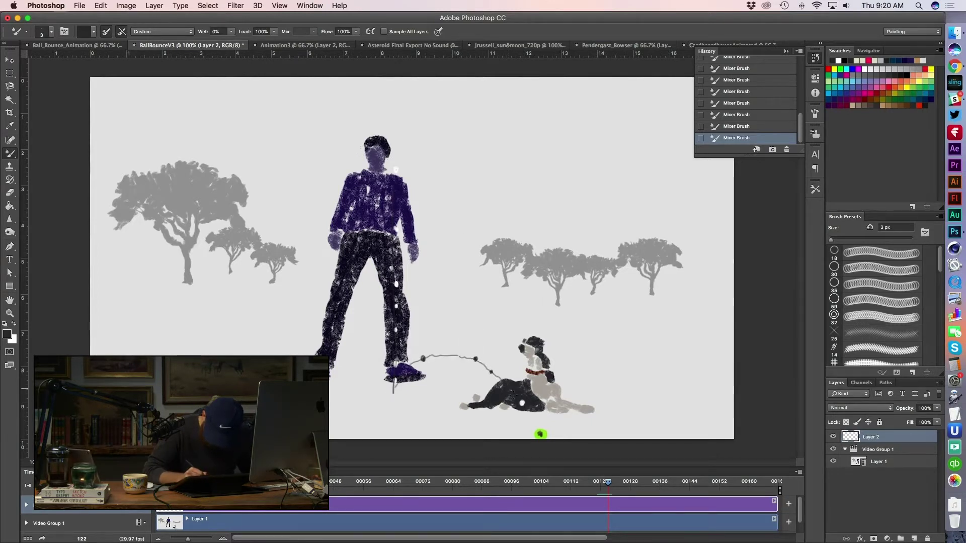
{"action": "left_click_drag", "start_coordinate": [531, 436], "coordinate": [528, 416]}
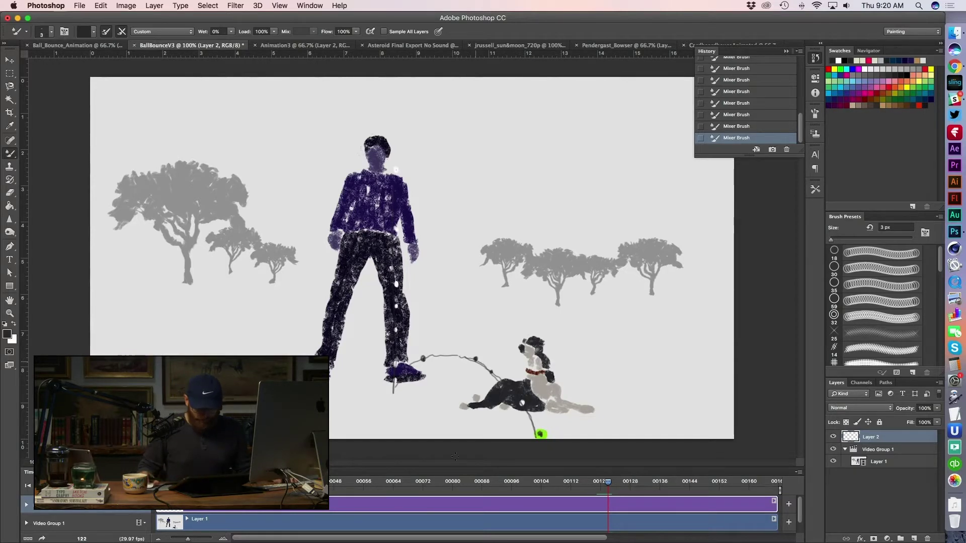
- Scrub and play the animation to compare the ball's bounce with the drawn arc, continuing to the dog close-up at frame 150
{"action": "left_click_drag", "start_coordinate": [457, 485], "coordinate": [545, 483]}
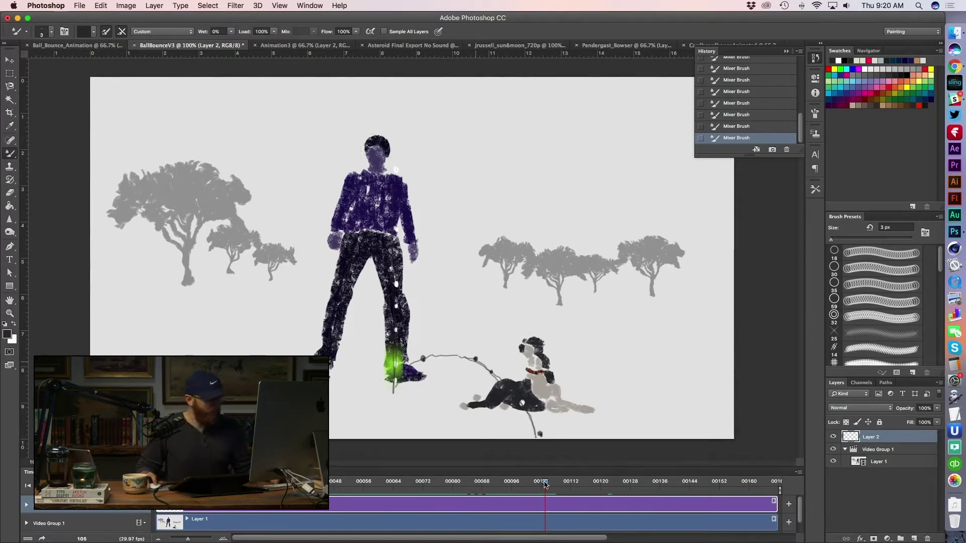
{"action": "left_click_drag", "start_coordinate": [544, 484], "coordinate": [438, 465]}
{"action": "key", "text": "space"}
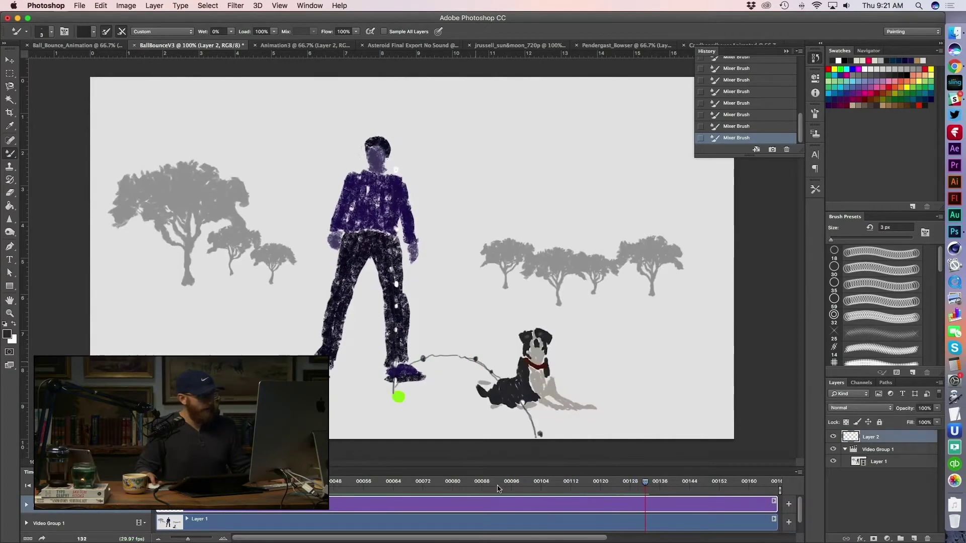
{"action": "left_click", "coordinate": [482, 477]}
{"action": "left_click_drag", "start_coordinate": [547, 476], "coordinate": [713, 484]}
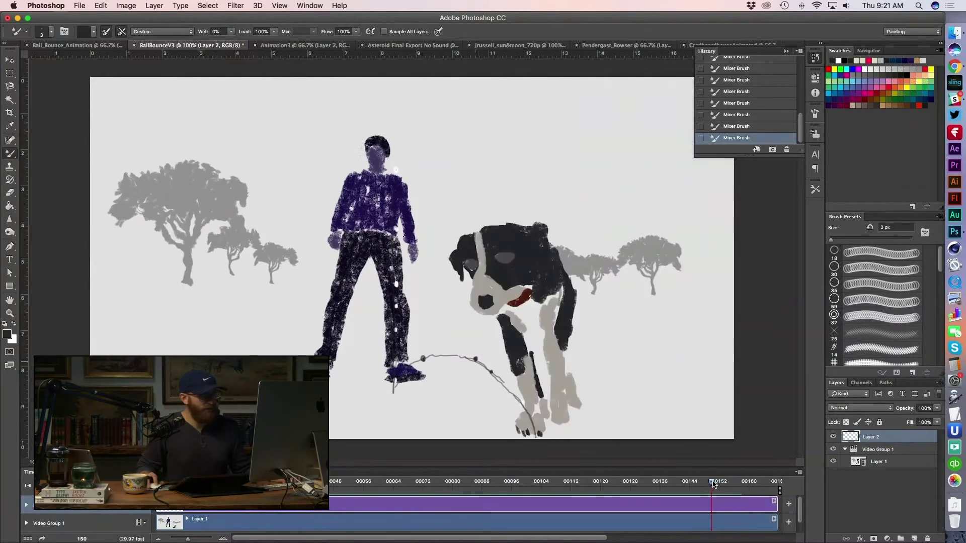
- Check Slack's #_general channel for replies, and return to Photoshop to scrub BallBounceV3 back to the ball's rebound
{"action": "key", "text": "super+Tab"}
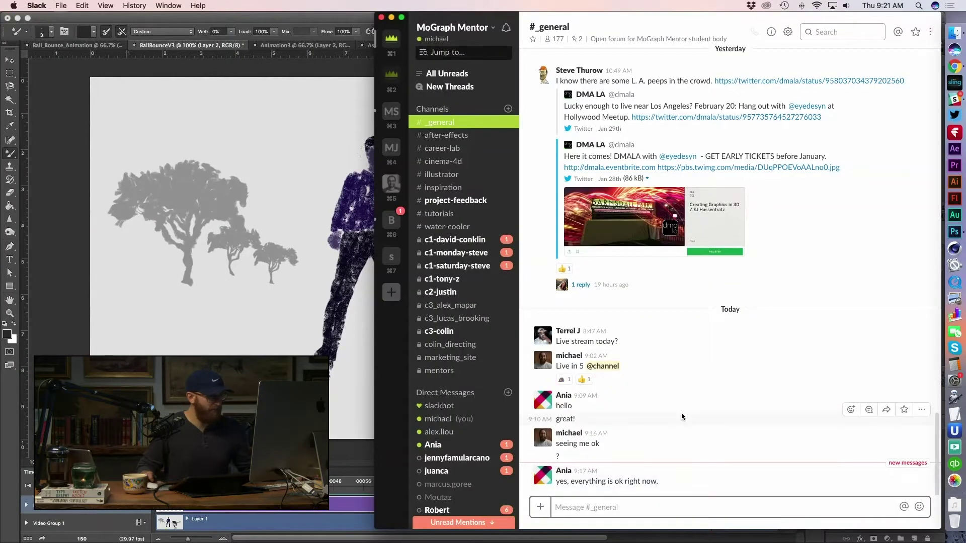
{"action": "left_click", "coordinate": [256, 16]}
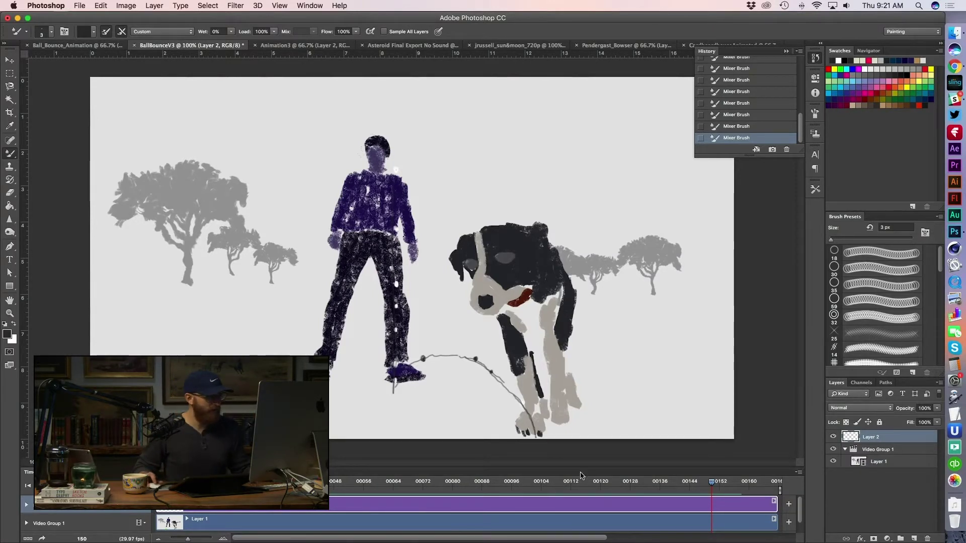
{"action": "left_click_drag", "start_coordinate": [683, 484], "coordinate": [577, 484]}
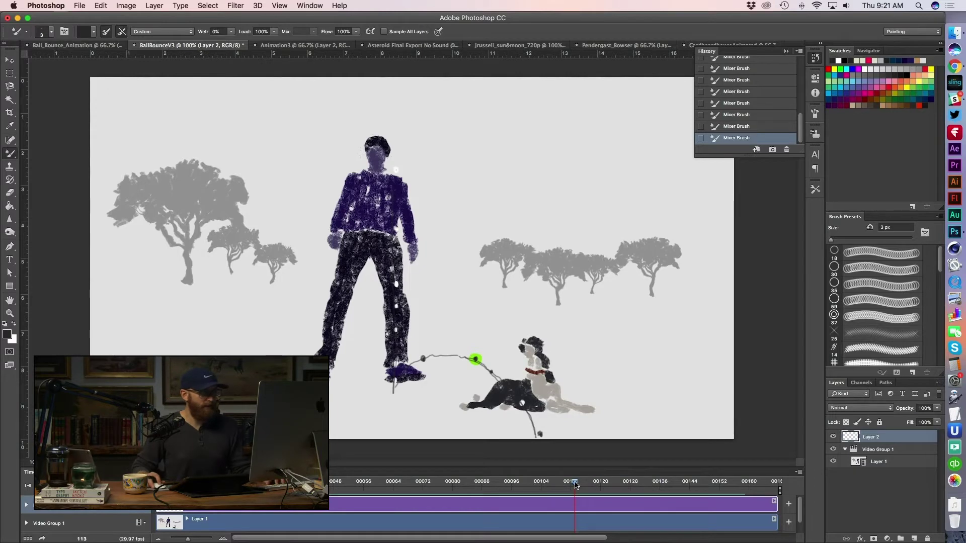
{"action": "mouse_move", "coordinate": [575, 483]}
{"action": "left_mouse_down"}
{"action": "mouse_move", "coordinate": [493, 482]}
{"action": "mouse_move", "coordinate": [607, 479]}
{"action": "mouse_move", "coordinate": [580, 477]}
{"action": "left_mouse_up"}
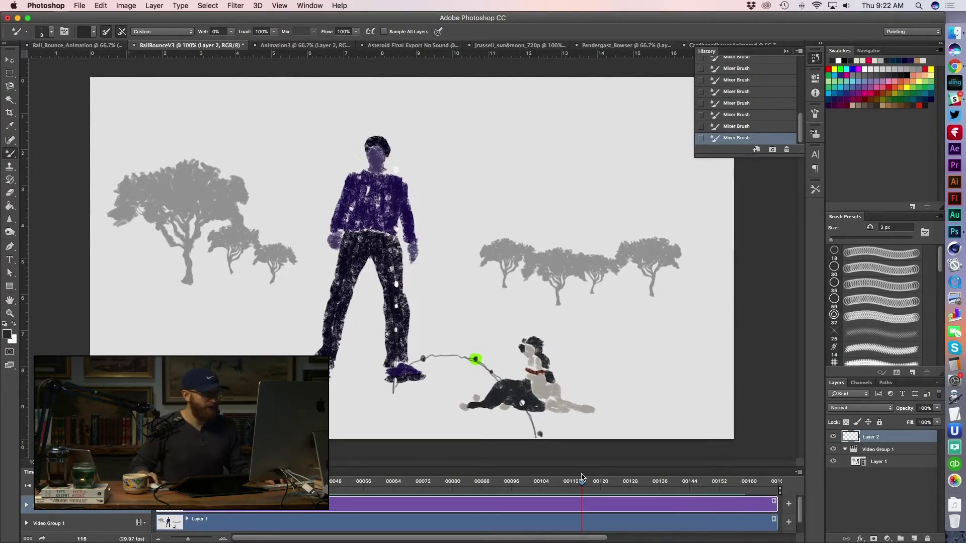
- Replay the bounce from frame 75 and scrub on to frame 138, and bring up the Animation3 document
{"action": "left_click_drag", "start_coordinate": [572, 484], "coordinate": [435, 482]}
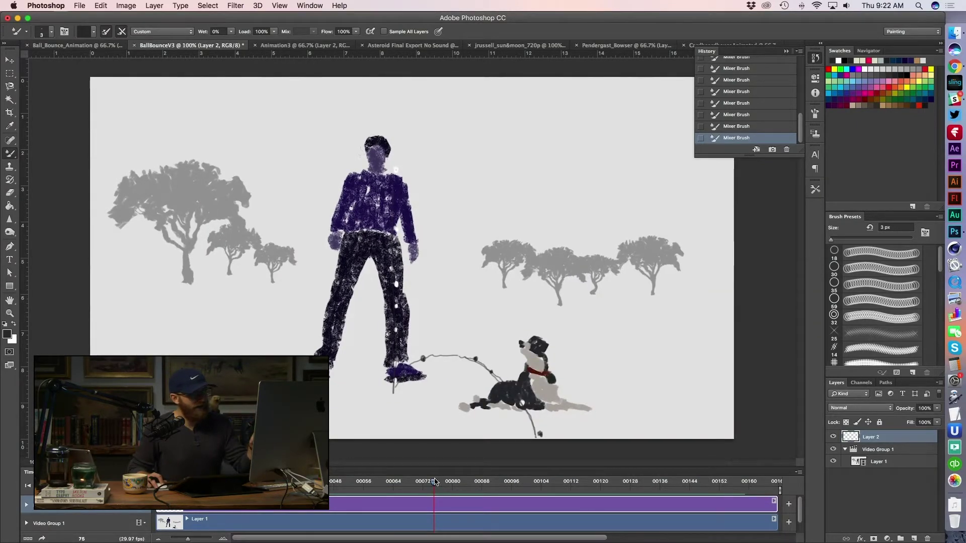
{"action": "key", "text": "space"}
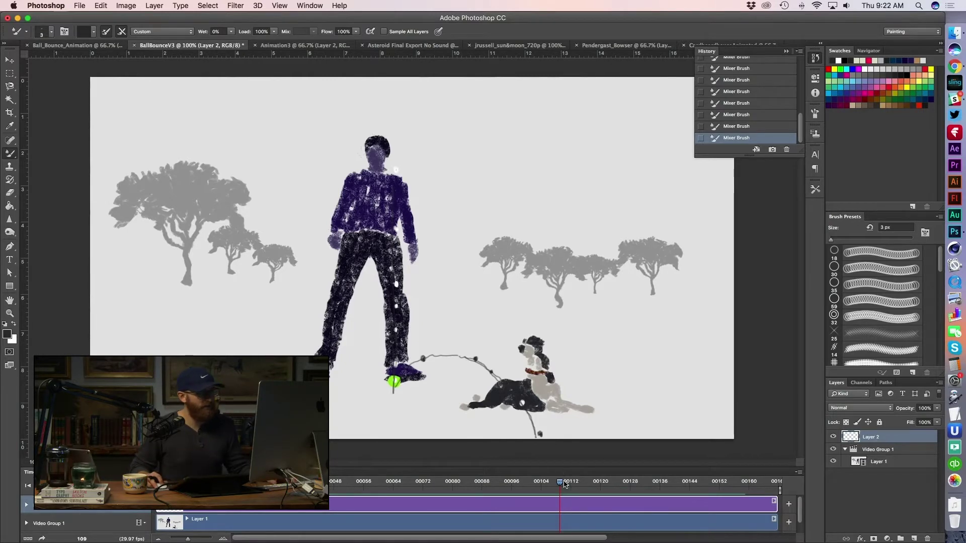
{"action": "left_click_drag", "start_coordinate": [562, 483], "coordinate": [667, 480]}
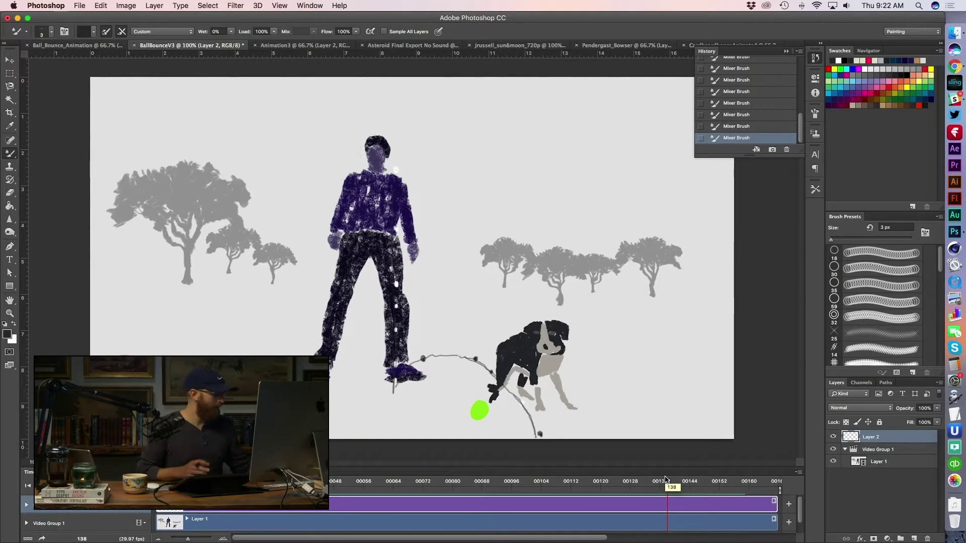
{"action": "key", "text": "ctrl+Tab"}
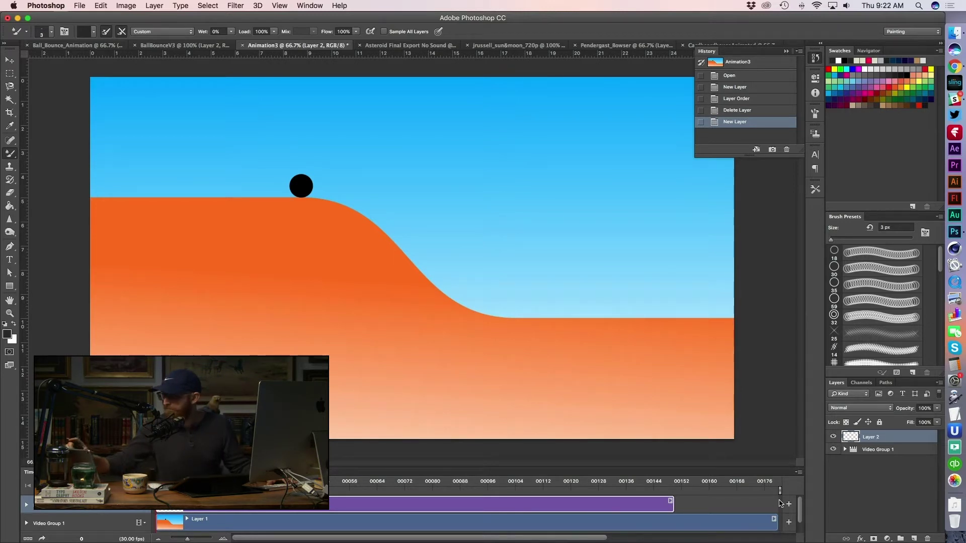
- Set the end of Animation3's work area to about frame 150, glance at Slack's #_general channel, and play the animation in Photoshop
{"action": "left_click_drag", "start_coordinate": [780, 491], "coordinate": [682, 491]}
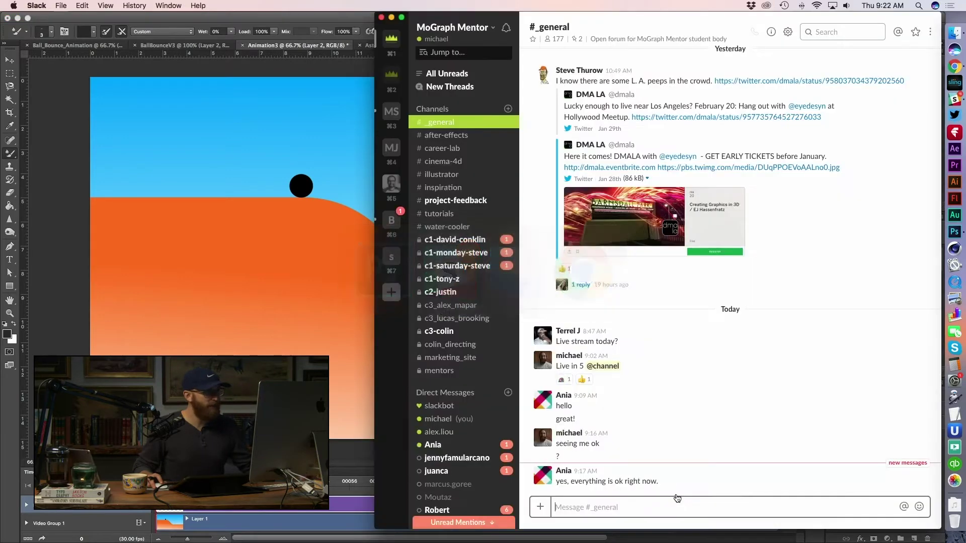
{"action": "key", "text": "super+Tab"}
{"action": "left_click", "coordinate": [288, 17]}
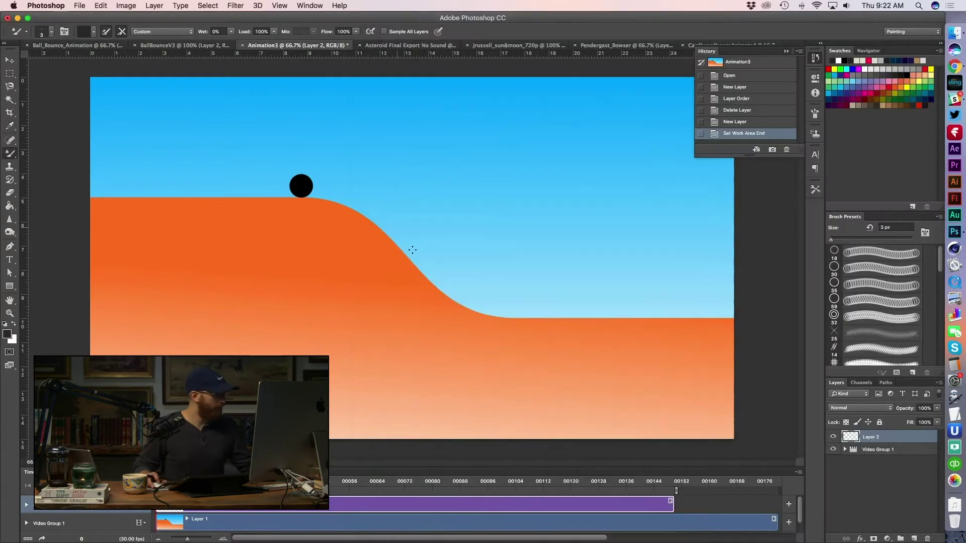
{"action": "key", "text": "space"}
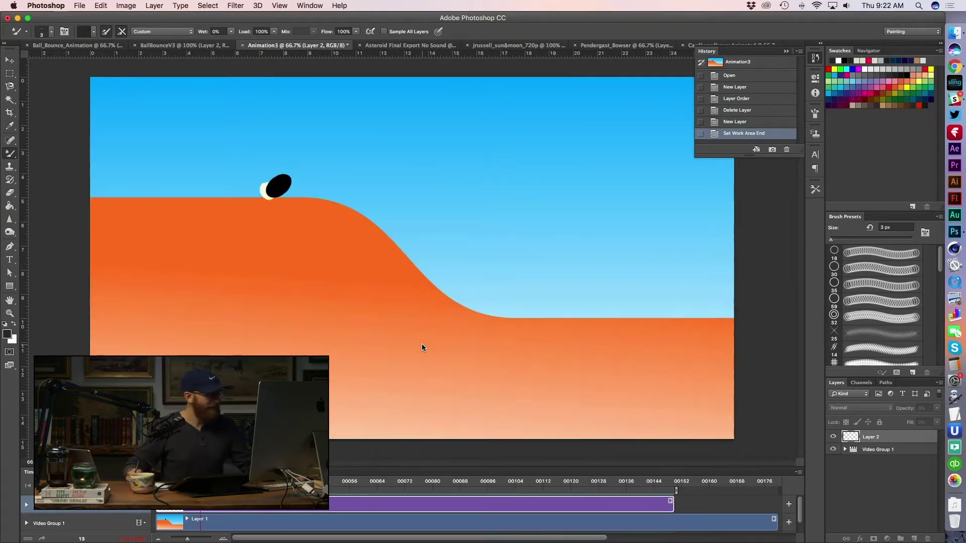
- Find Animation3.mp4 in the student's Week 3 folder in Finder to identify whose work it is, and return to Photoshop
{"action": "key", "text": "super+Tab"}
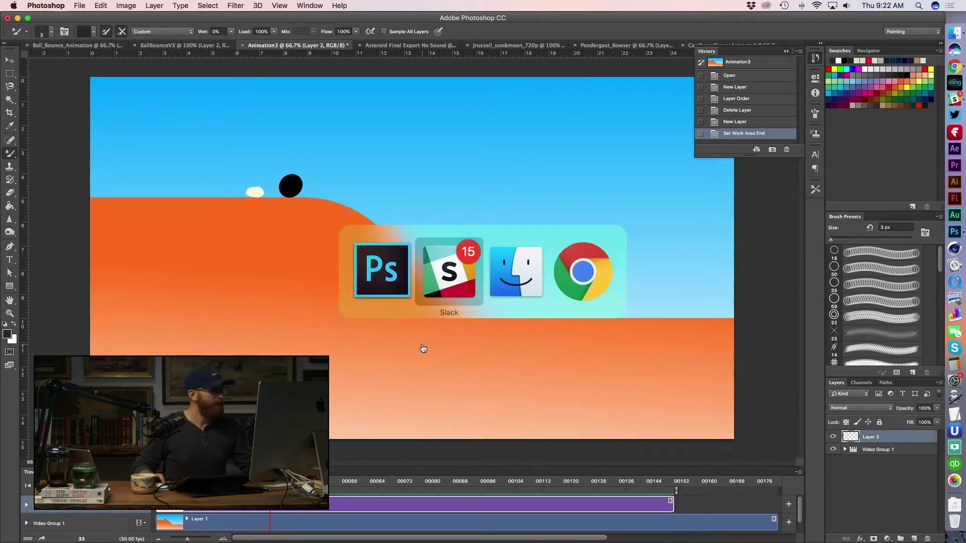
{"action": "key", "text": "super+Tab"}
{"action": "scroll", "coordinate": [212, 100], "scroll_direction": "left", "scroll_amount": 3}
{"action": "left_click", "coordinate": [212, 101]}
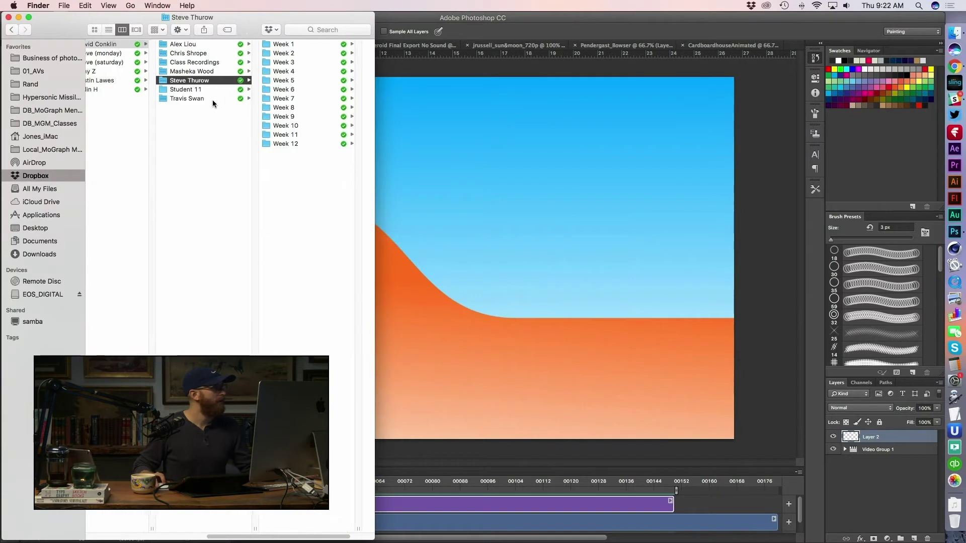
{"action": "left_click", "coordinate": [305, 63]}
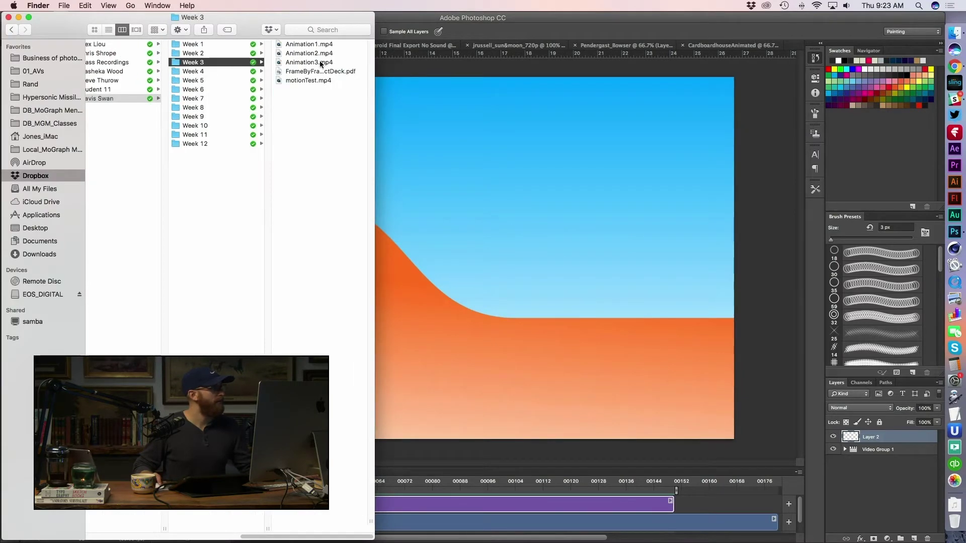
{"action": "left_click", "coordinate": [320, 63]}
{"action": "left_click", "coordinate": [469, 16]}
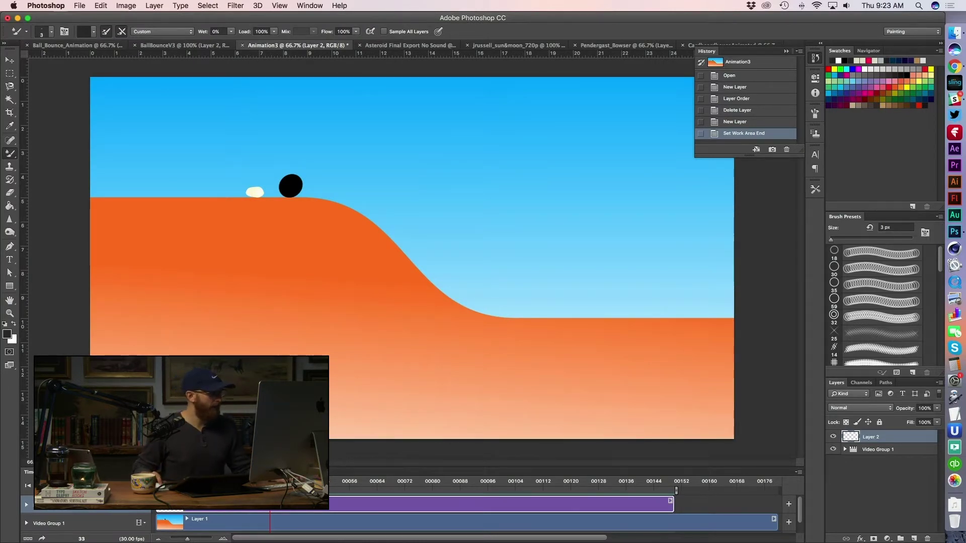
- Replay the ball animation from the start several times, and pause at frame 34 before the ball leaves the ledge
{"action": "key", "text": "space"}
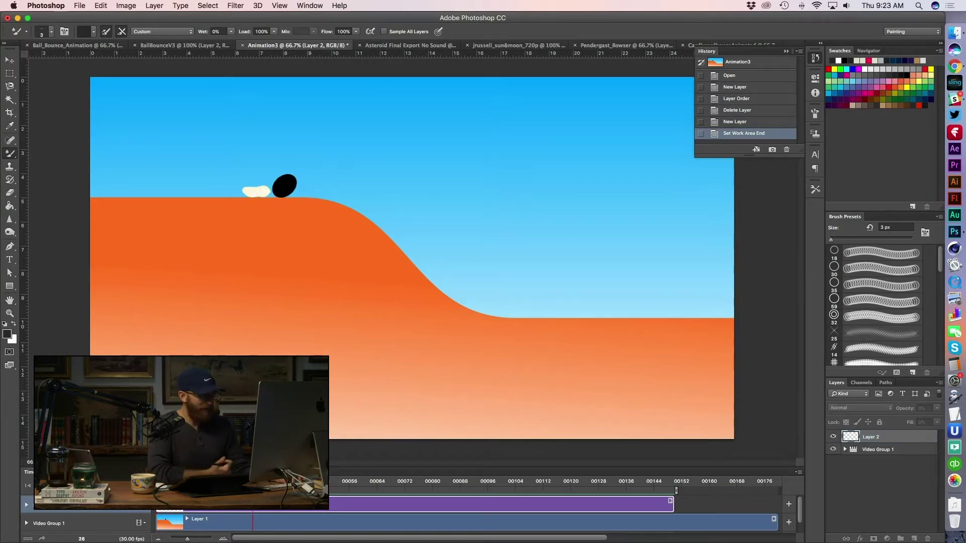
{"action": "key", "text": "space"}
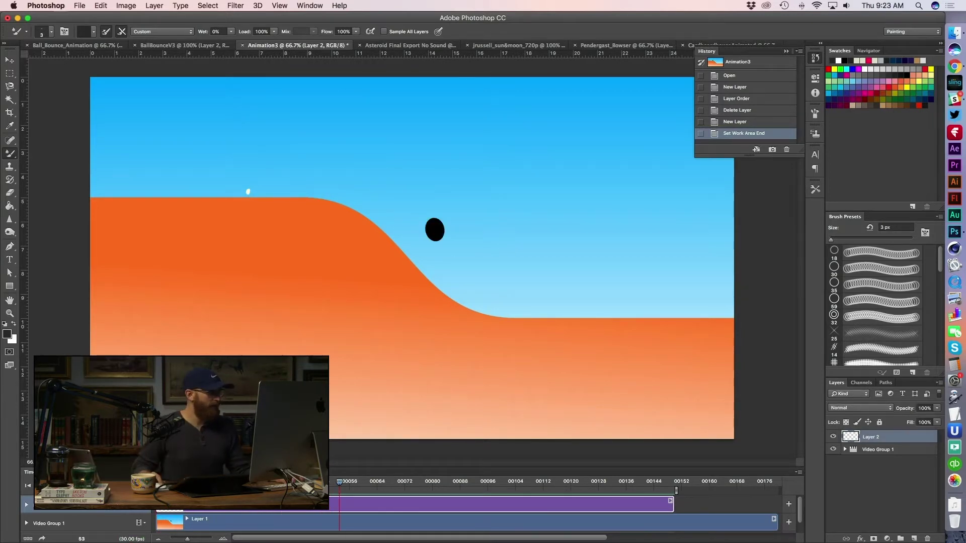
{"action": "key", "text": "Home"}
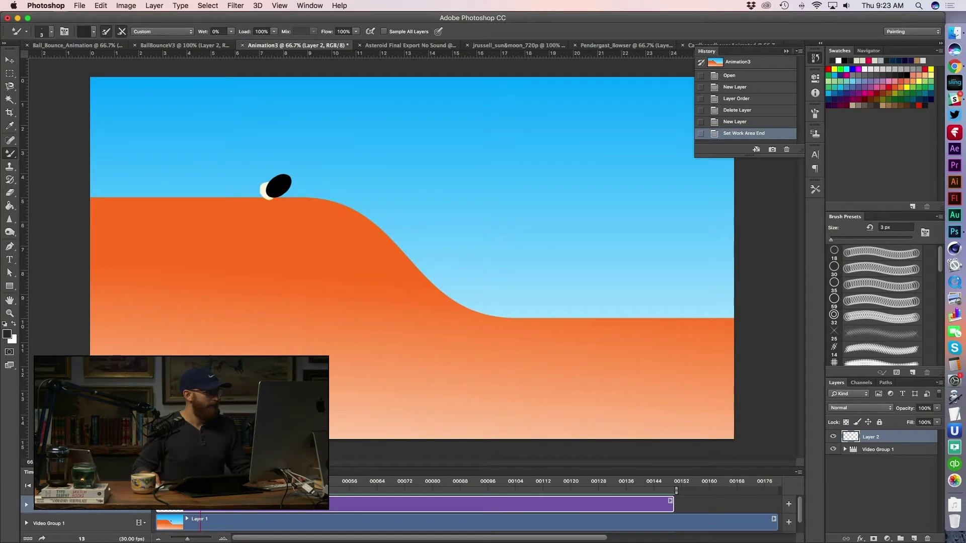
{"action": "key", "text": "Home"}
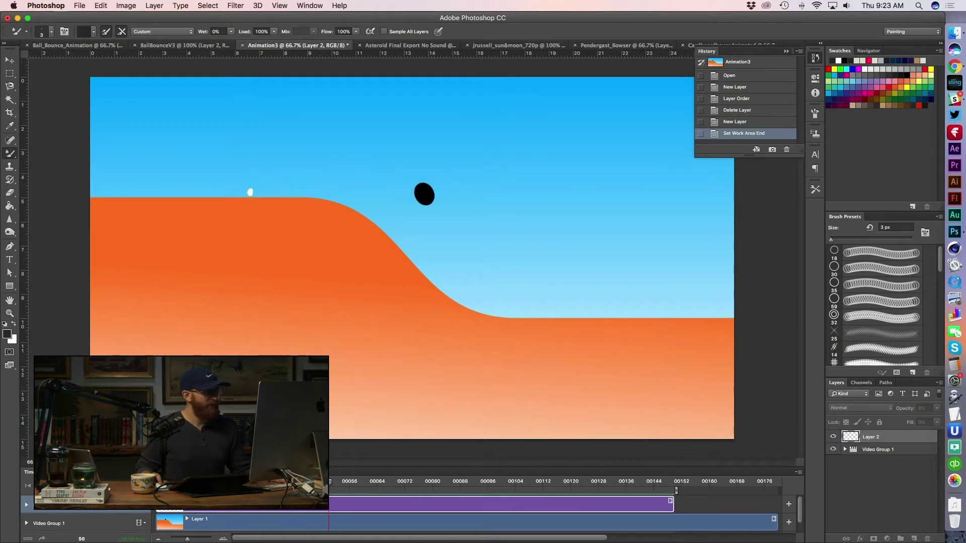
{"action": "key", "text": "space"}
{"action": "key", "text": "space"}
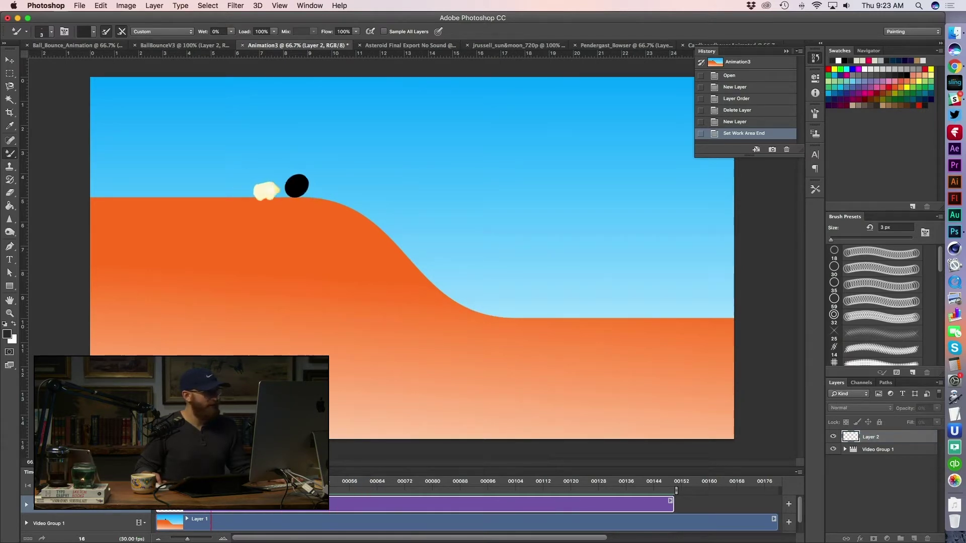
{"action": "key", "text": "space"}
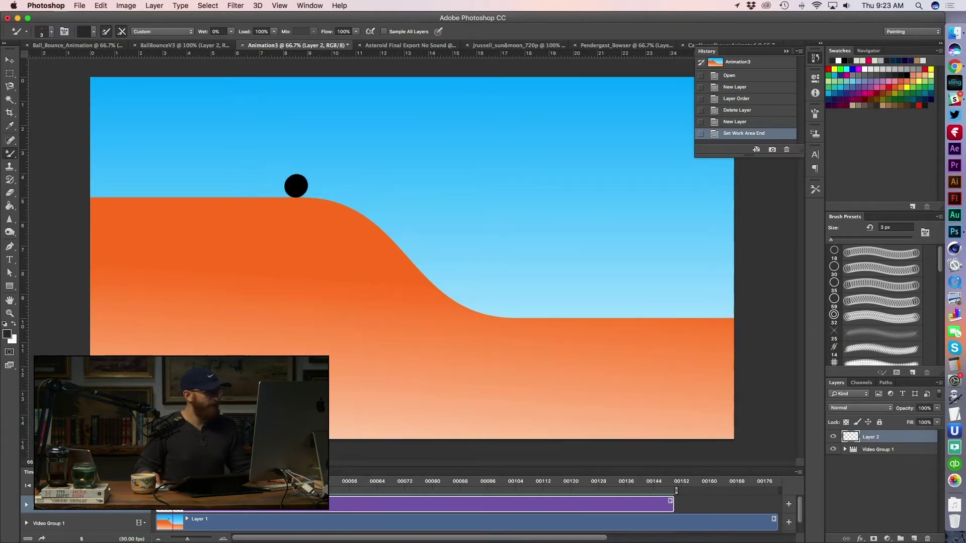
{"action": "key", "text": "space"}
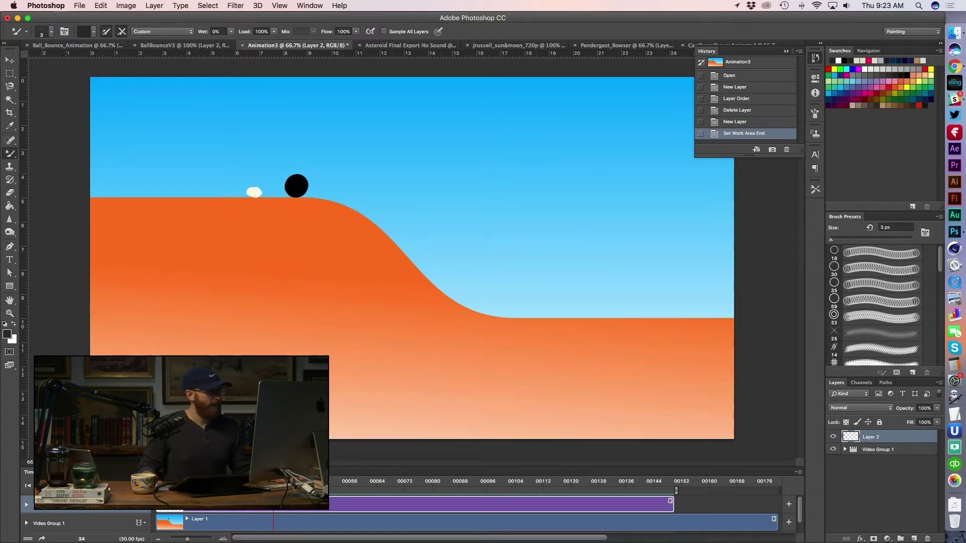
- Mark the ball's centre with white brush dots at frames 36 and 37, where it lifts off the ledge
{"action": "key", "text": "Left"}
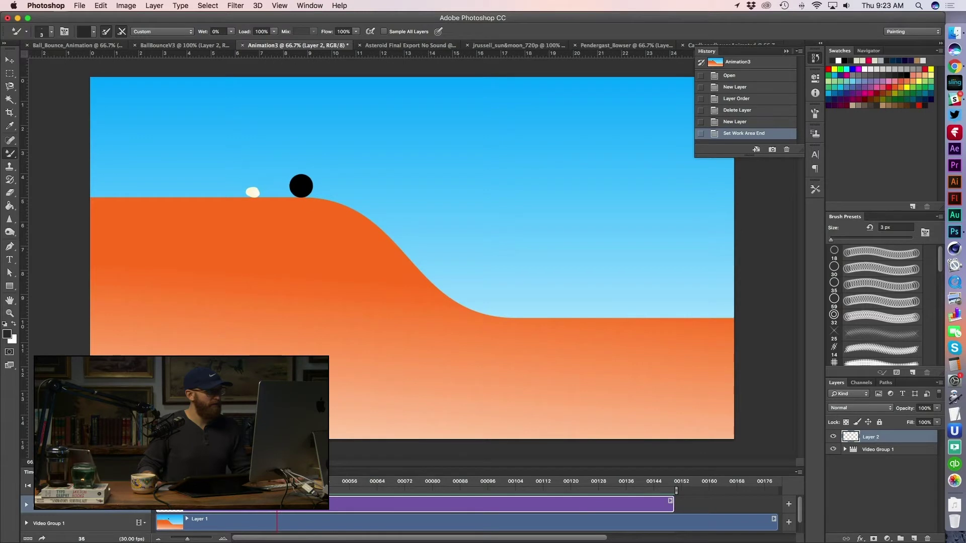
{"action": "key", "text": "Right"}
{"action": "key", "text": "Left"}
{"action": "key", "text": "Right"}
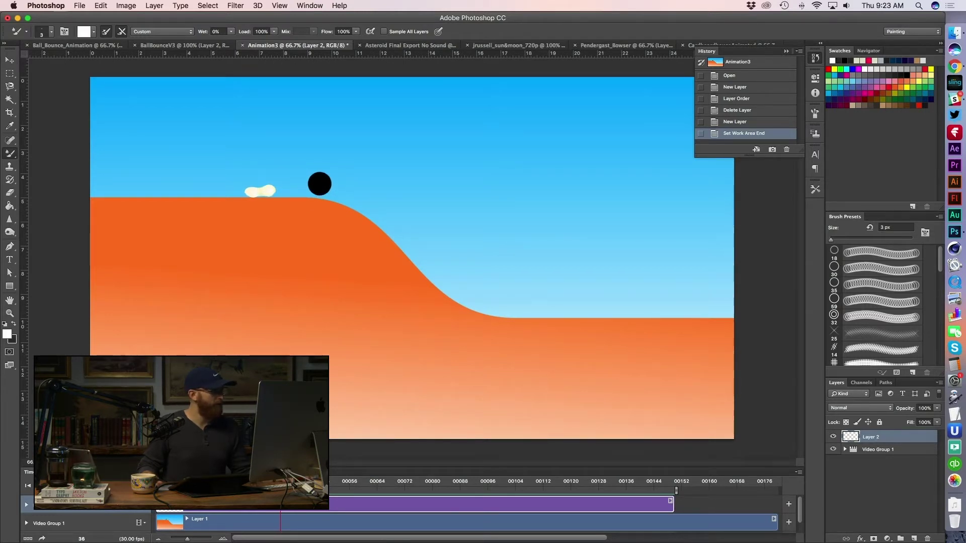
{"action": "left_click", "coordinate": [320, 183]}
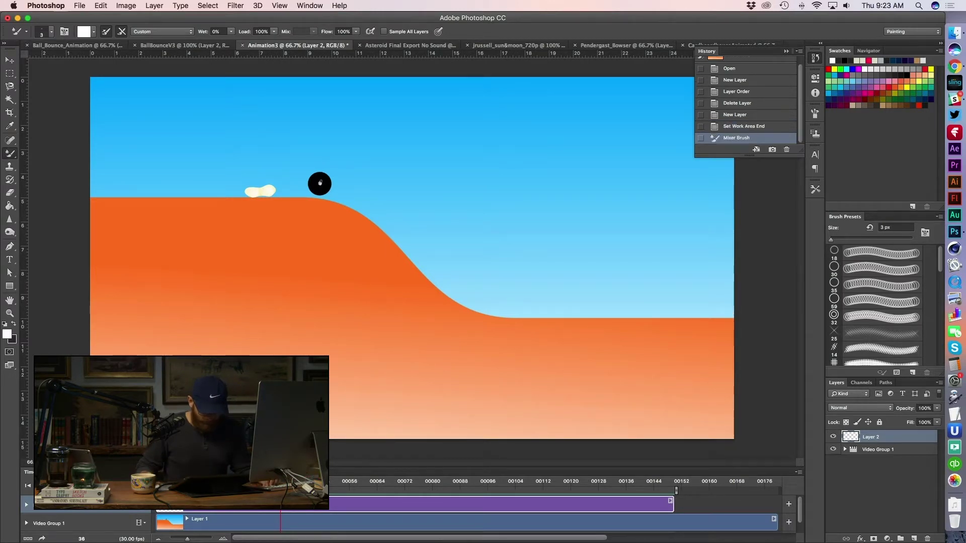
{"action": "key", "text": "Right"}
{"action": "key", "text": "Left"}
{"action": "key", "text": "Right"}
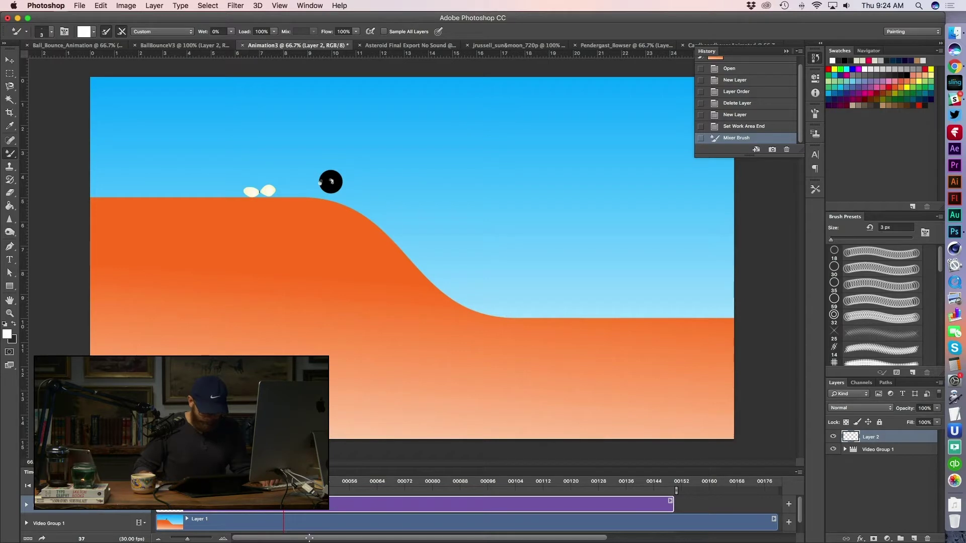
{"action": "left_click", "coordinate": [332, 181]}
- Step back and forth to compare the ball's spacing with the dots, and mark its centre in white at frame 38
{"action": "key", "text": "Right"}
{"action": "key", "text": "Left"}
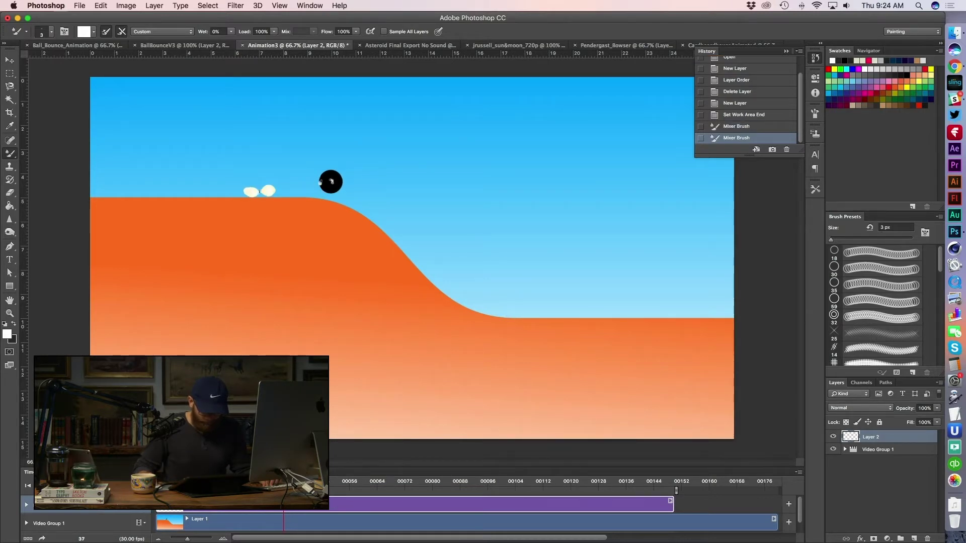
{"action": "key", "text": "Left"}
{"action": "key", "text": "Left"}
{"action": "key", "text": "Right"}
{"action": "key", "text": "Right"}
{"action": "key", "text": "Right"}
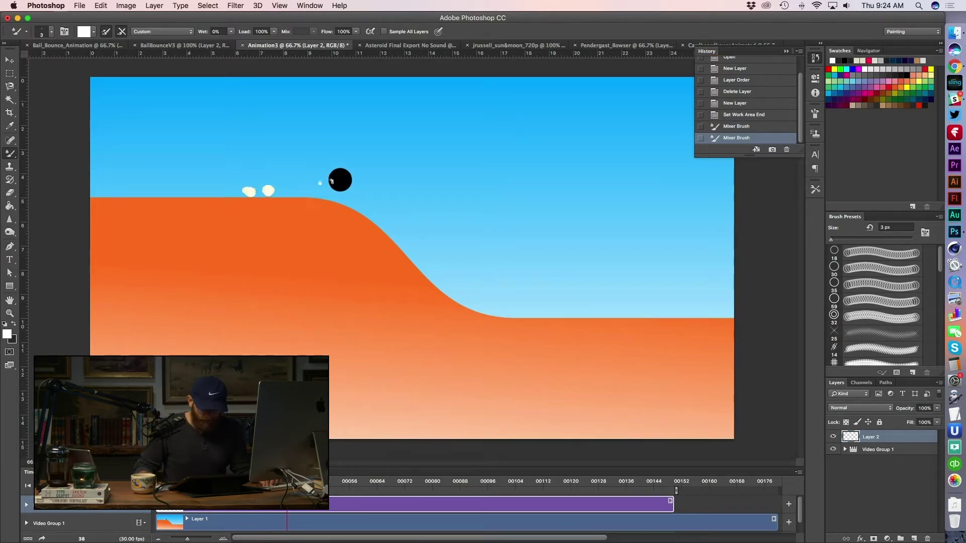
{"action": "key", "text": "Right"}
{"action": "left_click", "coordinate": [341, 179]}
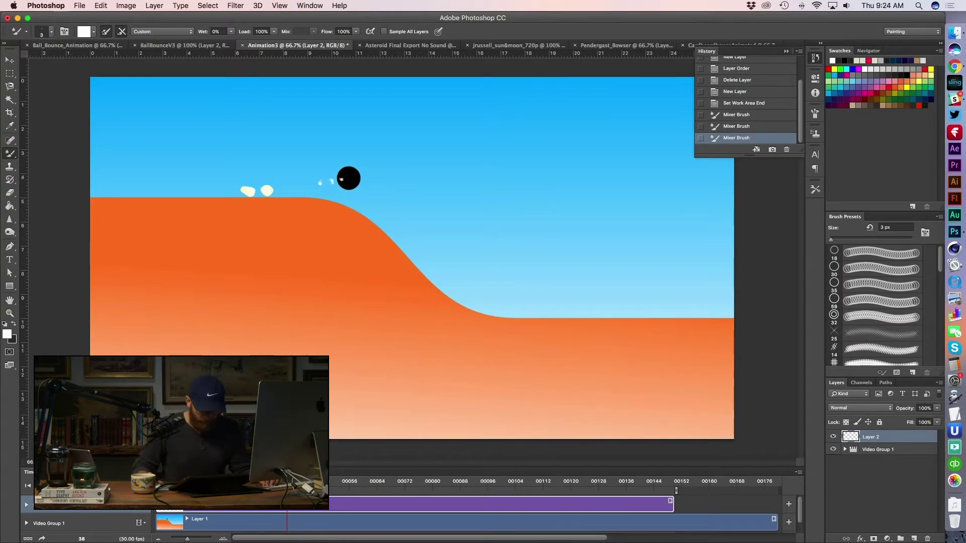
- Add white spacing dots at the ball's centre at frames 39 and 40
{"action": "key", "text": "Right"}
{"action": "key", "text": "Right"}
{"action": "left_click", "coordinate": [255, 190]}
{"action": "key", "text": "Right"}
{"action": "key", "text": "Left"}
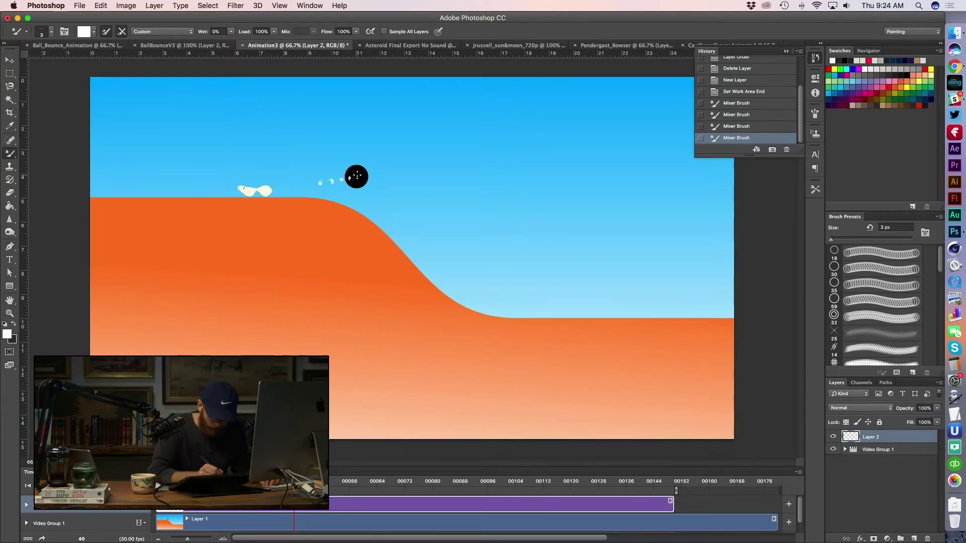
{"action": "left_click", "coordinate": [360, 176]}
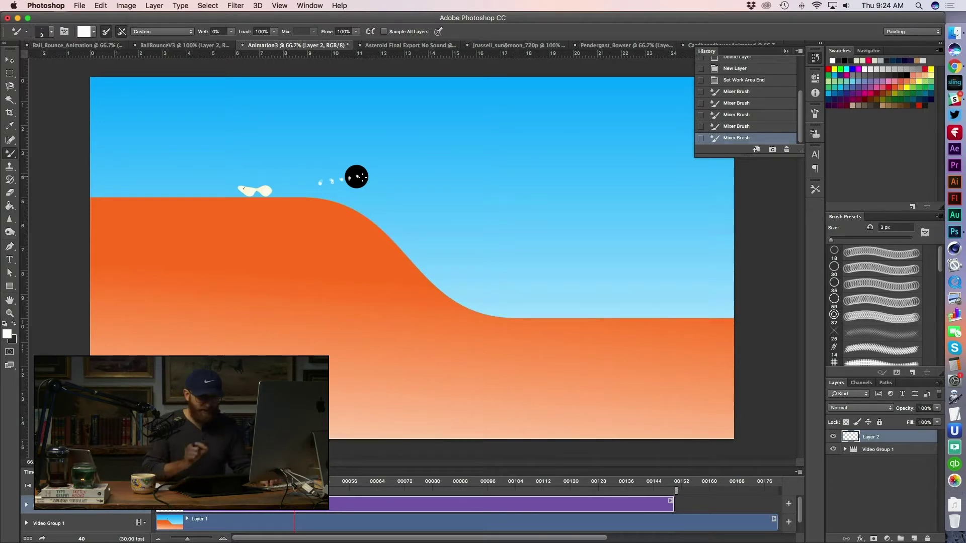
- Continue the white spacing dots on the rising ball at frames 41, 42 and 43
{"action": "key", "text": "Right"}
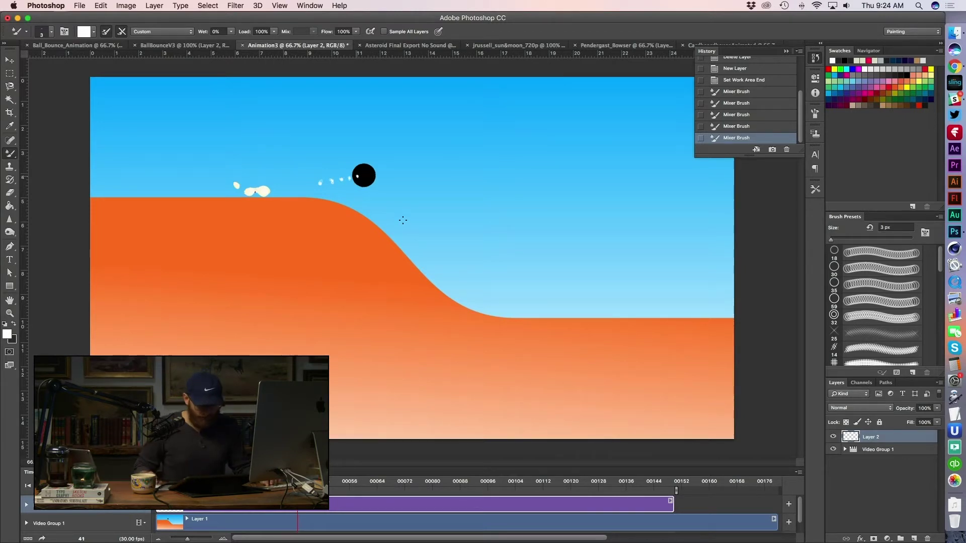
{"action": "left_click", "coordinate": [363, 175]}
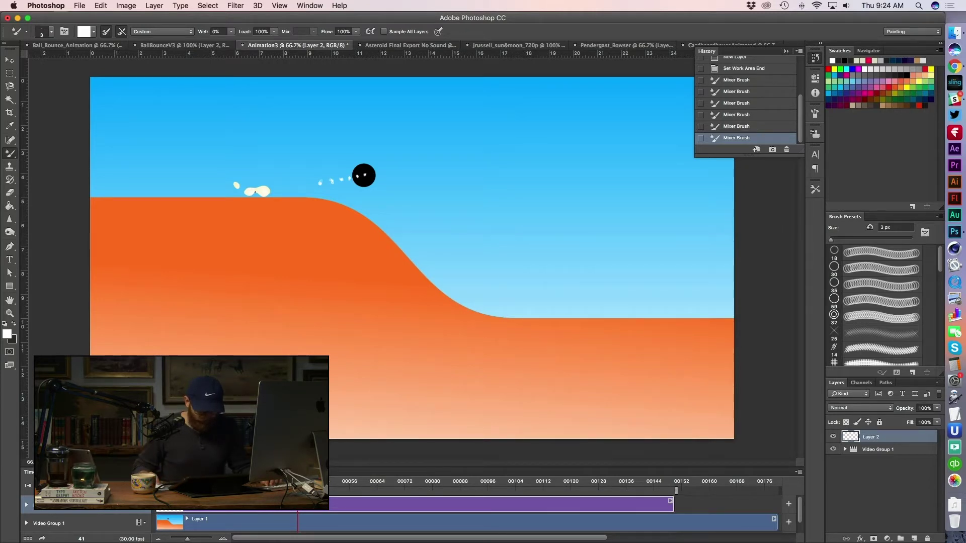
{"action": "left_click", "coordinate": [364, 174]}
{"action": "key", "text": "Right"}
{"action": "key", "text": "Right"}
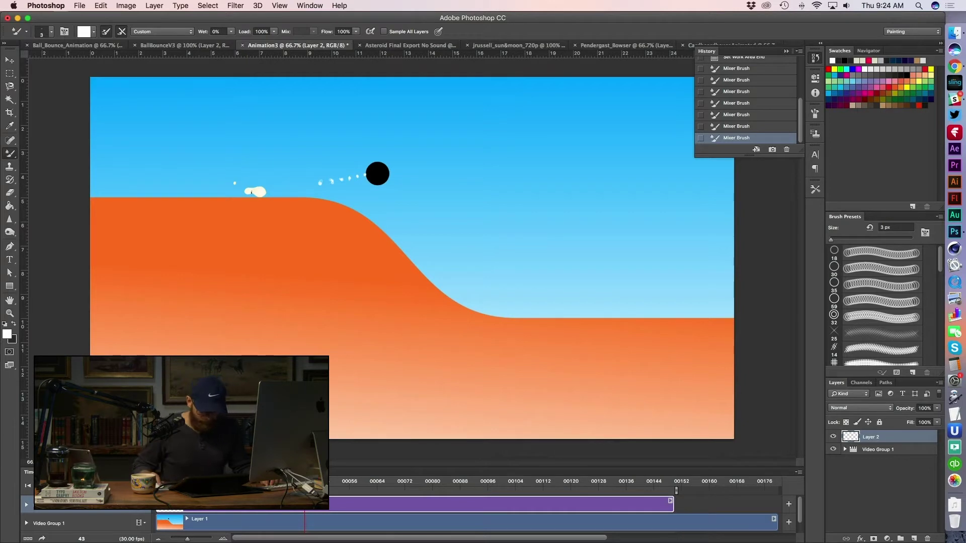
{"action": "key", "text": "Left"}
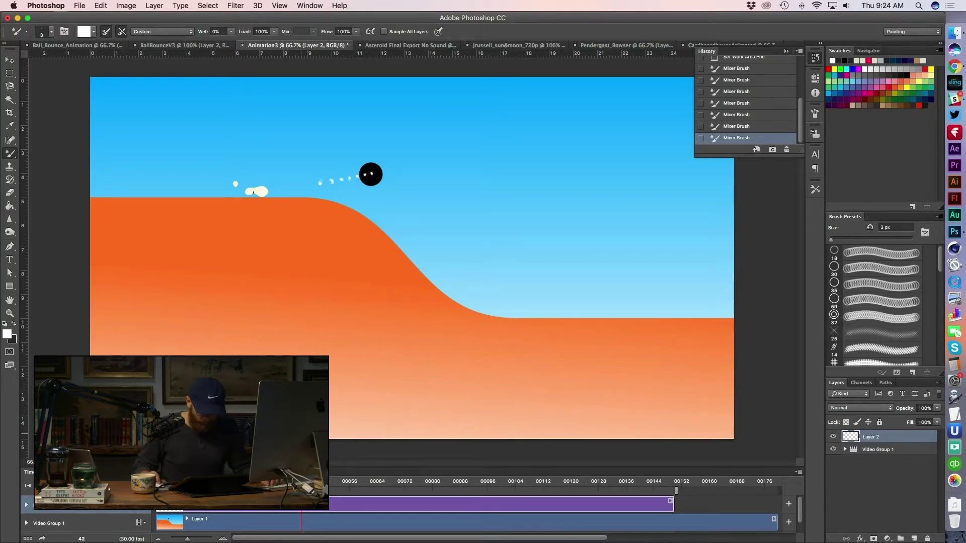
{"action": "key", "text": "Right"}
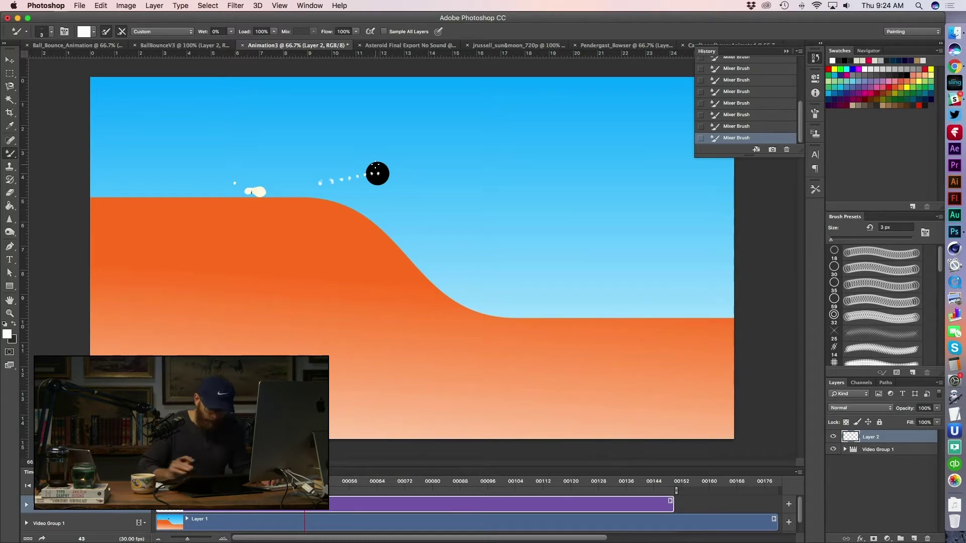
- Dot the ball's centre in white around the top of its arc at frames 44, 45 and 46
{"action": "key", "text": "Right"}
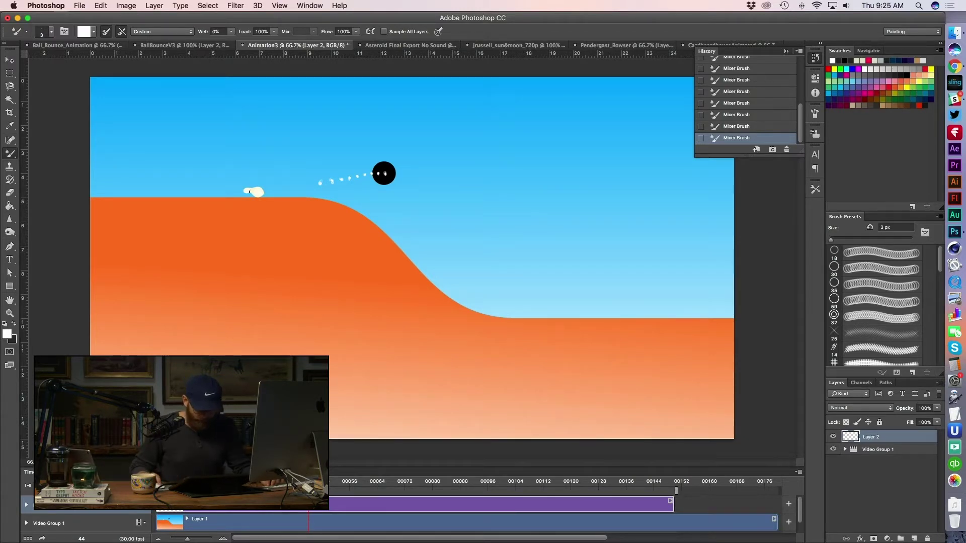
{"action": "key", "text": "Right"}
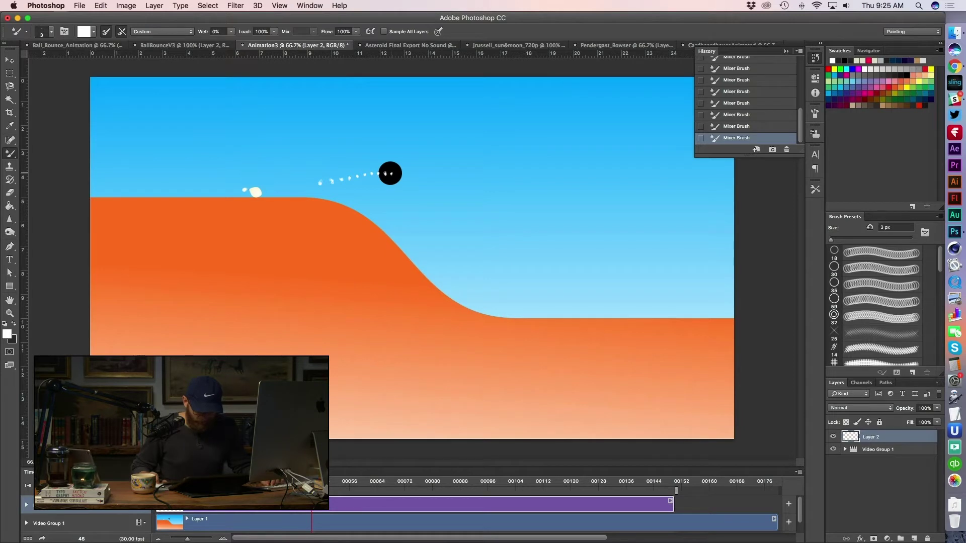
{"action": "key", "text": "Right"}
{"action": "key", "text": "Right"}
{"action": "key", "text": "Left"}
{"action": "key", "text": "Left"}
{"action": "key", "text": "Right"}
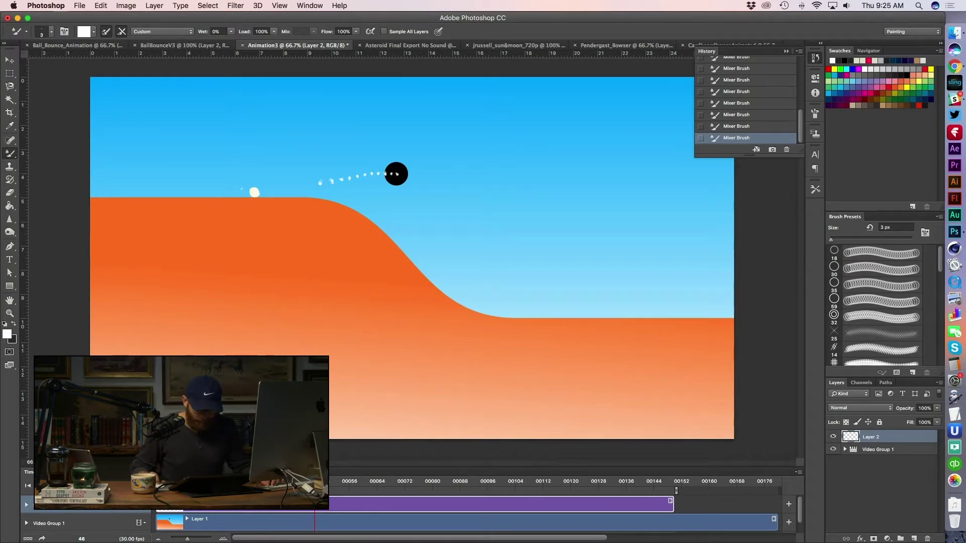
- Extend the trail of white dots along the start of the ball's fall, marking each frame from 47 to 50
{"action": "key", "text": "Right"}
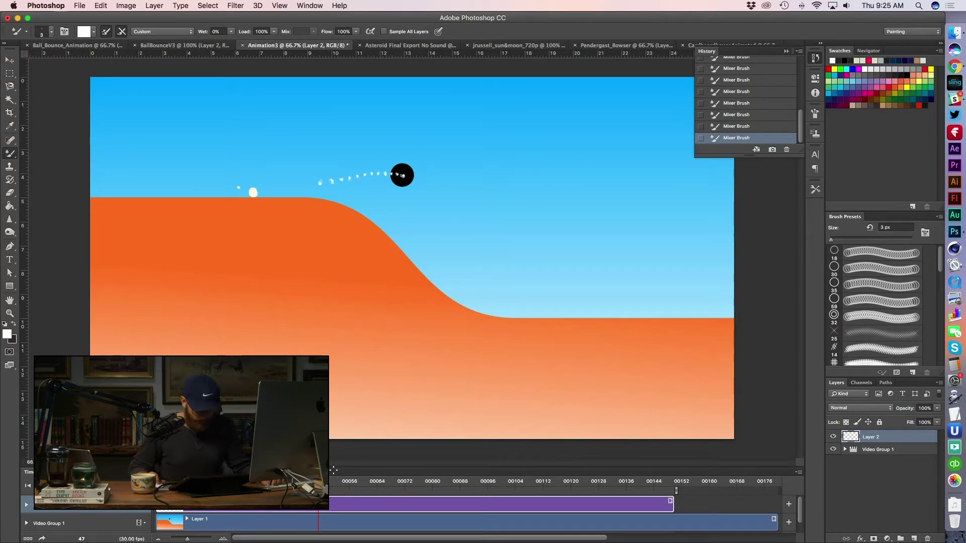
{"action": "key", "text": "Right"}
{"action": "key", "text": "Left"}
{"action": "key", "text": "Right"}
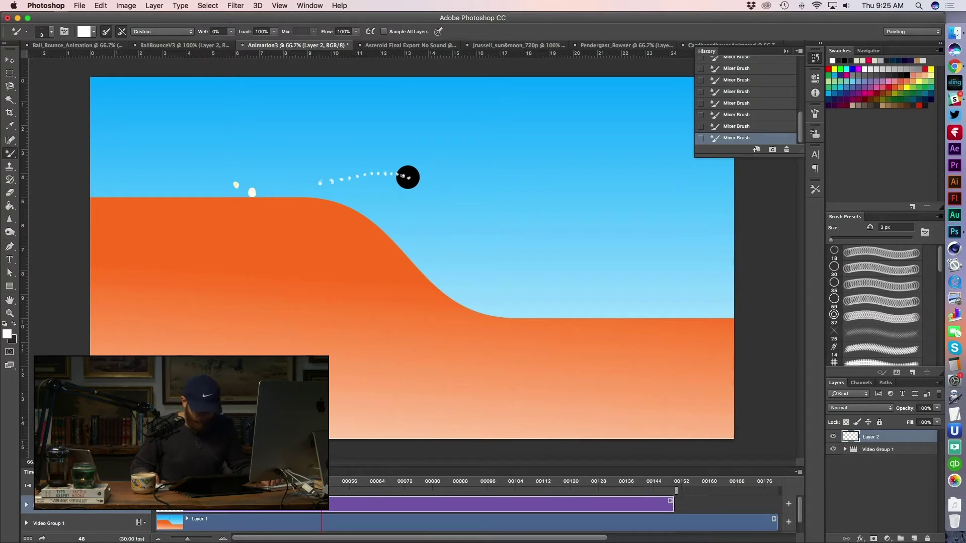
{"action": "key", "text": "Right"}
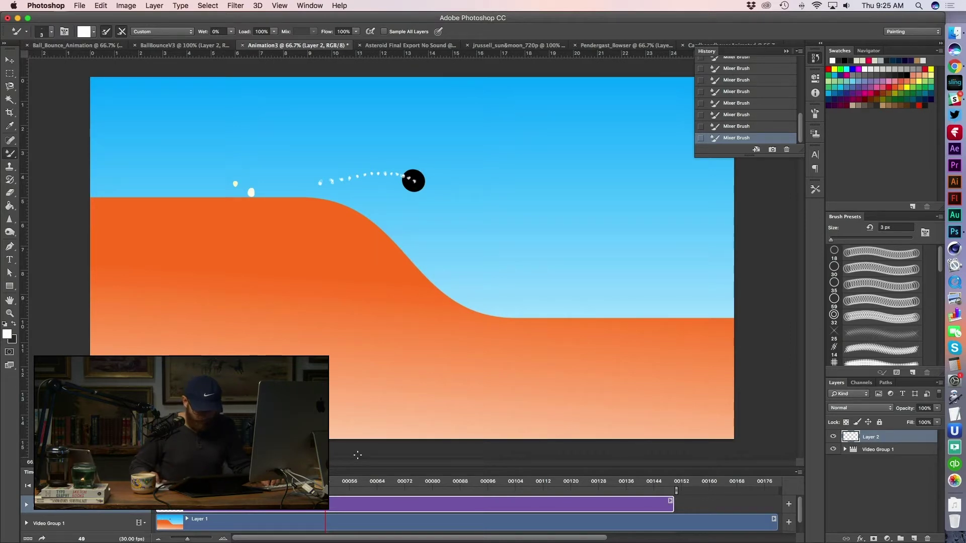
{"action": "left_click", "coordinate": [329, 486]}
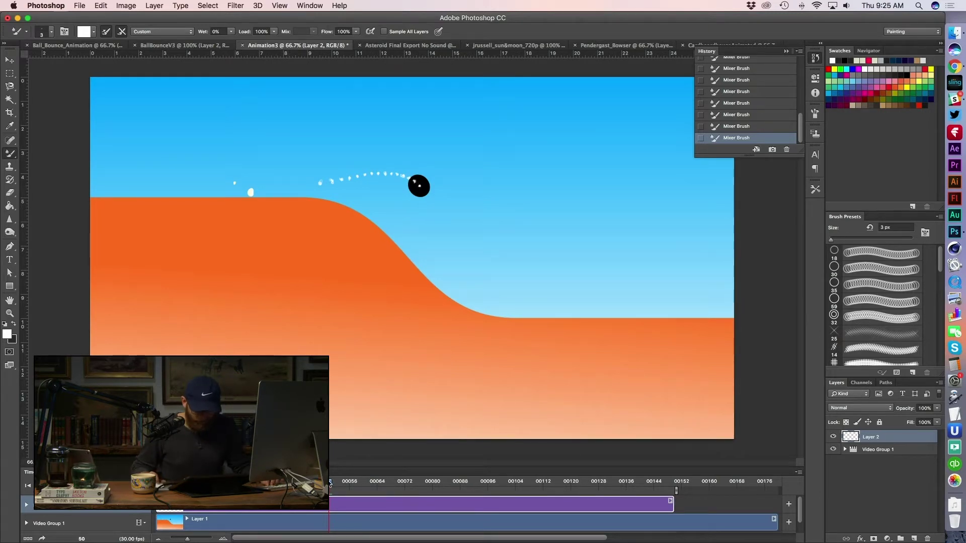
- Continue the white spacing dots at the falling ball's centre at frames 51, 52, 53 and 54
{"action": "left_click", "coordinate": [332, 483]}
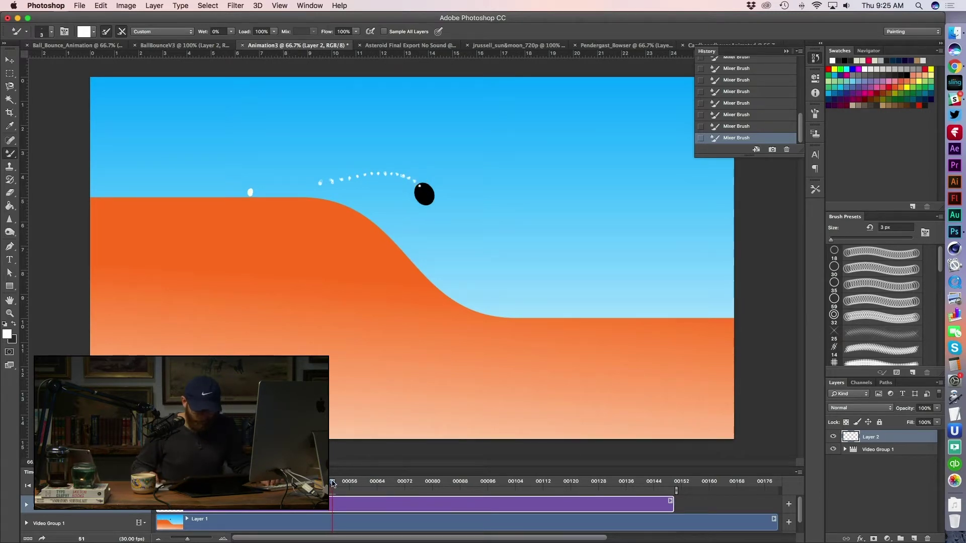
{"action": "left_click", "coordinate": [425, 193]}
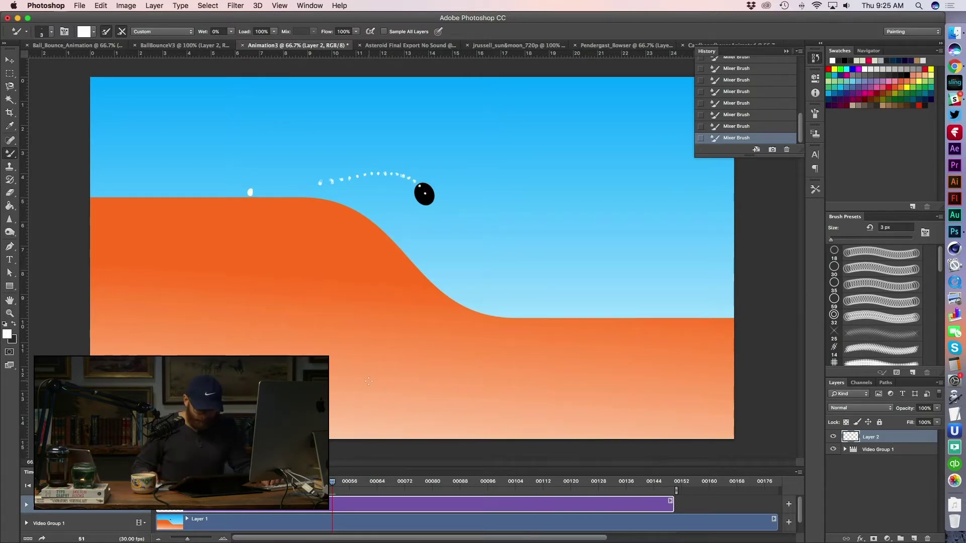
{"action": "left_click", "coordinate": [334, 483]}
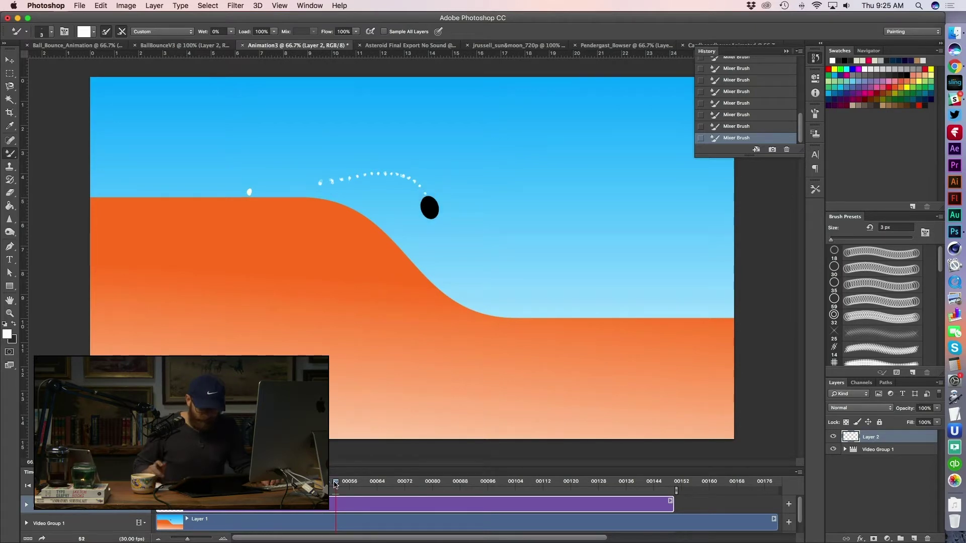
{"action": "left_click", "coordinate": [429, 207]}
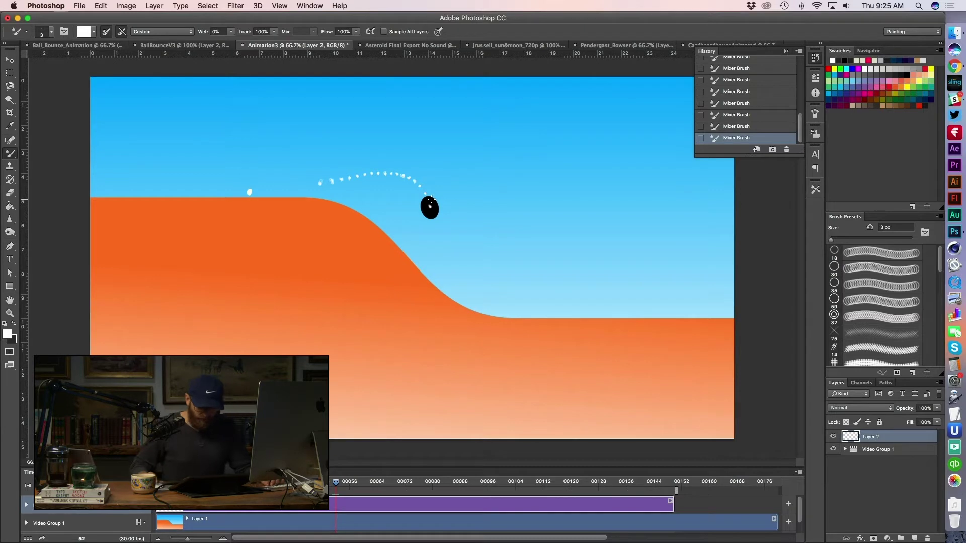
{"action": "left_click", "coordinate": [339, 482]}
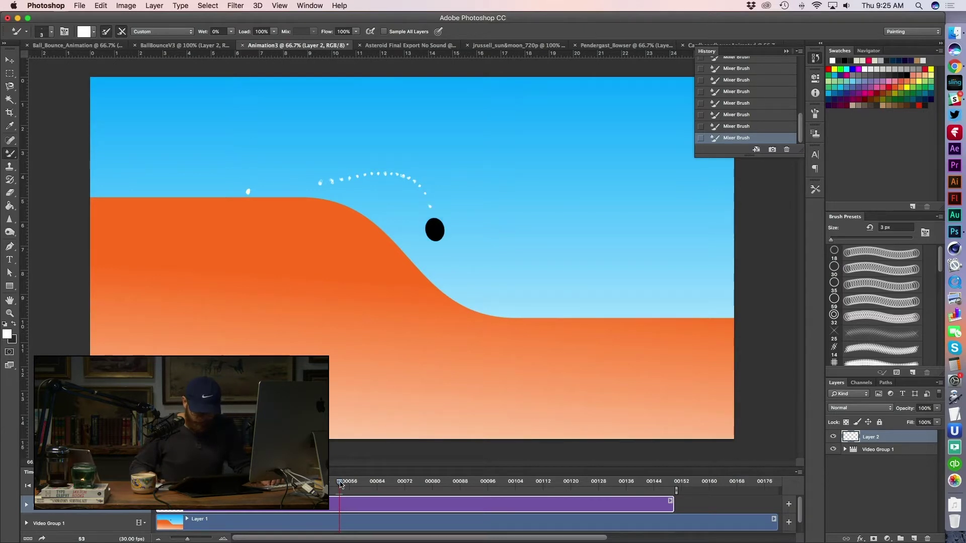
{"action": "left_click", "coordinate": [434, 228]}
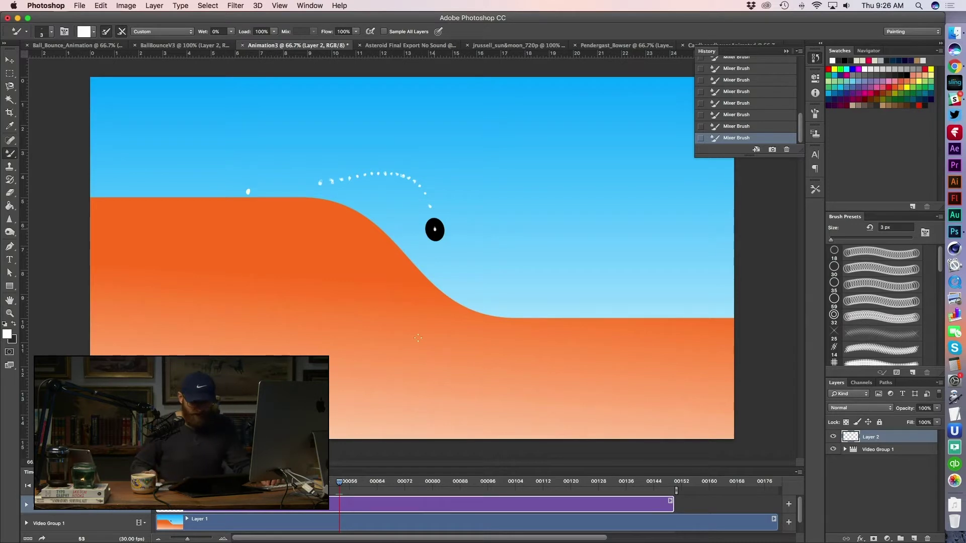
{"action": "left_click", "coordinate": [342, 483]}
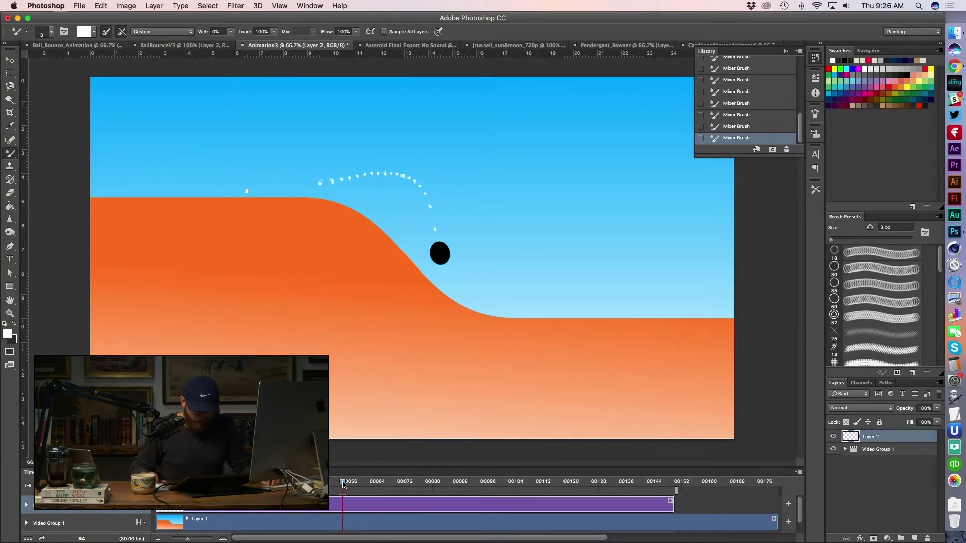
{"action": "left_click", "coordinate": [440, 253]}
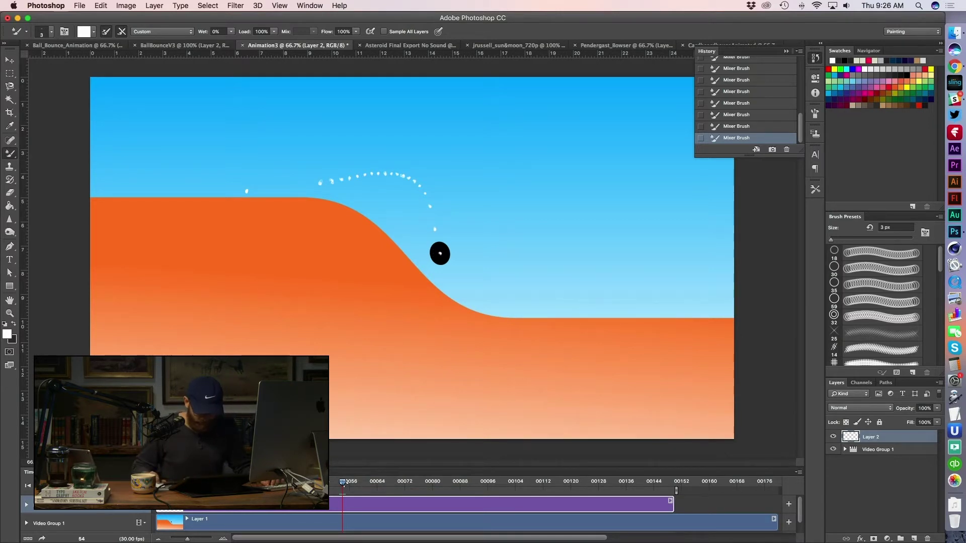
- Mark the ball's centre with white dots as it lands on the slope, at frames 55, 56, 57 and 58
{"action": "left_click_drag", "start_coordinate": [342, 482], "coordinate": [345, 482]}
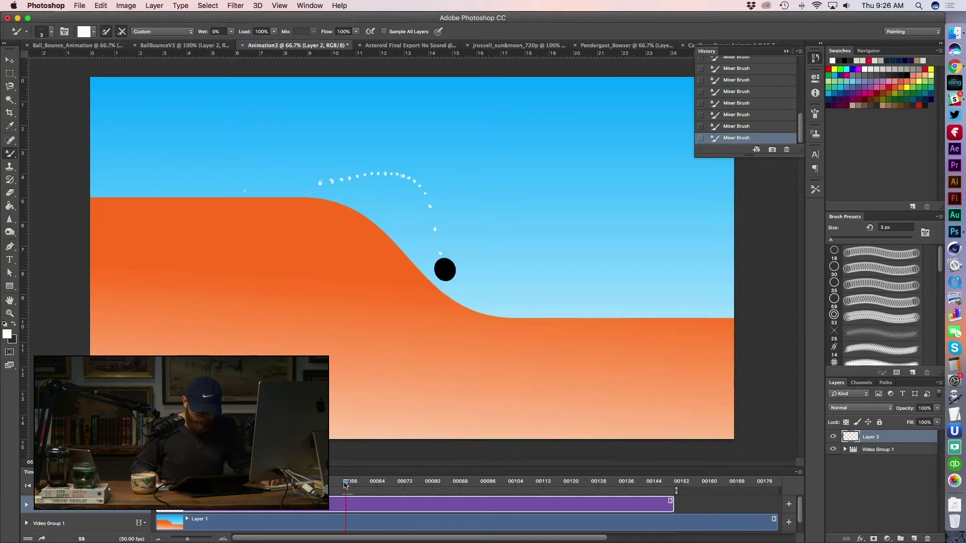
{"action": "left_click", "coordinate": [445, 267]}
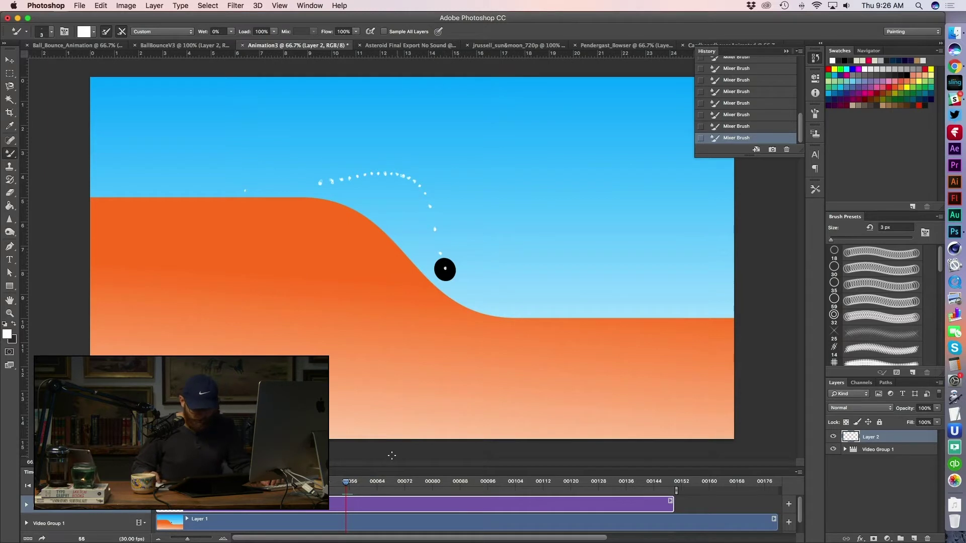
{"action": "key", "text": "Right"}
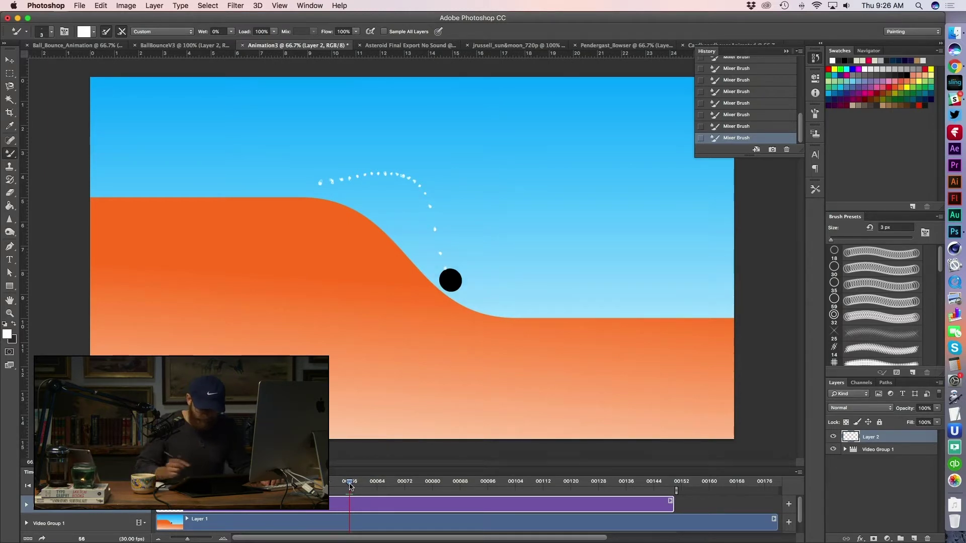
{"action": "left_click", "coordinate": [449, 279]}
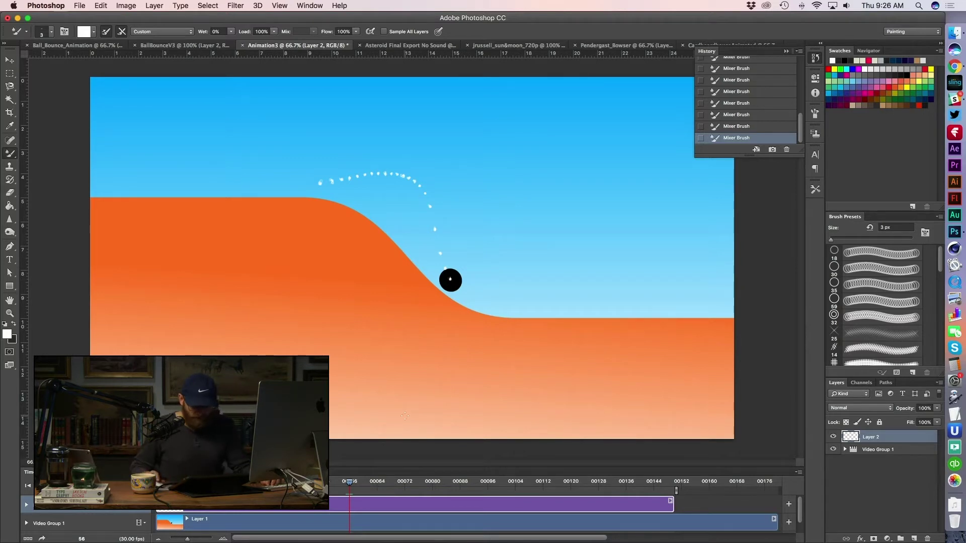
{"action": "key", "text": "Right"}
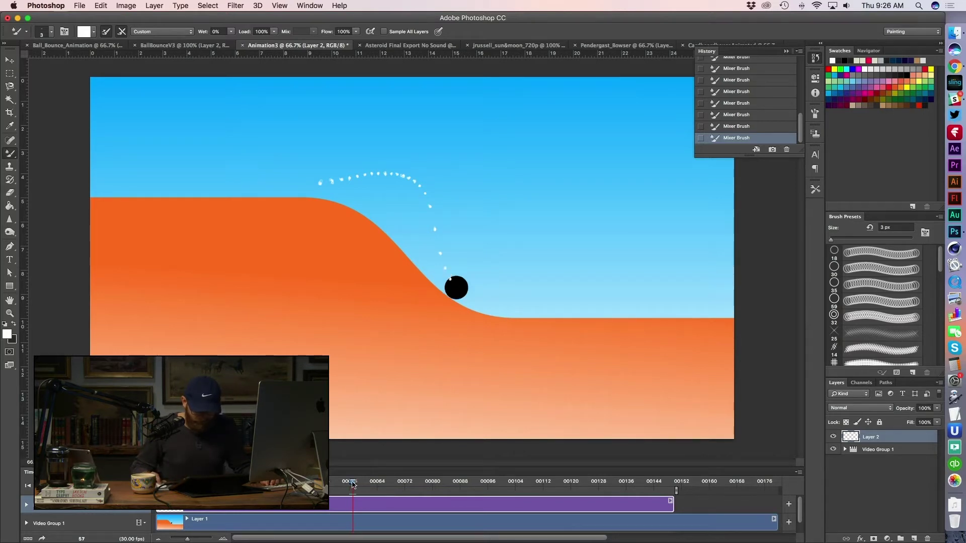
{"action": "left_click", "coordinate": [456, 287]}
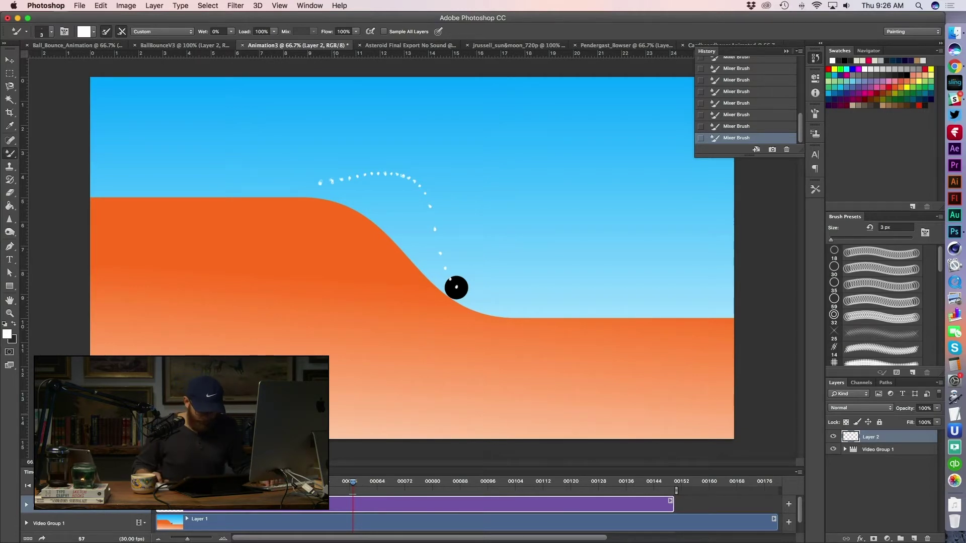
{"action": "key", "text": "Right"}
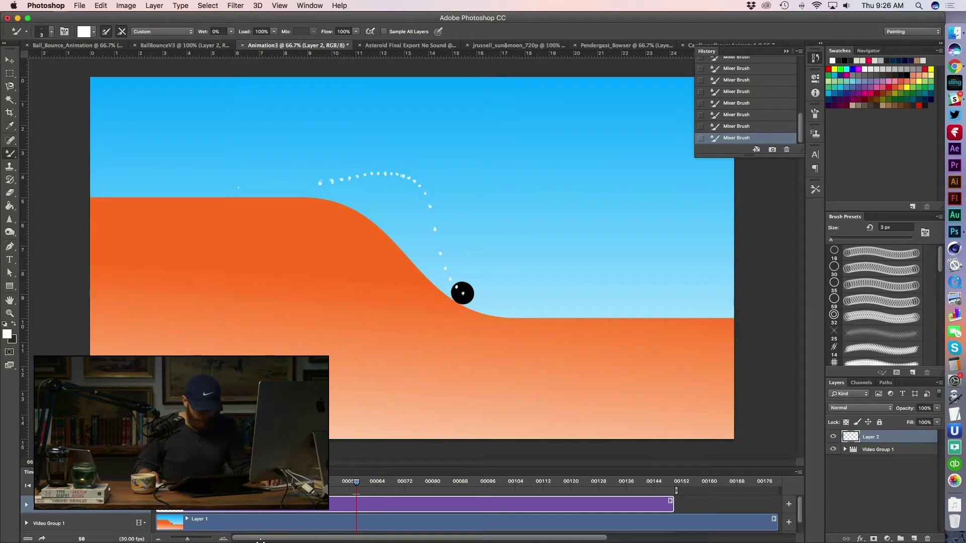
- Play and step through the ball's jump to compare its motion with the trail of spacing dots
{"action": "key", "text": "space"}
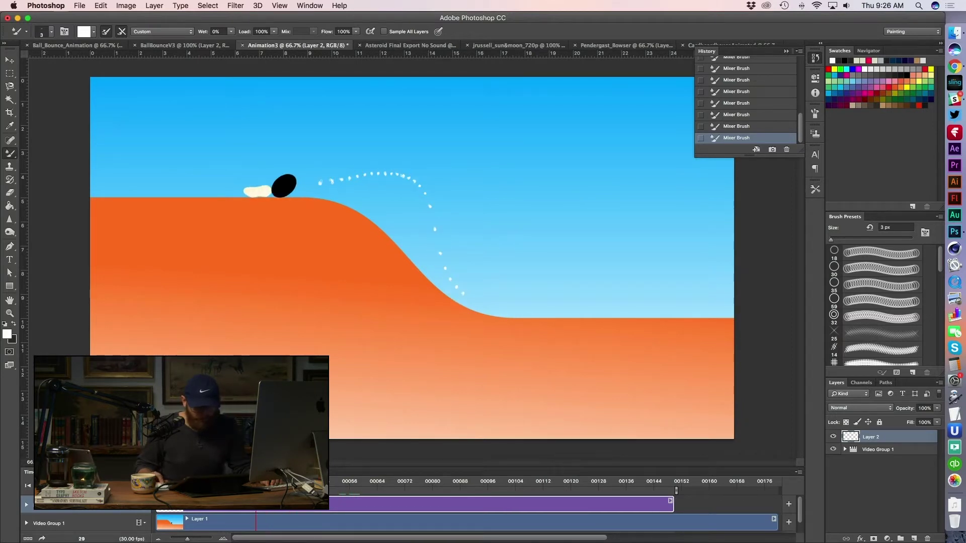
{"action": "key", "text": "Right"}
{"action": "key", "text": "Right"}
{"action": "key", "text": "Right"}
{"action": "key", "text": "Right"}
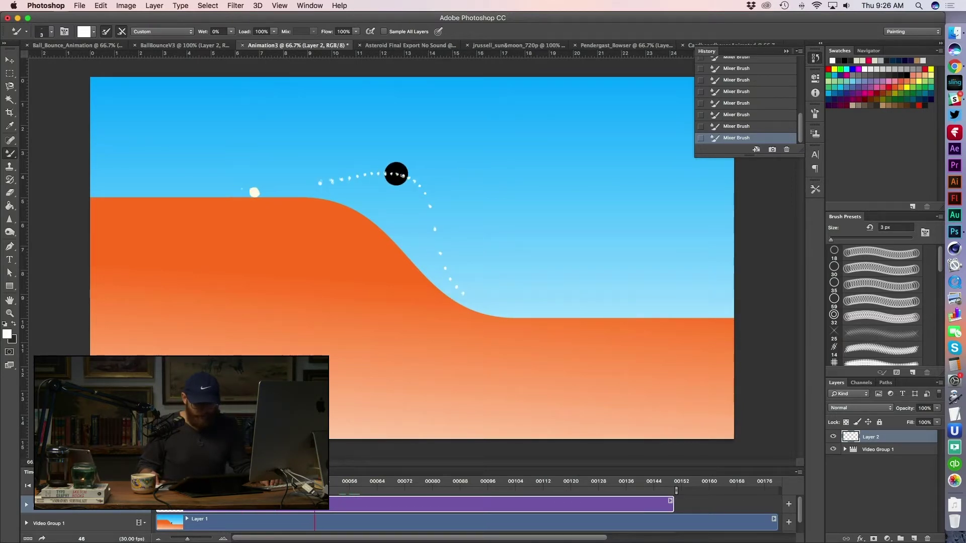
{"action": "key", "text": "Left"}
{"action": "key", "text": "Left"}
{"action": "key", "text": "Left"}
{"action": "key", "text": "Left"}
{"action": "key", "text": "Left"}
{"action": "key", "text": "Left"}
{"action": "key", "text": "Left"}
{"action": "key", "text": "Left"}
{"action": "key", "text": "Left"}
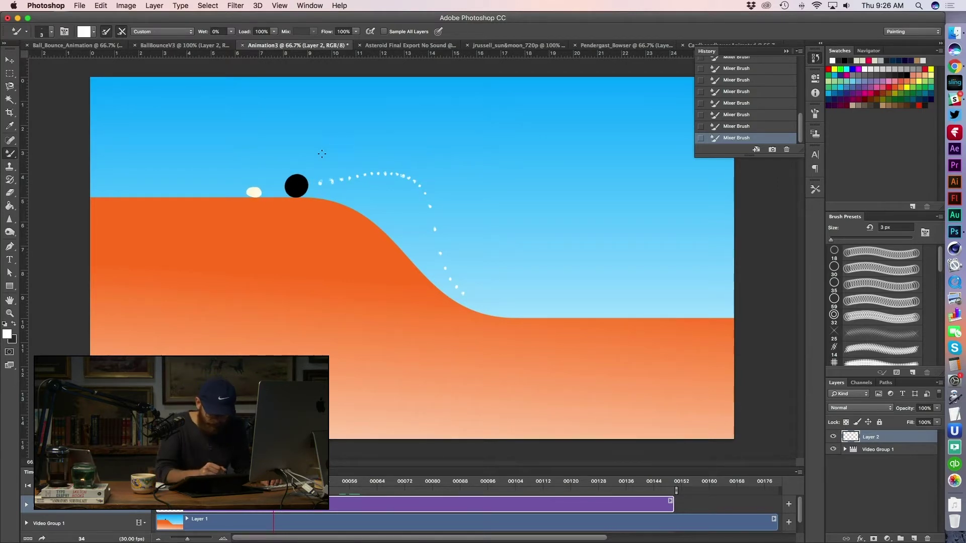
- Draw a white bracket above the rising part of the dot trail and handwrite "More Aggressive/Dynamic" over it
{"action": "left_click_drag", "start_coordinate": [313, 161], "coordinate": [389, 139]}
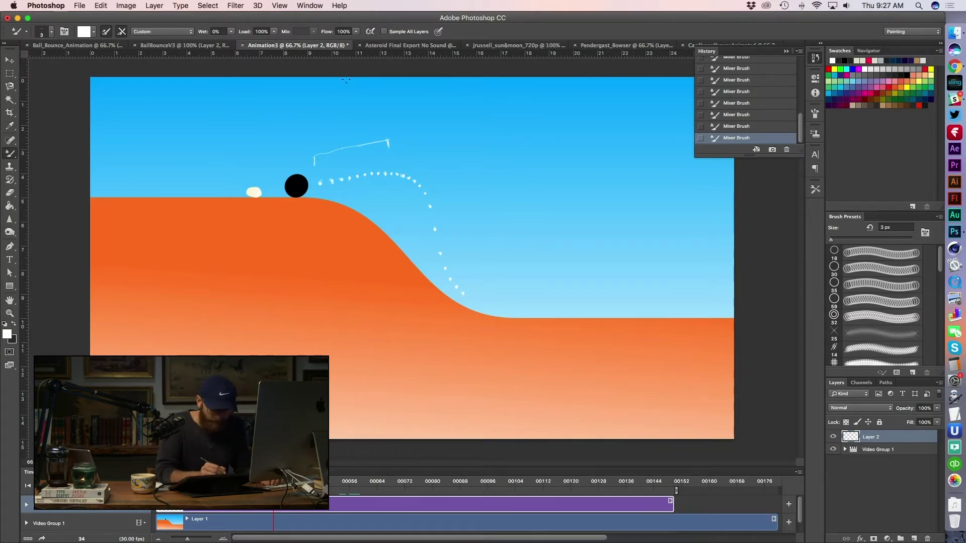
{"action": "left_click_drag", "start_coordinate": [314, 130], "coordinate": [329, 116]}
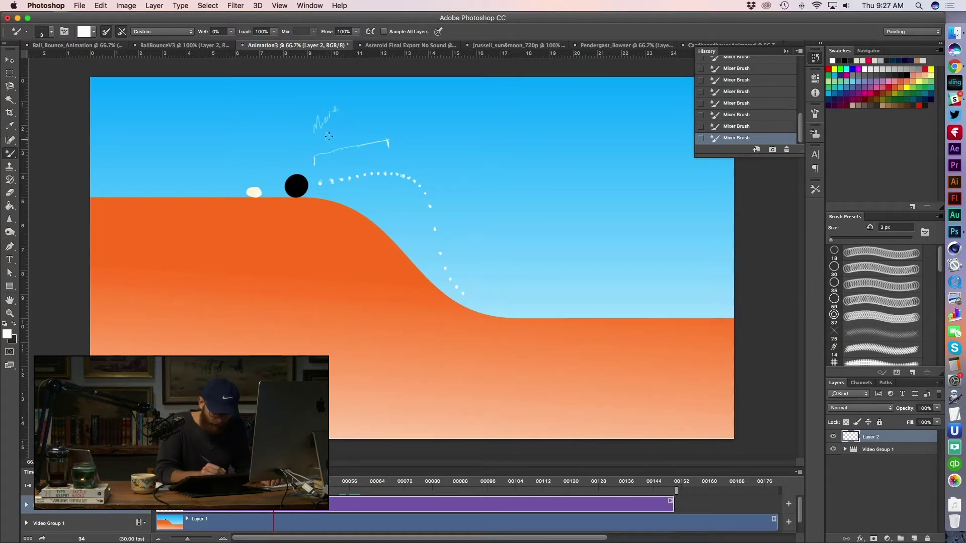
{"action": "mouse_move", "coordinate": [337, 129]}
{"action": "left_mouse_down"}
{"action": "mouse_move", "coordinate": [358, 104]}
{"action": "mouse_move", "coordinate": [370, 120]}
{"action": "mouse_move", "coordinate": [407, 92]}
{"action": "left_mouse_up"}
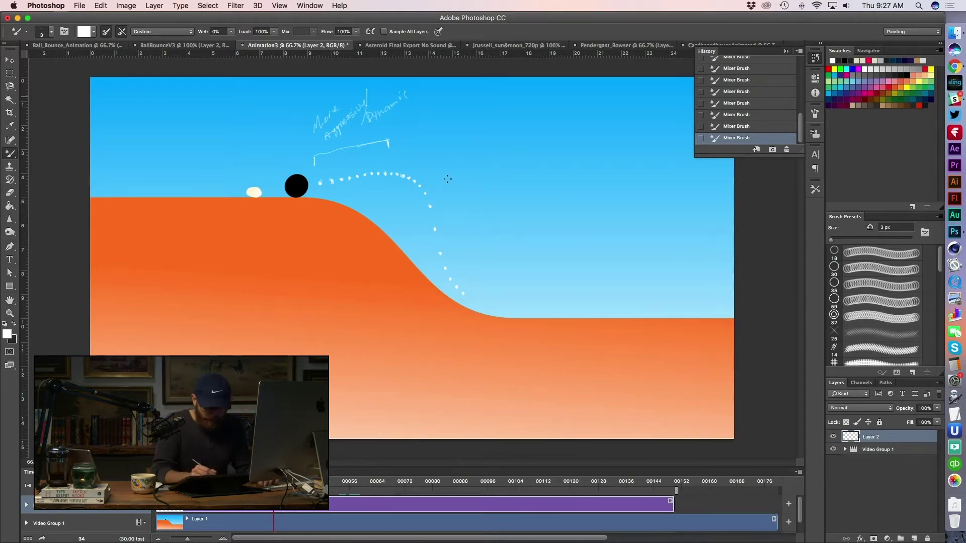
- Bracket the widely spaced dots of the ball's fall and handwrite "Good!" beside the bracket
{"action": "left_click_drag", "start_coordinate": [444, 177], "coordinate": [475, 215]}
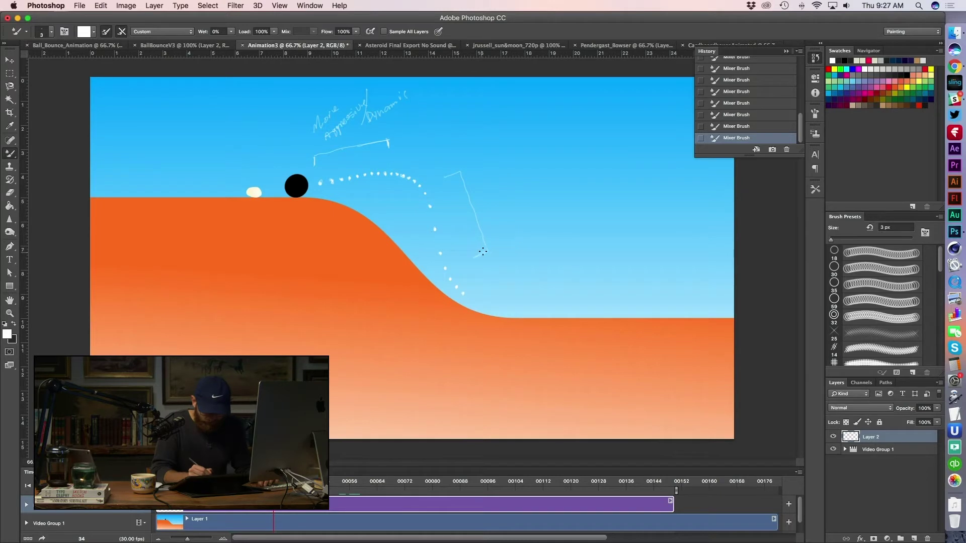
{"action": "mouse_move", "coordinate": [493, 199]}
{"action": "left_mouse_down"}
{"action": "mouse_move", "coordinate": [499, 205]}
{"action": "mouse_move", "coordinate": [506, 186]}
{"action": "left_mouse_up"}
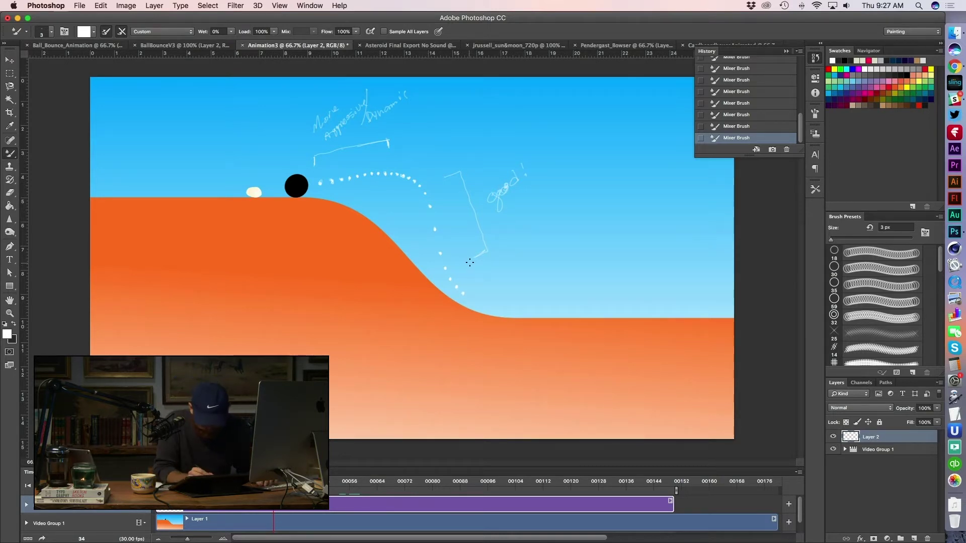
- Bracket the dots near the landing, label them "Bad", and draw short tick marks across the slope's edge beside them
{"action": "mouse_move", "coordinate": [470, 262]}
{"action": "left_mouse_down"}
{"action": "mouse_move", "coordinate": [493, 259]}
{"action": "mouse_move", "coordinate": [485, 291]}
{"action": "left_mouse_up"}
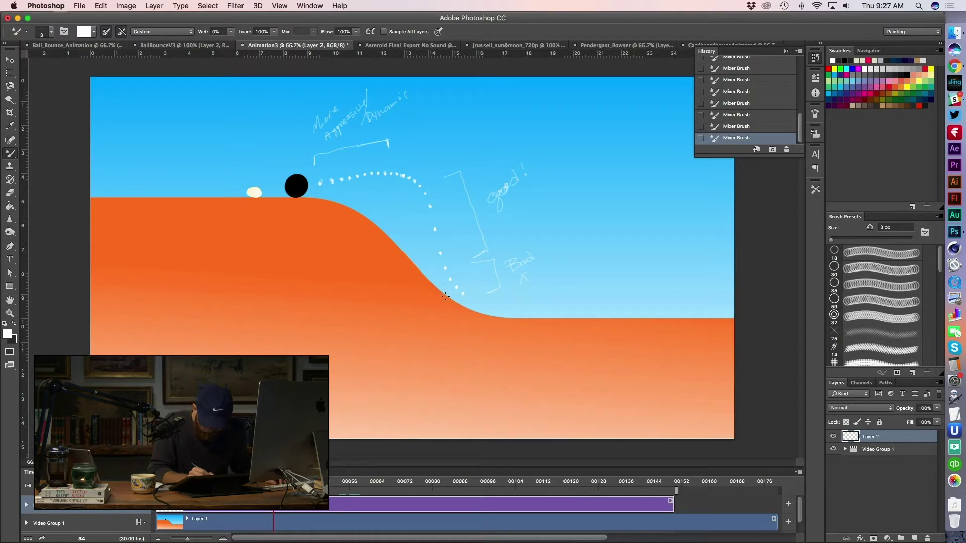
{"action": "left_click_drag", "start_coordinate": [445, 294], "coordinate": [438, 302]}
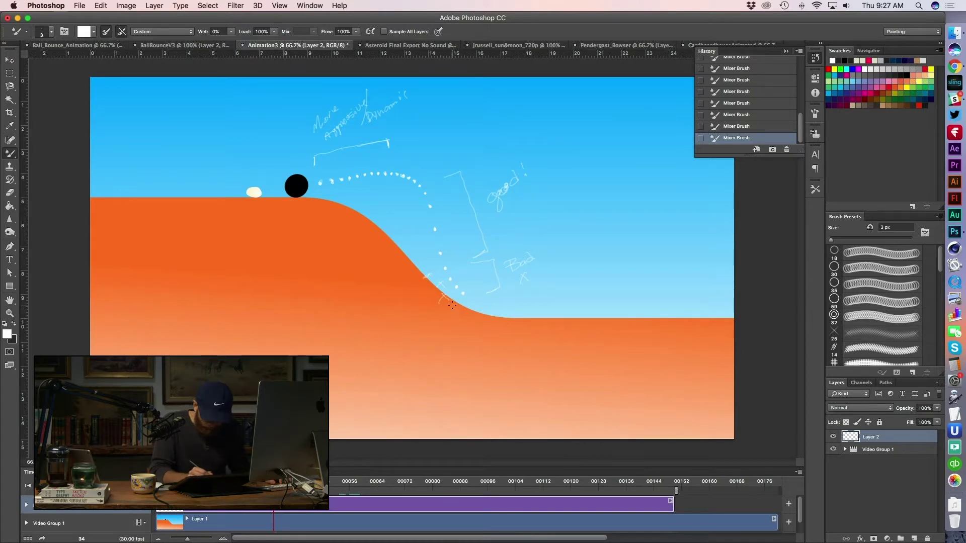
{"action": "left_click_drag", "start_coordinate": [451, 305], "coordinate": [446, 310]}
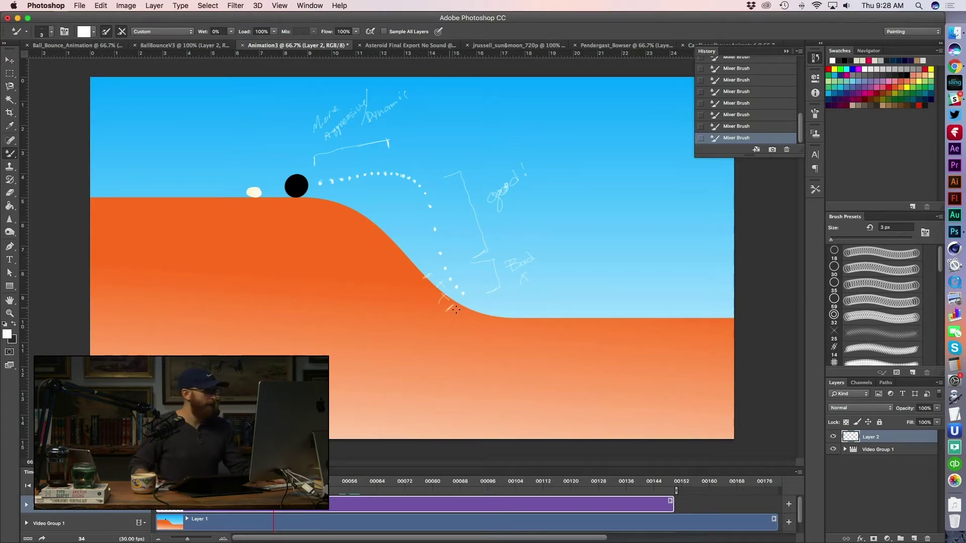
- Replay the ball's jump and roll down the slope against the handwritten feedback marks
{"action": "key", "text": "space"}
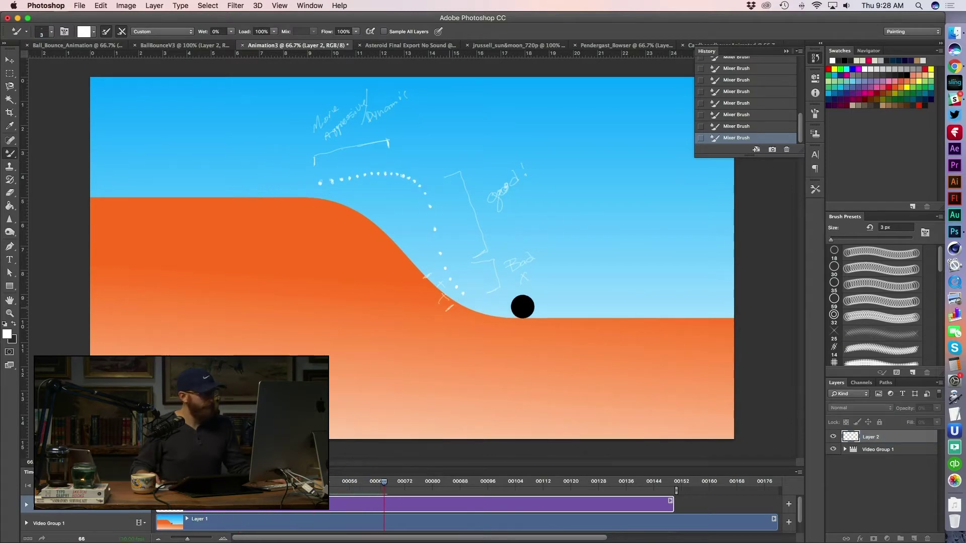
{"action": "key", "text": "space"}
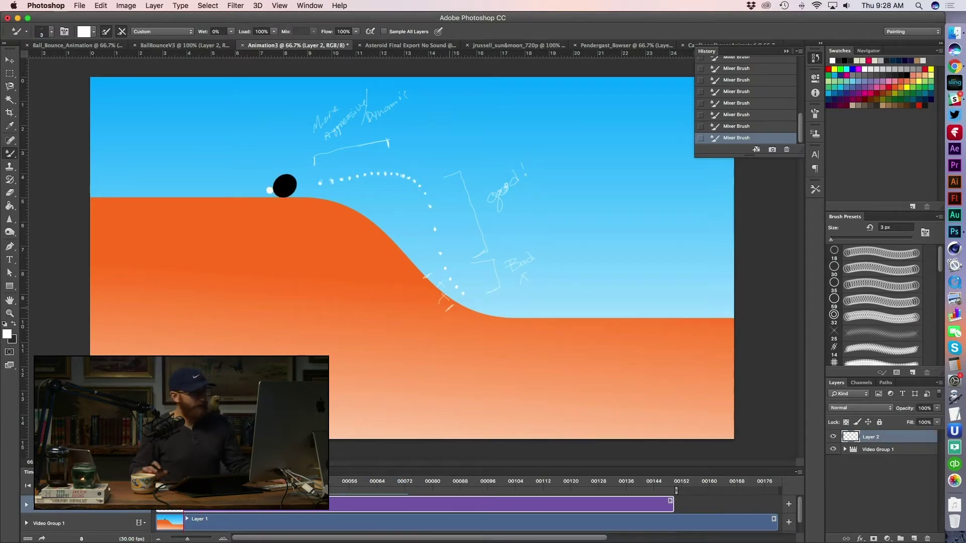
{"action": "key", "text": "space"}
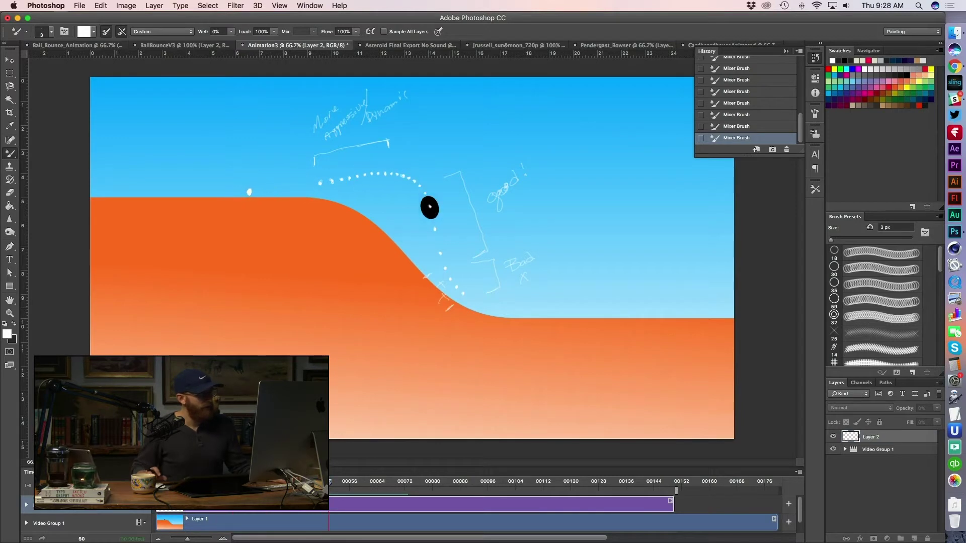
{"action": "key", "text": "space"}
{"action": "key", "text": "space"}
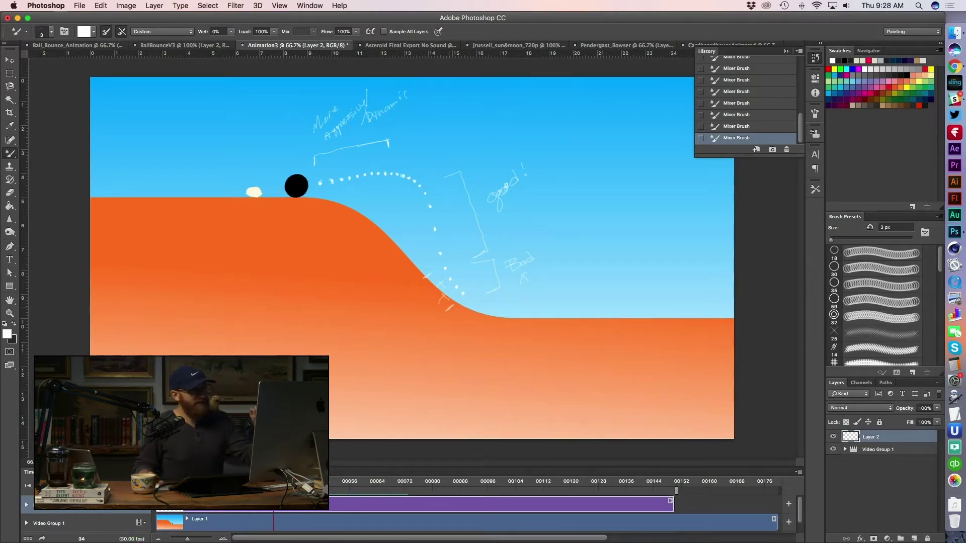
{"action": "left_click_drag", "start_coordinate": [341, 491], "coordinate": [298, 491]}
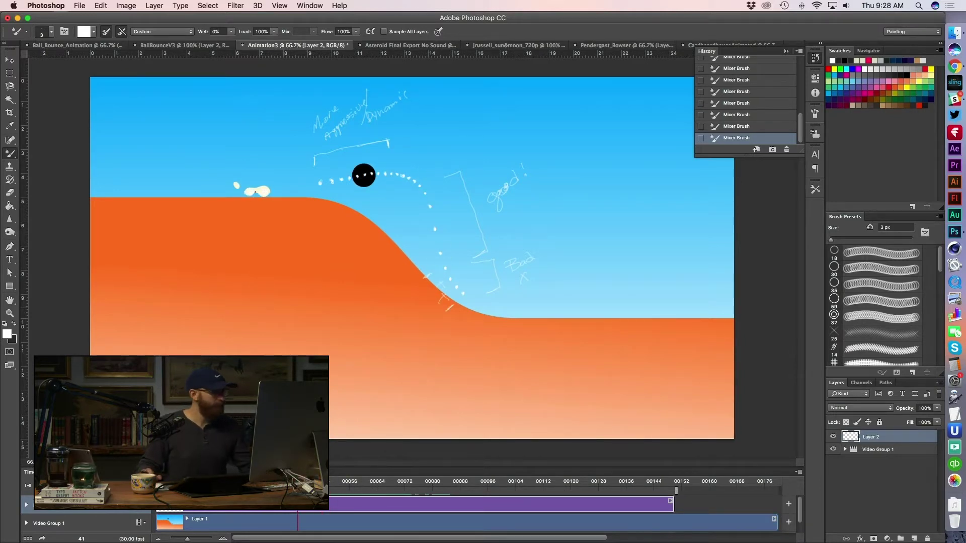
- Switch to Slack to check the latest messages in the #_general channel, and return to Photoshop
{"action": "key", "text": "super+Tab"}
{"action": "key", "text": "super+Tab"}
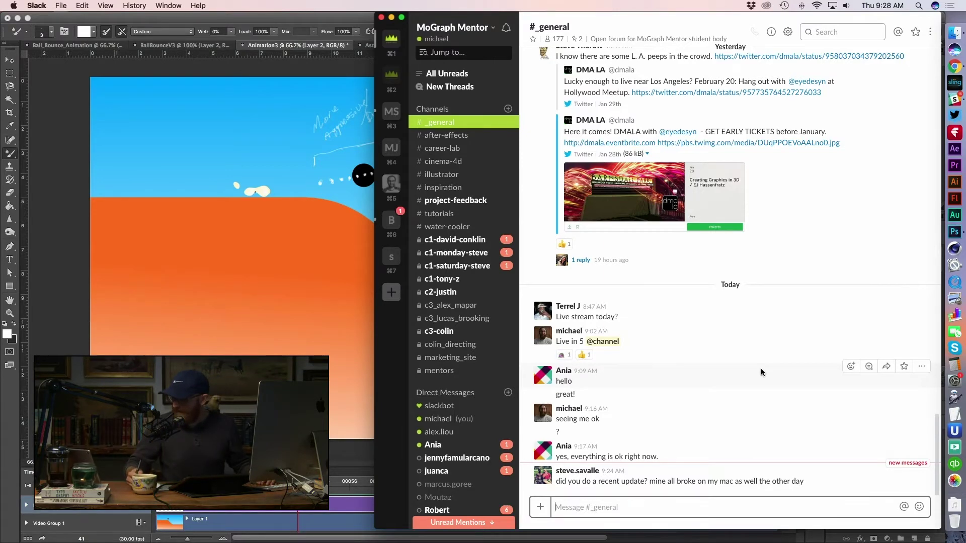
{"action": "left_click", "coordinate": [247, 28]}
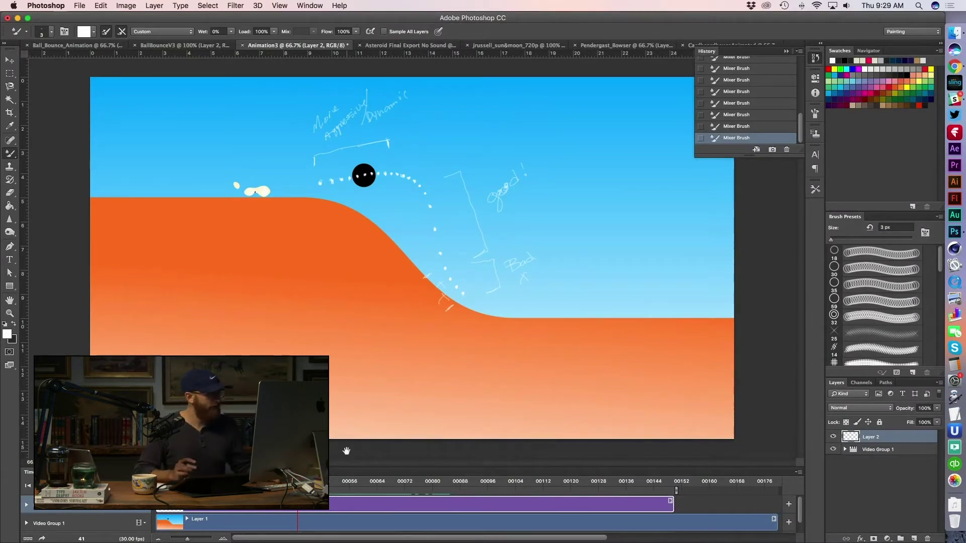
- Review the whole animation with the annotation layer hidden, and show Layer 2 again to re-examine the slope jump
{"action": "key", "text": "space"}
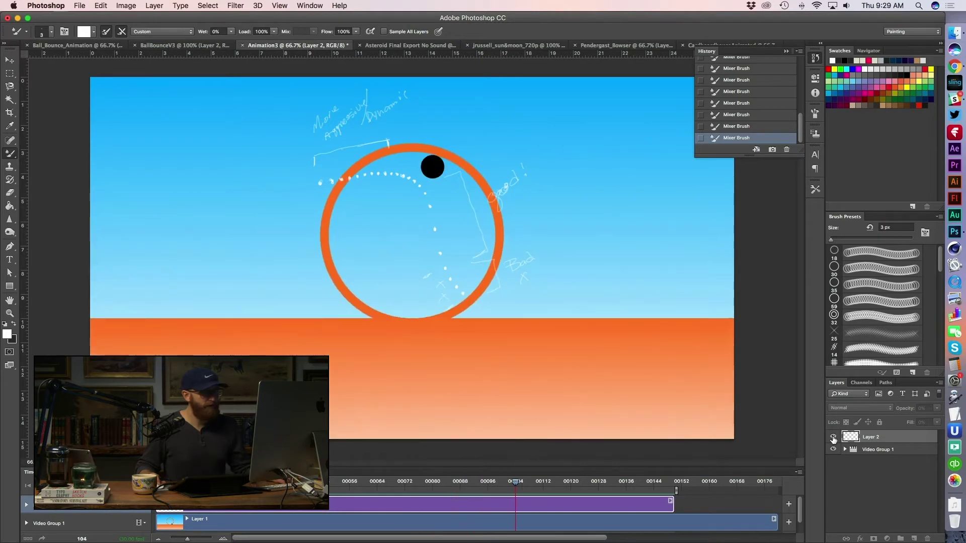
{"action": "left_click", "coordinate": [832, 438]}
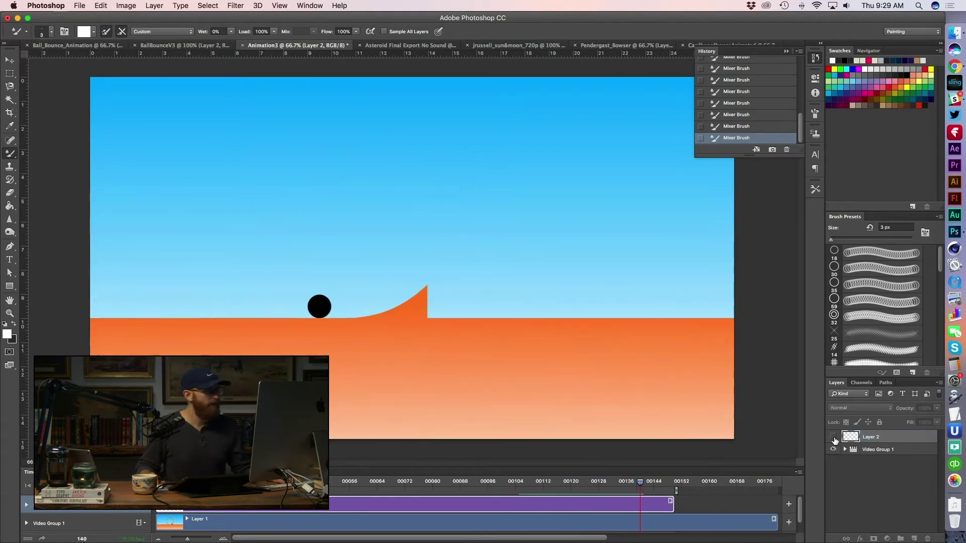
{"action": "left_click_drag", "start_coordinate": [564, 487], "coordinate": [514, 487]}
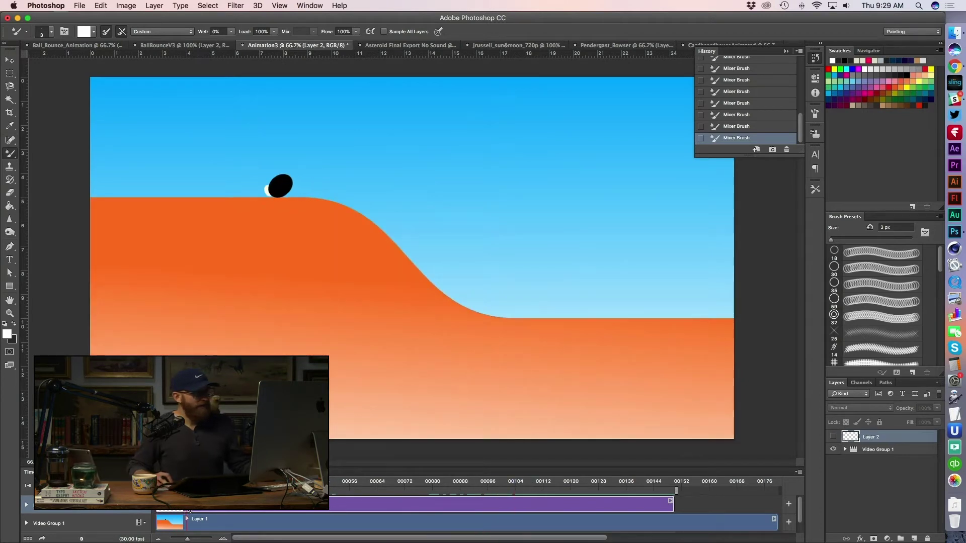
{"action": "left_click", "coordinate": [833, 437]}
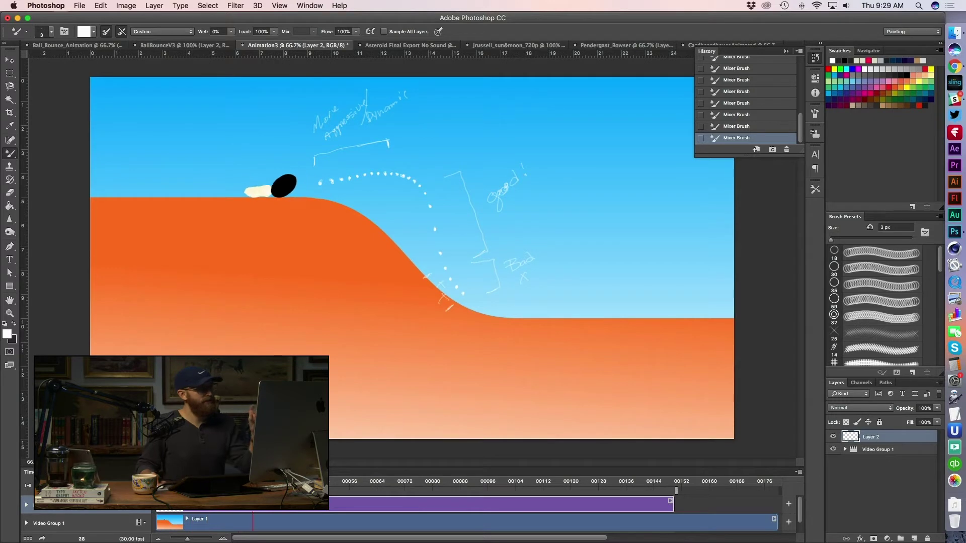
{"action": "left_click_drag", "start_coordinate": [352, 485], "coordinate": [373, 487]}
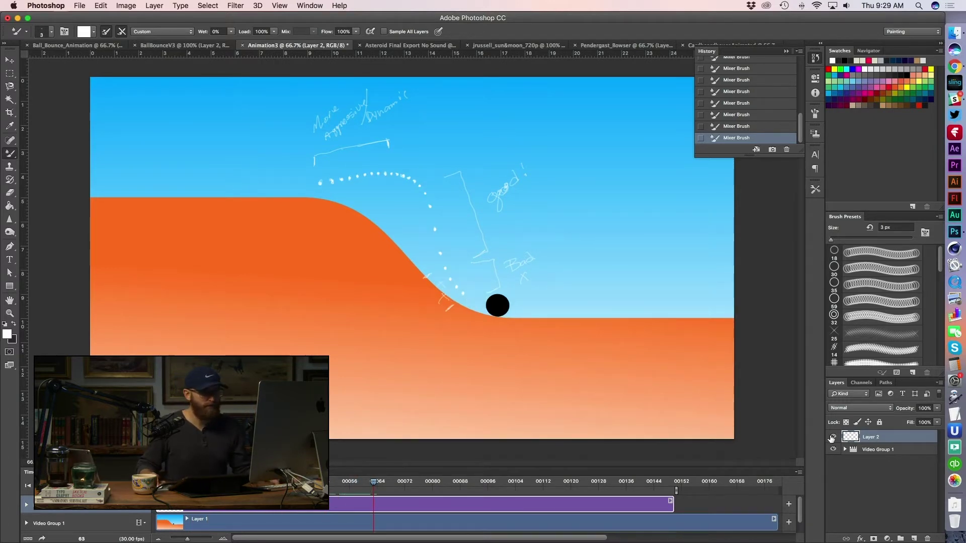
- Hide Layer 2, go to frame 90, and add a new layer whose clip starts slightly before that frame
{"action": "left_click", "coordinate": [833, 437]}
{"action": "mouse_move", "coordinate": [373, 486]}
{"action": "left_mouse_down"}
{"action": "mouse_move", "coordinate": [593, 487]}
{"action": "mouse_move", "coordinate": [437, 493]}
{"action": "mouse_move", "coordinate": [573, 499]}
{"action": "mouse_move", "coordinate": [468, 498]}
{"action": "left_mouse_up"}
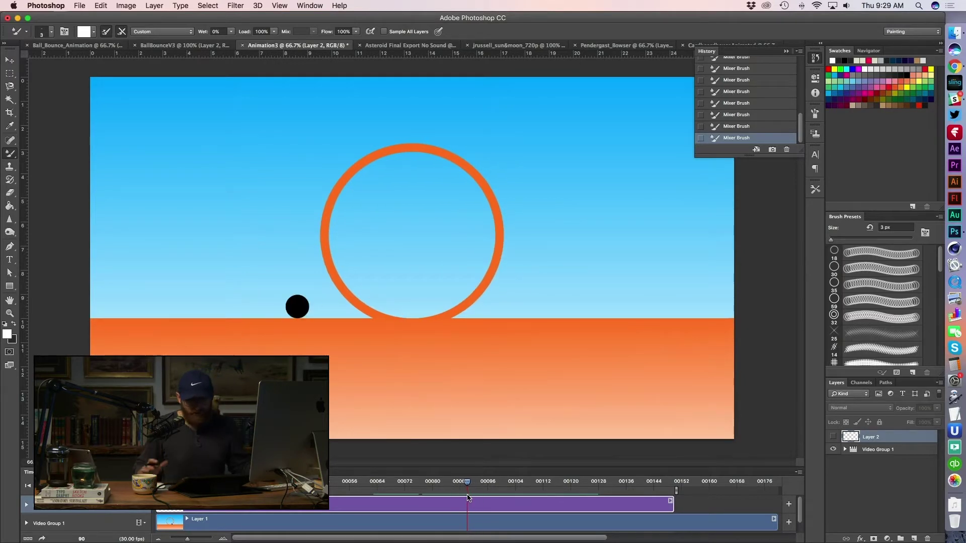
{"action": "left_click", "coordinate": [911, 538]}
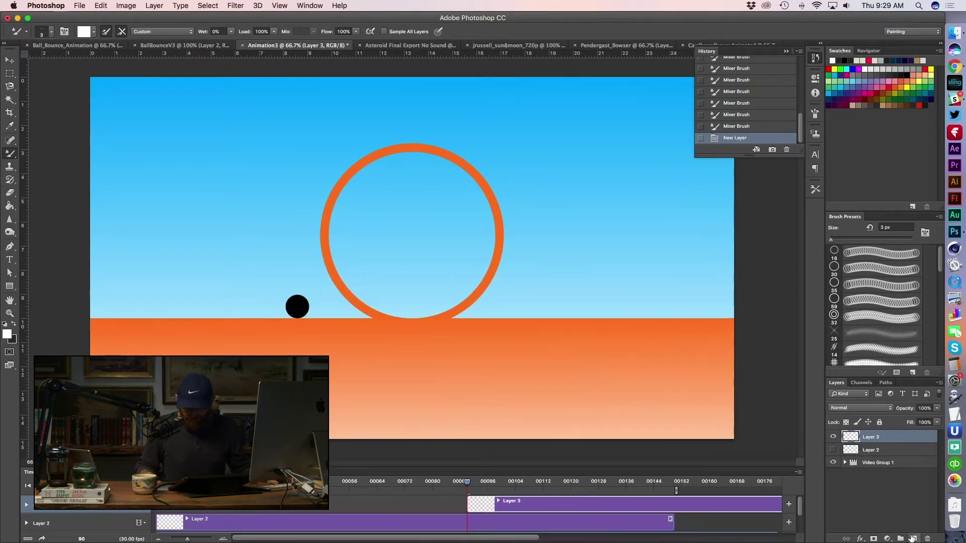
{"action": "mouse_move", "coordinate": [499, 504]}
{"action": "left_mouse_down"}
{"action": "mouse_move", "coordinate": [484, 504]}
{"action": "mouse_move", "coordinate": [492, 503]}
{"action": "left_mouse_up"}
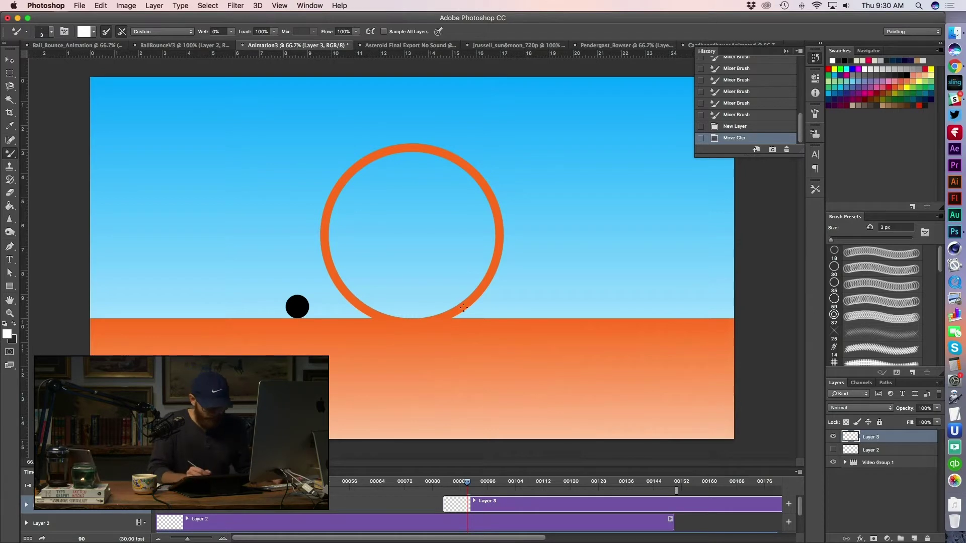
- Sketch white ball positions around the inside of the orange loop with spacing brackets outside it, and hide Layer 3
{"action": "left_click_drag", "start_coordinate": [456, 292], "coordinate": [453, 291]}
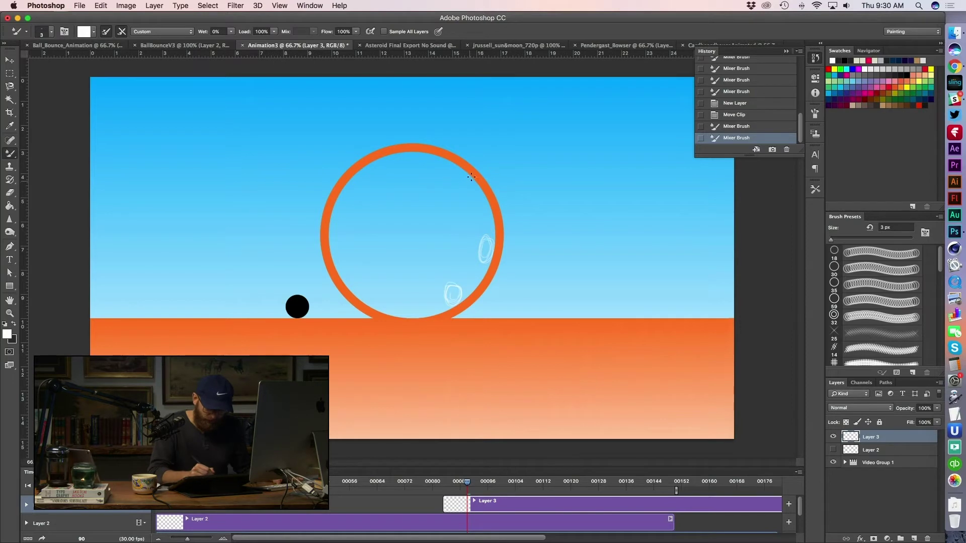
{"action": "left_click_drag", "start_coordinate": [467, 172], "coordinate": [474, 185]}
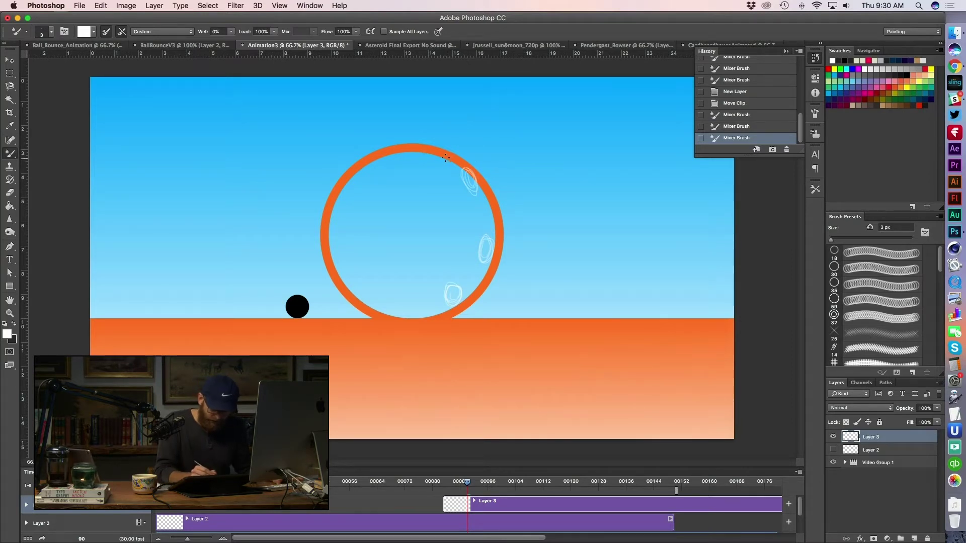
{"action": "mouse_move", "coordinate": [445, 157]}
{"action": "left_mouse_down"}
{"action": "mouse_move", "coordinate": [408, 164]}
{"action": "mouse_move", "coordinate": [412, 144]}
{"action": "mouse_move", "coordinate": [419, 172]}
{"action": "mouse_move", "coordinate": [390, 150]}
{"action": "left_mouse_up"}
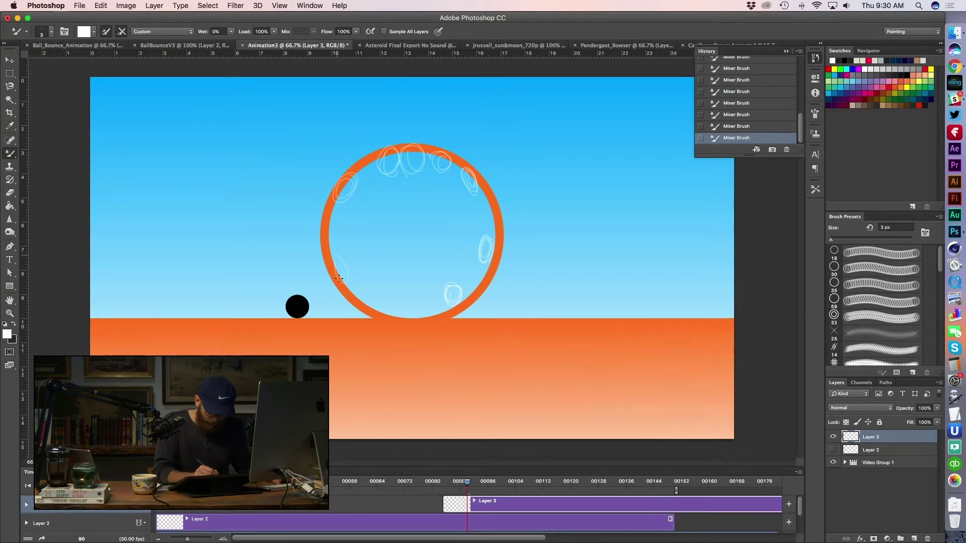
{"action": "left_click_drag", "start_coordinate": [339, 278], "coordinate": [344, 291]}
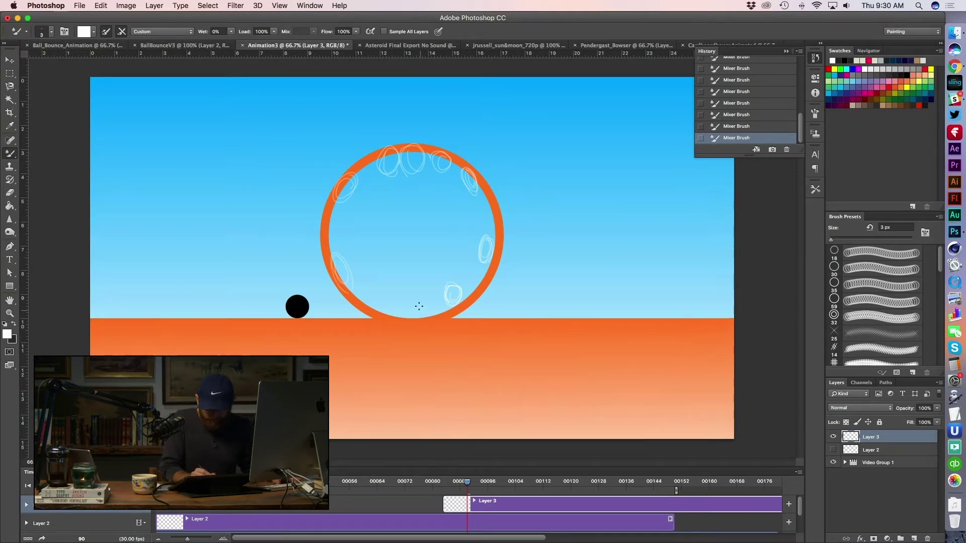
{"action": "left_click_drag", "start_coordinate": [410, 306], "coordinate": [418, 313]}
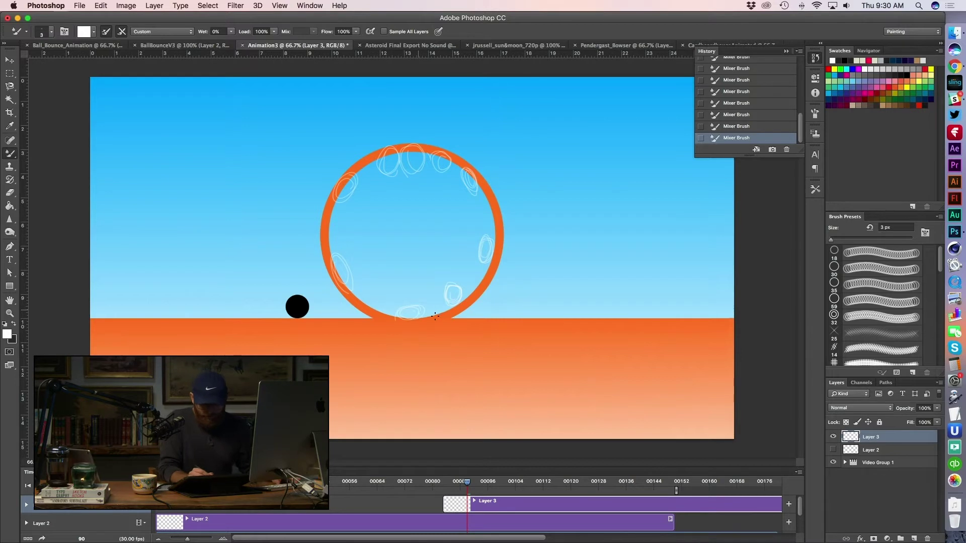
{"action": "left_click_drag", "start_coordinate": [552, 307], "coordinate": [537, 308]}
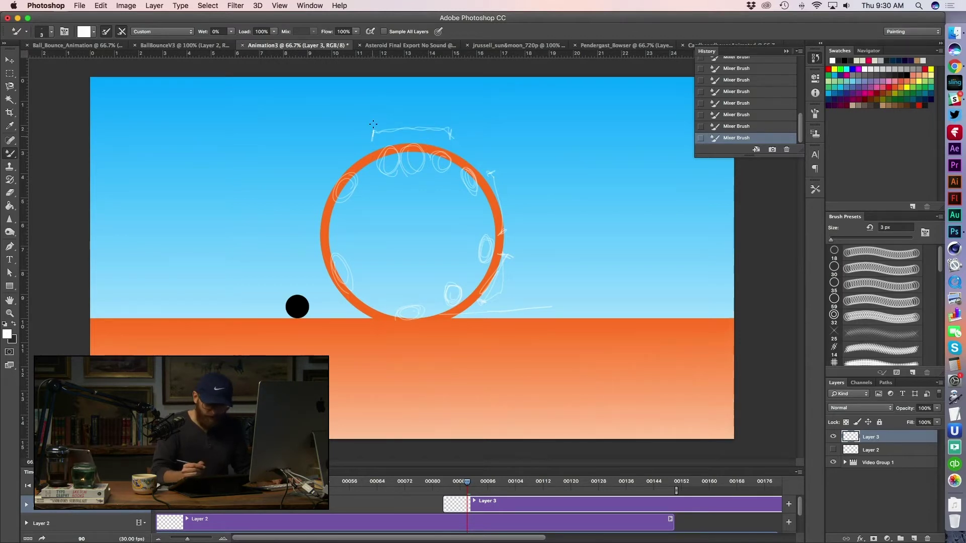
{"action": "left_click", "coordinate": [833, 437]}
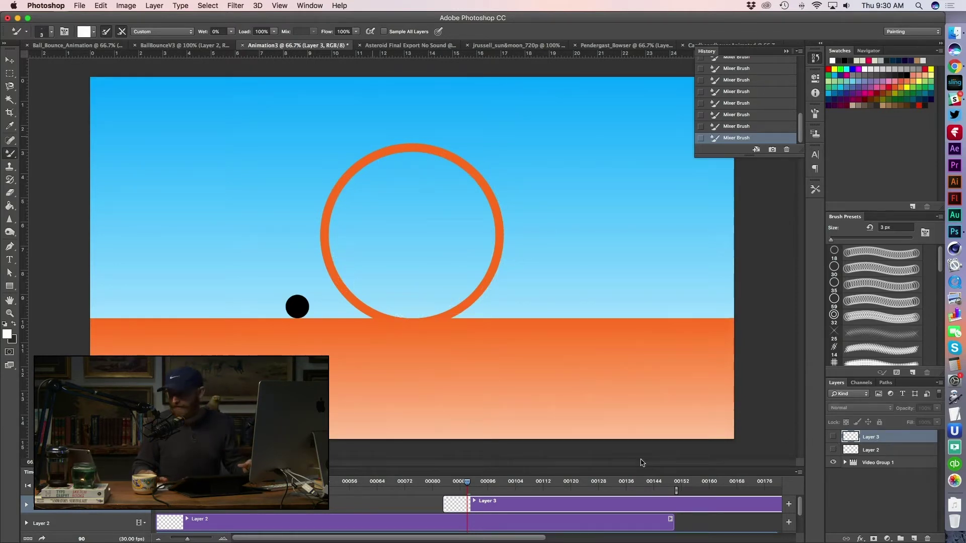
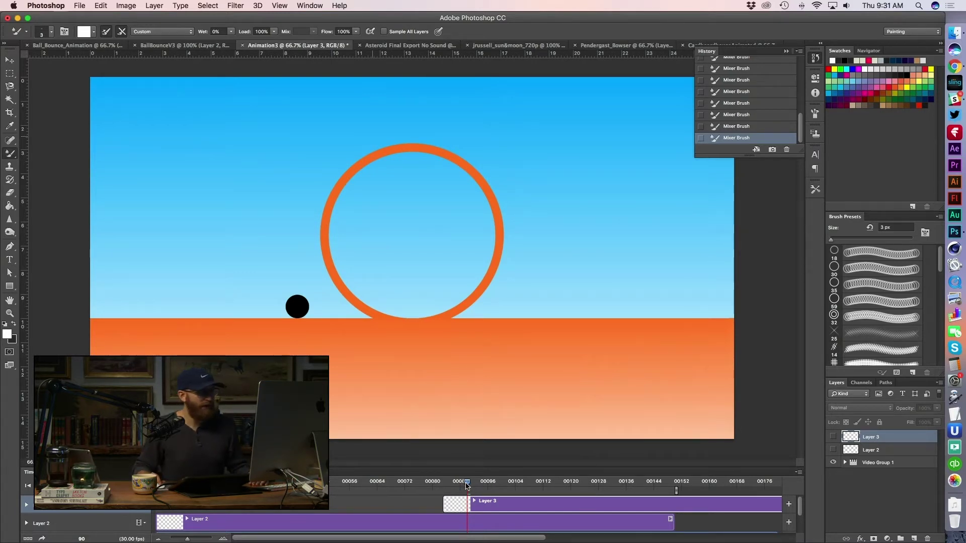
- Play and scrub the ball animation with the sketch notes hidden, examining the motion through the loop, ramp jump and slope
{"action": "key", "text": "space"}
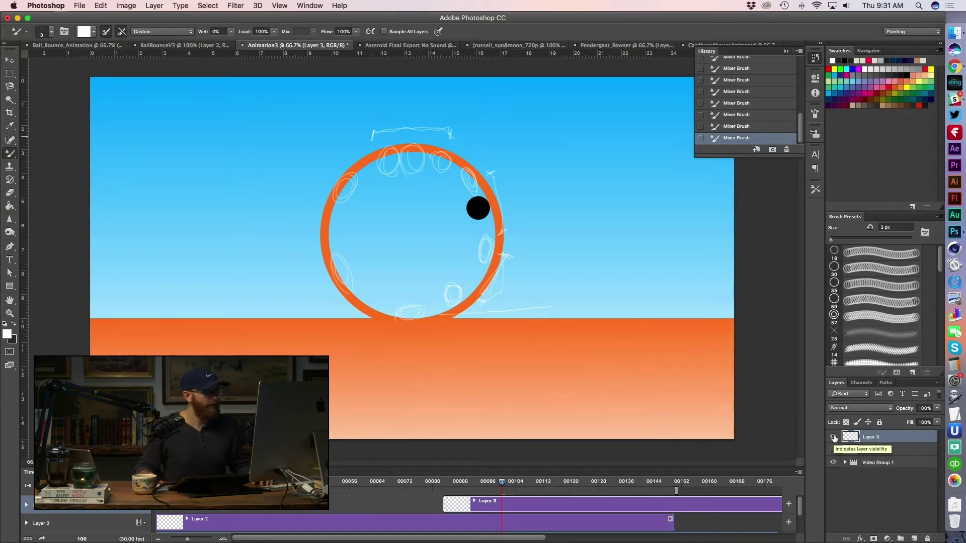
{"action": "left_click", "coordinate": [833, 438]}
{"action": "left_click_drag", "start_coordinate": [503, 487], "coordinate": [652, 498]}
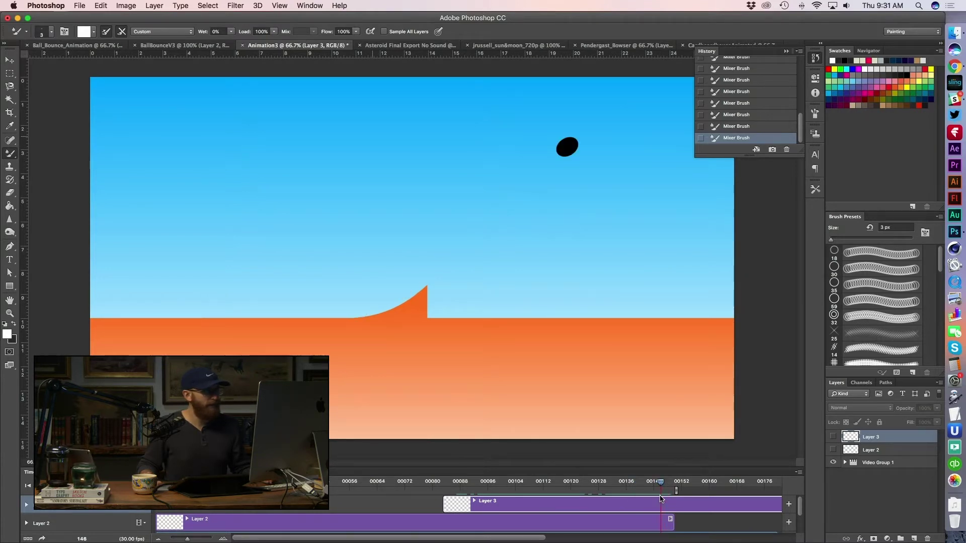
{"action": "left_click_drag", "start_coordinate": [660, 498], "coordinate": [642, 490]}
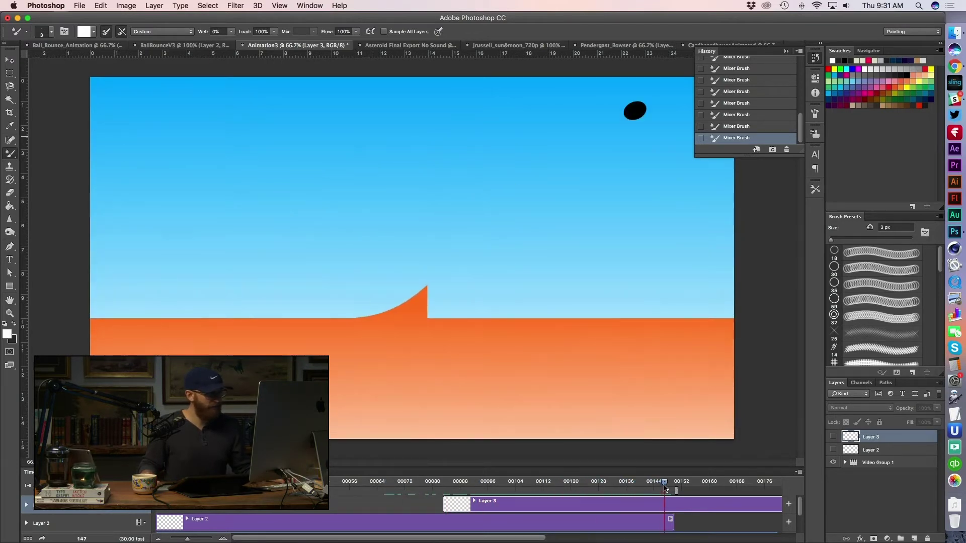
{"action": "key", "text": "space"}
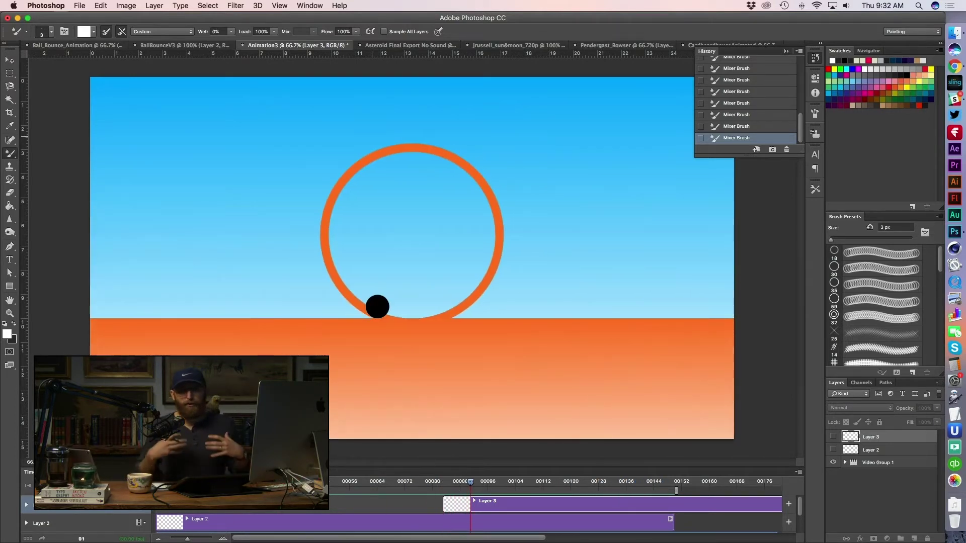
{"action": "key", "text": "space"}
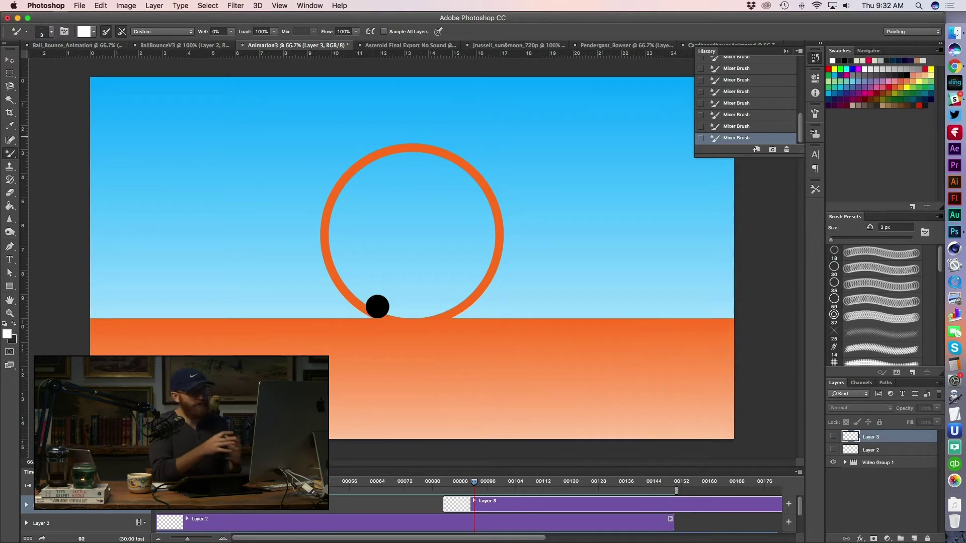
{"action": "key", "text": "space"}
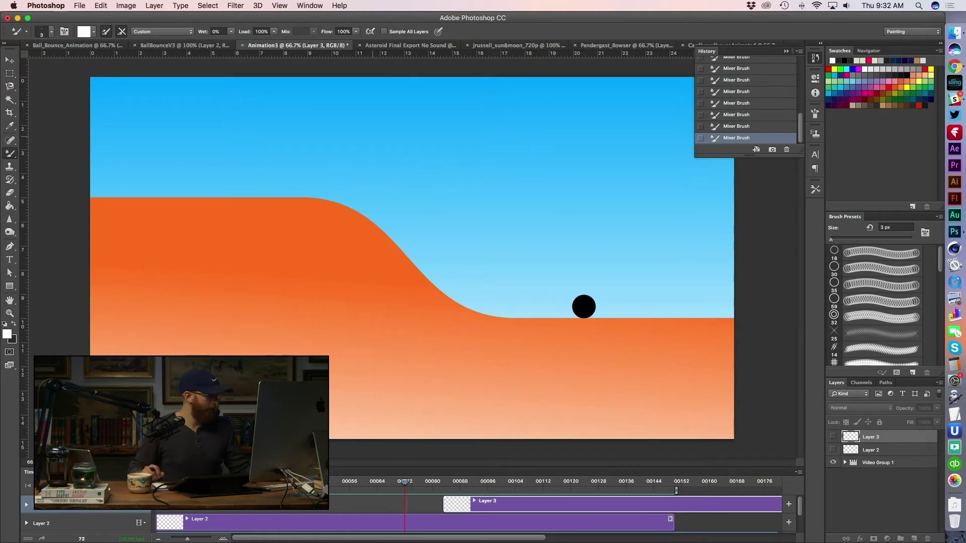
{"action": "key", "text": "space"}
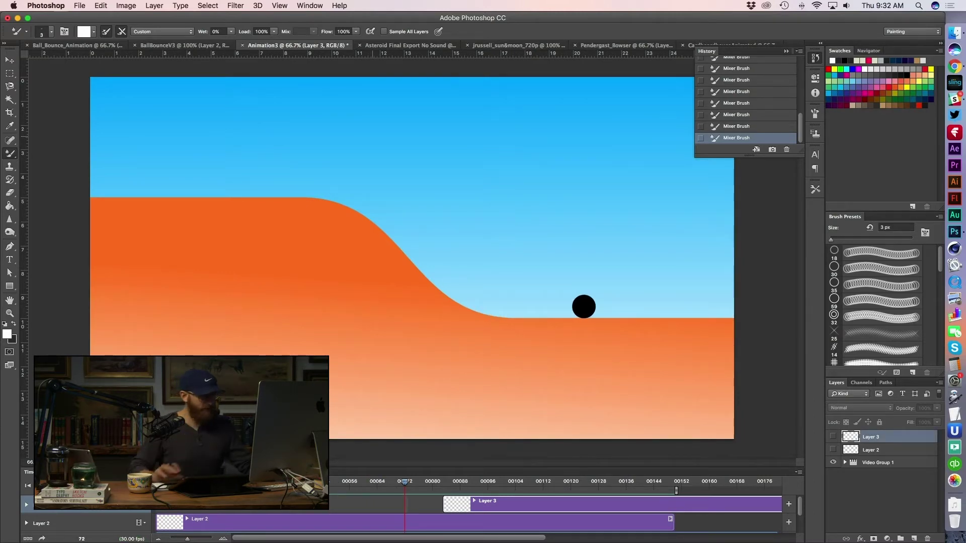
- Bring up the Asteroid Final Export document, locate its video in the student's Week 3 folder in Finder, and return to Photoshop
{"action": "key", "text": "ctrl+Tab"}
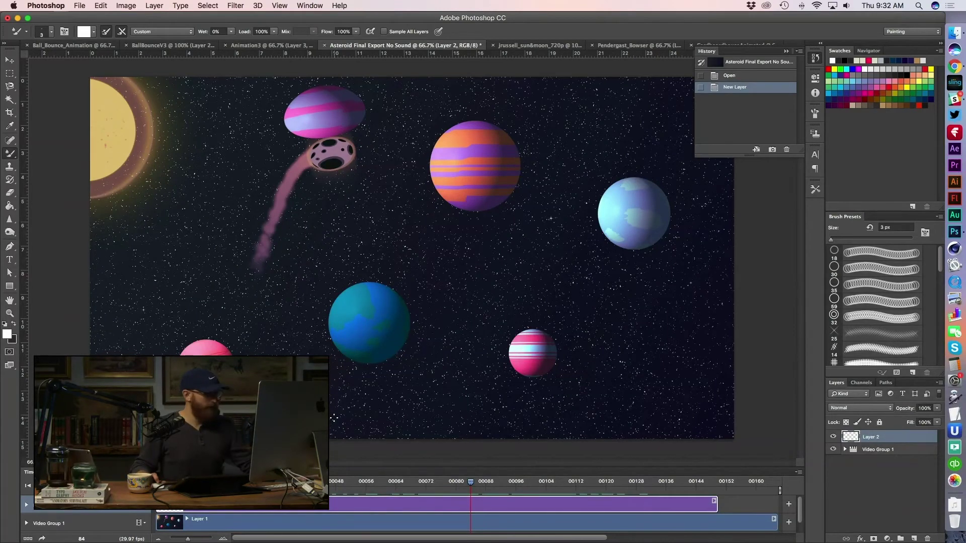
{"action": "key", "text": "super+Tab"}
{"action": "key", "text": "super+Tab"}
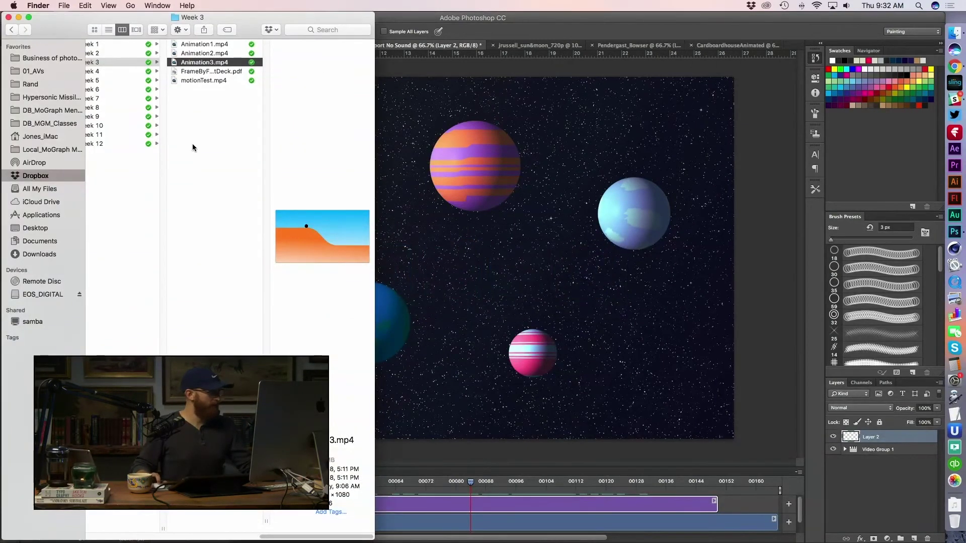
{"action": "key", "text": "Left"}
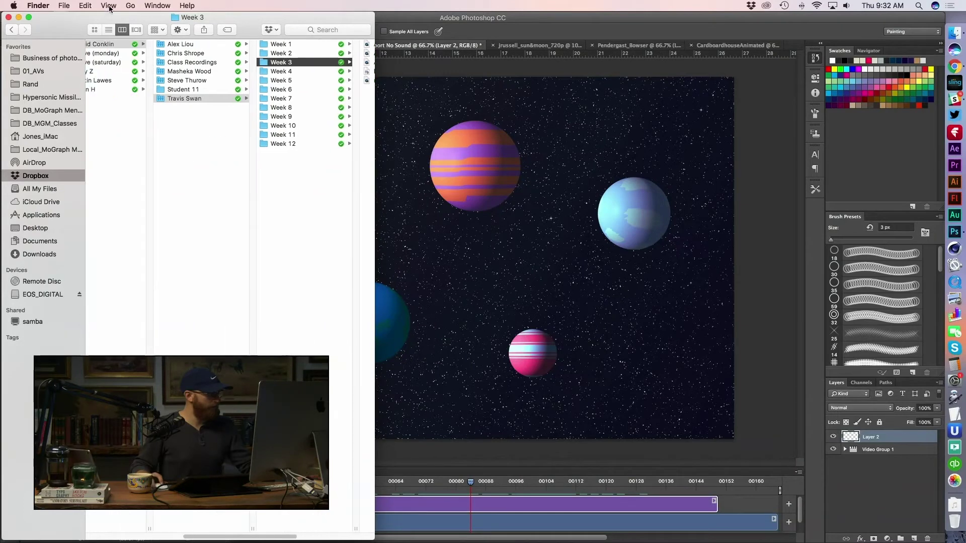
{"action": "left_click", "coordinate": [105, 54]}
{"action": "left_click", "coordinate": [240, 54]}
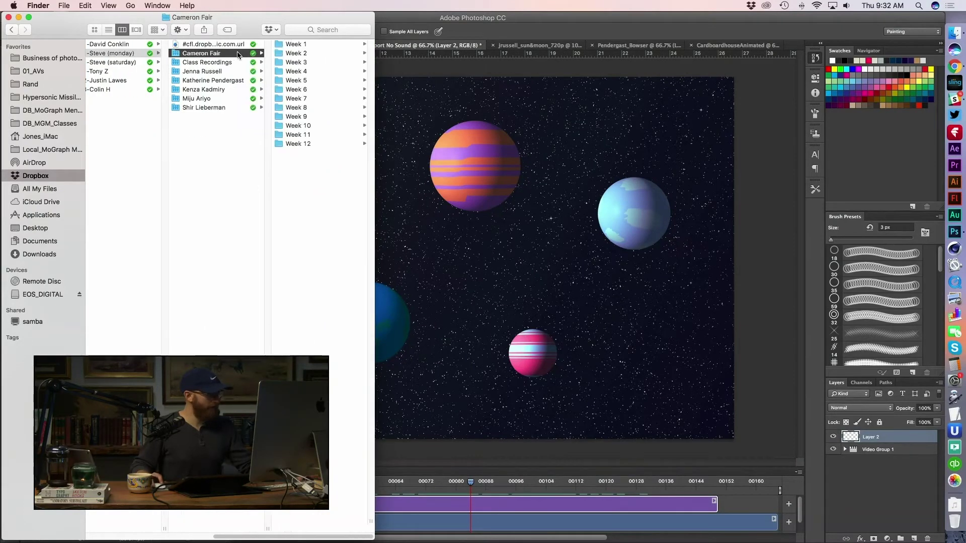
{"action": "left_click", "coordinate": [308, 62]}
{"action": "left_click", "coordinate": [332, 45]}
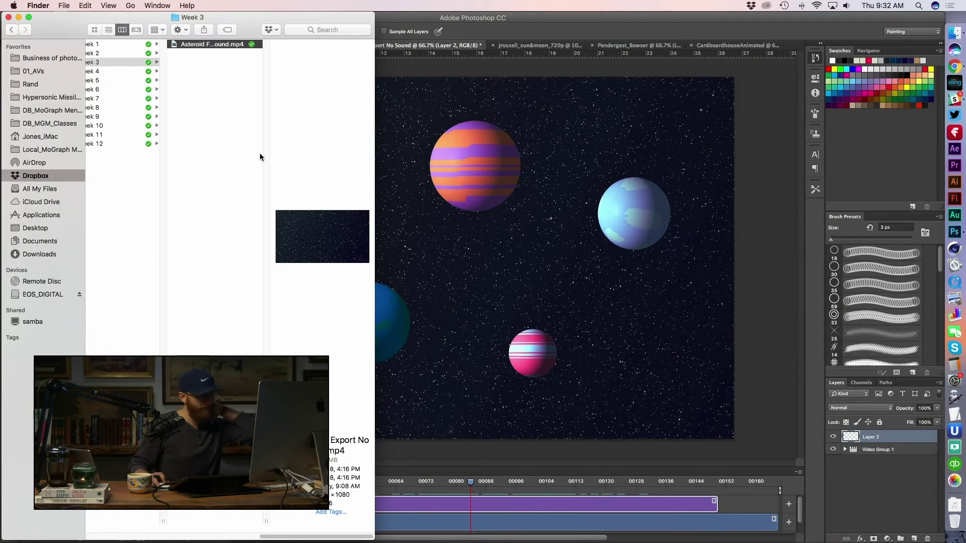
{"action": "left_click", "coordinate": [629, 20]}
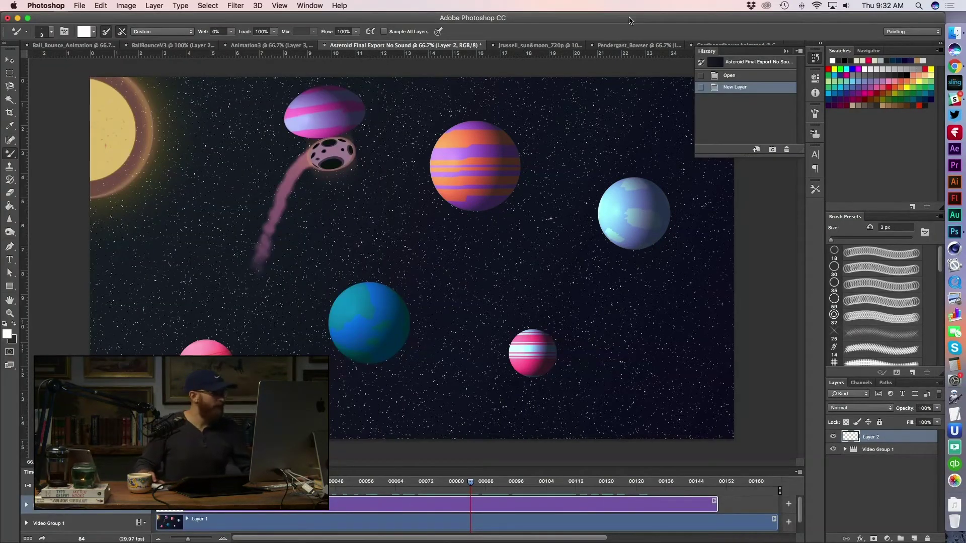
- Switch to Slack, look over the channel list and the _general channel, and return to Photoshop
{"action": "key", "text": "super+Tab"}
{"action": "key", "text": "super+Tab"}
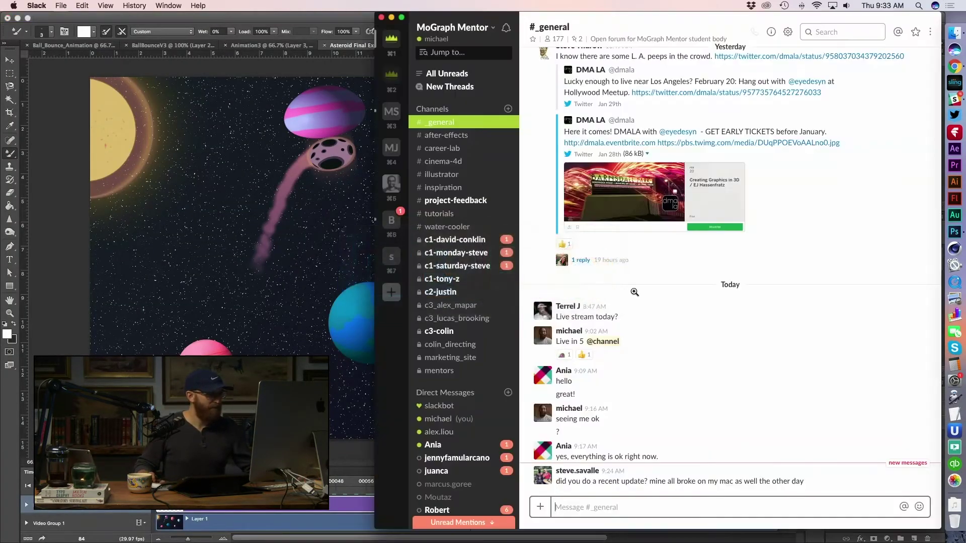
{"action": "scroll", "coordinate": [463, 302], "scroll_direction": "down", "scroll_amount": 3}
{"action": "scroll", "coordinate": [470, 306], "scroll_direction": "up", "scroll_amount": 3}
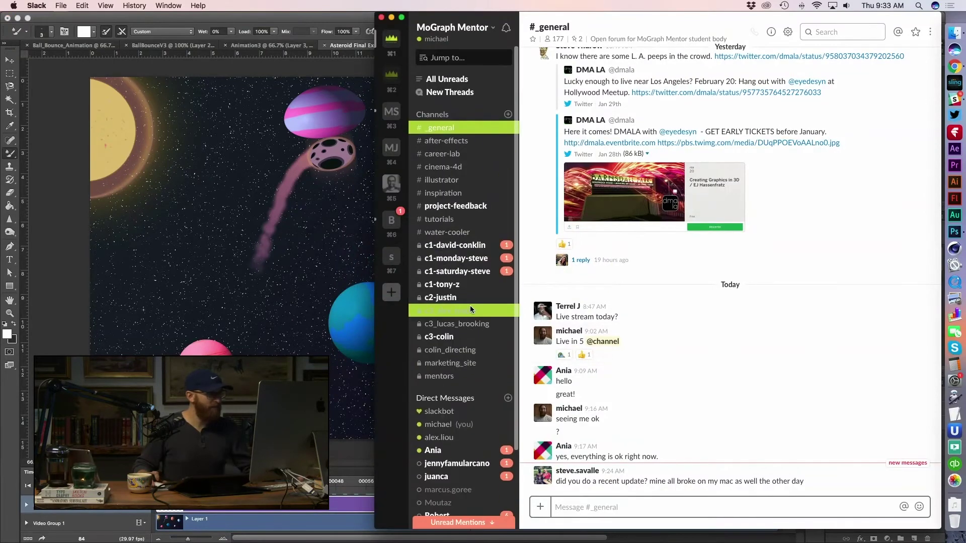
{"action": "left_click", "coordinate": [259, 23]}
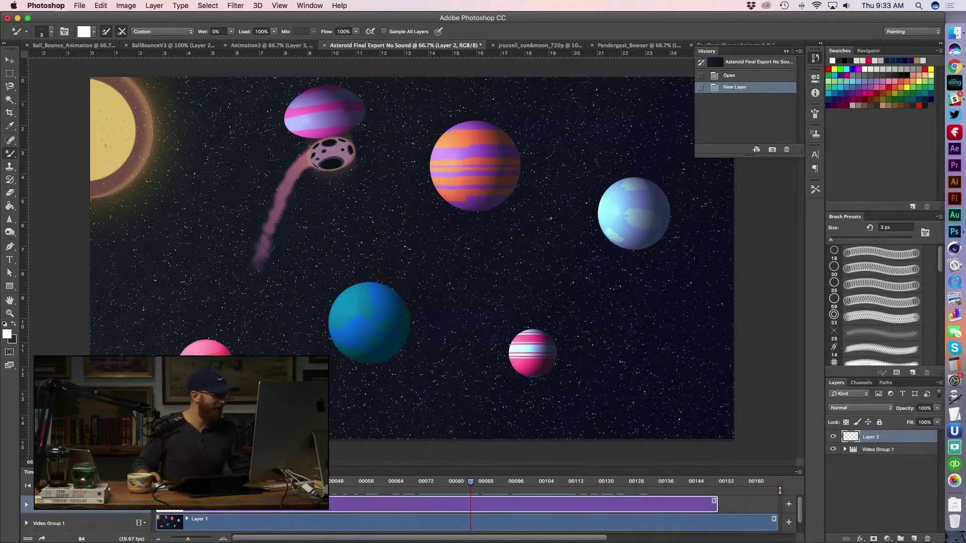
- Between frames 66 and 70, mark the asteroid's positions with white dots on Layer 2 as it bounces off the pink planet
{"action": "key", "text": "Home"}
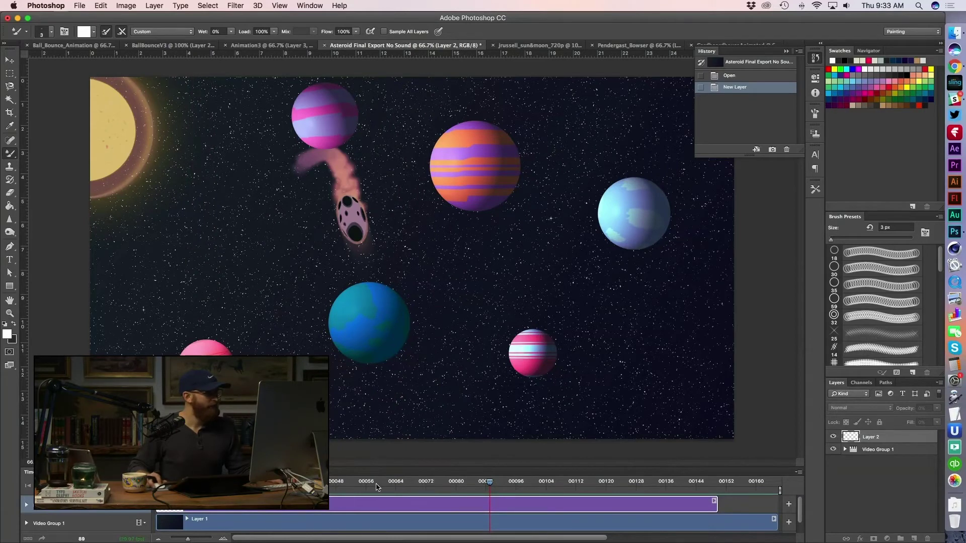
{"action": "left_click_drag", "start_coordinate": [336, 484], "coordinate": [403, 483]}
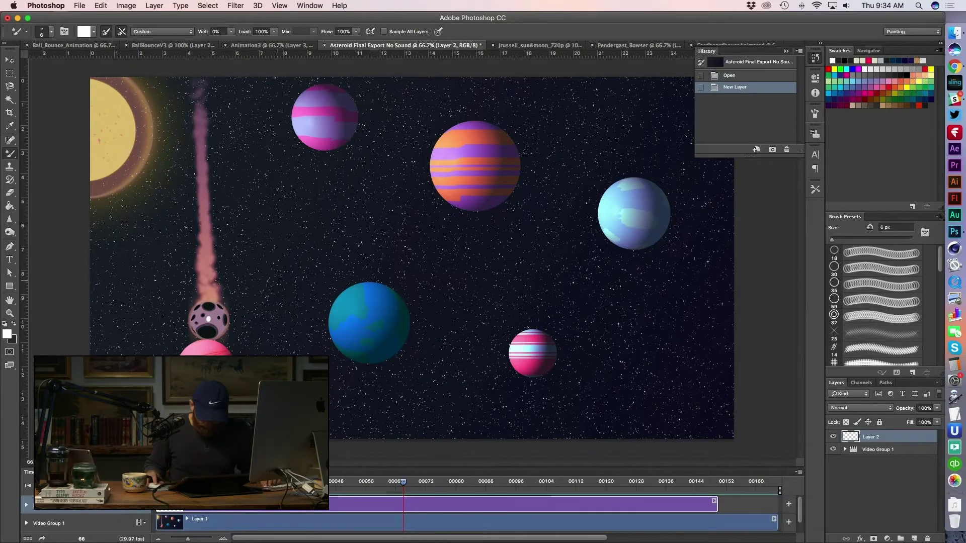
{"action": "left_click", "coordinate": [208, 319]}
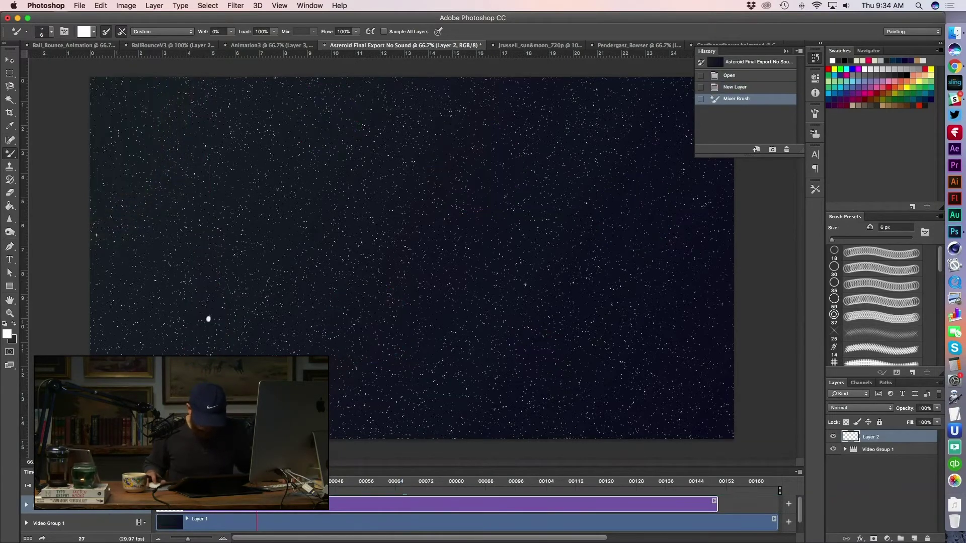
{"action": "left_click_drag", "start_coordinate": [256, 481], "coordinate": [407, 486]}
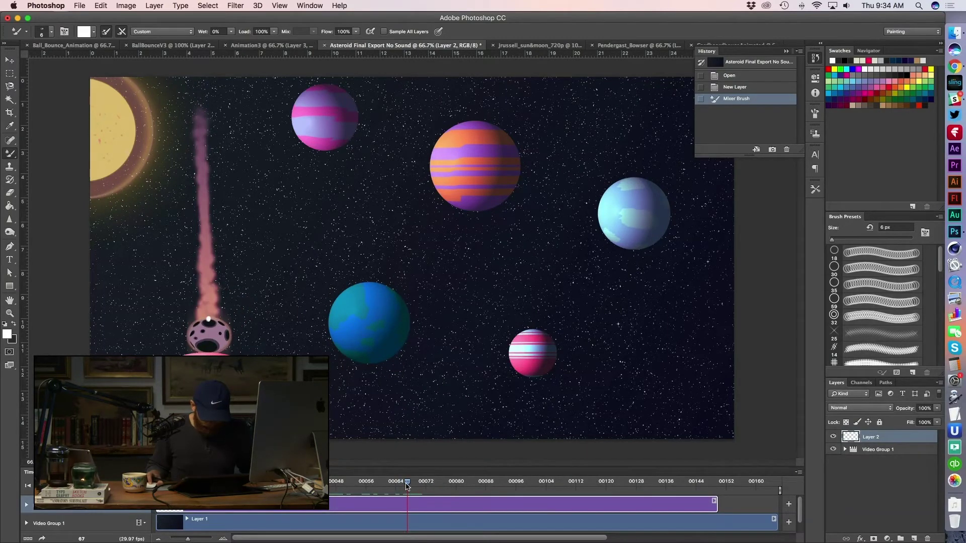
{"action": "left_click", "coordinate": [206, 332]}
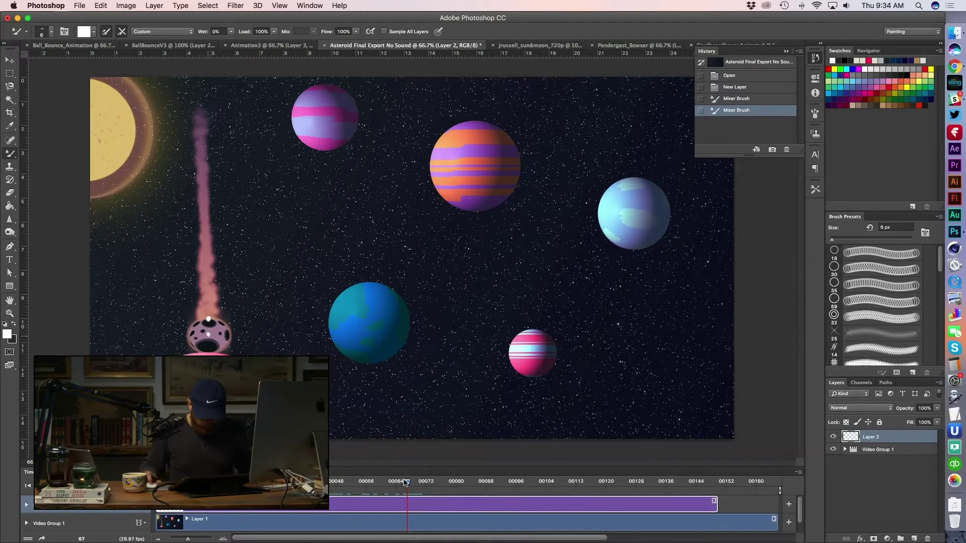
{"action": "left_click_drag", "start_coordinate": [408, 484], "coordinate": [414, 484]}
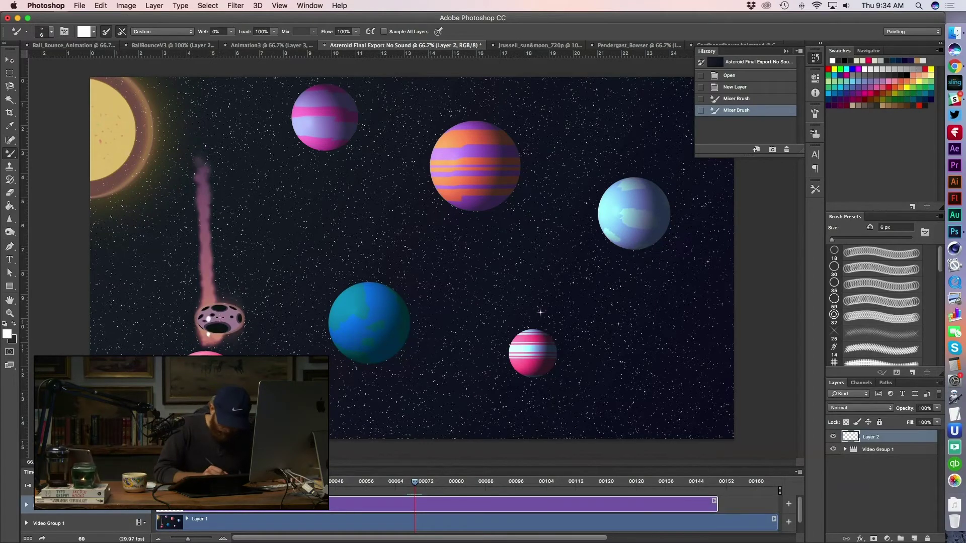
{"action": "left_click", "coordinate": [220, 319]}
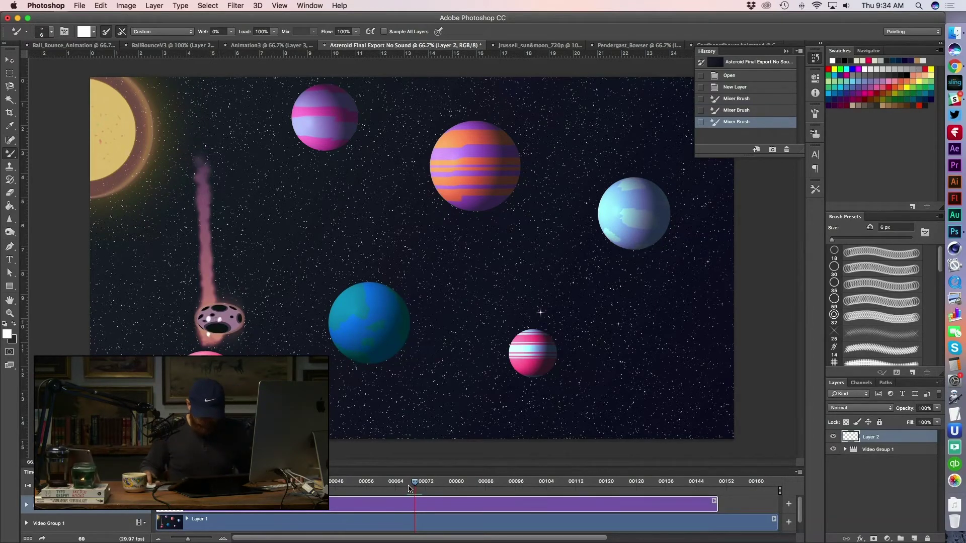
{"action": "left_click_drag", "start_coordinate": [415, 485], "coordinate": [419, 485]}
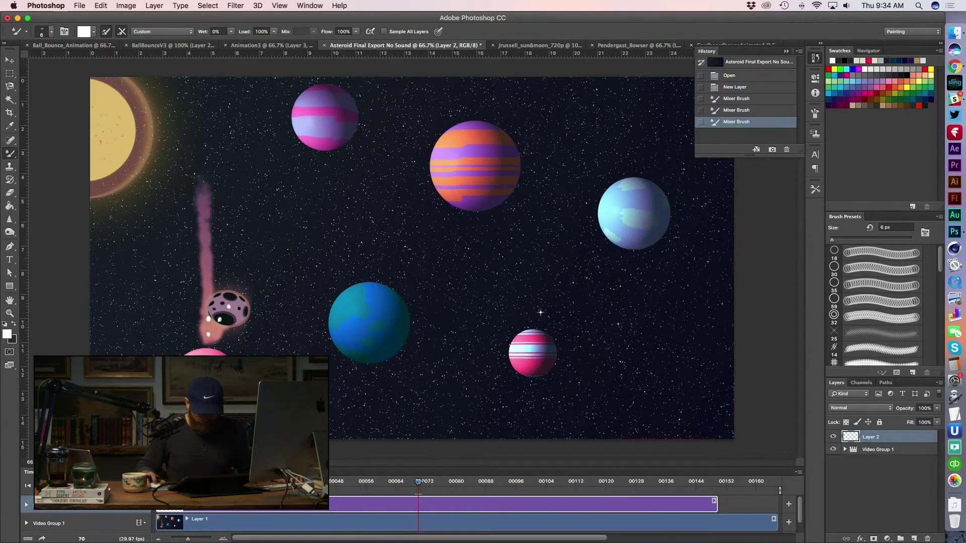
- Step through frames 71 to 78, dotting the asteroid's position on each frame as it rises toward the purple striped planet
{"action": "key", "text": "Right"}
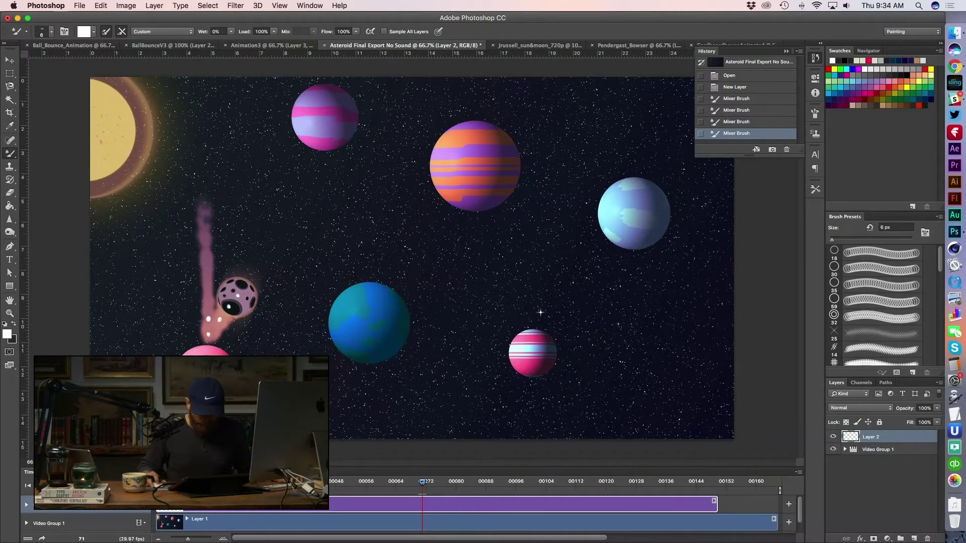
{"action": "left_click_drag", "start_coordinate": [422, 483], "coordinate": [426, 486]}
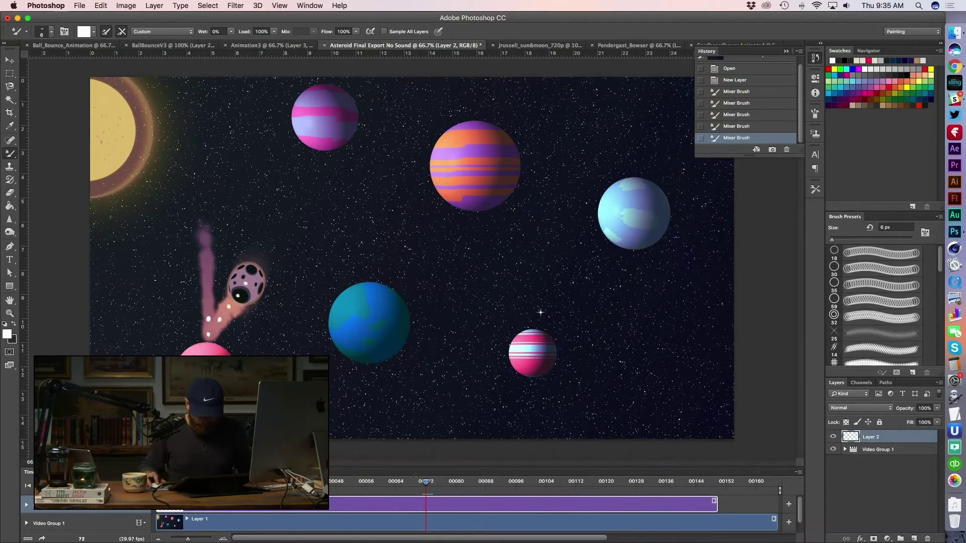
{"action": "key", "text": "Right"}
{"action": "left_click", "coordinate": [251, 265]}
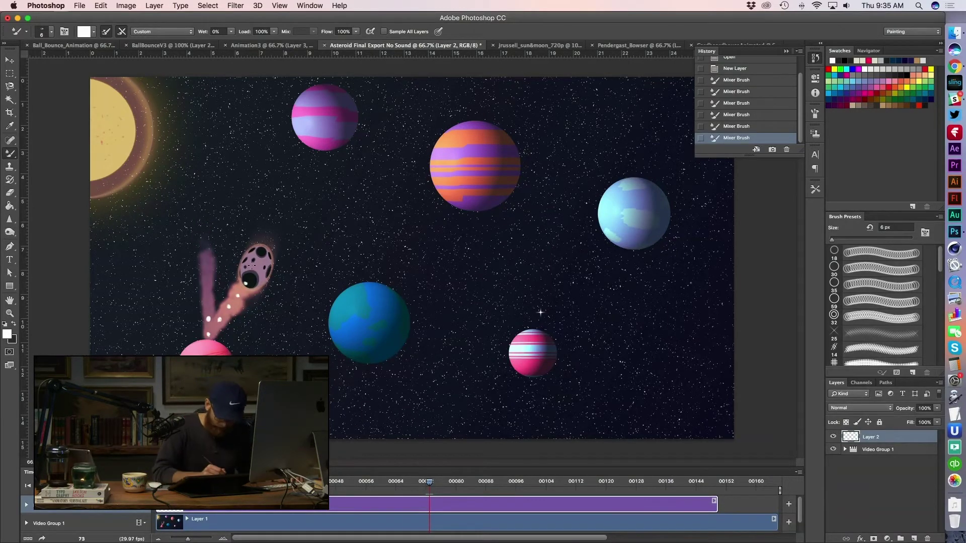
{"action": "left_click", "coordinate": [256, 266]}
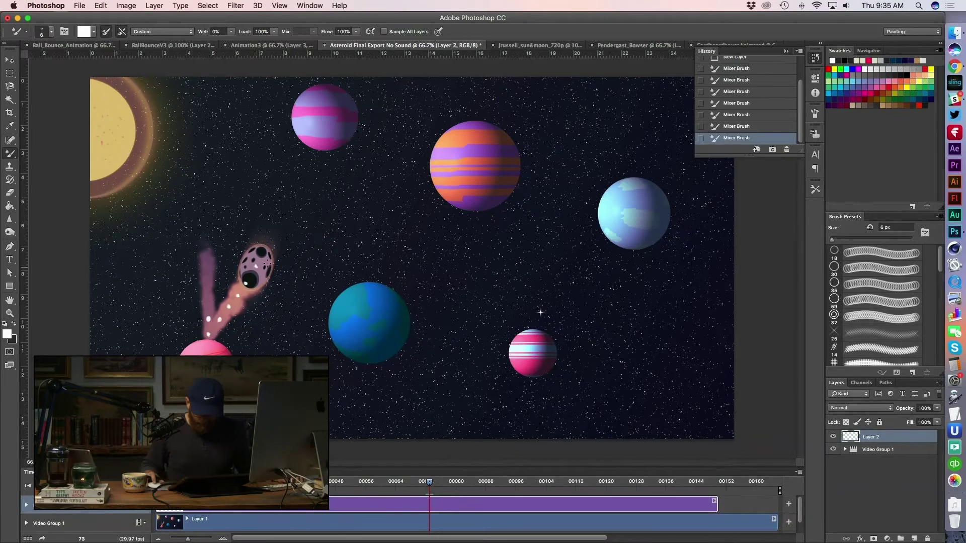
{"action": "key", "text": "Right"}
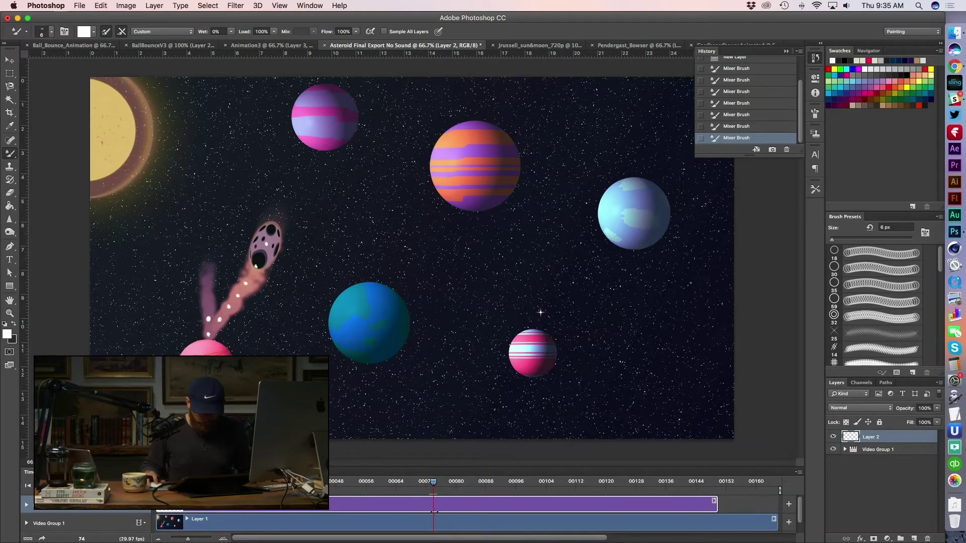
{"action": "key", "text": "Right"}
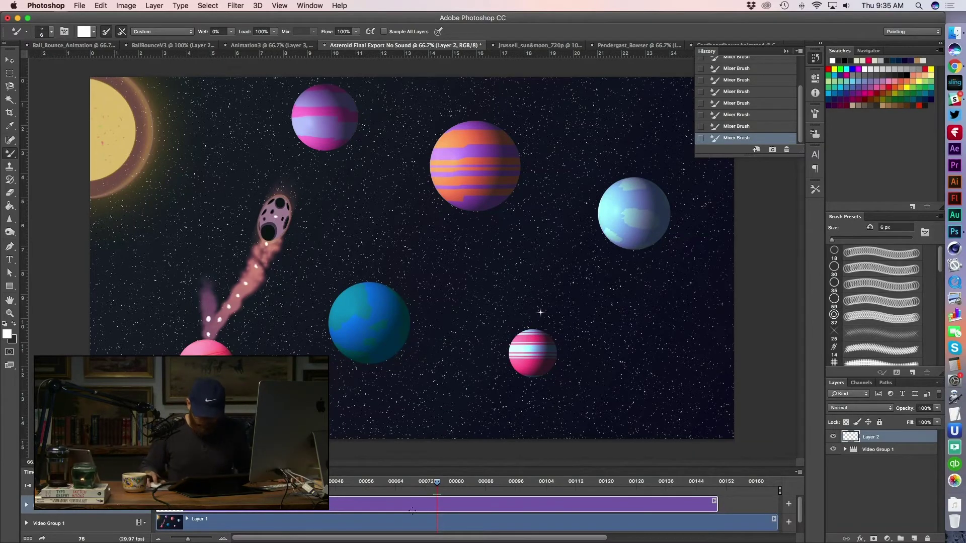
{"action": "left_click_drag", "start_coordinate": [437, 483], "coordinate": [441, 487]}
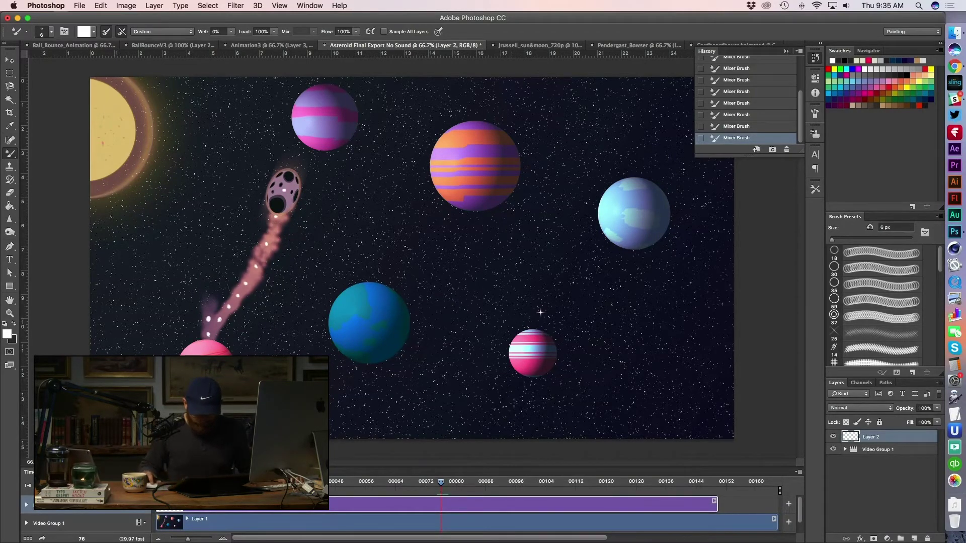
{"action": "key", "text": "Right"}
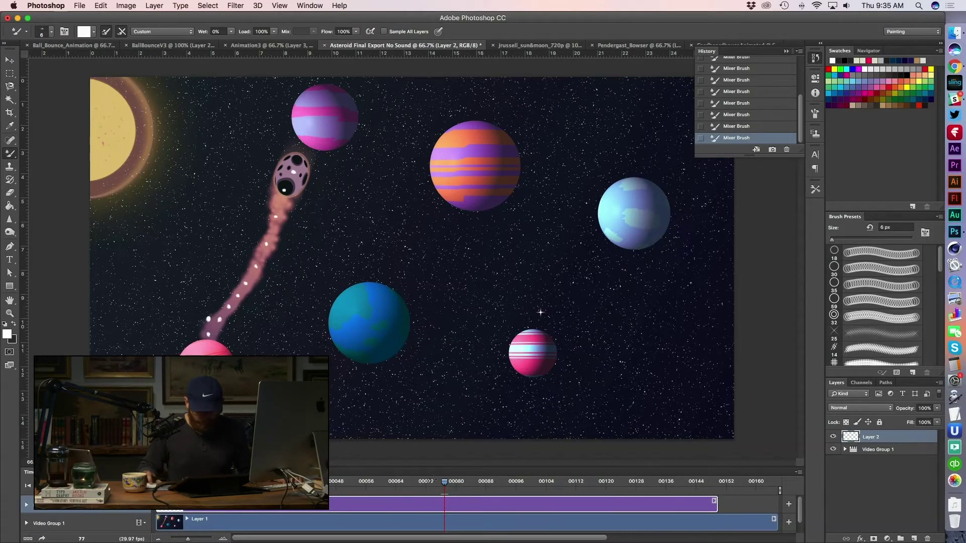
{"action": "left_click_drag", "start_coordinate": [445, 483], "coordinate": [449, 484]}
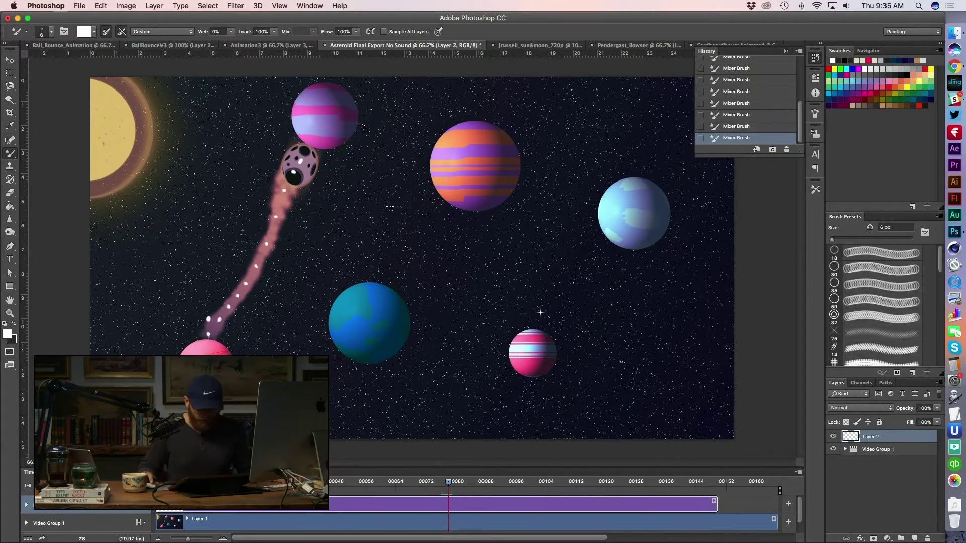
- From frame 86 to 91, dot the asteroid's position on each frame as it falls from the purple planet to the blue one
{"action": "left_click_drag", "start_coordinate": [448, 483], "coordinate": [478, 482]}
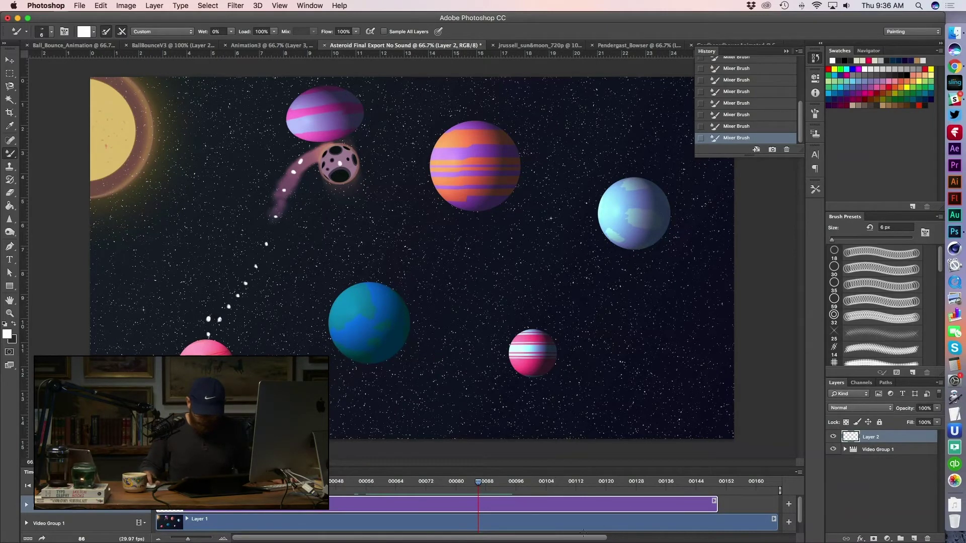
{"action": "left_click", "coordinate": [580, 514]}
{"action": "left_click", "coordinate": [490, 503]}
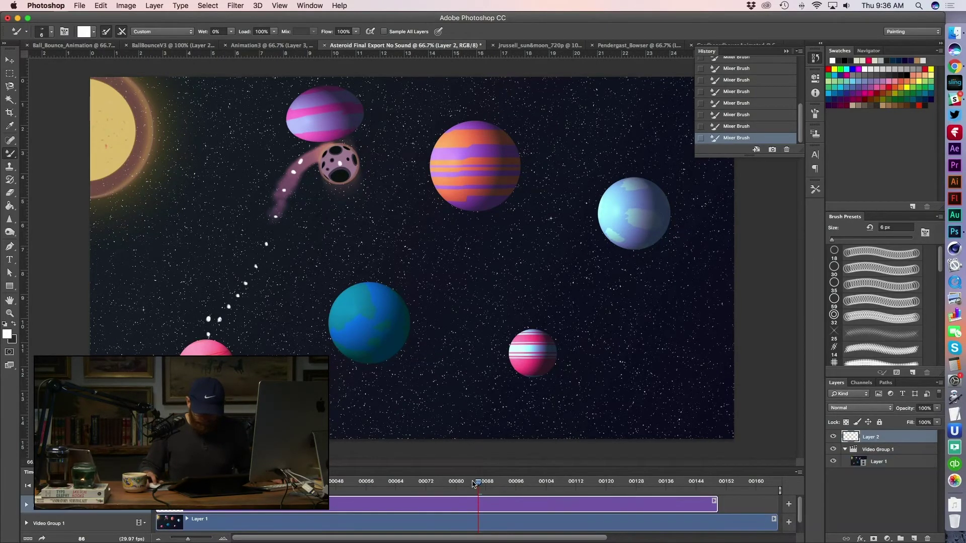
{"action": "left_click_drag", "start_coordinate": [478, 484], "coordinate": [482, 484]}
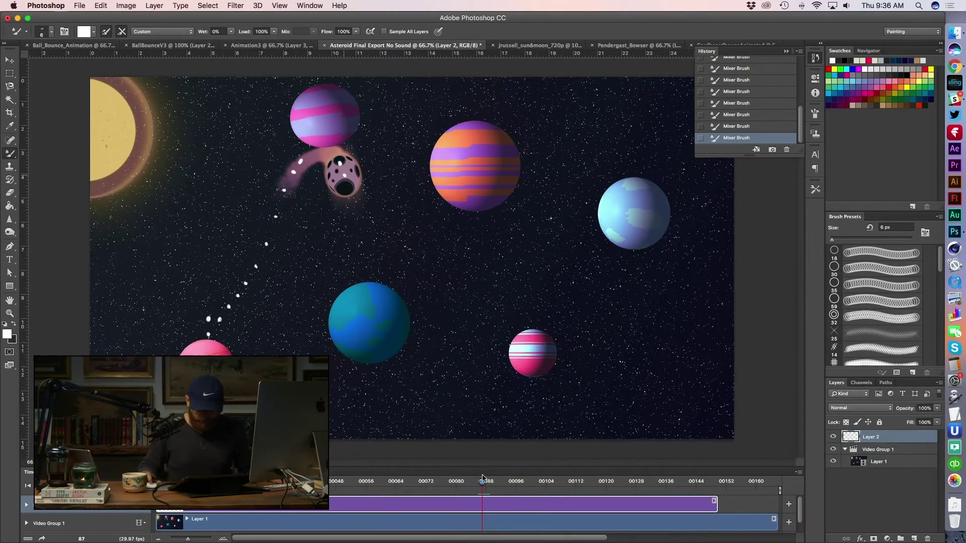
{"action": "left_click_drag", "start_coordinate": [485, 483], "coordinate": [487, 484]}
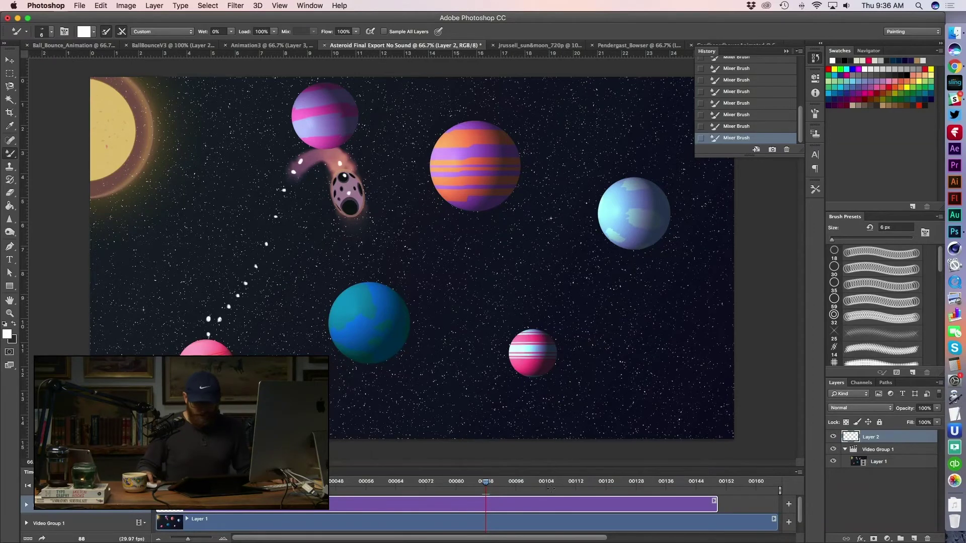
{"action": "scroll", "coordinate": [539, 503], "scroll_direction": "right", "scroll_amount": 2}
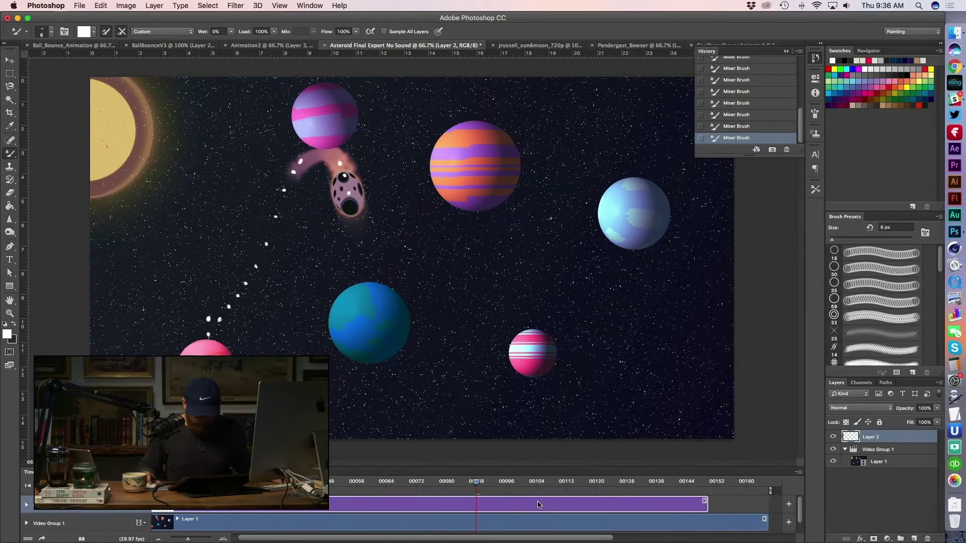
{"action": "left_click", "coordinate": [479, 484]}
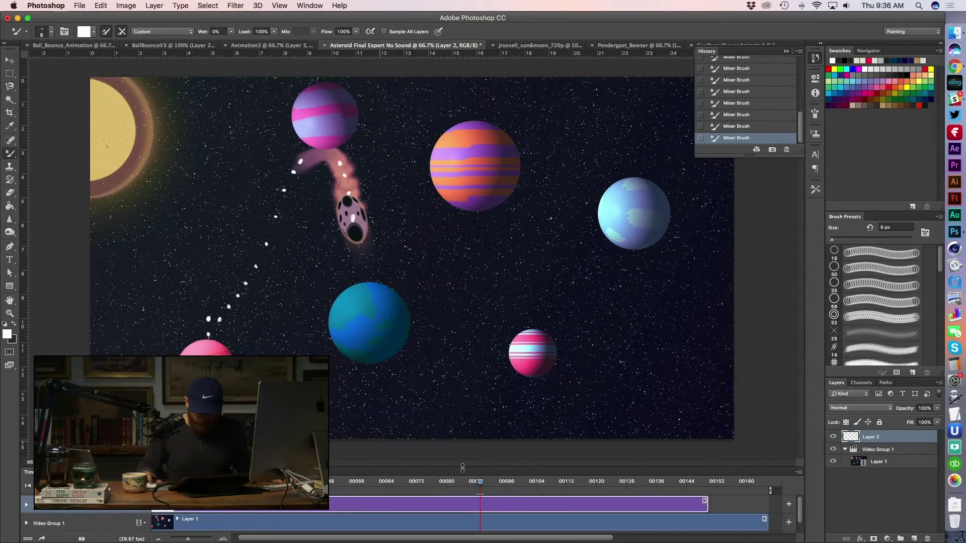
{"action": "left_click", "coordinate": [484, 484]}
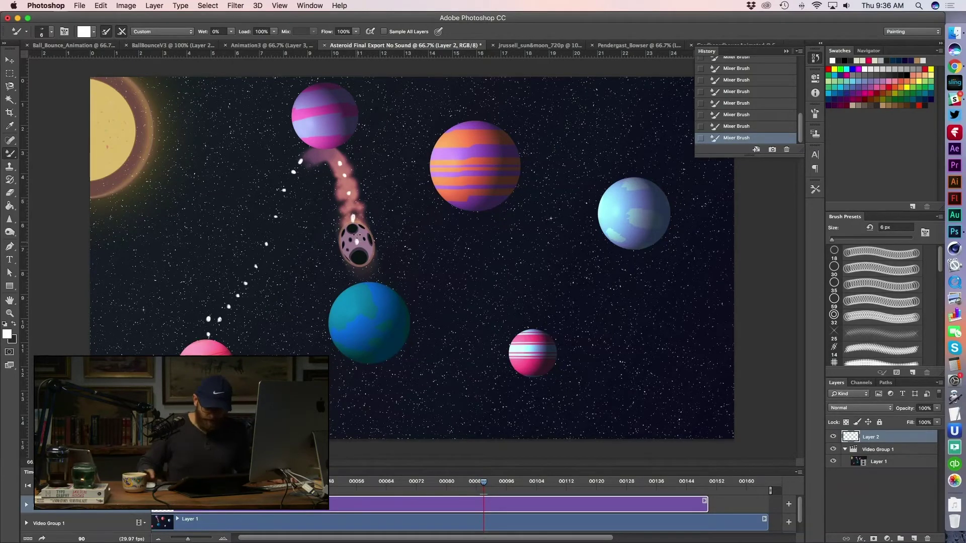
{"action": "left_click", "coordinate": [487, 484]}
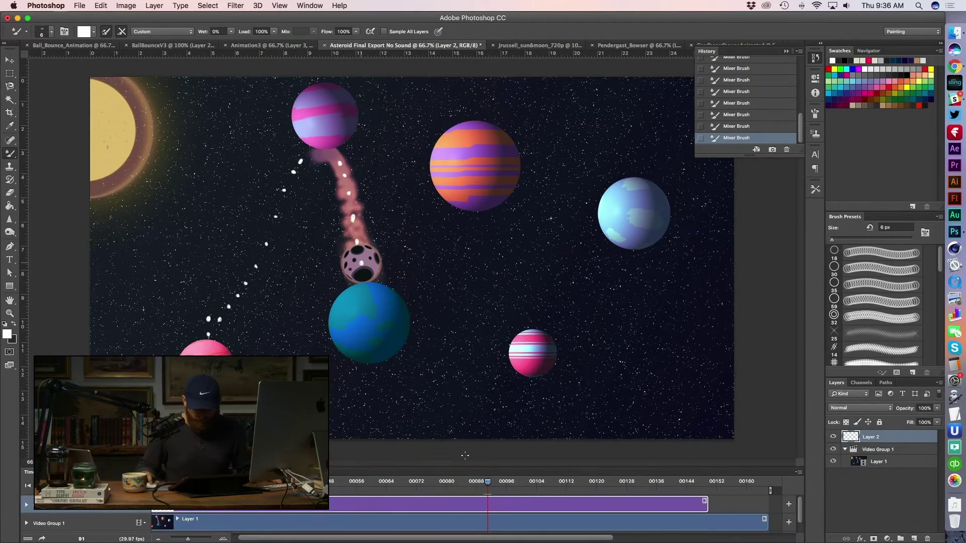
- At frame 100, dot the asteroid and blue planet, then sketch a dotted path with a spacing bracket between the orange-striped and small pink-striped planets
{"action": "left_click_drag", "start_coordinate": [490, 485], "coordinate": [523, 485]}
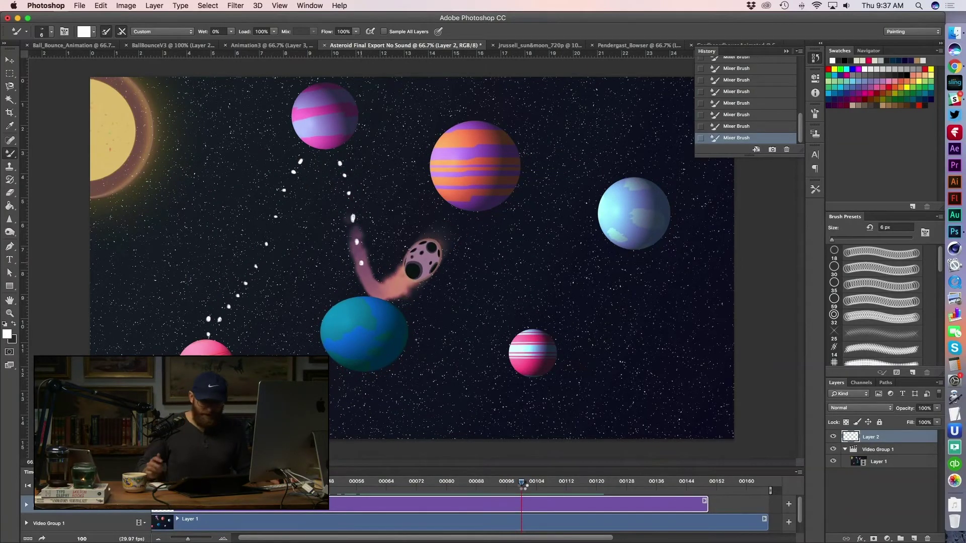
{"action": "left_click", "coordinate": [369, 323]}
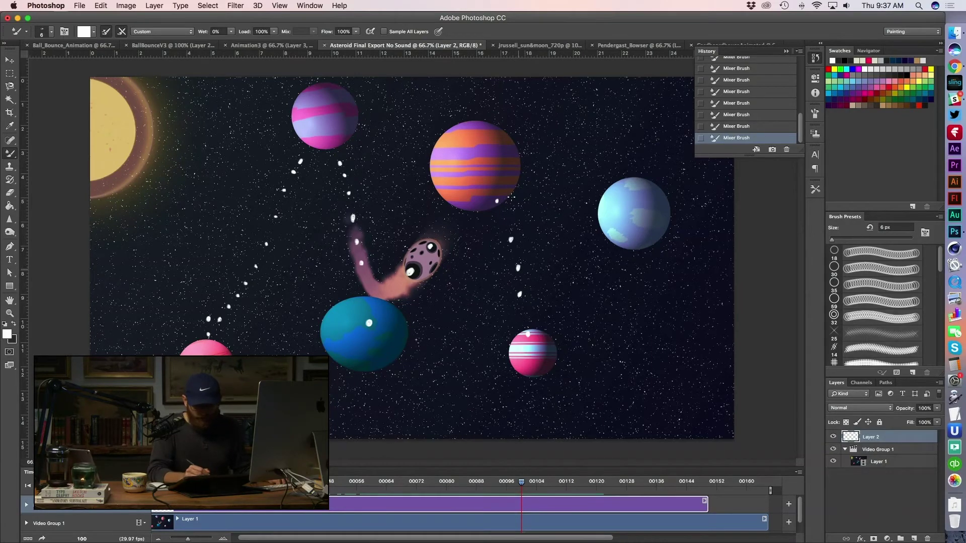
{"action": "mouse_move", "coordinate": [522, 195]}
{"action": "left_mouse_down"}
{"action": "mouse_move", "coordinate": [526, 228]}
{"action": "mouse_move", "coordinate": [518, 197]}
{"action": "left_mouse_up"}
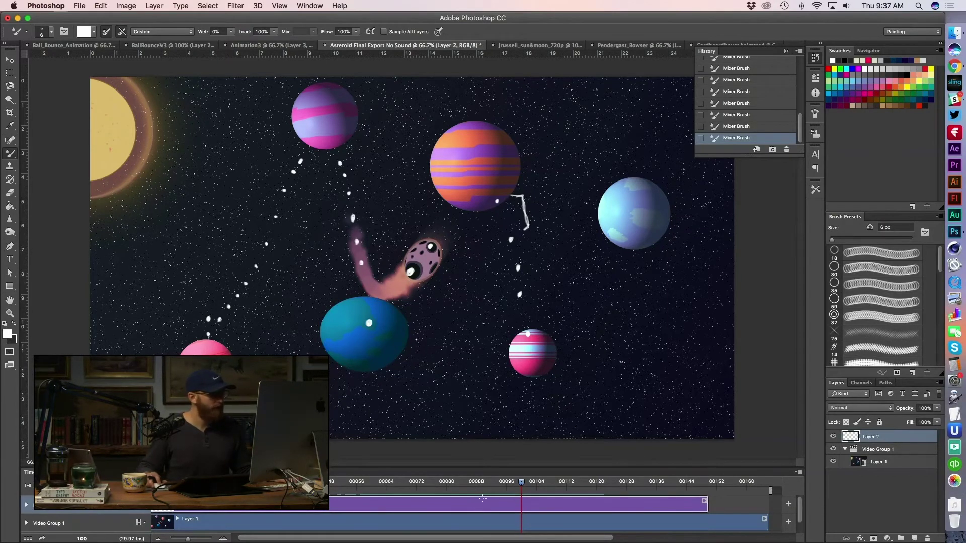
- Hide Layer 2, play the asteroid animation without the sketch notes, and show the layer again
{"action": "left_click", "coordinate": [833, 437]}
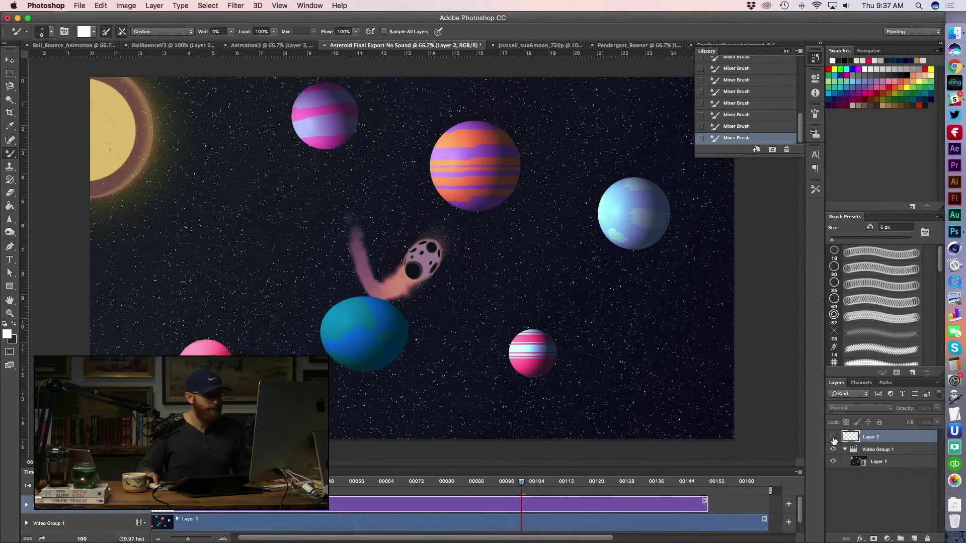
{"action": "key", "text": "space"}
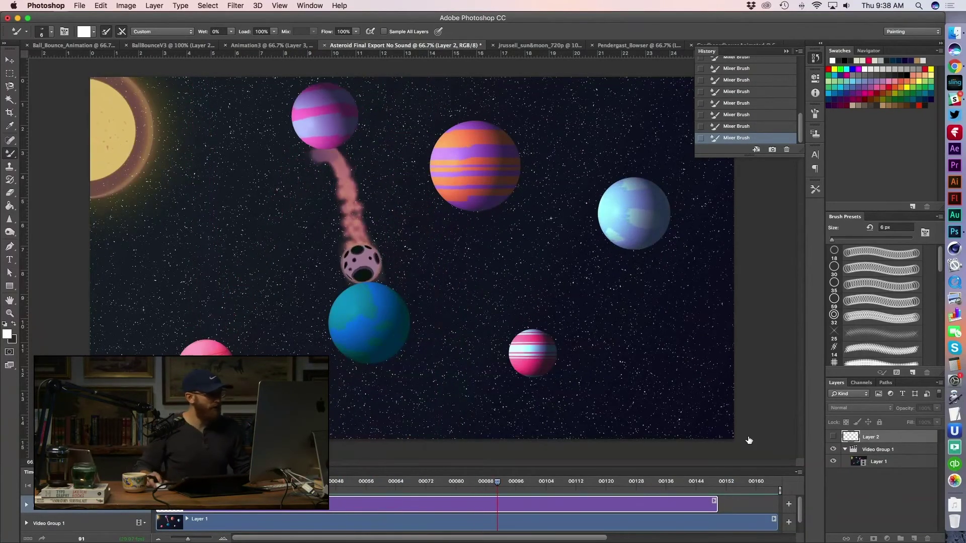
{"action": "left_click", "coordinate": [833, 436]}
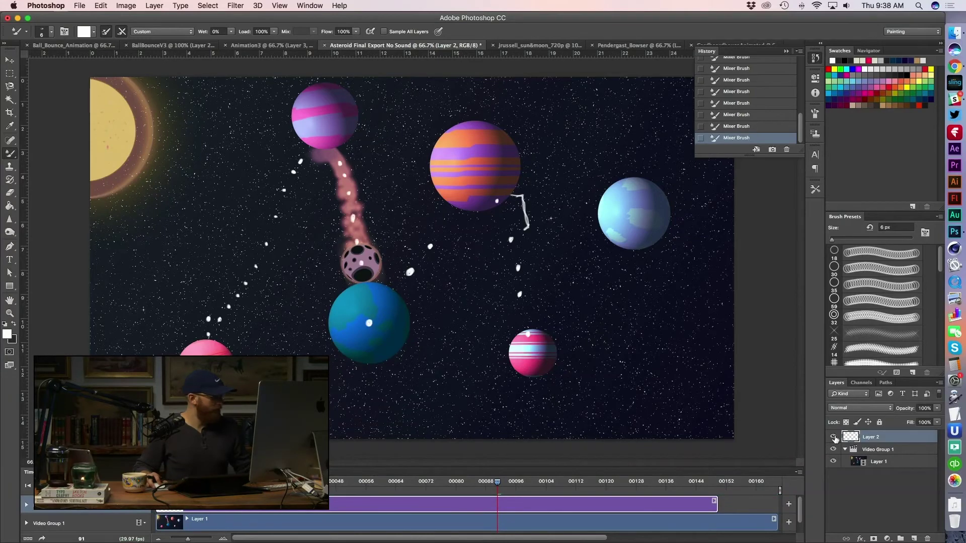
- Switch to Slack to check the _general channel for new messages, and return to Photoshop
{"action": "key", "text": "super+Tab"}
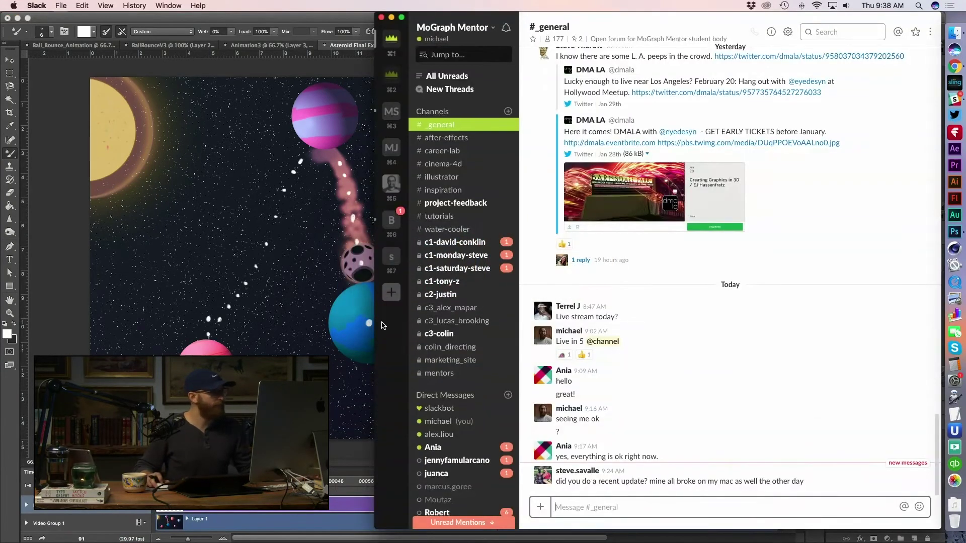
{"action": "left_click", "coordinate": [333, 23]}
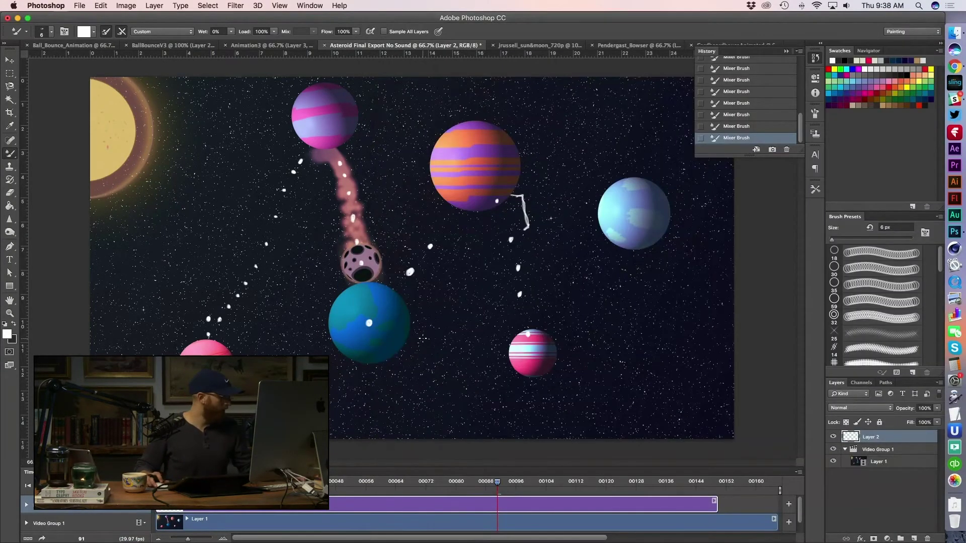
- Bring up the sun and moon document, switch to Finder and look up the student's folder
{"action": "key", "text": "ctrl+Tab"}
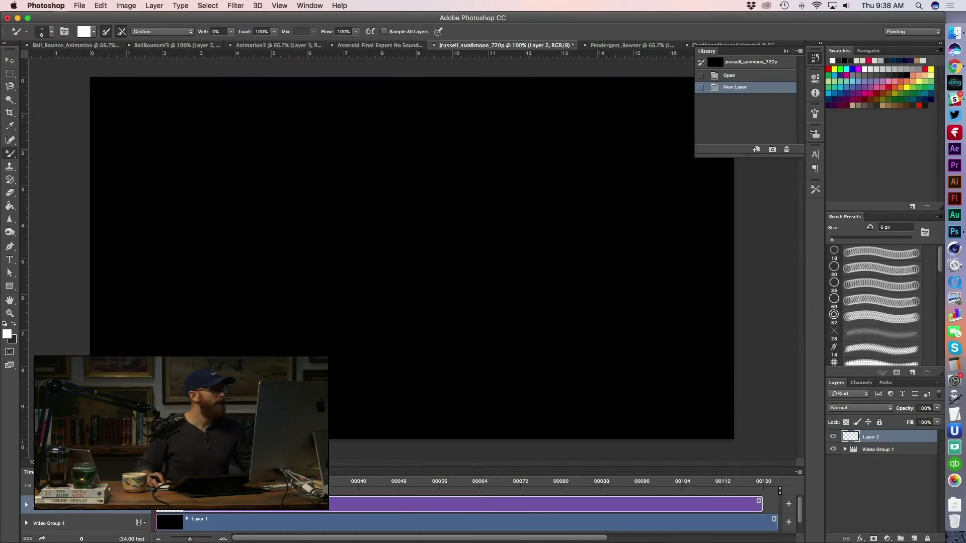
{"action": "key", "text": "super+Tab"}
{"action": "key", "text": "super+Tab"}
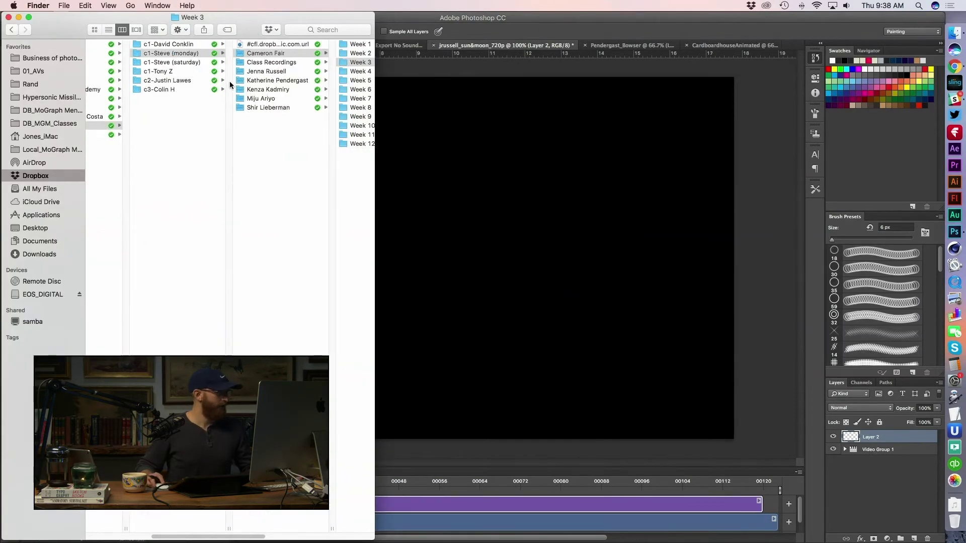
{"action": "left_click", "coordinate": [266, 70]}
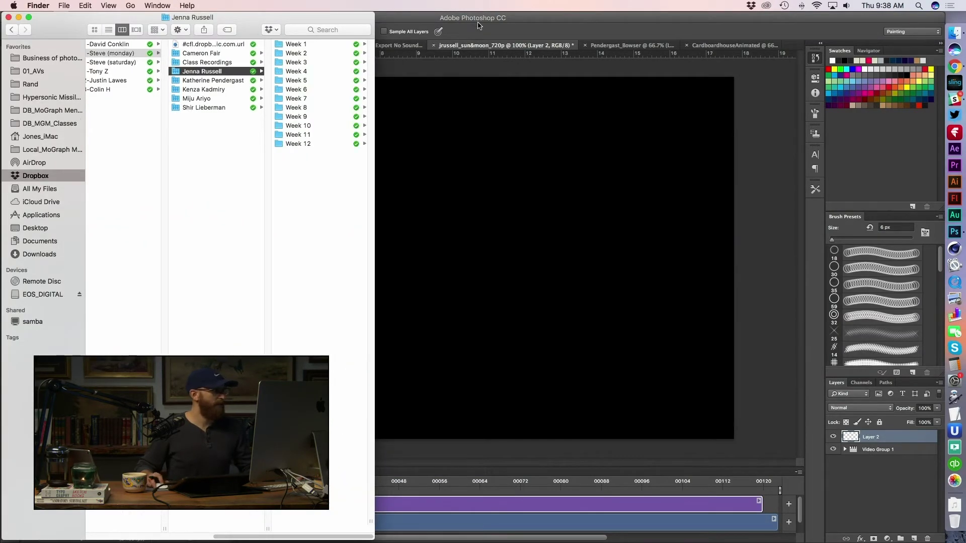
- Return to Photoshop and play the sun and moon animation with the system volume raised
{"action": "left_click", "coordinate": [634, 17]}
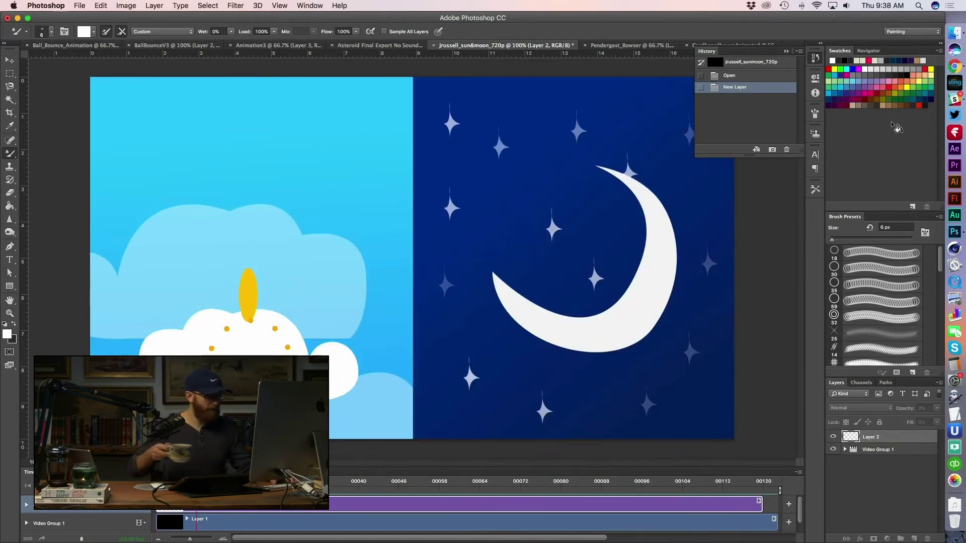
{"action": "key", "text": "XF86AudioRaiseVolume"}
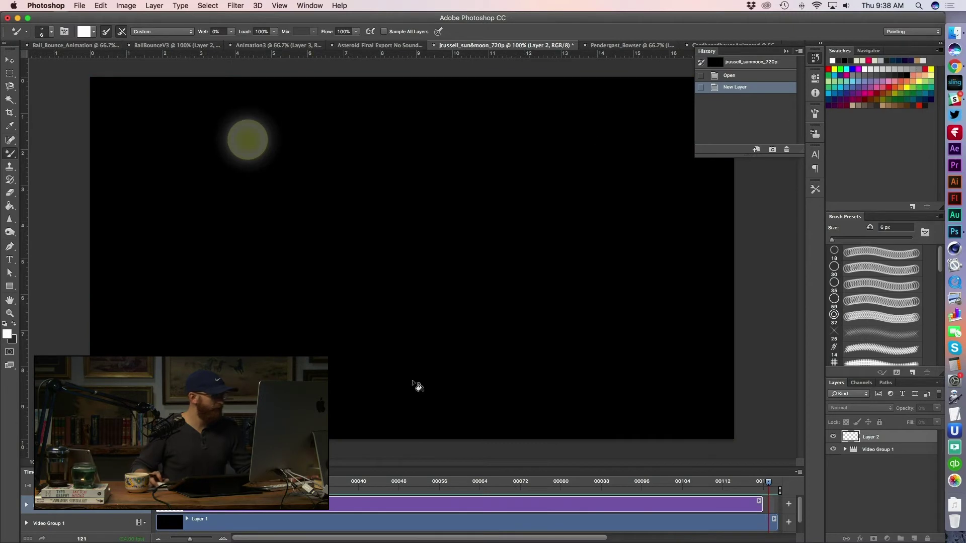
{"action": "key", "text": "space"}
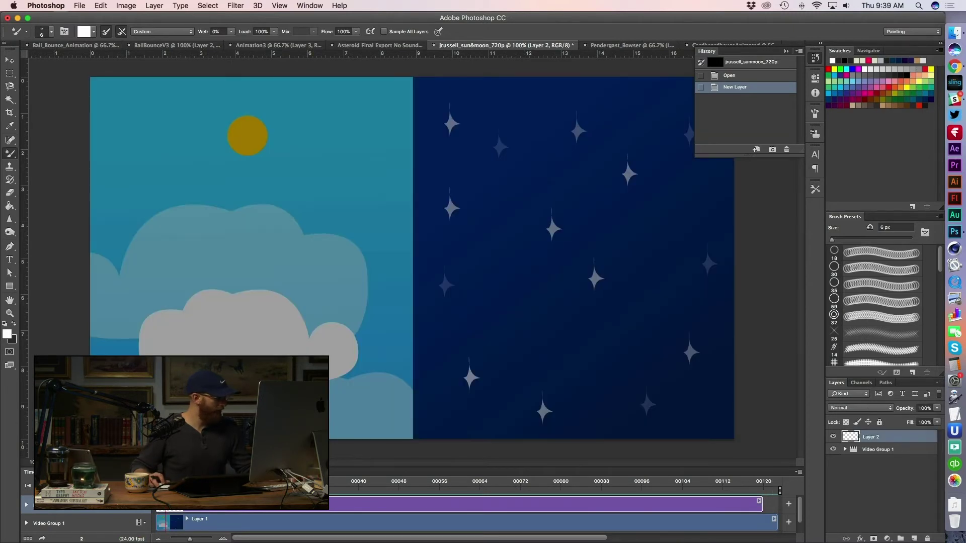
- Step through the opening frames and compare the sun's shape on frames 5 and 6
{"action": "key", "text": "Right"}
{"action": "key", "text": "Right"}
{"action": "key", "text": "Right"}
{"action": "key", "text": "Right"}
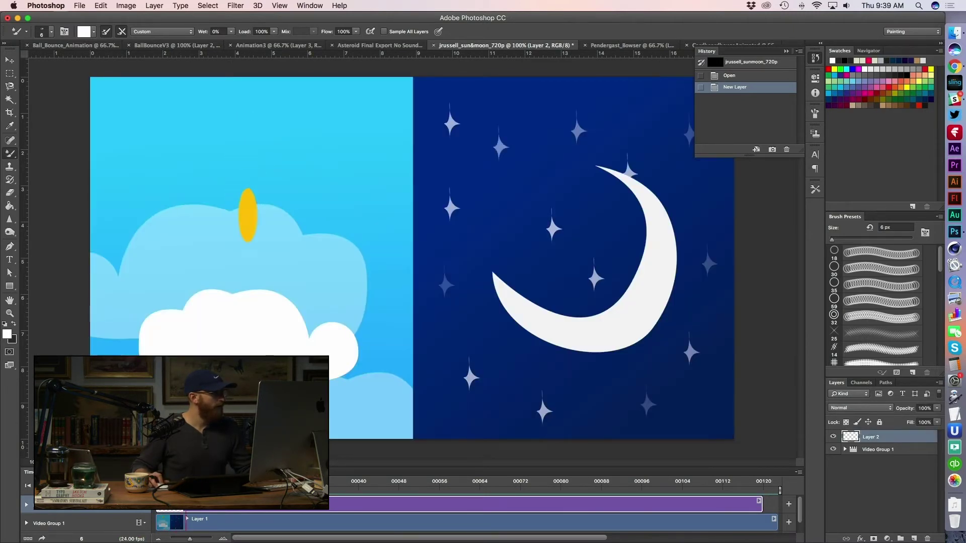
{"action": "key", "text": "Left"}
{"action": "key", "text": "Right"}
{"action": "key", "text": "Left"}
{"action": "key", "text": "Right"}
{"action": "key", "text": "Left"}
{"action": "key", "text": "Right"}
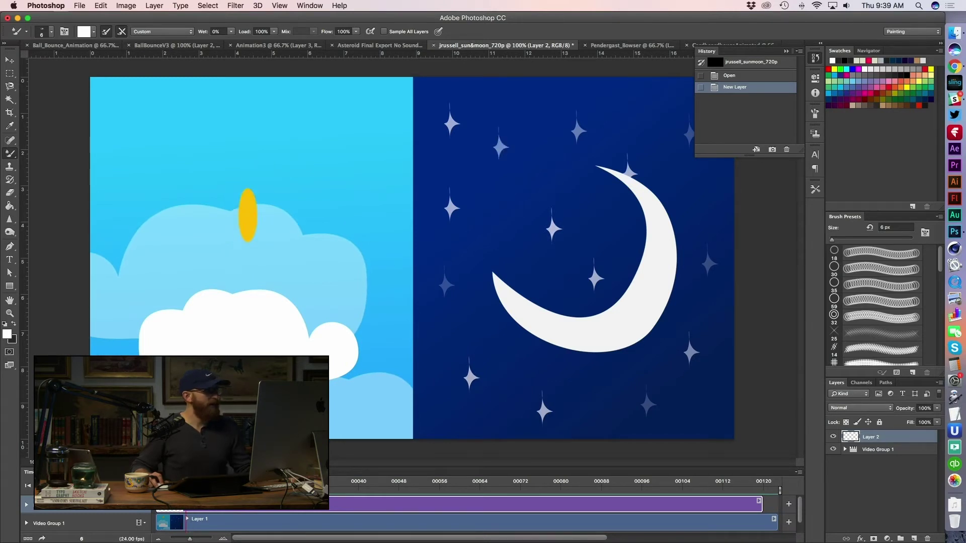
- Follow the stretched sun frame by frame down to the white cloud, and step back to frame 5
{"action": "key", "text": "Right"}
{"action": "key", "text": "Right"}
{"action": "key", "text": "Right"}
{"action": "key", "text": "Right"}
{"action": "key", "text": "Right"}
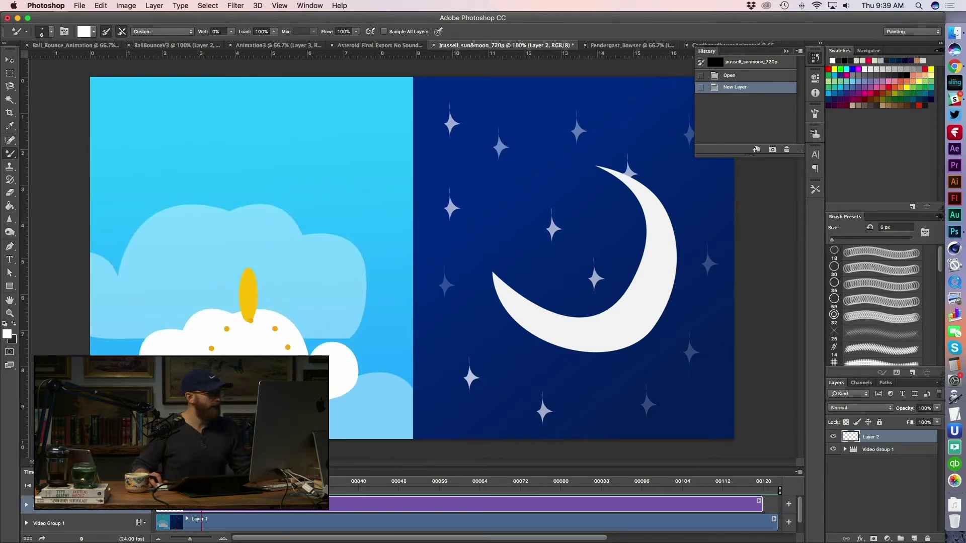
{"action": "key", "text": "Left"}
{"action": "key", "text": "Left"}
{"action": "key", "text": "Left"}
{"action": "key", "text": "Left"}
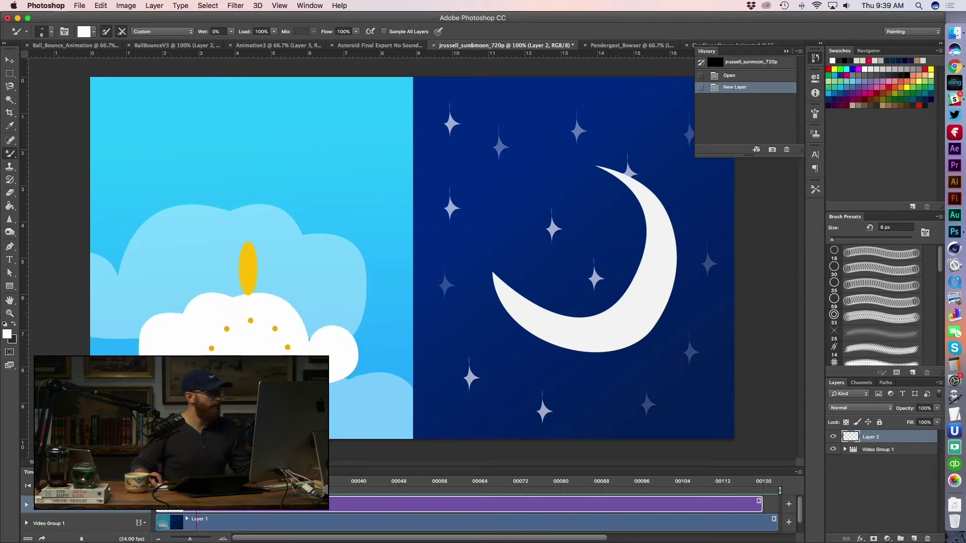
{"action": "key", "text": "Left"}
{"action": "key", "text": "Left"}
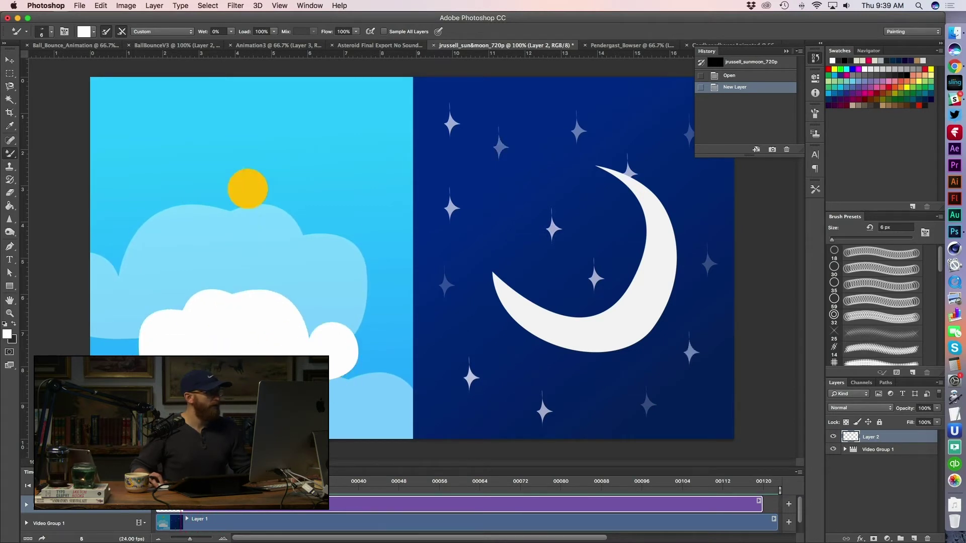
- Step back and forth around frame 6 to examine the sun's change from round to stretched, ending on frame 5
{"action": "key", "text": "Right"}
{"action": "key", "text": "Left"}
{"action": "key", "text": "Right"}
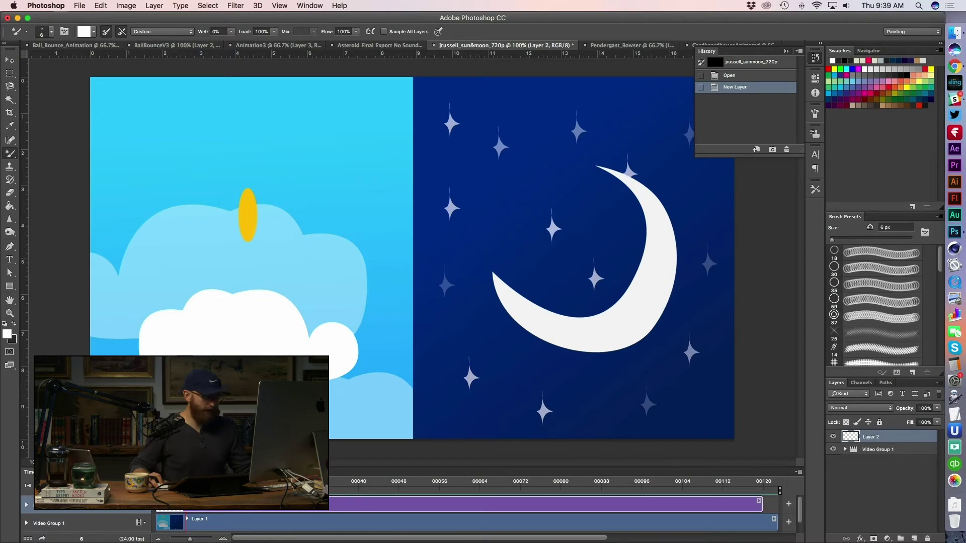
{"action": "key", "text": "Right"}
{"action": "key", "text": "Left"}
{"action": "key", "text": "Left"}
{"action": "key", "text": "Left"}
{"action": "key", "text": "Right"}
{"action": "key", "text": "Right"}
{"action": "key", "text": "Right"}
{"action": "key", "text": "Right"}
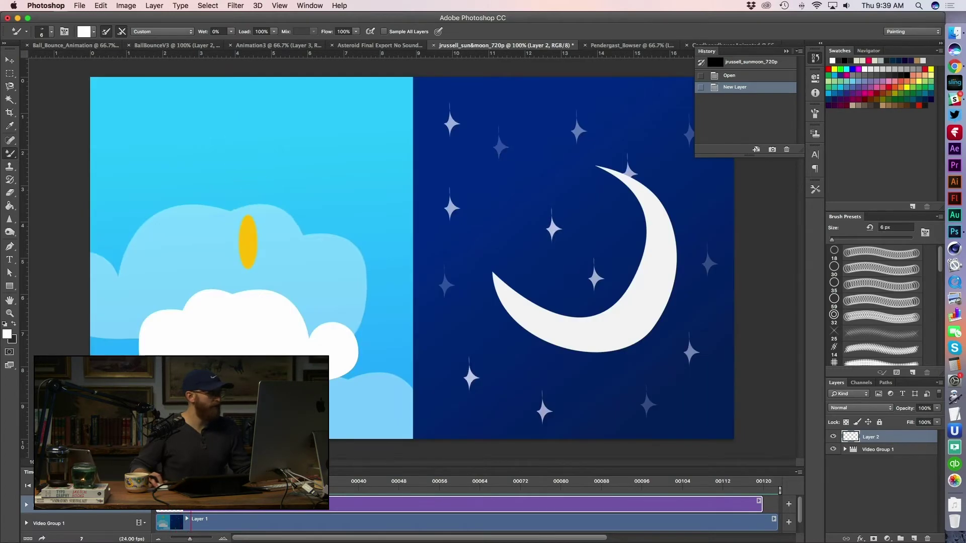
{"action": "key", "text": "Left"}
{"action": "key", "text": "Left"}
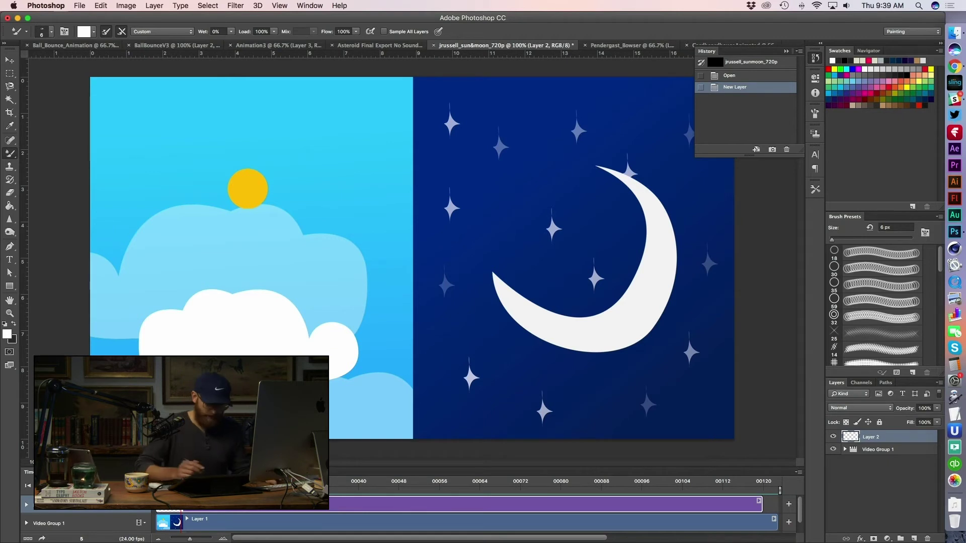
- On Layer 2, outline the round sun at frame 5 and the stretched sun at frame 6 with the Mixer Brush
{"action": "mouse_move", "coordinate": [238, 171]}
{"action": "left_mouse_down"}
{"action": "mouse_move", "coordinate": [235, 204]}
{"action": "mouse_move", "coordinate": [264, 193]}
{"action": "mouse_move", "coordinate": [253, 169]}
{"action": "mouse_move", "coordinate": [229, 186]}
{"action": "left_mouse_up"}
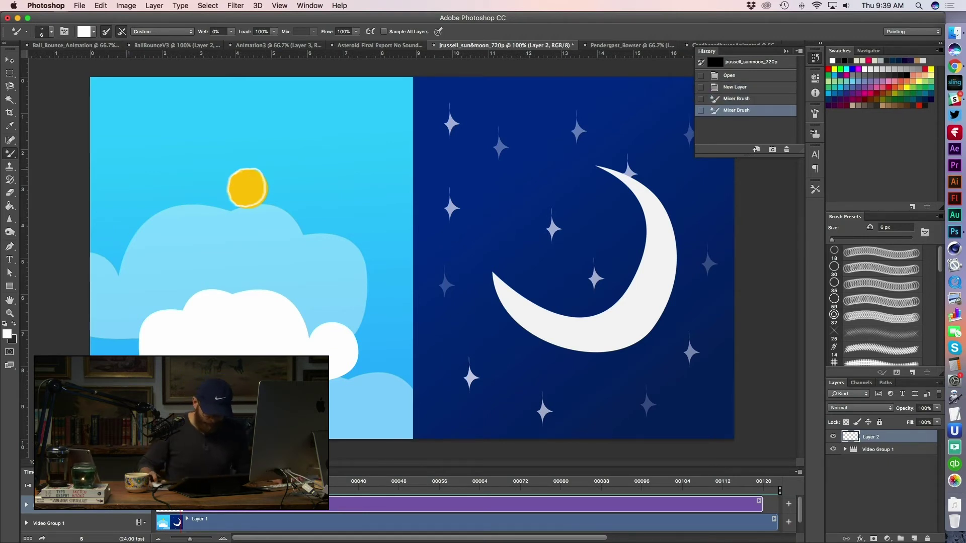
{"action": "key", "text": "Right"}
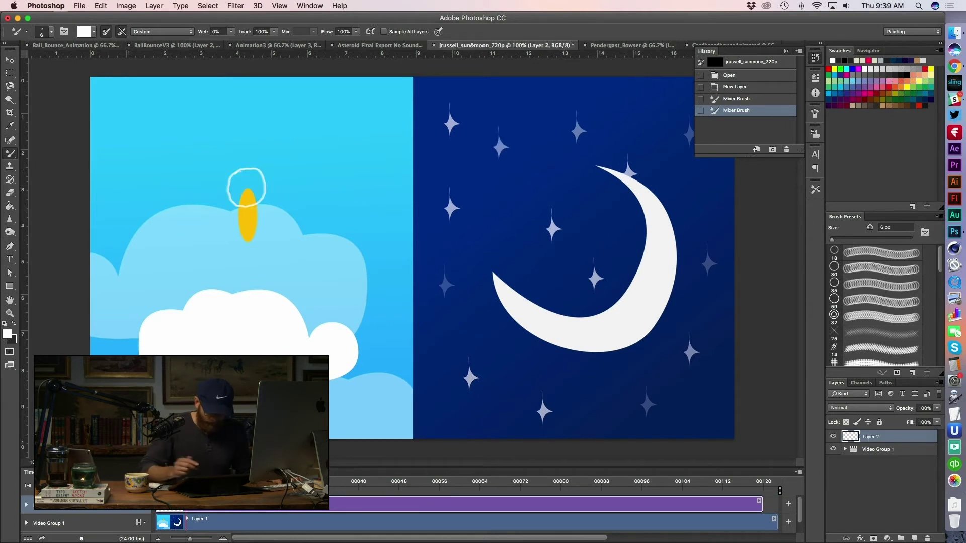
{"action": "mouse_move", "coordinate": [240, 220]}
{"action": "left_mouse_down"}
{"action": "mouse_move", "coordinate": [250, 187]}
{"action": "mouse_move", "coordinate": [242, 237]}
{"action": "mouse_move", "coordinate": [255, 222]}
{"action": "mouse_move", "coordinate": [253, 181]}
{"action": "left_mouse_up"}
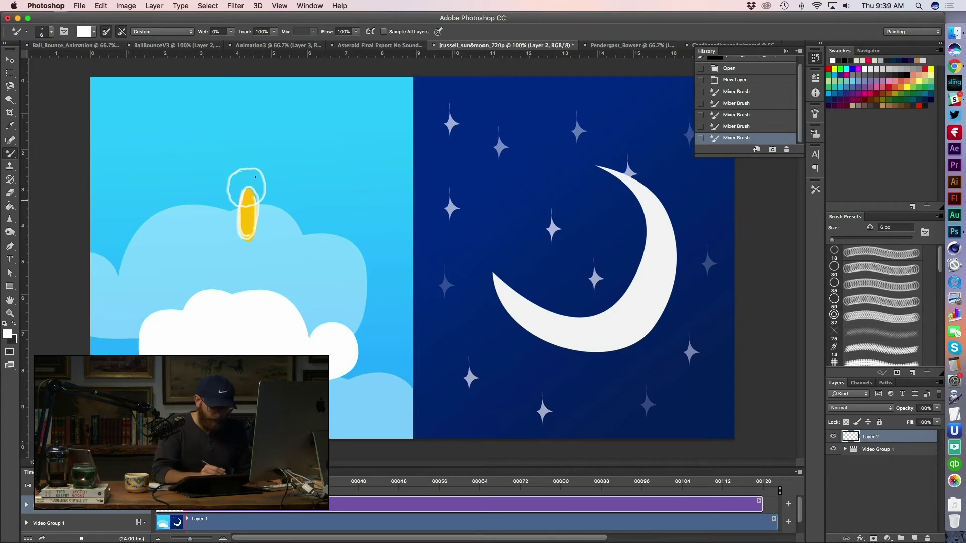
- Scribble a temporary mark beside the sun outlines and remove it with the Eraser
{"action": "left_click_drag", "start_coordinate": [288, 187], "coordinate": [289, 198]}
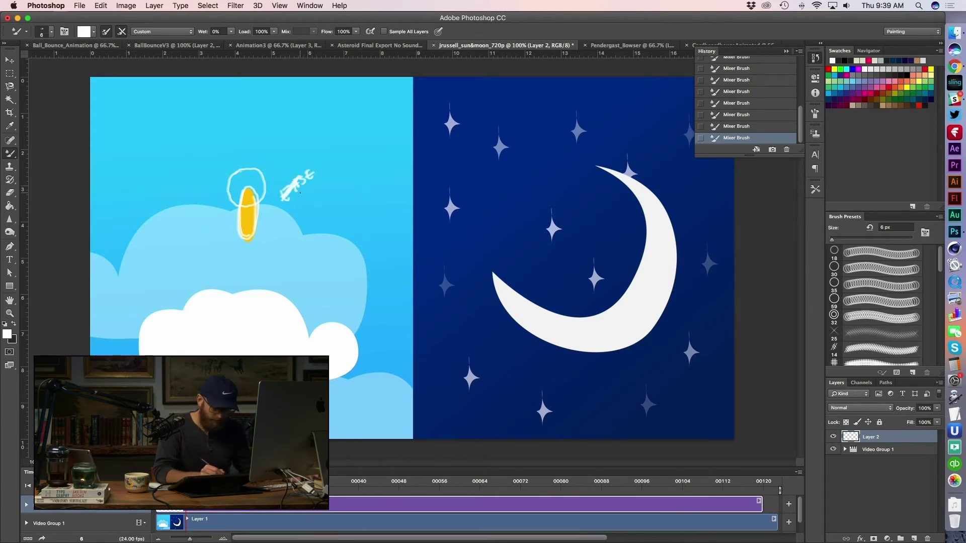
{"action": "key", "text": "e"}
{"action": "mouse_move", "coordinate": [300, 192]}
{"action": "left_mouse_down"}
{"action": "mouse_move", "coordinate": [312, 175]}
{"action": "mouse_move", "coordinate": [299, 207]}
{"action": "left_mouse_up"}
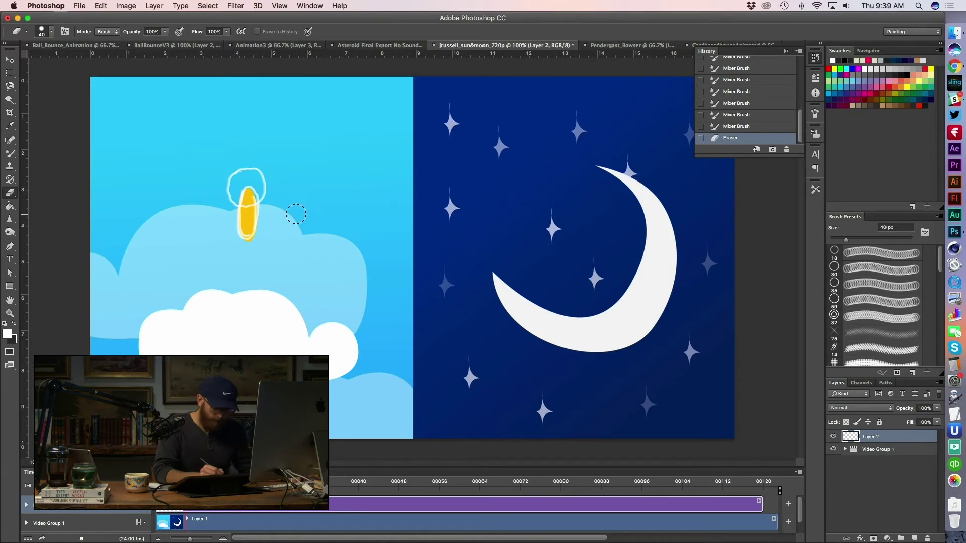
- With the Mixer Brush, sketch an in-between oval overlapping the round and stretched sun outlines
{"action": "key", "text": "b"}
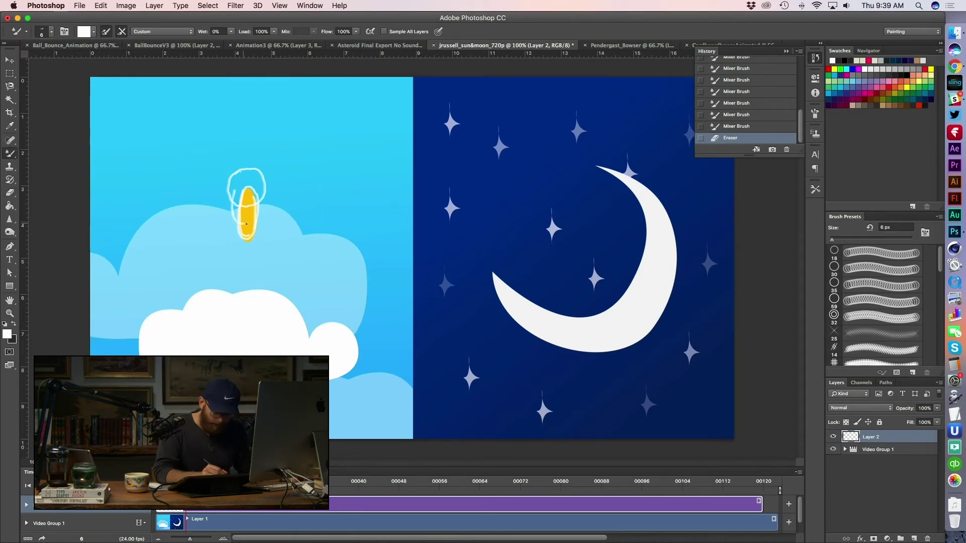
{"action": "left_click_drag", "start_coordinate": [258, 204], "coordinate": [257, 211]}
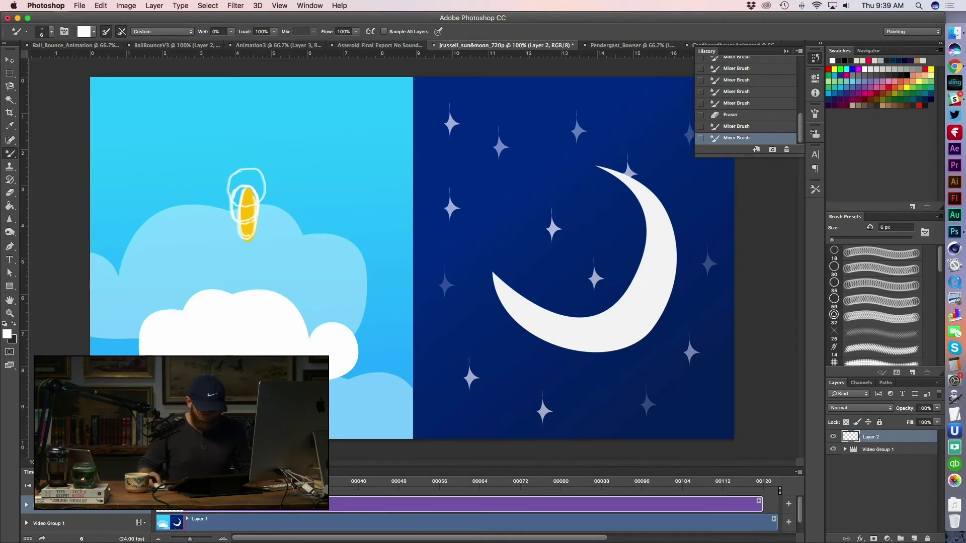
- Play ahead to the moon scene, bracket the glowing ball's arc between frames 32 and 39, and label it "Good!"
{"action": "key", "text": "space"}
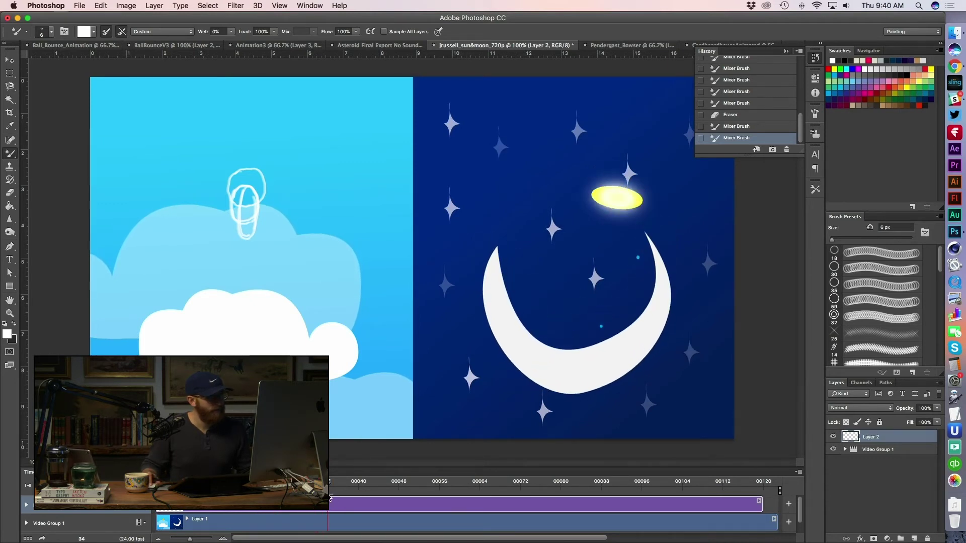
{"action": "mouse_move", "coordinate": [350, 497]}
{"action": "left_mouse_down"}
{"action": "mouse_move", "coordinate": [308, 497]}
{"action": "mouse_move", "coordinate": [318, 497]}
{"action": "left_mouse_up"}
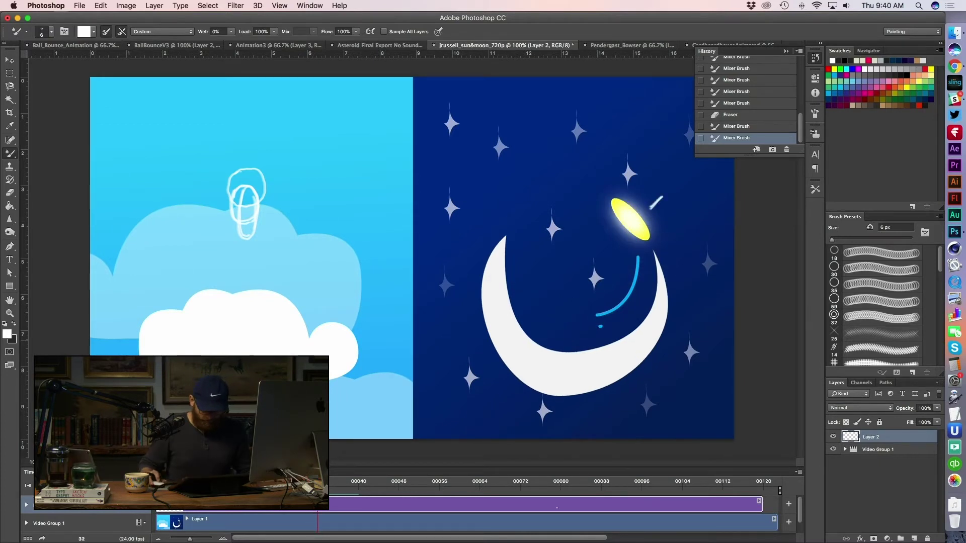
{"action": "left_click_drag", "start_coordinate": [317, 488], "coordinate": [354, 487]}
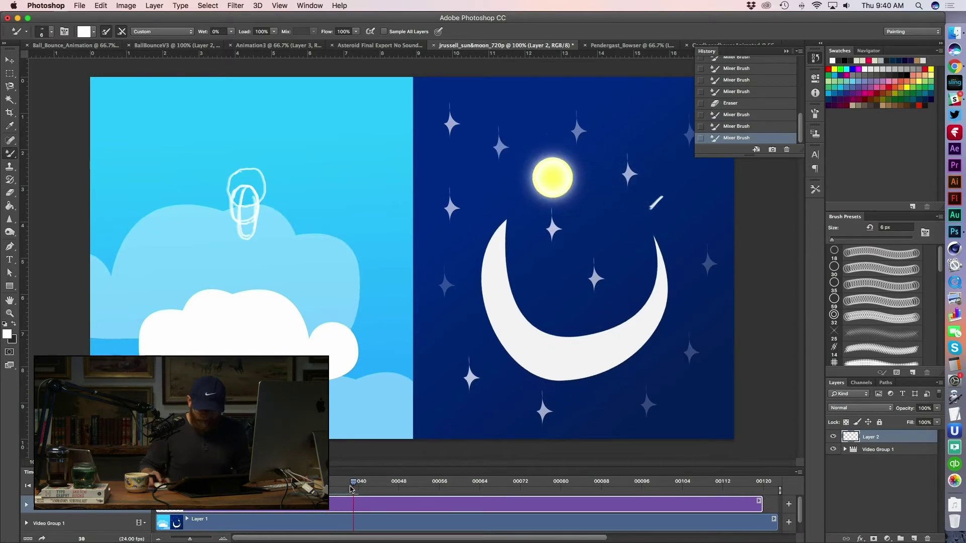
{"action": "mouse_move", "coordinate": [563, 129]}
{"action": "left_mouse_down"}
{"action": "mouse_move", "coordinate": [623, 147]}
{"action": "mouse_move", "coordinate": [662, 197]}
{"action": "left_mouse_up"}
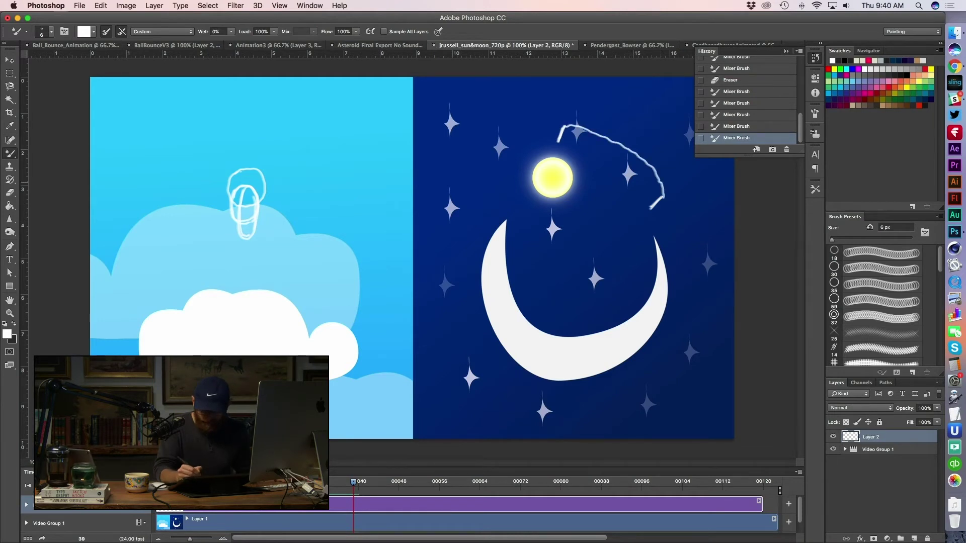
{"action": "left_click_drag", "start_coordinate": [637, 120], "coordinate": [648, 119]}
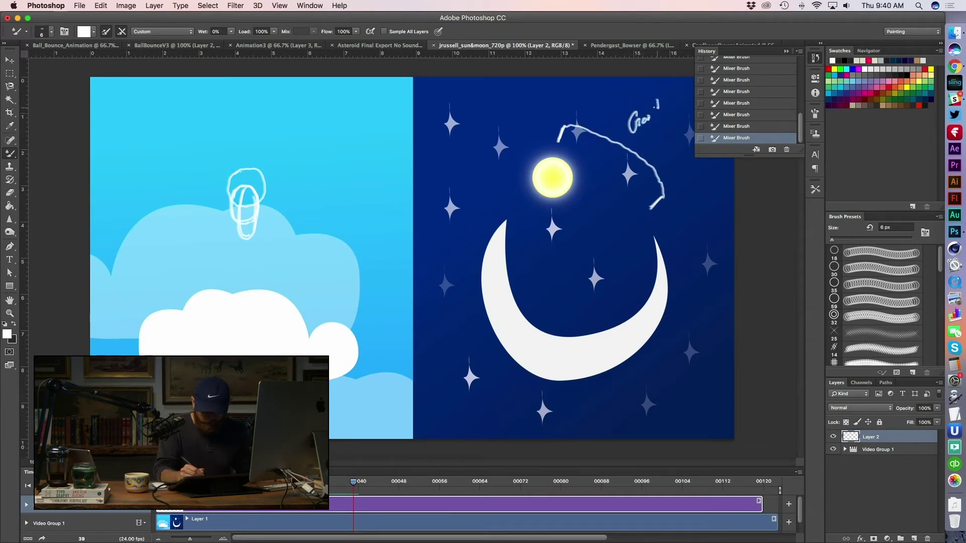
{"action": "left_click", "coordinate": [666, 108]}
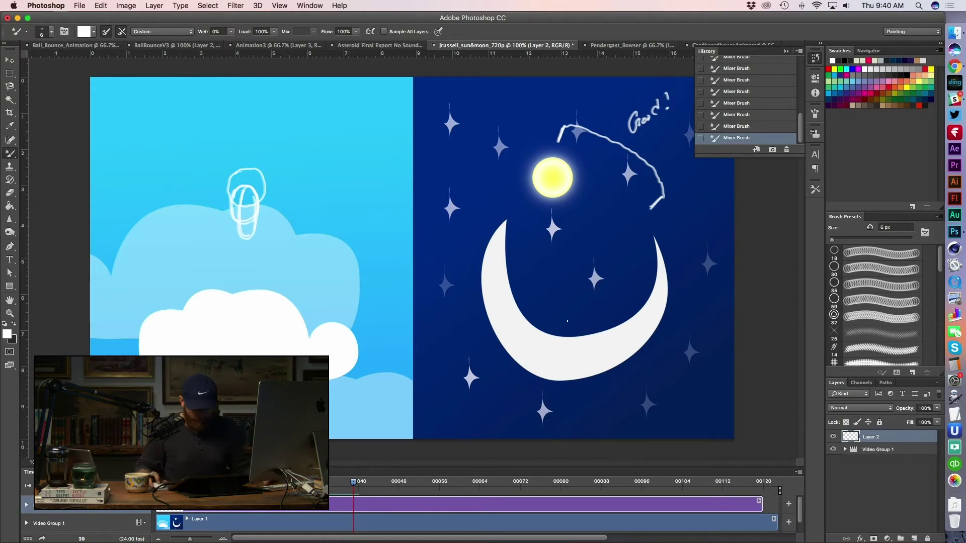
- Dot the glowing ball's position on frames 38, 39 and 40, keeping the dots on Layer 2
{"action": "mouse_move", "coordinate": [355, 484]}
{"action": "left_mouse_down"}
{"action": "mouse_move", "coordinate": [394, 485]}
{"action": "mouse_move", "coordinate": [347, 485]}
{"action": "left_mouse_up"}
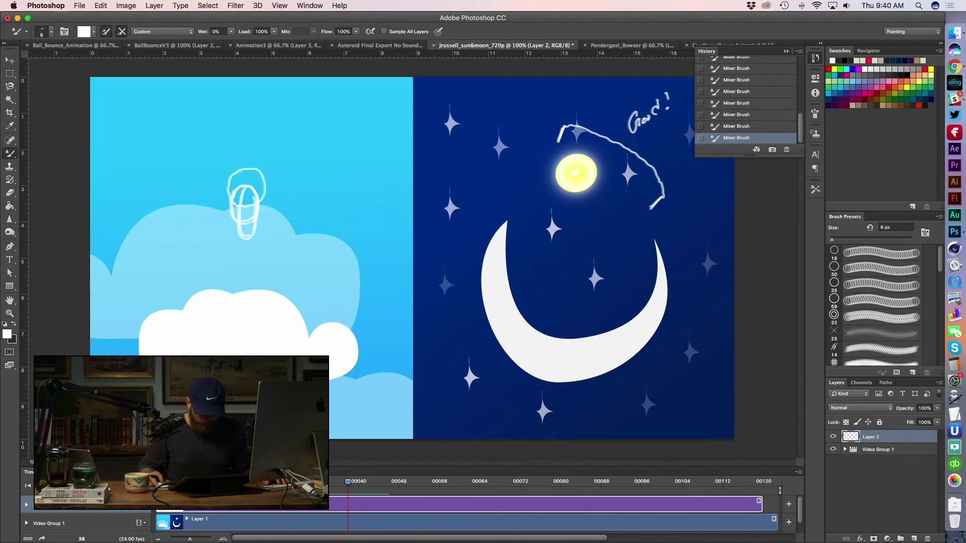
{"action": "left_click_drag", "start_coordinate": [350, 484], "coordinate": [352, 484]}
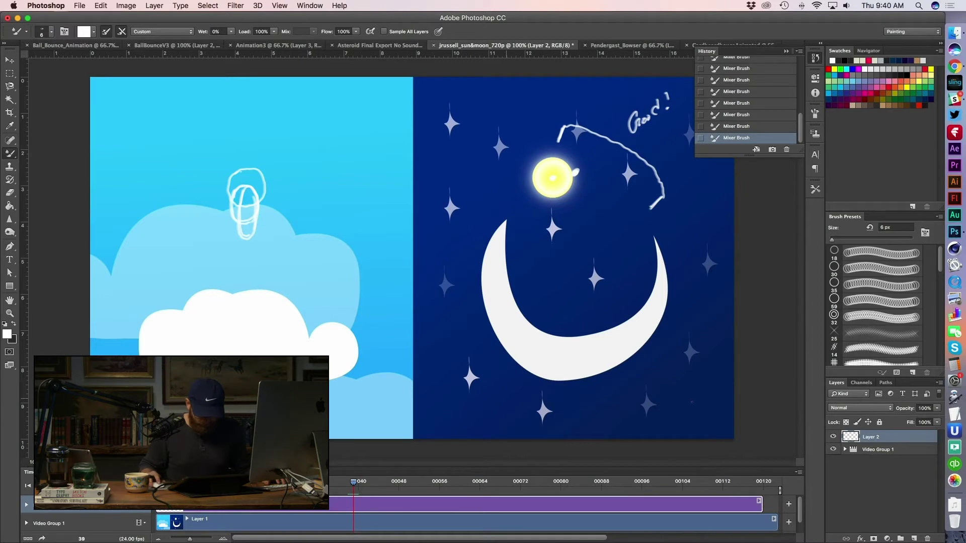
{"action": "left_click", "coordinate": [576, 522]}
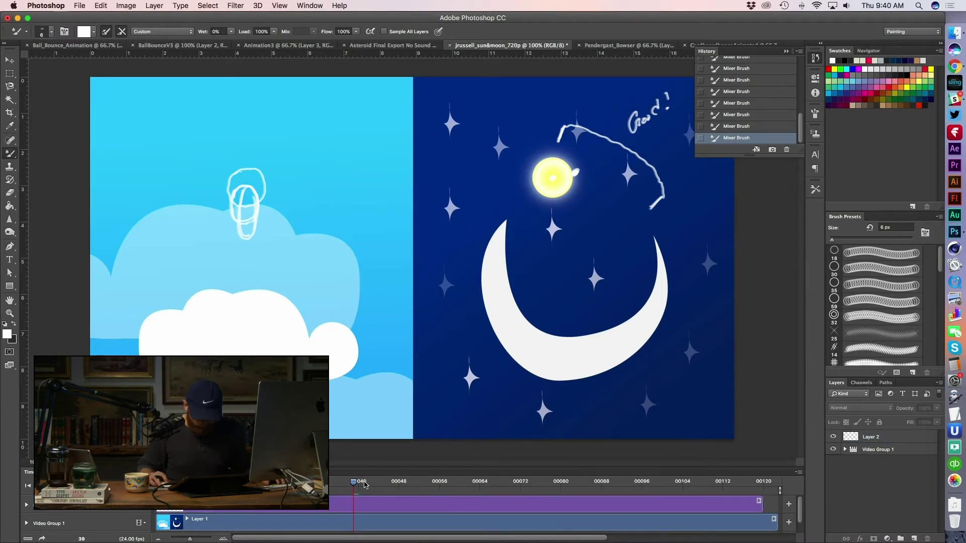
{"action": "left_click_drag", "start_coordinate": [355, 482], "coordinate": [359, 482]}
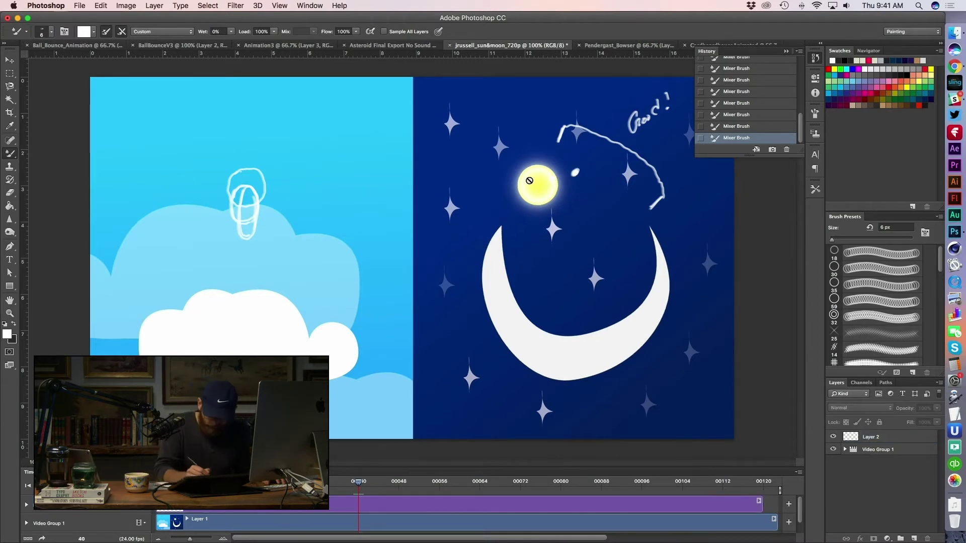
{"action": "left_click", "coordinate": [374, 504]}
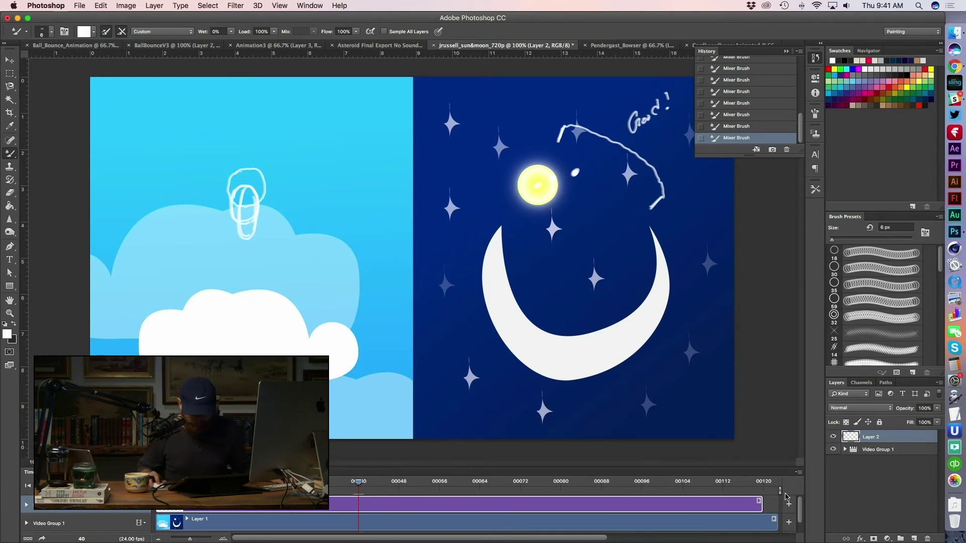
- Continue dotting the glowing ball's position from frame 41 to 44 as it moves toward the moon's tip
{"action": "left_click_drag", "start_coordinate": [360, 484], "coordinate": [364, 484]}
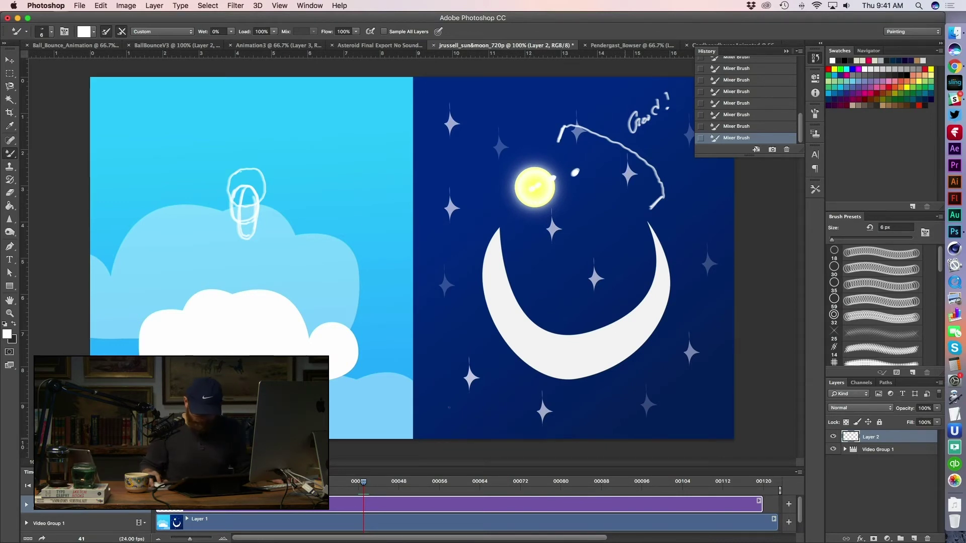
{"action": "left_click_drag", "start_coordinate": [366, 484], "coordinate": [374, 484]}
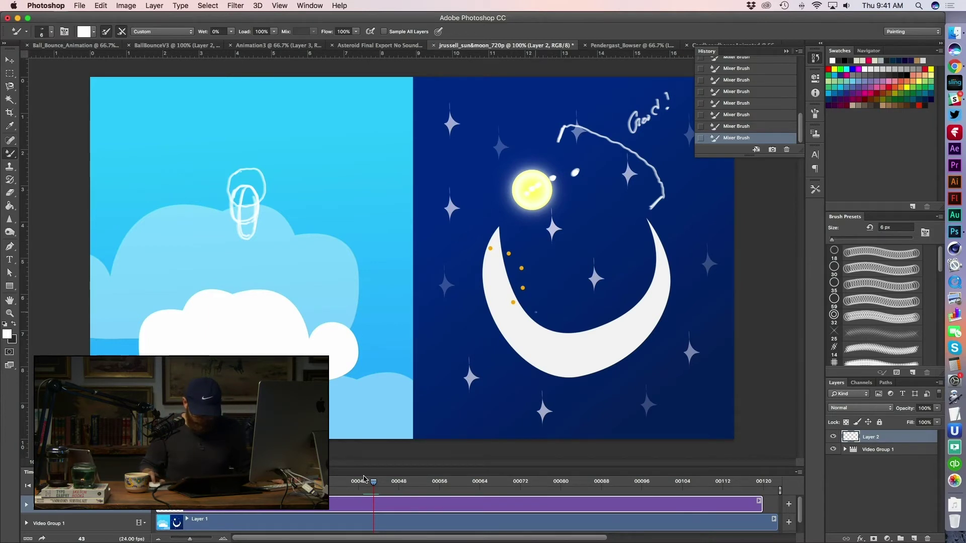
{"action": "left_click_drag", "start_coordinate": [372, 483], "coordinate": [378, 484]}
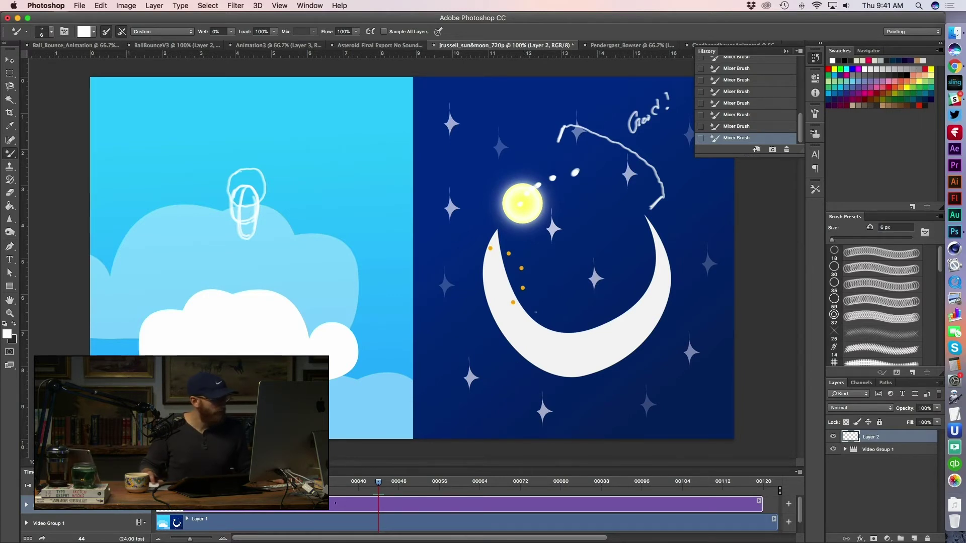
- Step from frame 45 to 49, dotting the glowing ball's position on each frame as it slides along the moon's inner curve
{"action": "left_click_drag", "start_coordinate": [380, 484], "coordinate": [384, 484]}
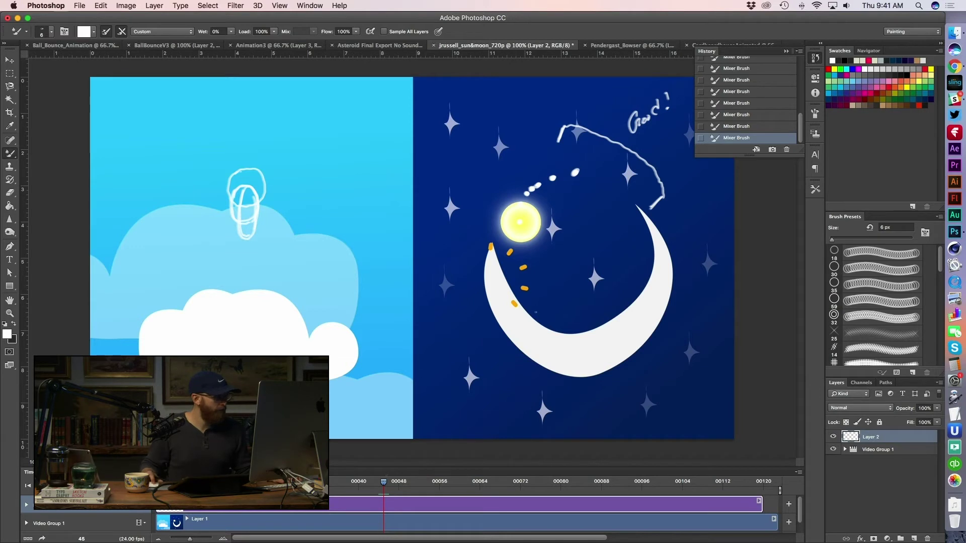
{"action": "left_click", "coordinate": [388, 485]}
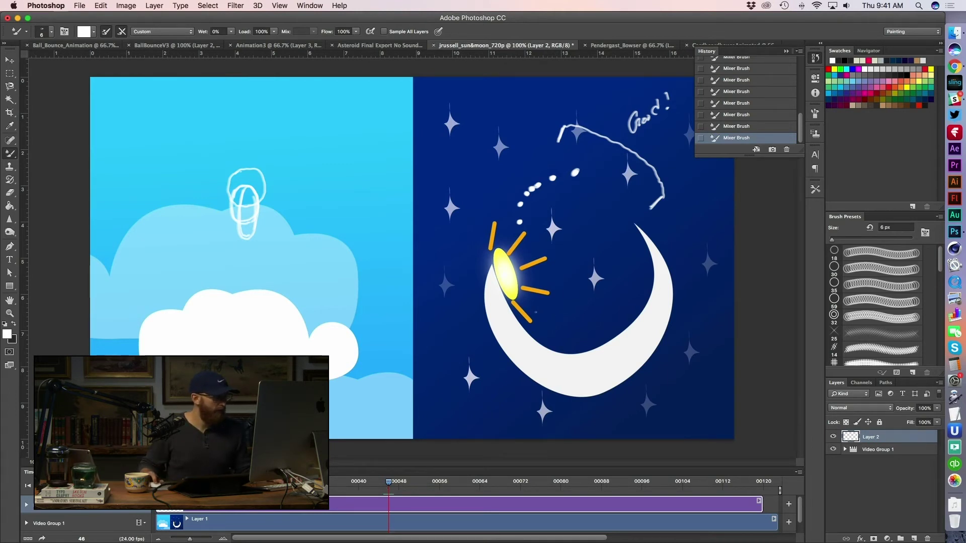
{"action": "left_click_drag", "start_coordinate": [389, 484], "coordinate": [393, 484]}
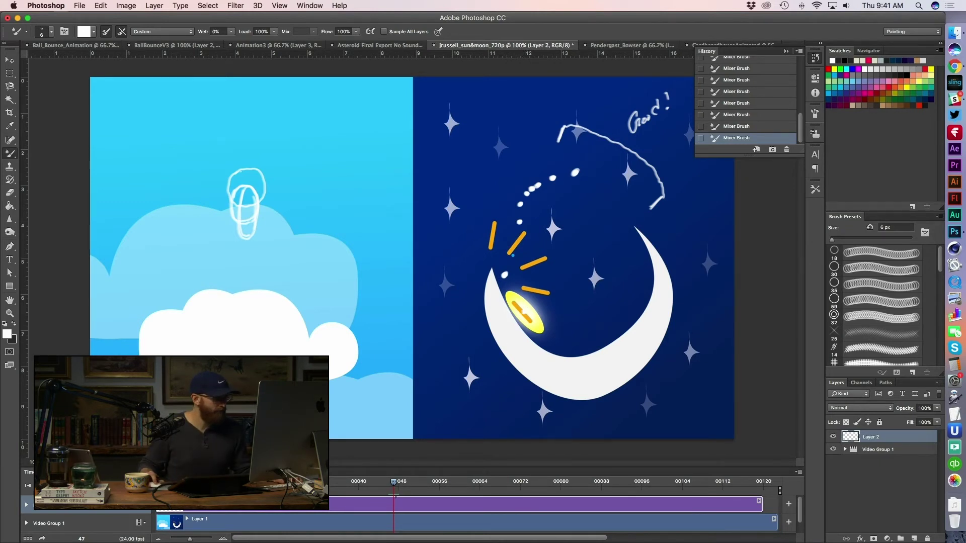
{"action": "left_click_drag", "start_coordinate": [395, 486], "coordinate": [398, 485]}
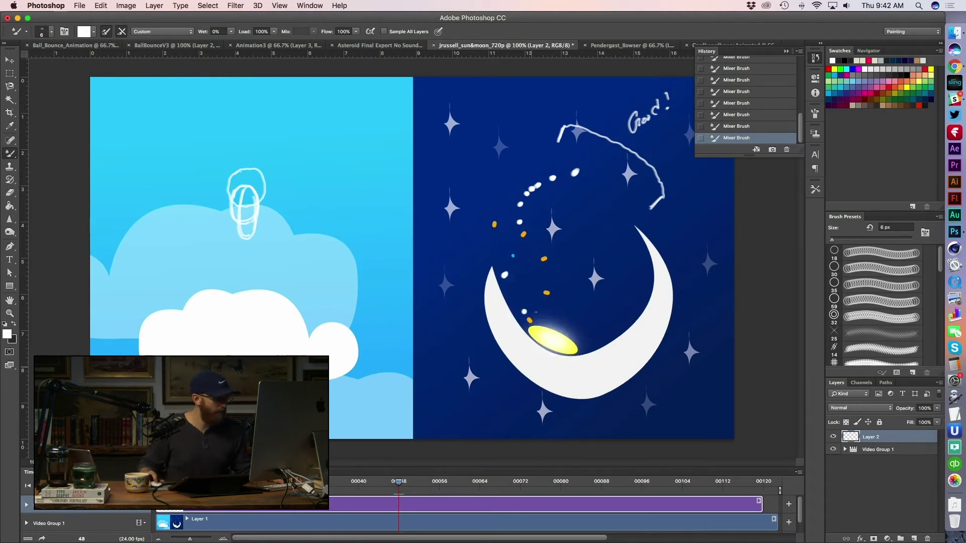
{"action": "left_click_drag", "start_coordinate": [399, 483], "coordinate": [404, 486]}
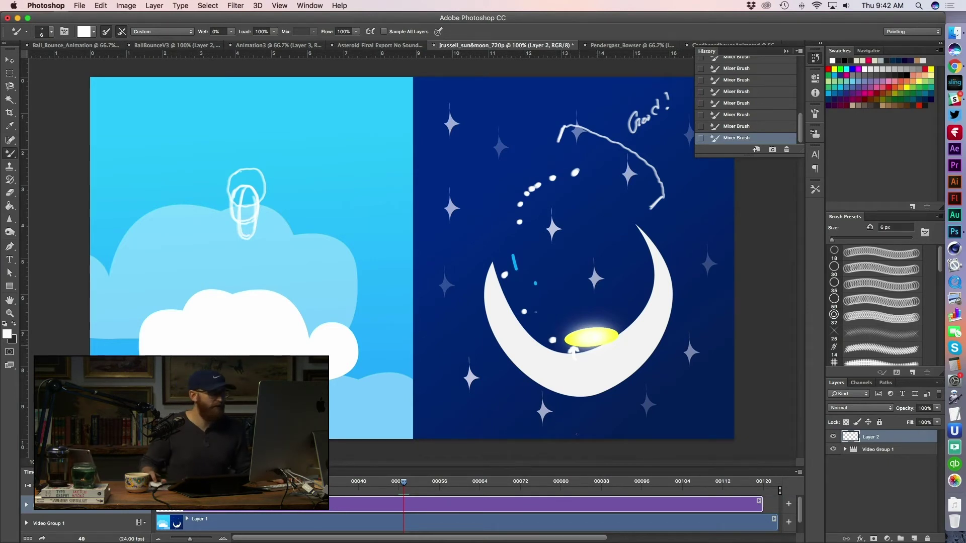
- Return to frame 45, sketch a small mark beside the glowing ball, and play the moon scene back
{"action": "left_click_drag", "start_coordinate": [404, 482], "coordinate": [383, 482]}
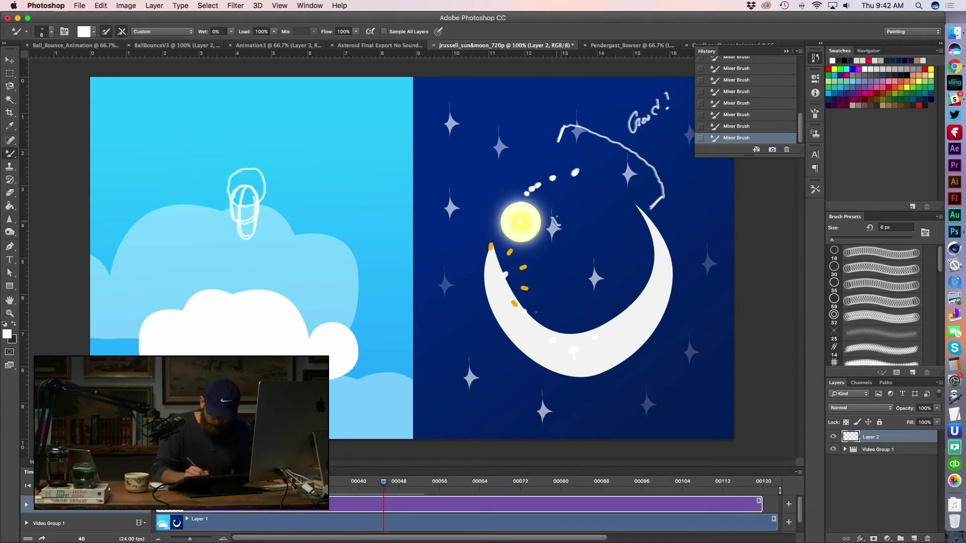
{"action": "left_click_drag", "start_coordinate": [558, 216], "coordinate": [551, 225]}
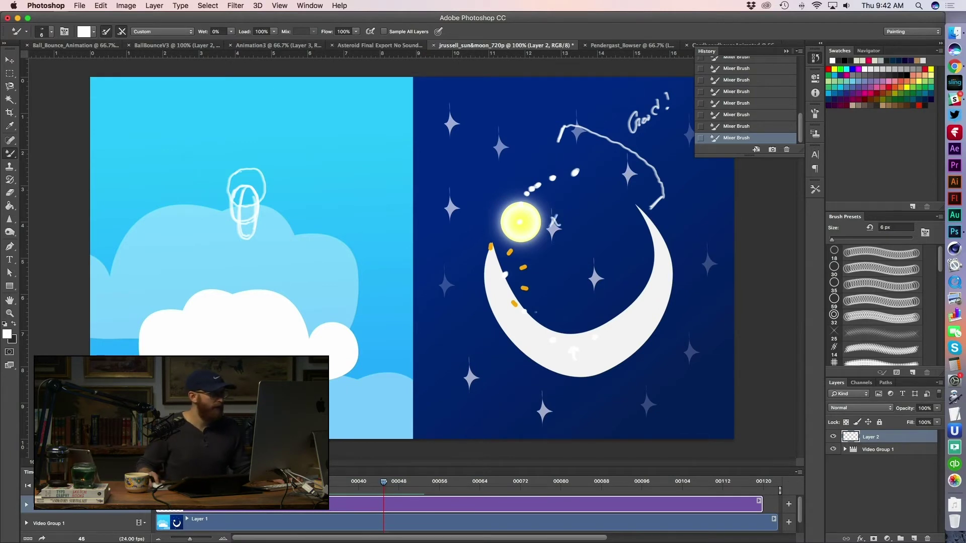
{"action": "mouse_move", "coordinate": [383, 482]}
{"action": "left_mouse_down"}
{"action": "mouse_move", "coordinate": [375, 483]}
{"action": "mouse_move", "coordinate": [393, 483]}
{"action": "mouse_move", "coordinate": [366, 487]}
{"action": "mouse_move", "coordinate": [425, 489]}
{"action": "mouse_move", "coordinate": [355, 484]}
{"action": "mouse_move", "coordinate": [504, 473]}
{"action": "mouse_move", "coordinate": [383, 470]}
{"action": "left_mouse_up"}
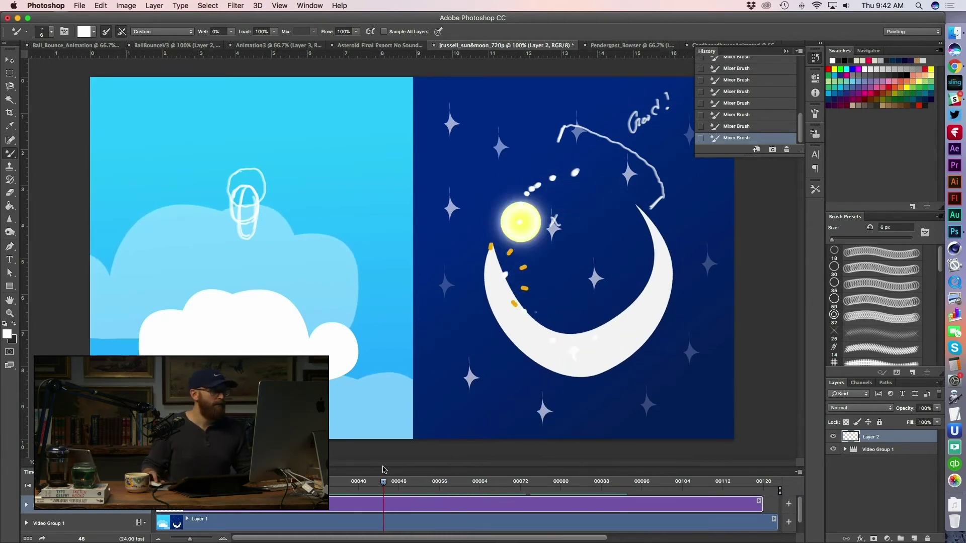
{"action": "key", "text": "space"}
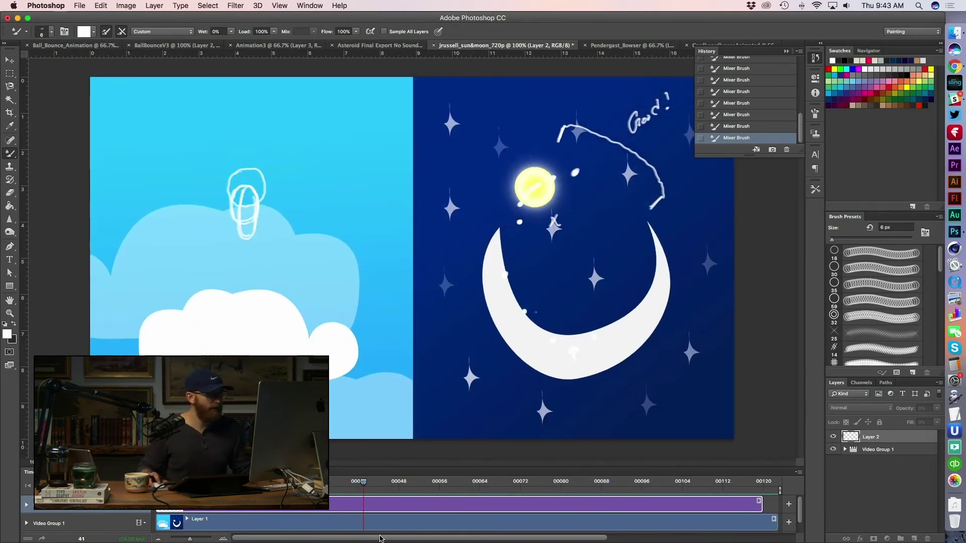
- Compare frames 50 and 45, and on frame 46 sketch a stretched oval above the glowing ball with an arrow pointing at it
{"action": "mouse_move", "coordinate": [403, 486]}
{"action": "left_mouse_down"}
{"action": "mouse_move", "coordinate": [342, 484]}
{"action": "mouse_move", "coordinate": [417, 484]}
{"action": "mouse_move", "coordinate": [360, 484]}
{"action": "mouse_move", "coordinate": [409, 486]}
{"action": "left_mouse_up"}
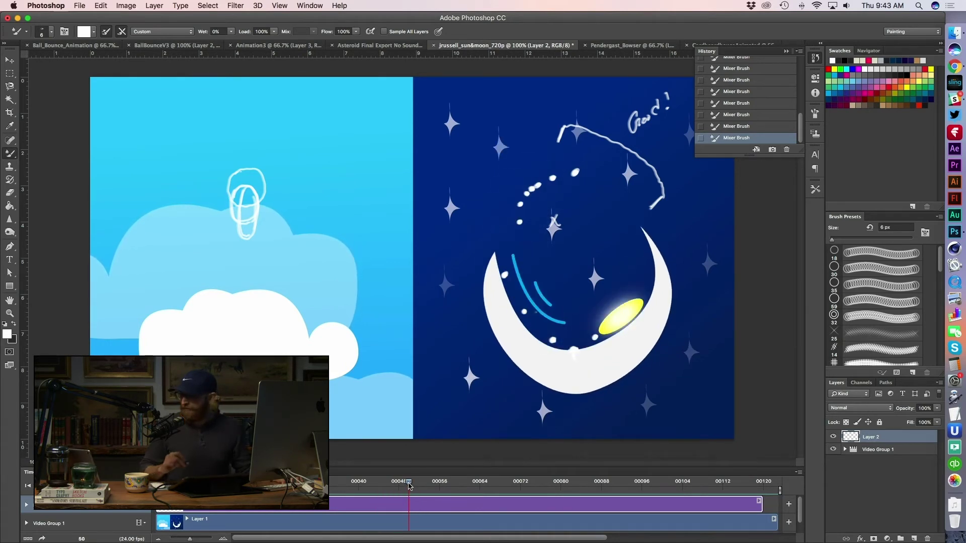
{"action": "left_click", "coordinate": [409, 486]}
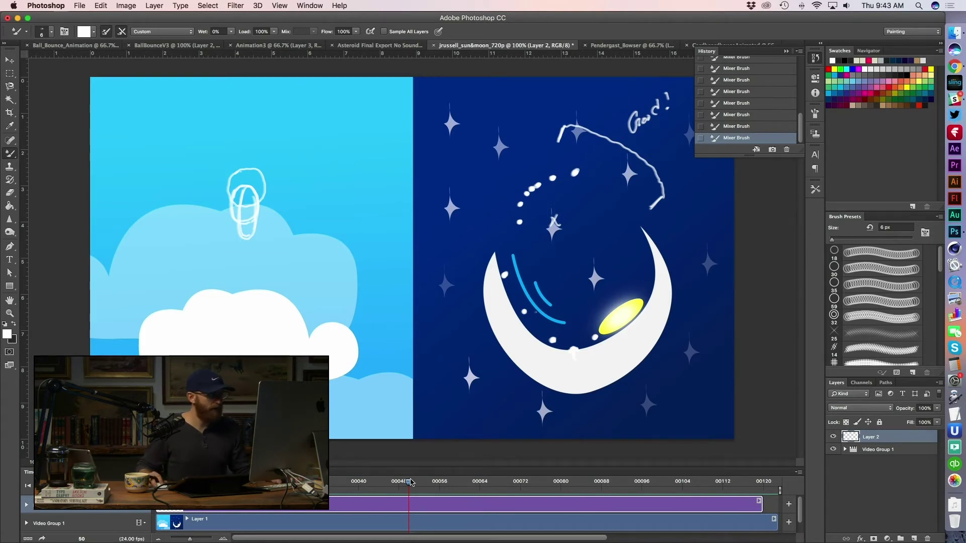
{"action": "left_click_drag", "start_coordinate": [408, 483], "coordinate": [384, 483]}
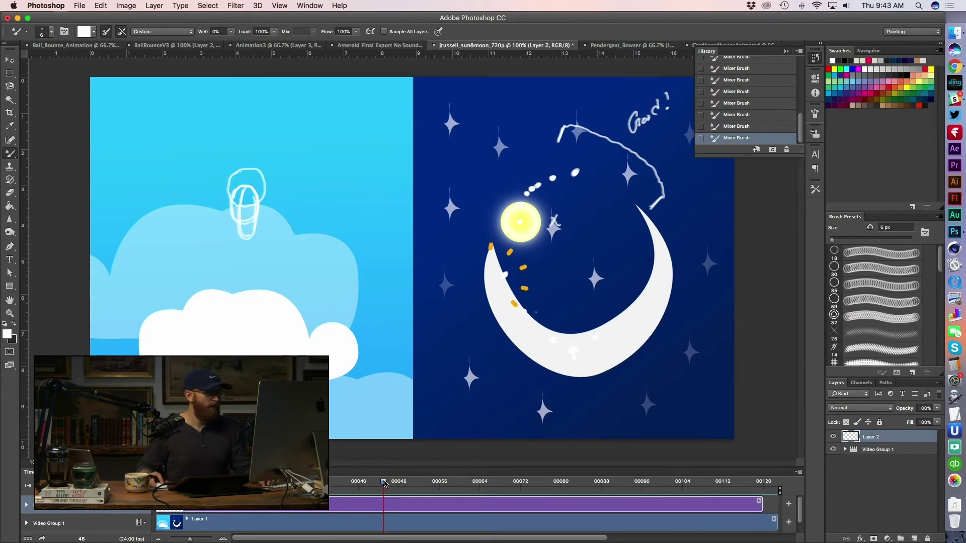
{"action": "left_click_drag", "start_coordinate": [384, 483], "coordinate": [387, 483]}
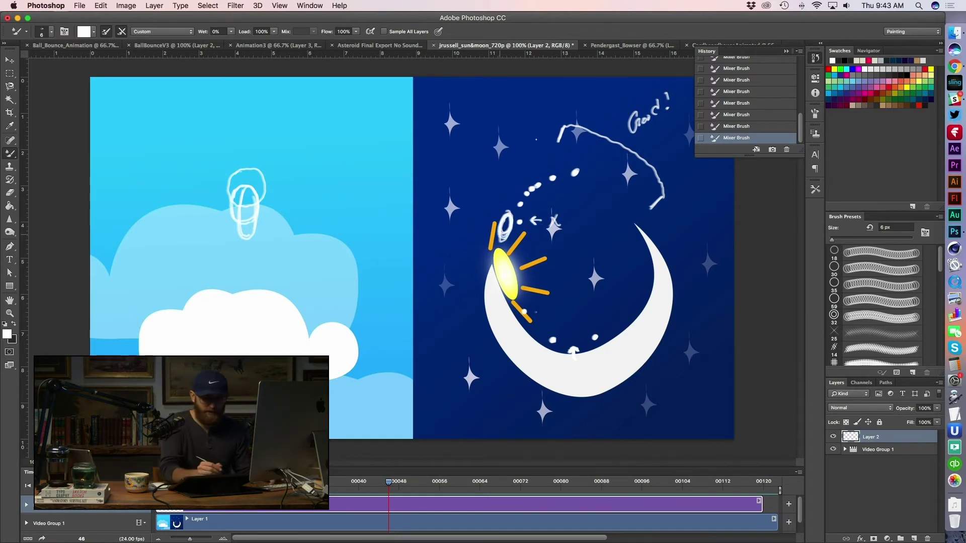
- Sketch a round ball and a tilted stretched oval in the upper sky, with an arrow pointing up between them
{"action": "left_click_drag", "start_coordinate": [343, 125], "coordinate": [351, 141]}
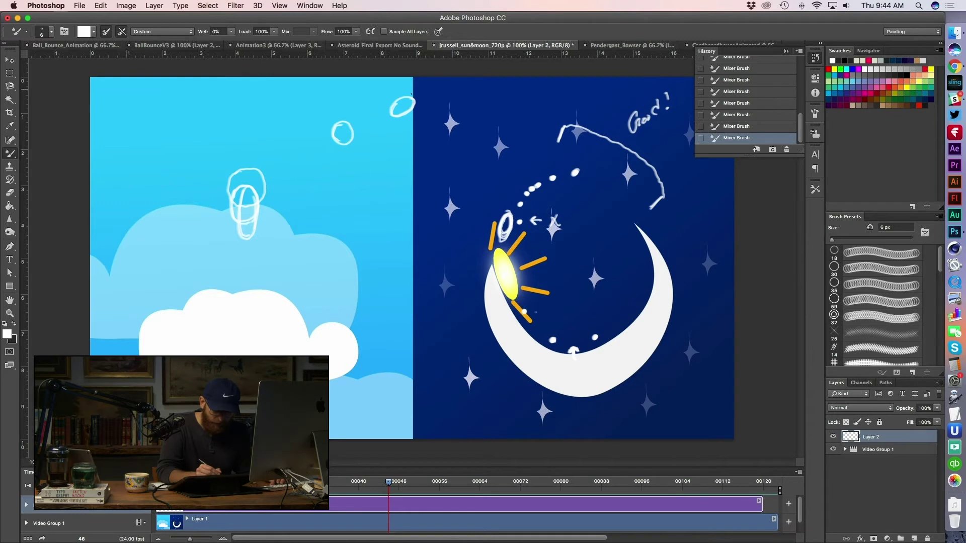
{"action": "left_click_drag", "start_coordinate": [401, 114], "coordinate": [407, 99]}
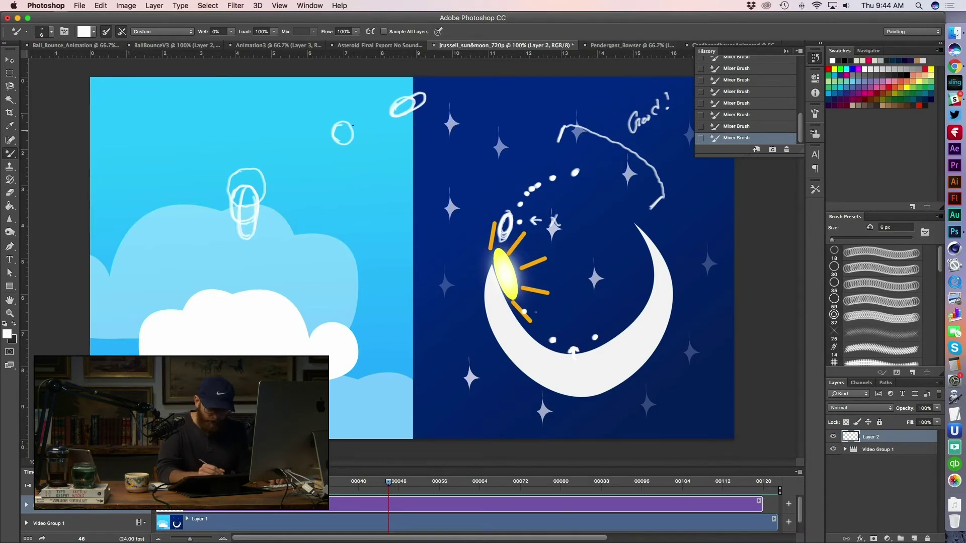
{"action": "mouse_move", "coordinate": [343, 125]}
{"action": "left_mouse_down"}
{"action": "mouse_move", "coordinate": [342, 145]}
{"action": "mouse_move", "coordinate": [348, 126]}
{"action": "left_mouse_up"}
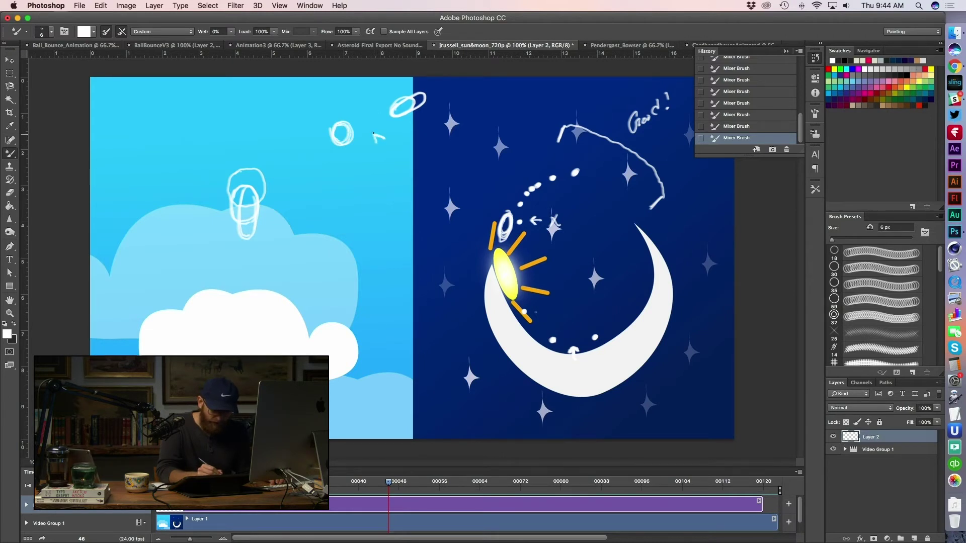
{"action": "left_click_drag", "start_coordinate": [373, 135], "coordinate": [377, 151]}
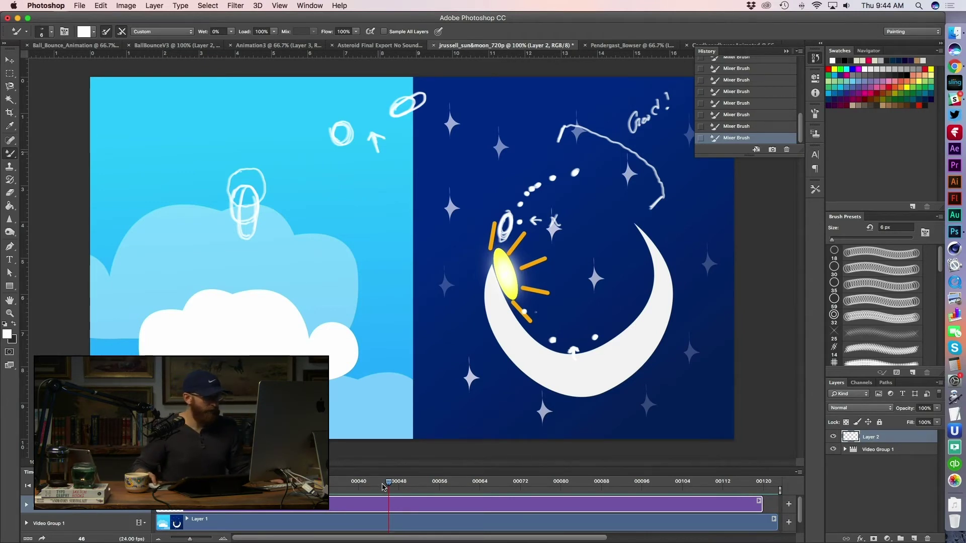
- Review the glowing ball's motion from frame 45 ahead to frame 67
{"action": "mouse_move", "coordinate": [384, 487]}
{"action": "left_mouse_down"}
{"action": "mouse_move", "coordinate": [347, 487]}
{"action": "mouse_move", "coordinate": [383, 486]}
{"action": "left_mouse_up"}
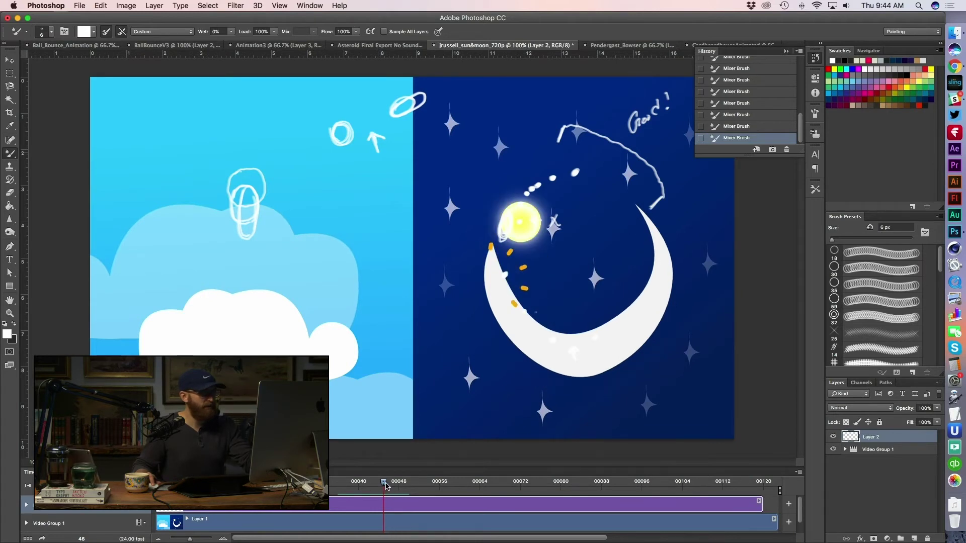
{"action": "left_click_drag", "start_coordinate": [384, 485], "coordinate": [497, 502]}
{"action": "mouse_move", "coordinate": [497, 501]}
{"action": "left_mouse_down"}
{"action": "mouse_move", "coordinate": [672, 506]}
{"action": "mouse_move", "coordinate": [515, 498]}
{"action": "mouse_move", "coordinate": [745, 494]}
{"action": "mouse_move", "coordinate": [496, 487]}
{"action": "left_mouse_up"}
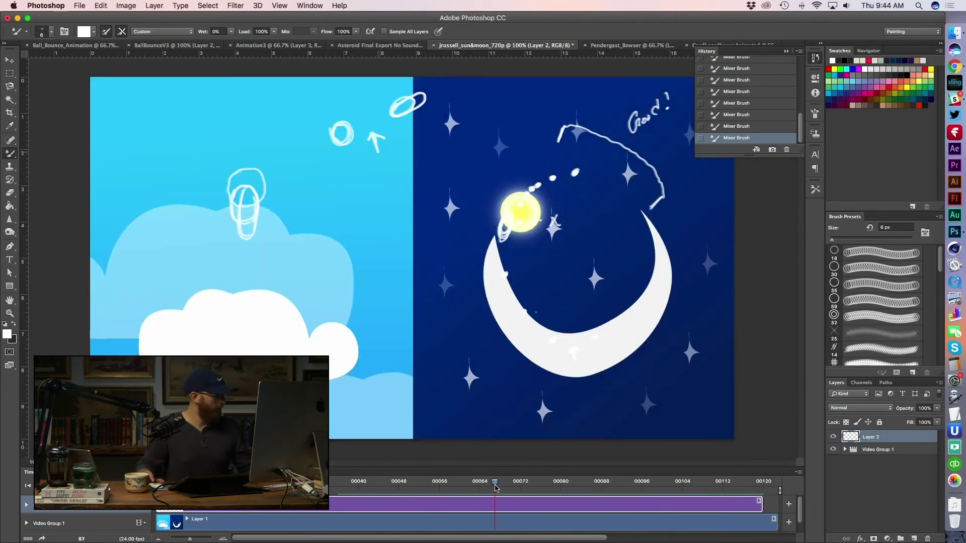
- Switch to Slack to check new messages in the _general channel, and return to Photoshop
{"action": "key", "text": "super+Tab"}
{"action": "key", "text": "super+Tab"}
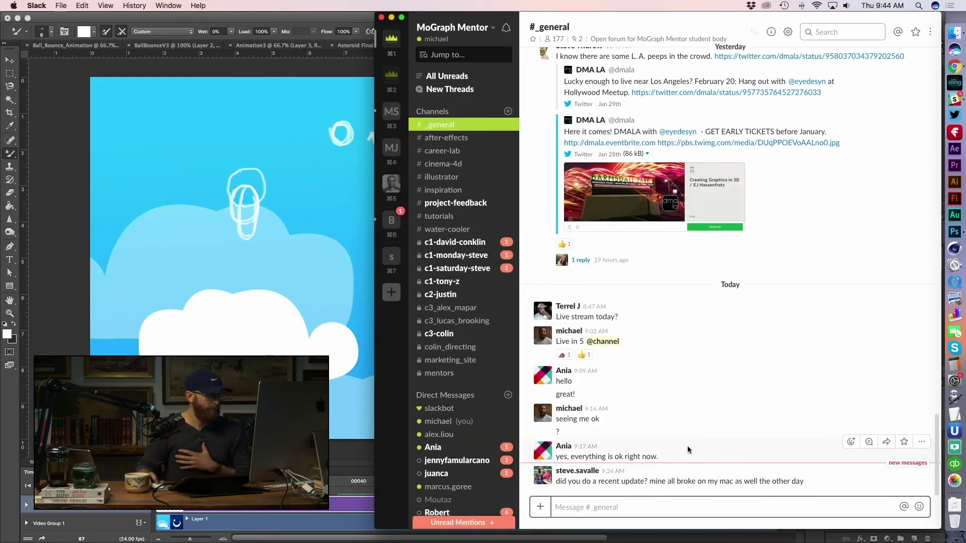
{"action": "scroll", "coordinate": [443, 292], "scroll_direction": "down", "scroll_amount": 1}
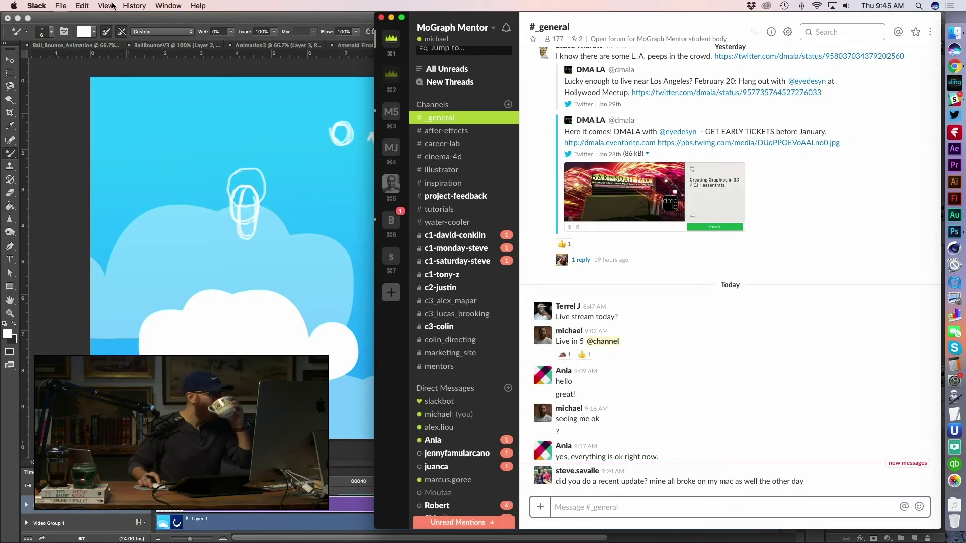
{"action": "left_click", "coordinate": [162, 23]}
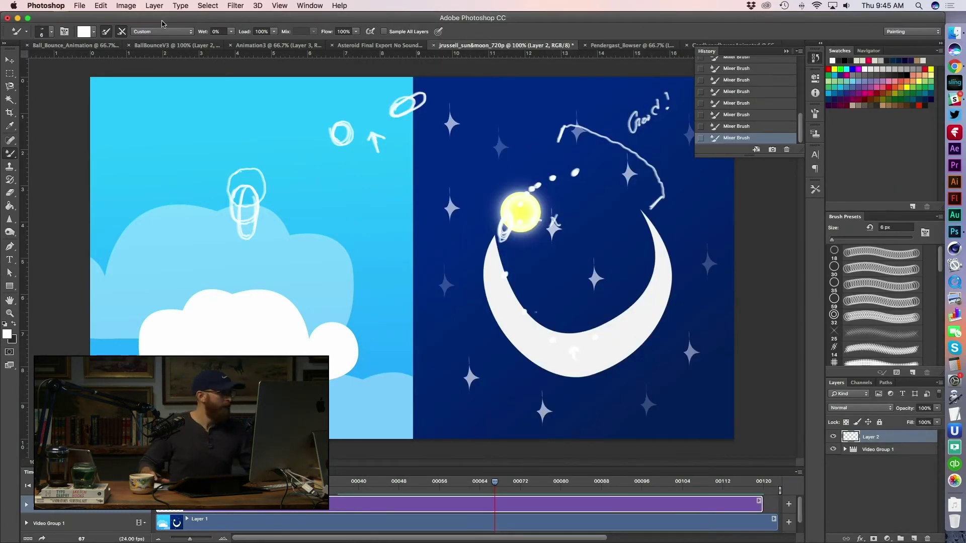
- Bring up the Bowser animation document, look up its student's folder in Finder, and return to Photoshop
{"action": "key", "text": "ctrl+Tab"}
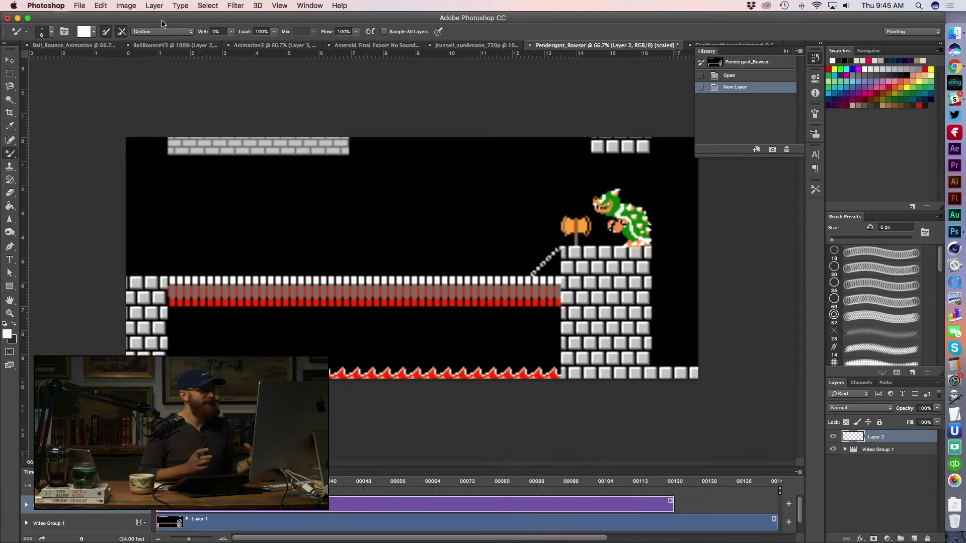
{"action": "key", "text": "super+Tab"}
{"action": "key", "text": "super+Tab"}
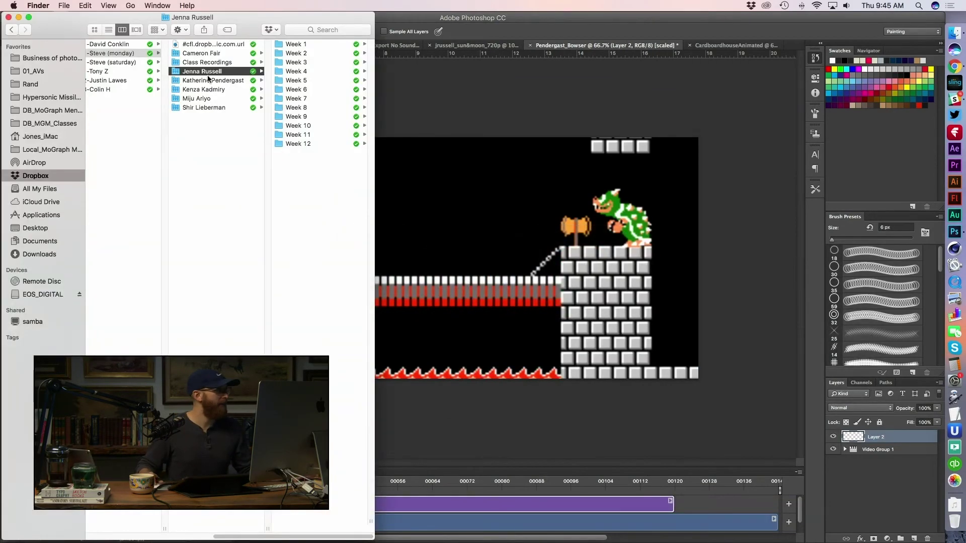
{"action": "left_click", "coordinate": [208, 80]}
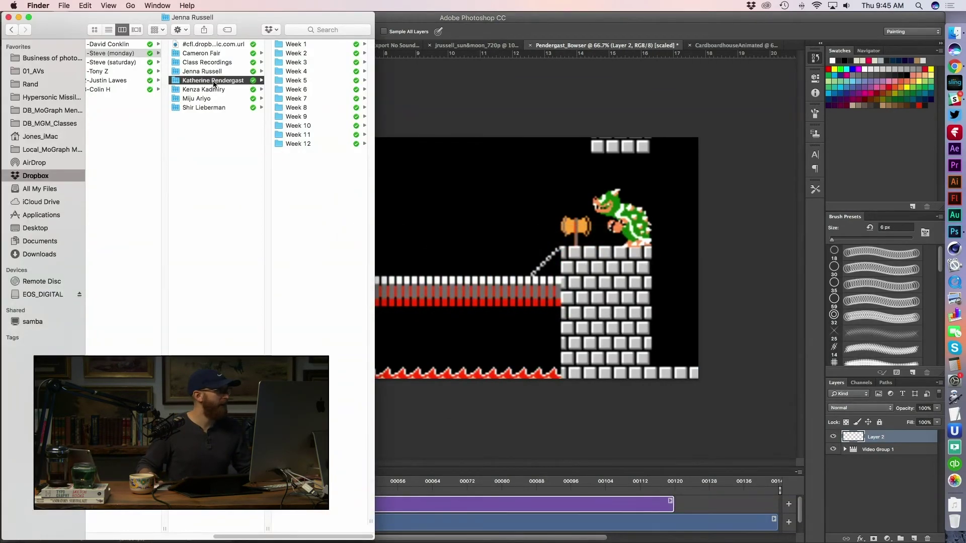
{"action": "left_click", "coordinate": [525, 21]}
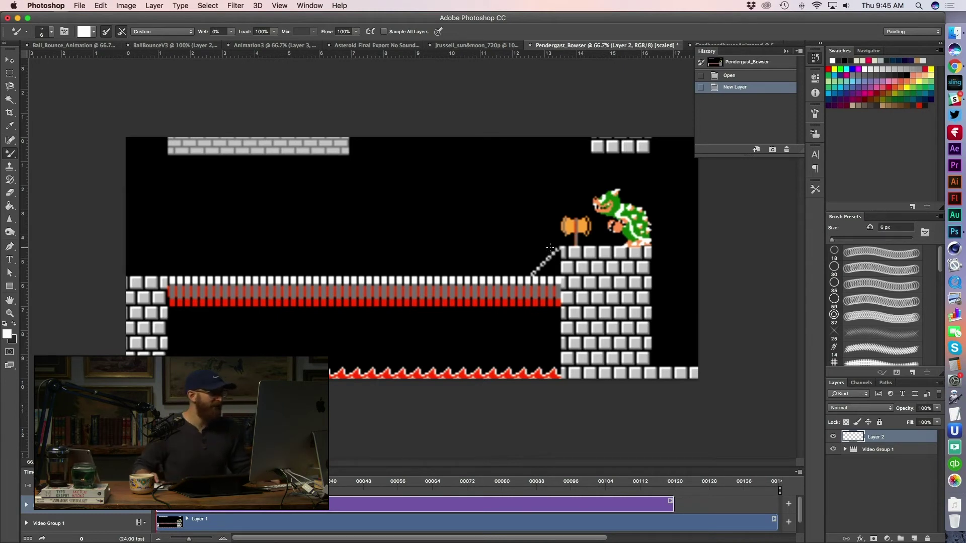
- Play the Bowser animation from its opening frames, and replay it from frame 22
{"action": "left_click_drag", "start_coordinate": [156, 481], "coordinate": [194, 486]}
{"action": "key", "text": "space"}
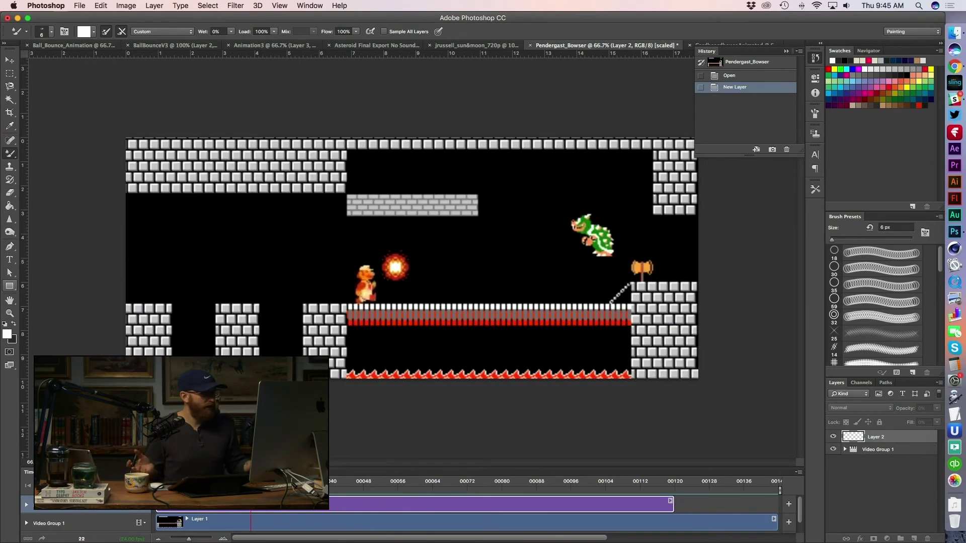
{"action": "key", "text": "space"}
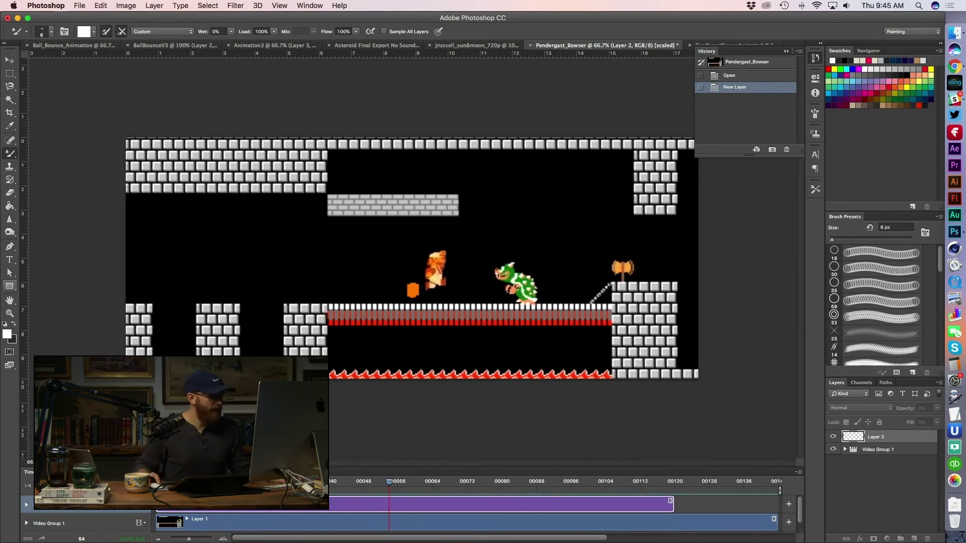
{"action": "left_click_drag", "start_coordinate": [397, 482], "coordinate": [316, 481]}
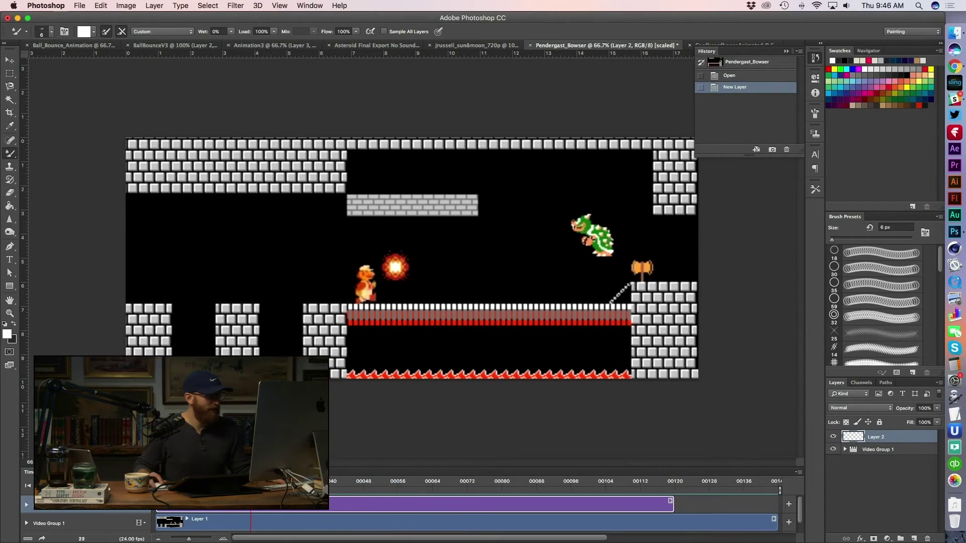
{"action": "key", "text": "space"}
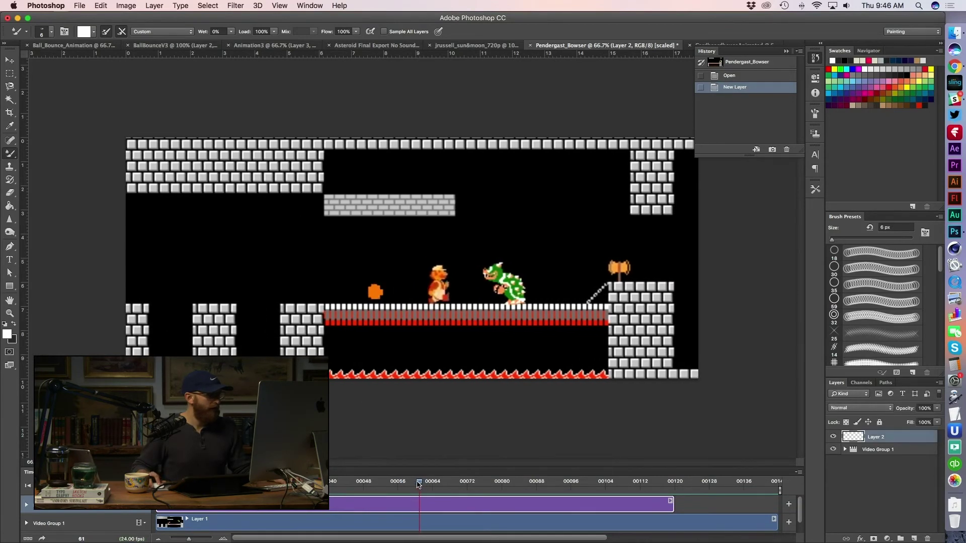
- Mark the centre of Bowser's fireball with white dots at frames 42, 43 and 44 on Layer 2
{"action": "left_click_drag", "start_coordinate": [428, 484], "coordinate": [337, 484]}
{"action": "key", "text": "super+equal"}
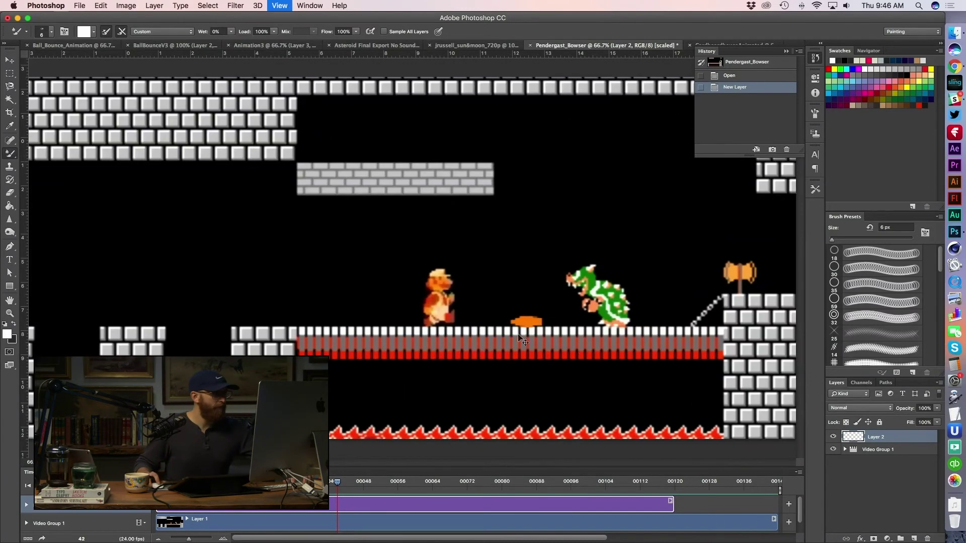
{"action": "key", "text": "super+equal"}
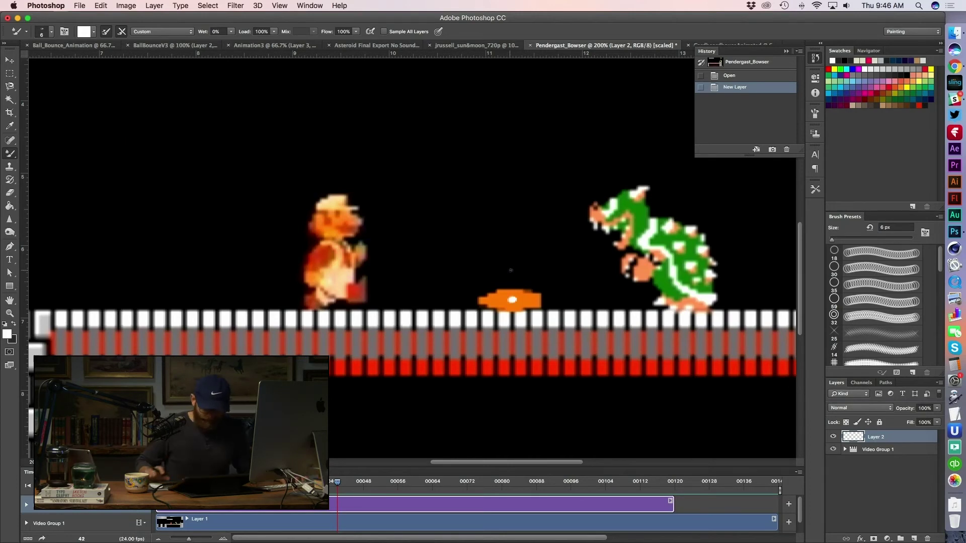
{"action": "left_click", "coordinate": [512, 300]}
{"action": "key", "text": "Right"}
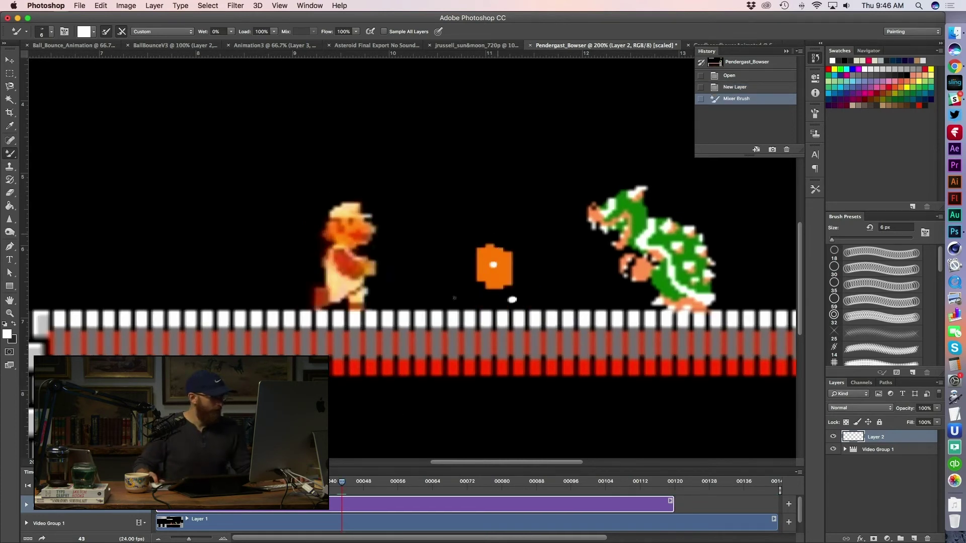
{"action": "left_click", "coordinate": [494, 265]}
{"action": "left_click", "coordinate": [346, 483]}
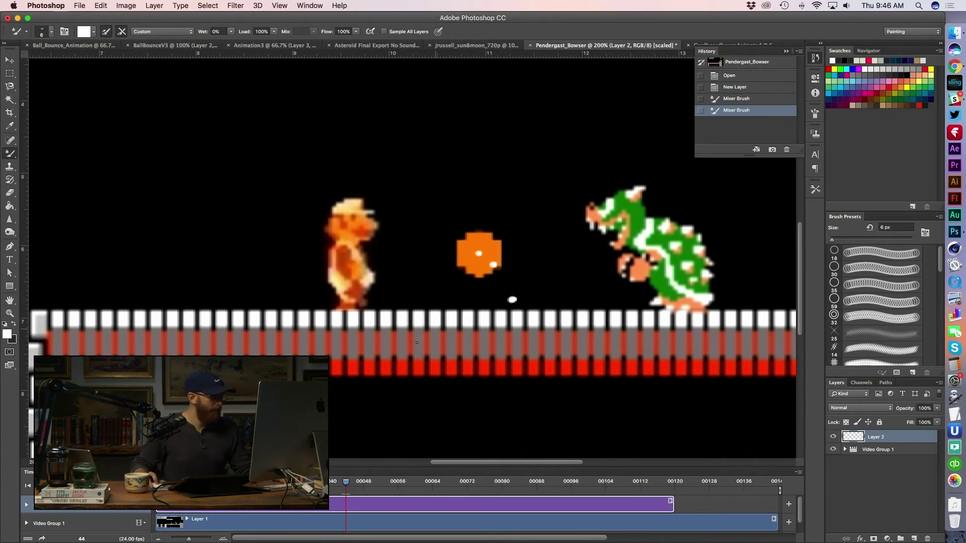
{"action": "left_click", "coordinate": [479, 253]}
- Continue the fireball's arc with one white centre dot per frame from frame 45 through frame 50
{"action": "key", "text": "Right"}
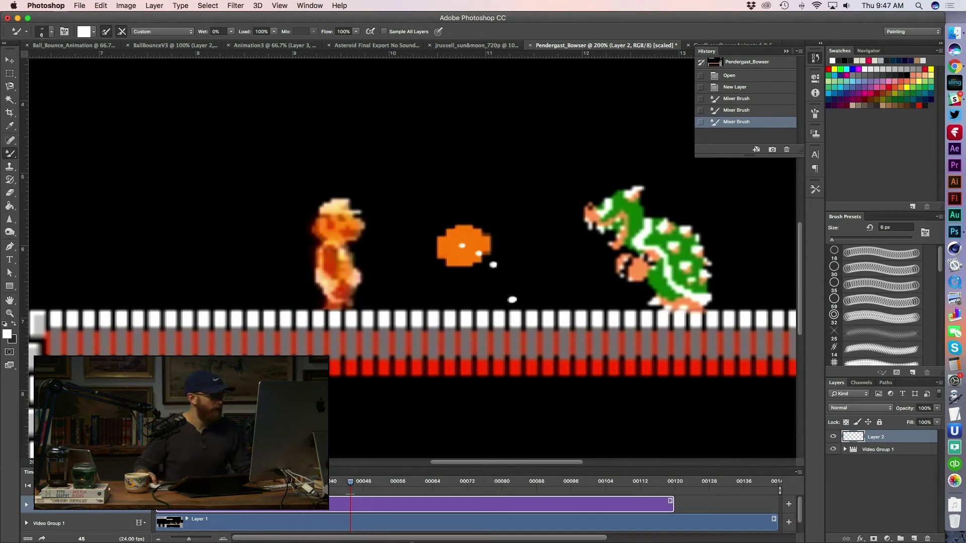
{"action": "left_click", "coordinate": [451, 235]}
{"action": "key", "text": "Right"}
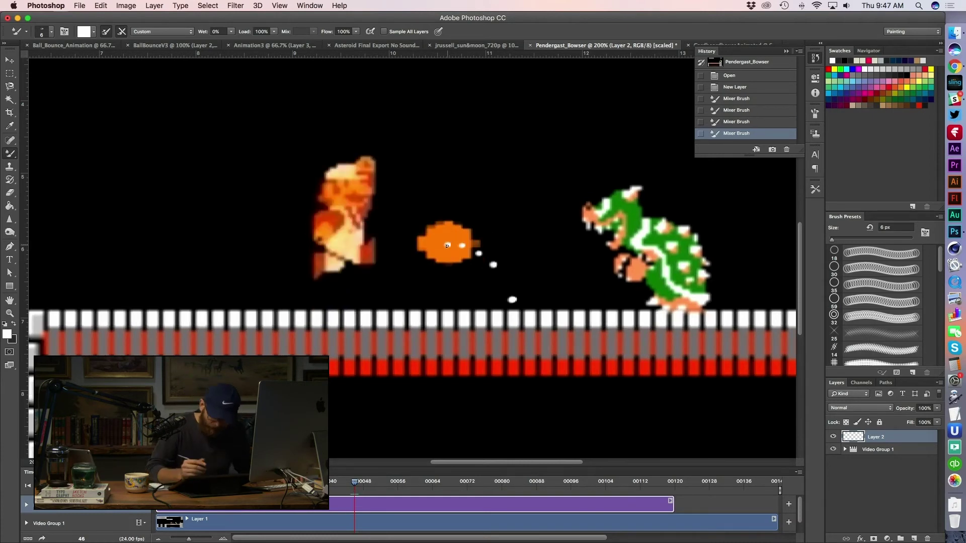
{"action": "key", "text": "Right"}
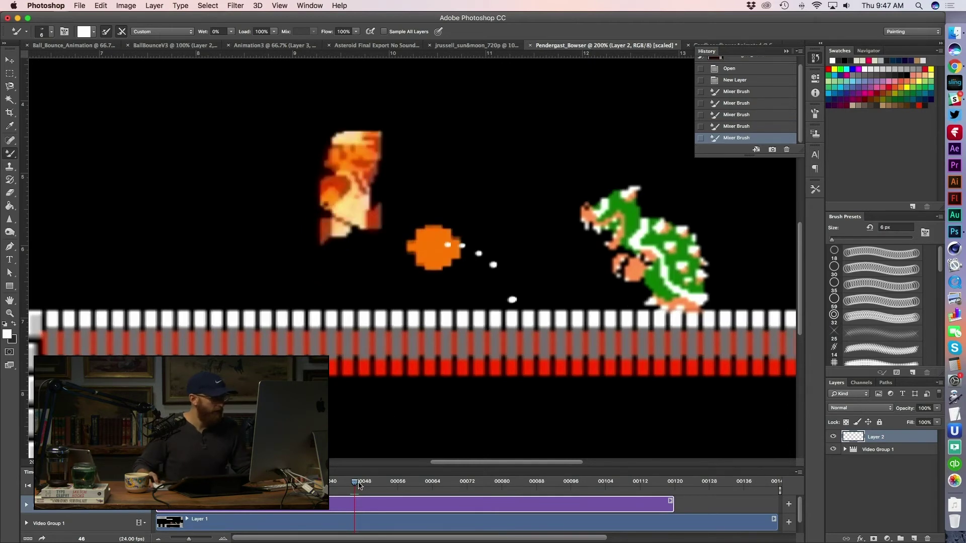
{"action": "left_click", "coordinate": [433, 250]}
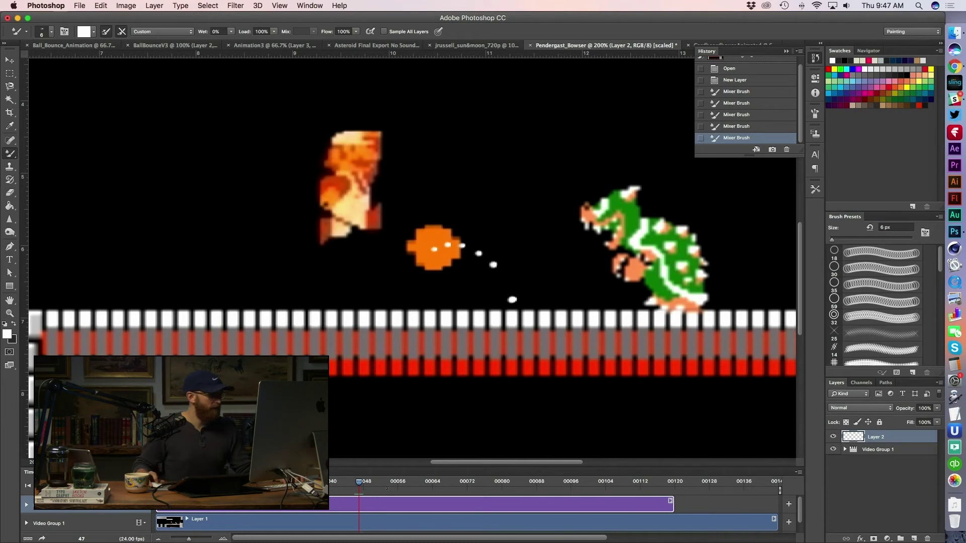
{"action": "left_click_drag", "start_coordinate": [358, 483], "coordinate": [363, 483]}
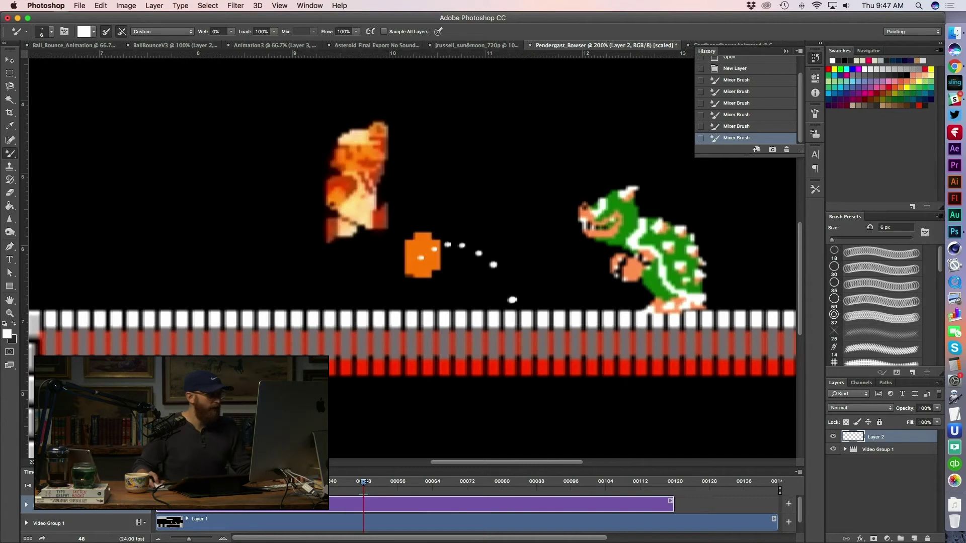
{"action": "left_click_drag", "start_coordinate": [363, 483], "coordinate": [367, 484]}
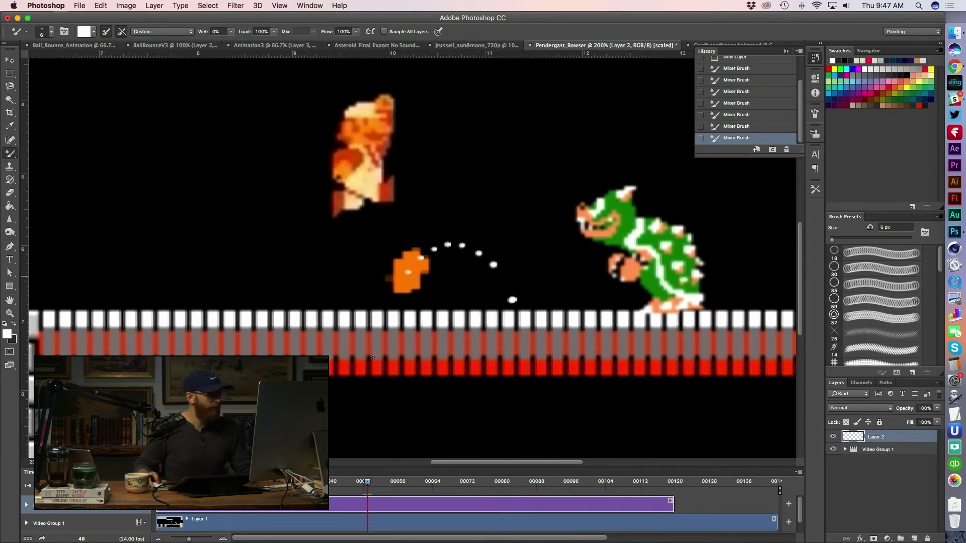
{"action": "left_click_drag", "start_coordinate": [369, 484], "coordinate": [372, 484]}
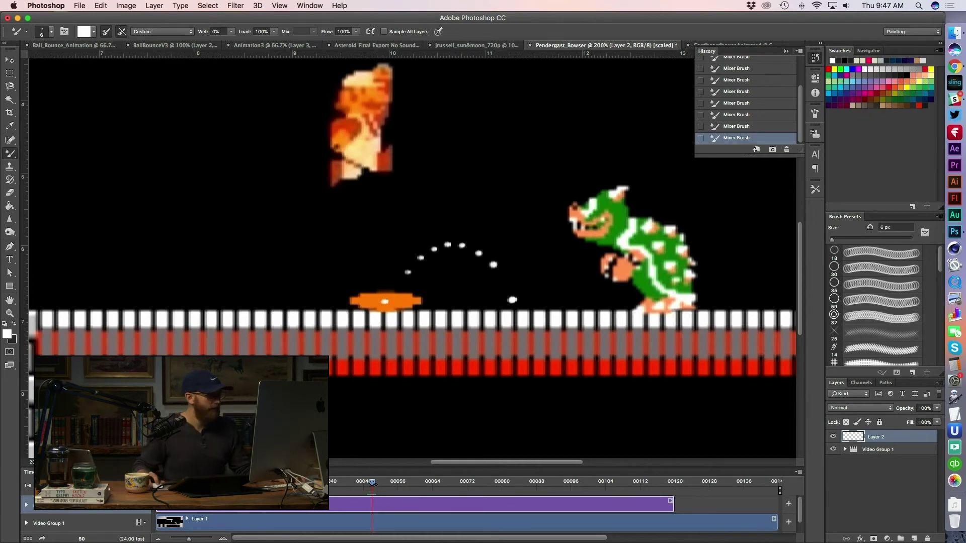
- Move past the fireball's landing and sketch brackets grouping the rising, top and falling dots of its arc
{"action": "mouse_move", "coordinate": [372, 482]}
{"action": "left_mouse_down"}
{"action": "mouse_move", "coordinate": [342, 489]}
{"action": "mouse_move", "coordinate": [381, 489]}
{"action": "left_mouse_up"}
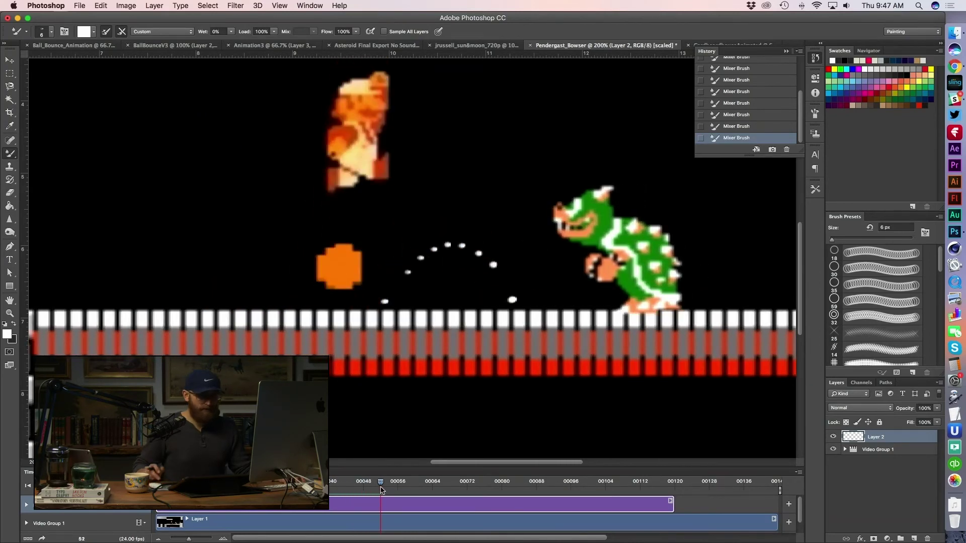
{"action": "left_click_drag", "start_coordinate": [526, 290], "coordinate": [541, 282]}
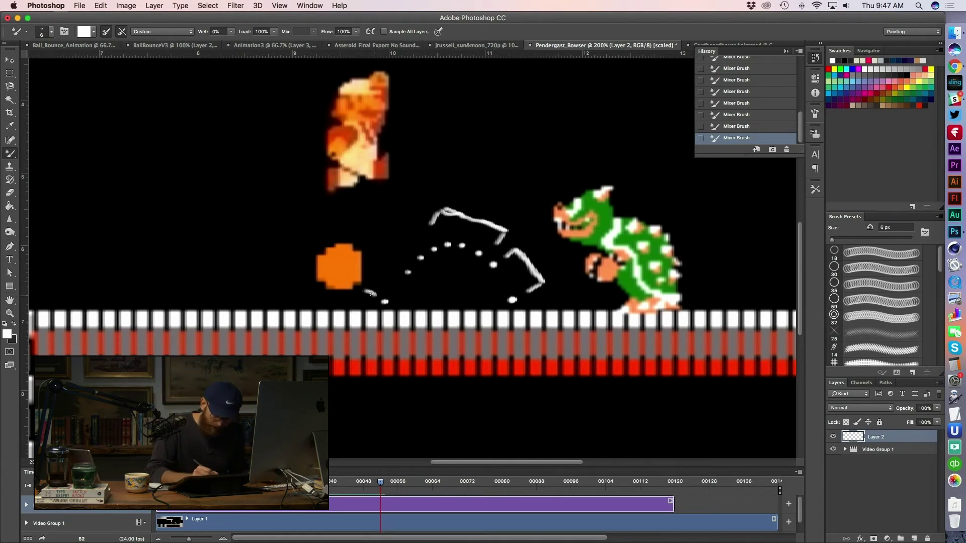
{"action": "left_click_drag", "start_coordinate": [370, 283], "coordinate": [393, 261]}
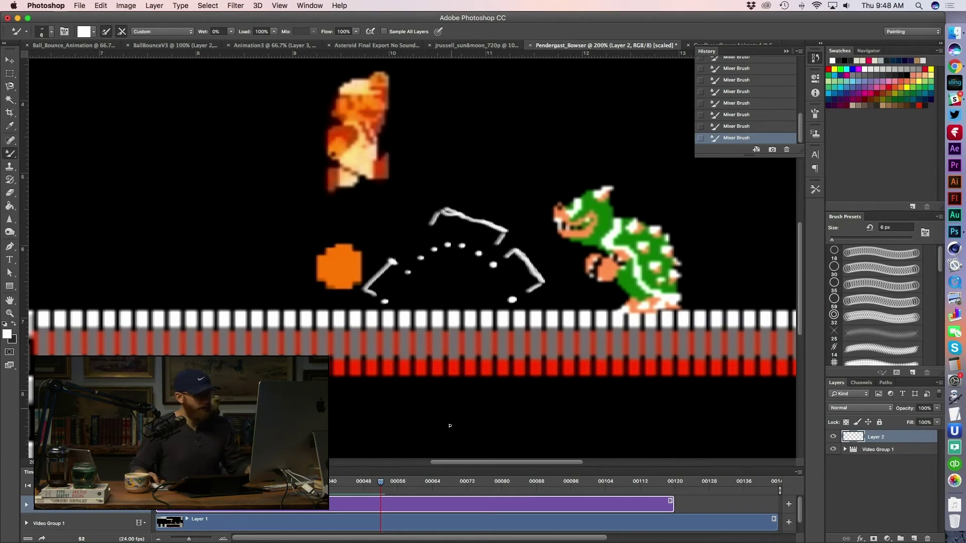
- Hide the Layer 2 notes and play the fireball's bounce from frame 44
{"action": "mouse_move", "coordinate": [364, 487]}
{"action": "left_mouse_down"}
{"action": "mouse_move", "coordinate": [342, 486]}
{"action": "mouse_move", "coordinate": [355, 487]}
{"action": "left_mouse_up"}
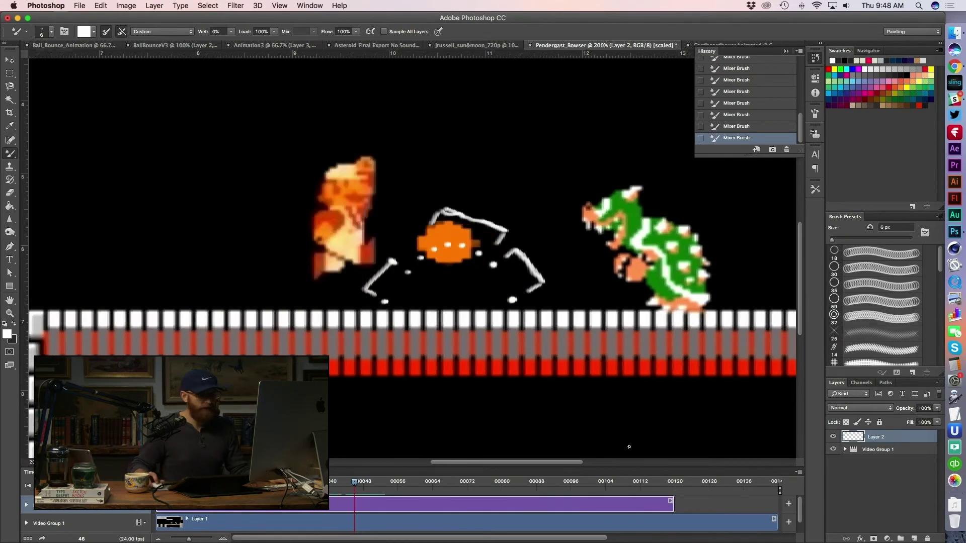
{"action": "left_click", "coordinate": [833, 437]}
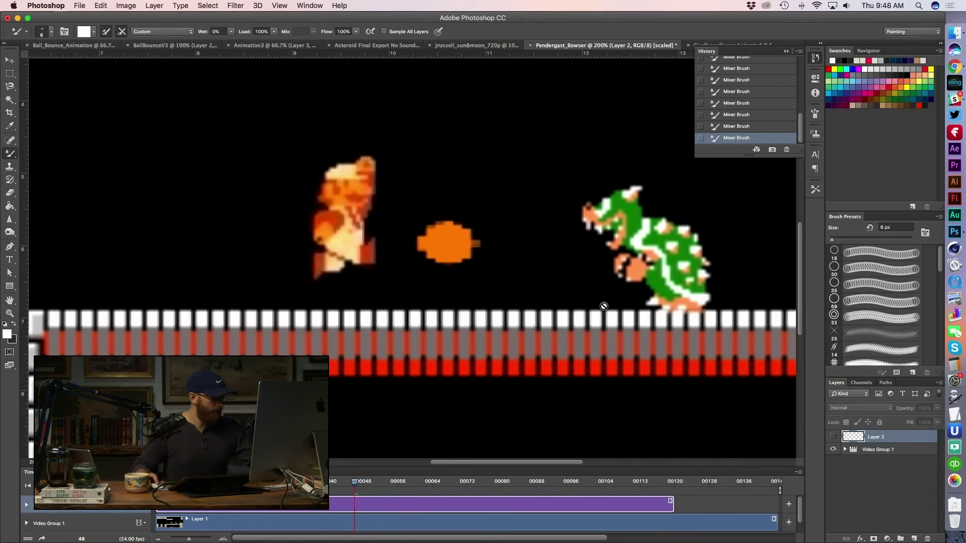
{"action": "key", "text": "super+minus"}
{"action": "left_click", "coordinate": [345, 482]}
{"action": "key", "text": "space"}
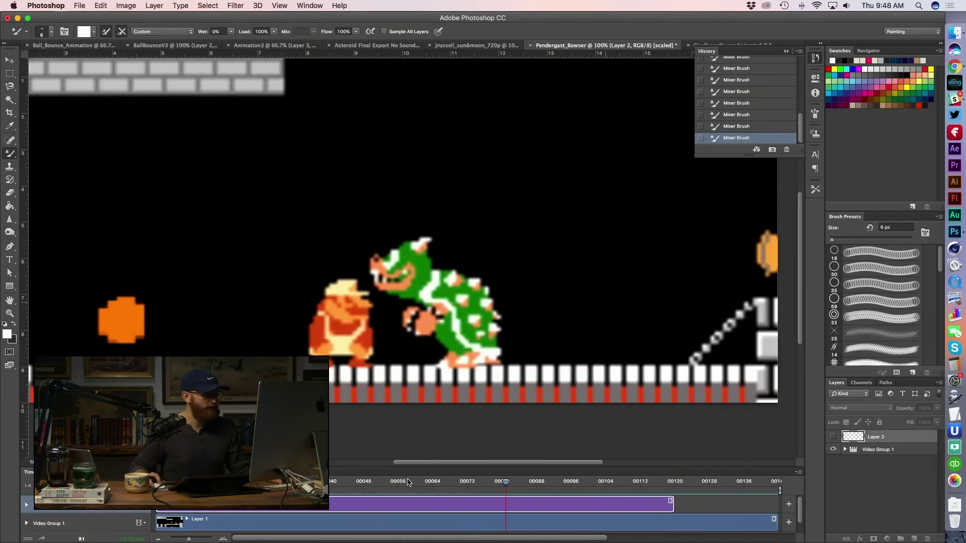
{"action": "key", "text": "space"}
- Review the fireball's bounce against the Layer 2 notes from frame 42 to frame 48, and play on from there
{"action": "left_click_drag", "start_coordinate": [412, 487], "coordinate": [331, 488]}
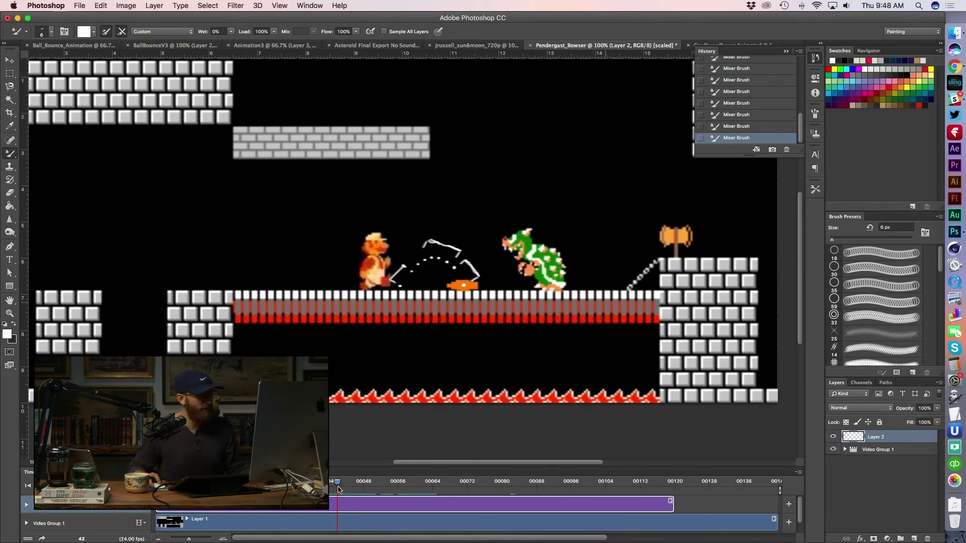
{"action": "key", "text": "super+plus"}
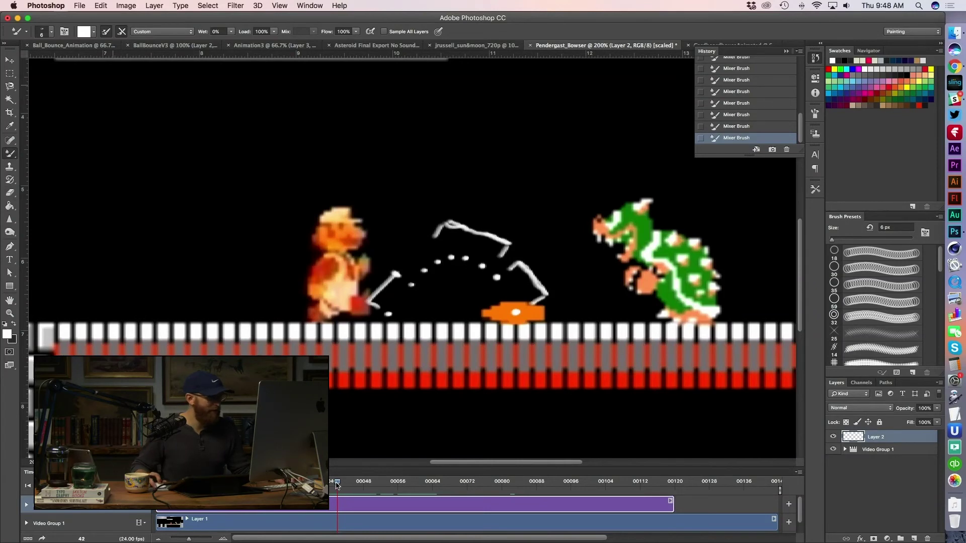
{"action": "left_click_drag", "start_coordinate": [337, 485], "coordinate": [367, 474]}
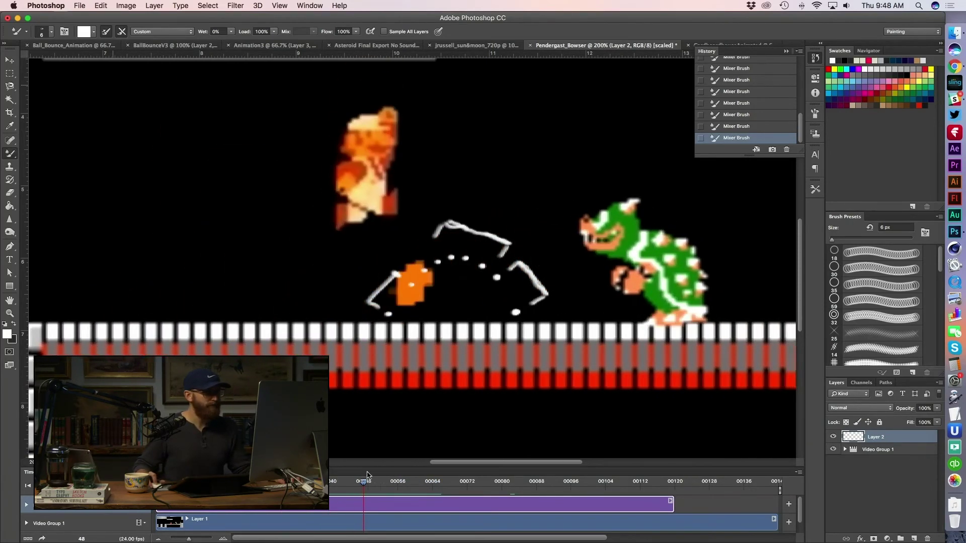
{"action": "key", "text": "space"}
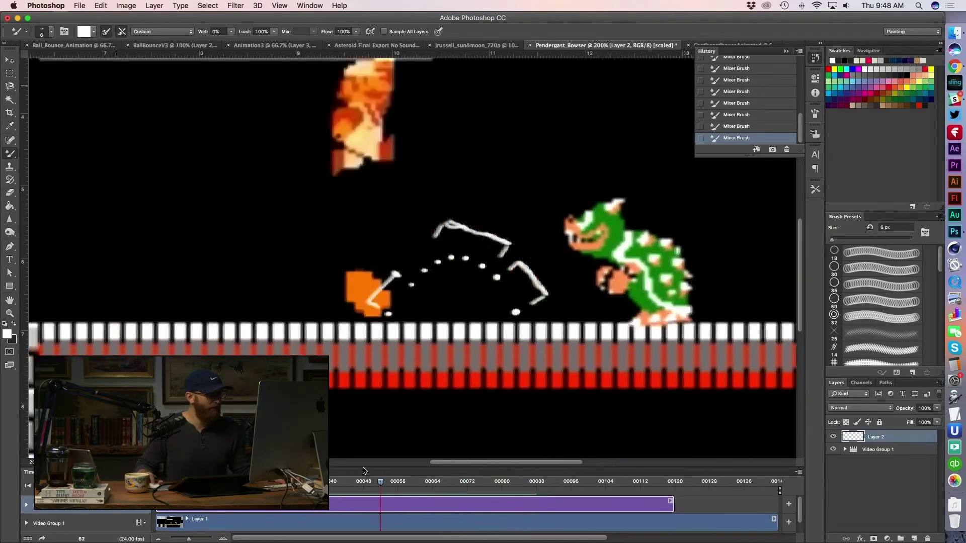
{"action": "key", "text": "space"}
- Sketch a small star-shaped mark above the fireball at frame 43
{"action": "key", "text": "super+minus"}
{"action": "key", "text": "super+minus"}
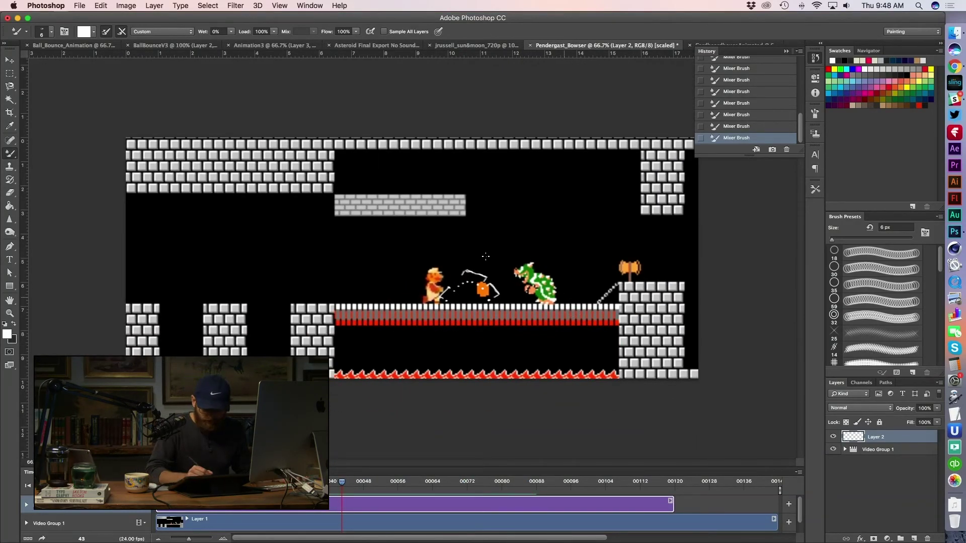
{"action": "left_click_drag", "start_coordinate": [480, 258], "coordinate": [493, 246]}
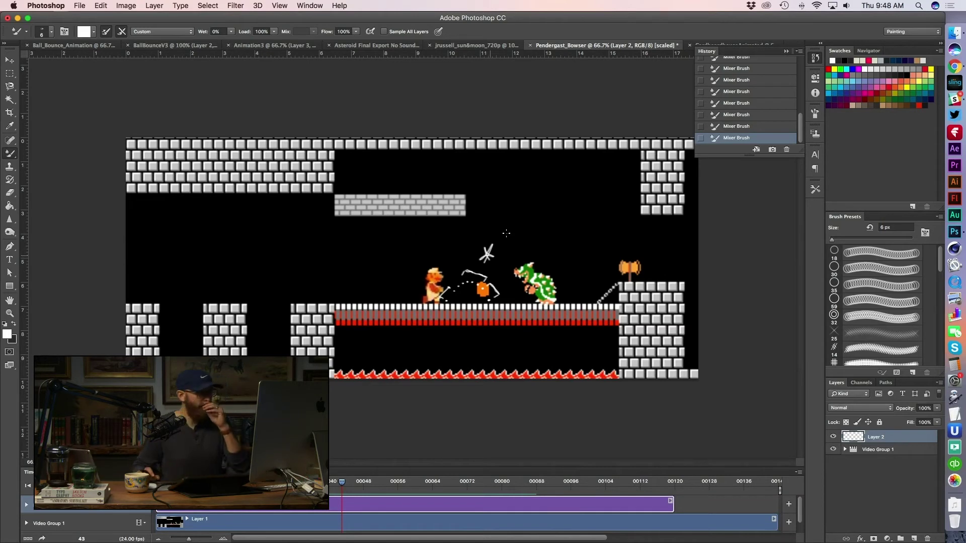
- Bring up the CardboardhouseAnimated document and collapse the History panel to clear the canvas
{"action": "key", "text": "ctrl+Tab"}
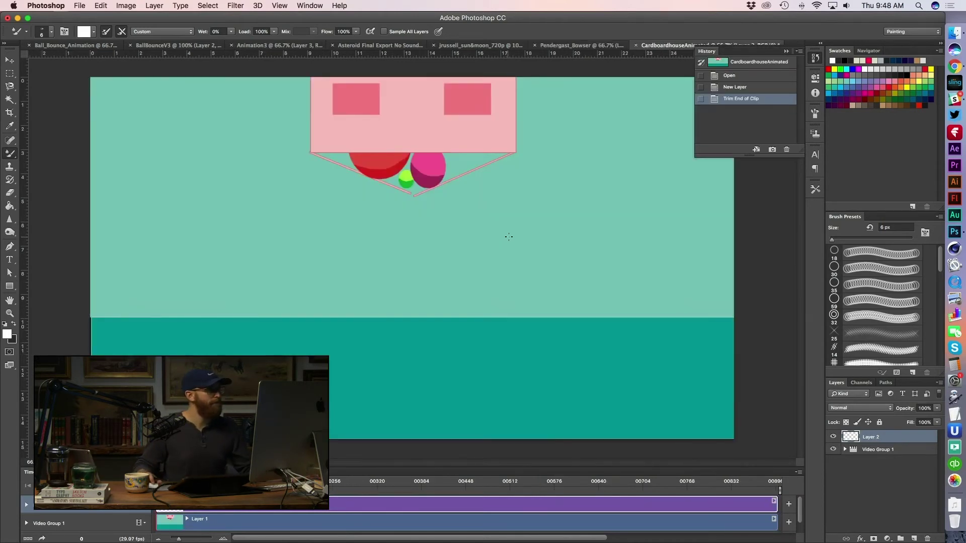
{"action": "left_click", "coordinate": [813, 59]}
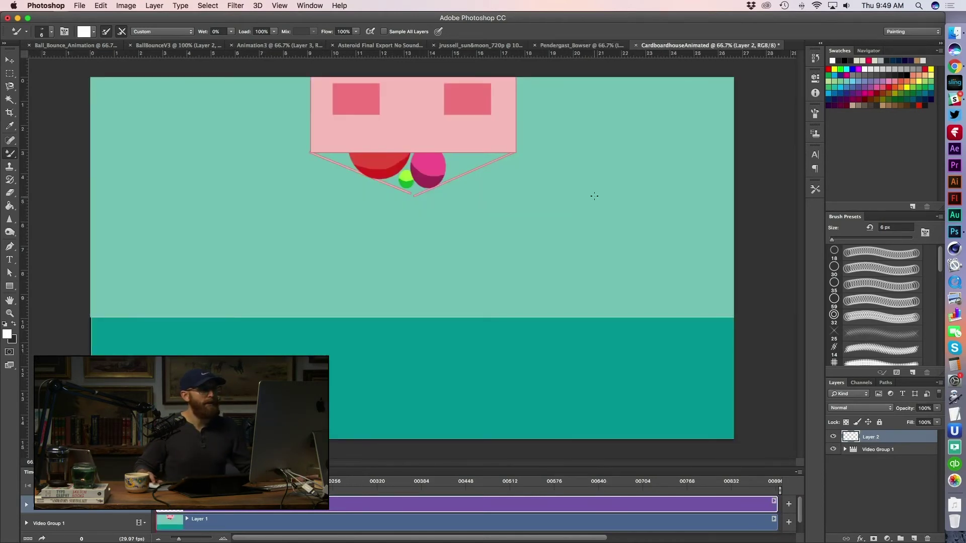
- Switch through Finder to Slack and check the new messages in the _general channel
{"action": "key", "text": "super+Tab"}
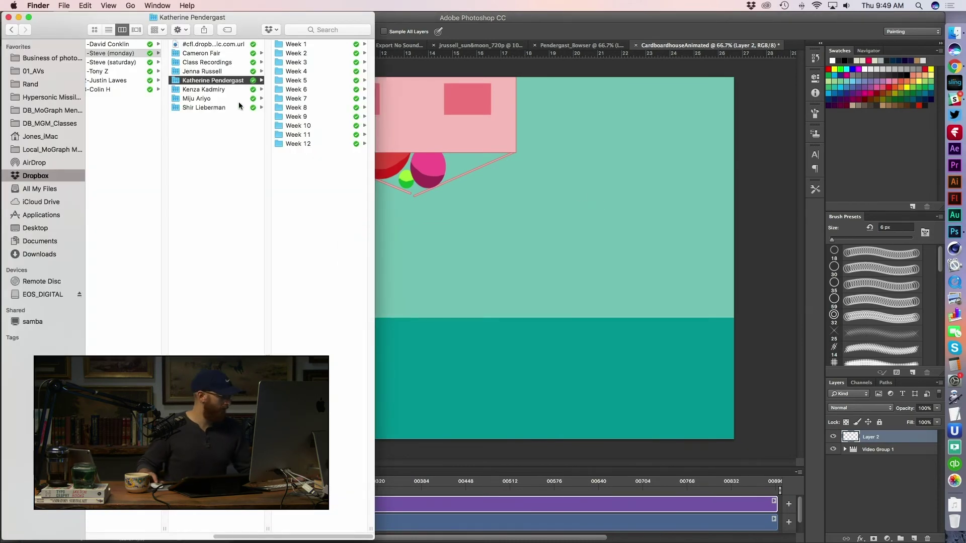
{"action": "key", "text": "super+Tab"}
{"action": "key", "text": "Tab"}
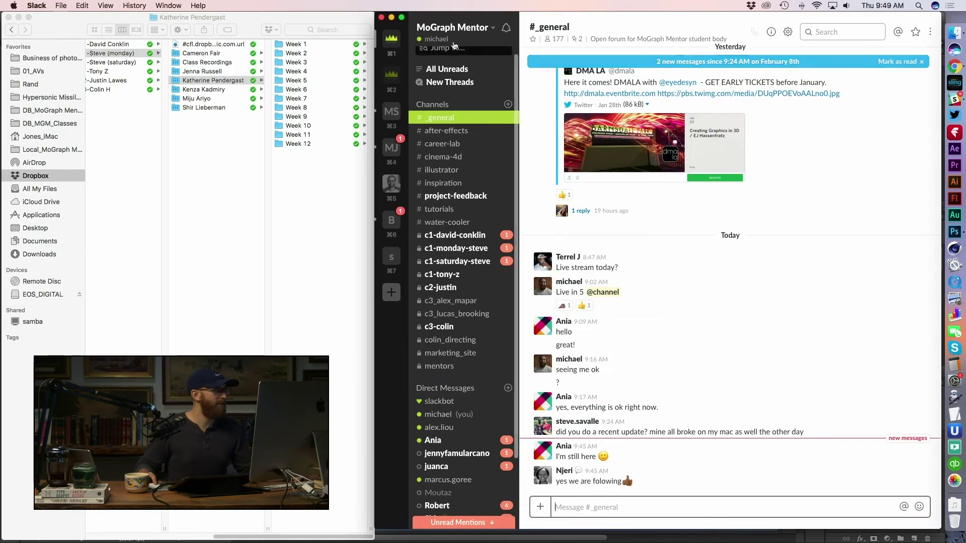
- Return to Finder, open the next student's Week 3 folder and preview Ninja_Bounce.mp4
{"action": "left_click", "coordinate": [337, 23]}
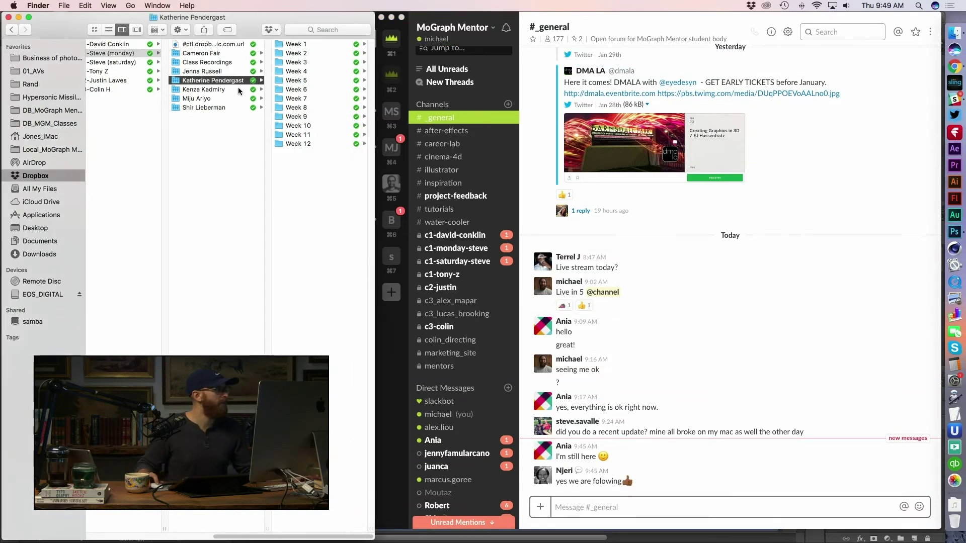
{"action": "left_click", "coordinate": [240, 90]}
{"action": "left_click", "coordinate": [332, 61]}
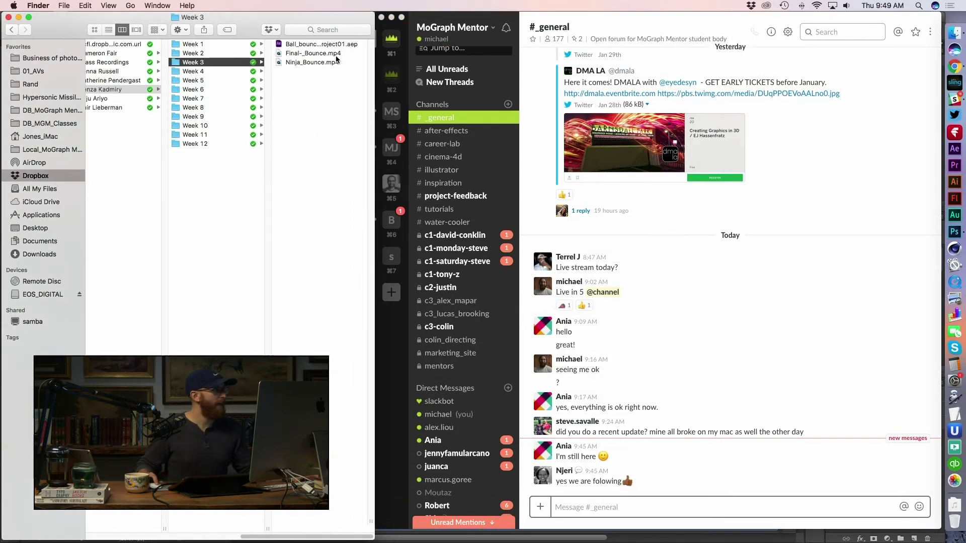
{"action": "left_click", "coordinate": [345, 62]}
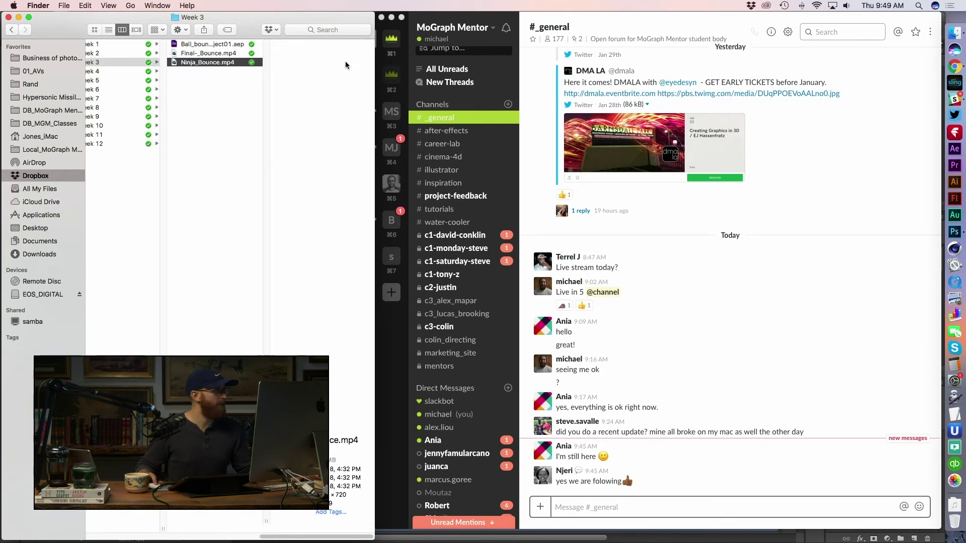
{"action": "key", "text": "space"}
{"action": "key", "text": "space"}
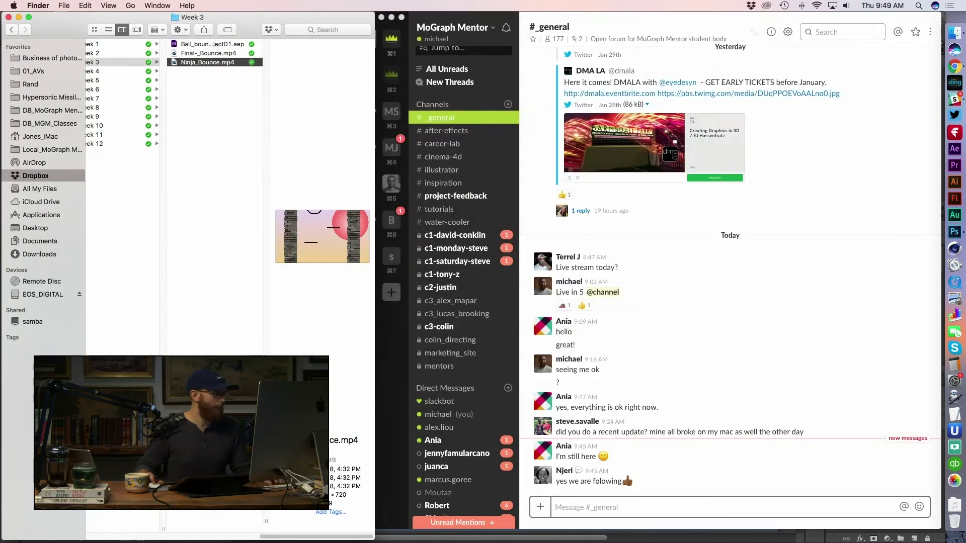
- Open the following student's Week 3 folder and preview CardboardhouseAnimated.mp4
{"action": "scroll", "coordinate": [271, 261], "scroll_direction": "left", "scroll_amount": 5}
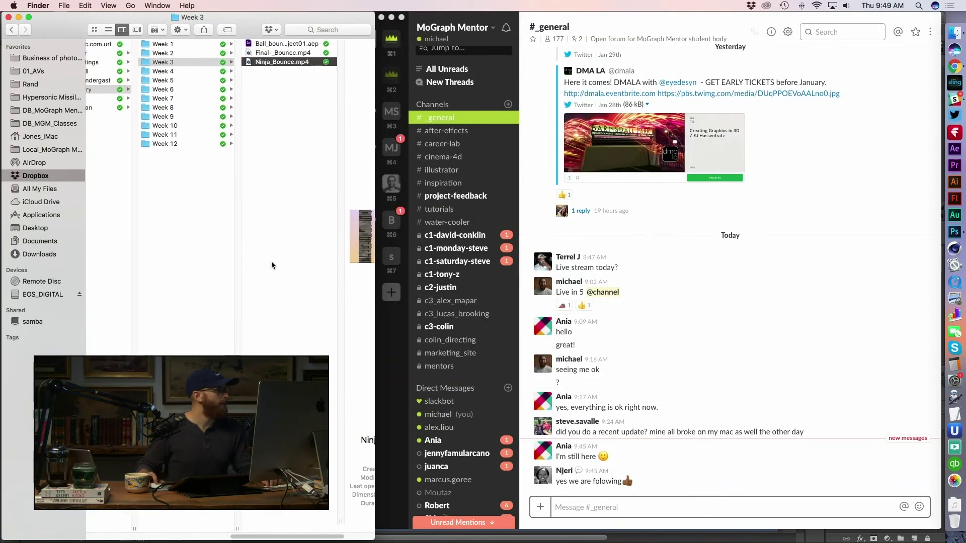
{"action": "left_click", "coordinate": [129, 99]}
{"action": "left_click", "coordinate": [196, 62]}
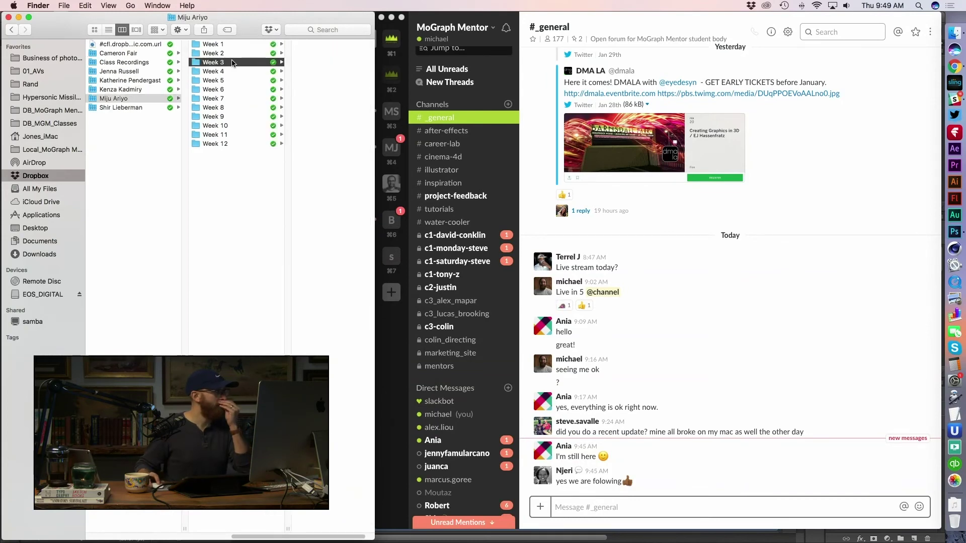
{"action": "left_click", "coordinate": [303, 44]}
{"action": "key", "text": "space"}
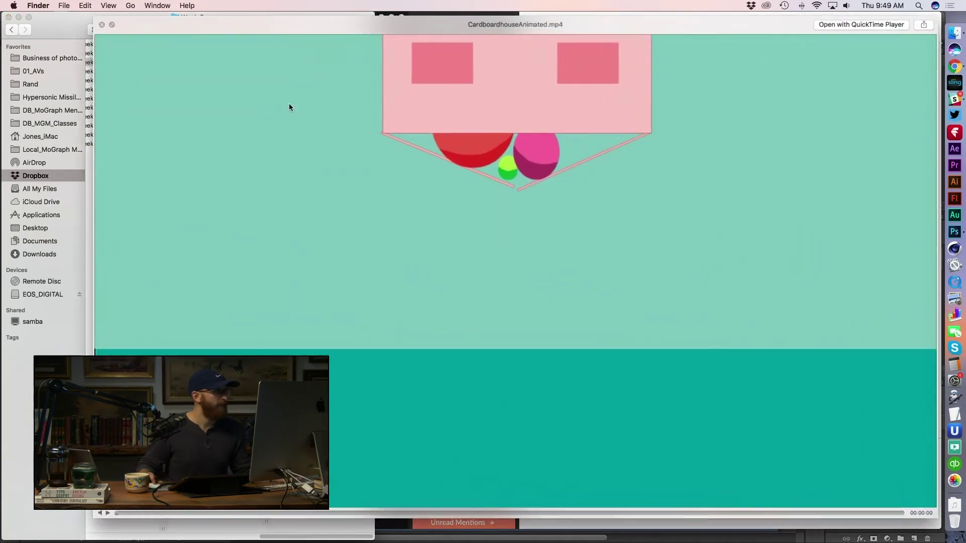
{"action": "key", "text": "space"}
{"action": "scroll", "coordinate": [266, 169], "scroll_direction": "left", "scroll_amount": 3}
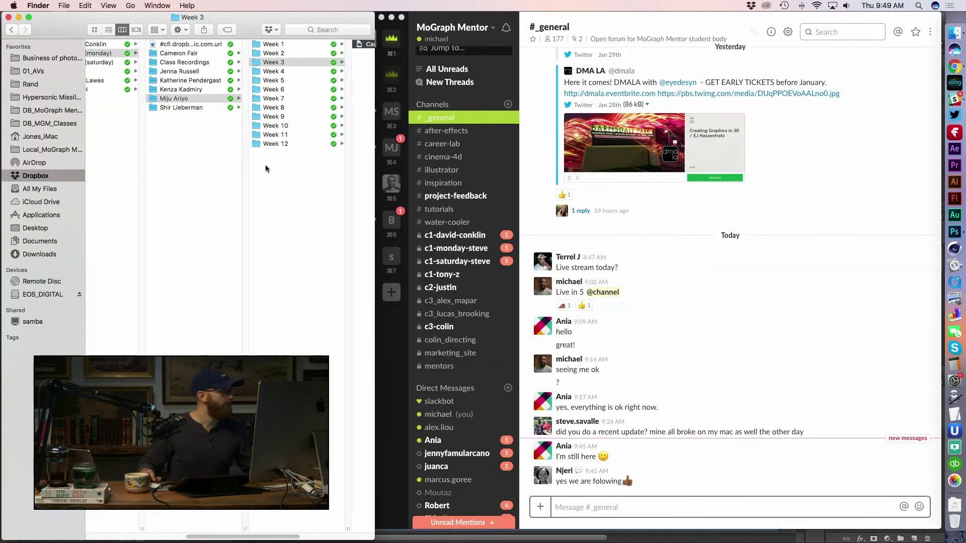
- Switch to Photoshop and play back the CardboardhouseAnimated video to review the balls' fall and bounce
{"action": "key", "text": "super+Tab"}
{"action": "key", "text": "super+Tab"}
{"action": "key", "text": "super+Tab"}
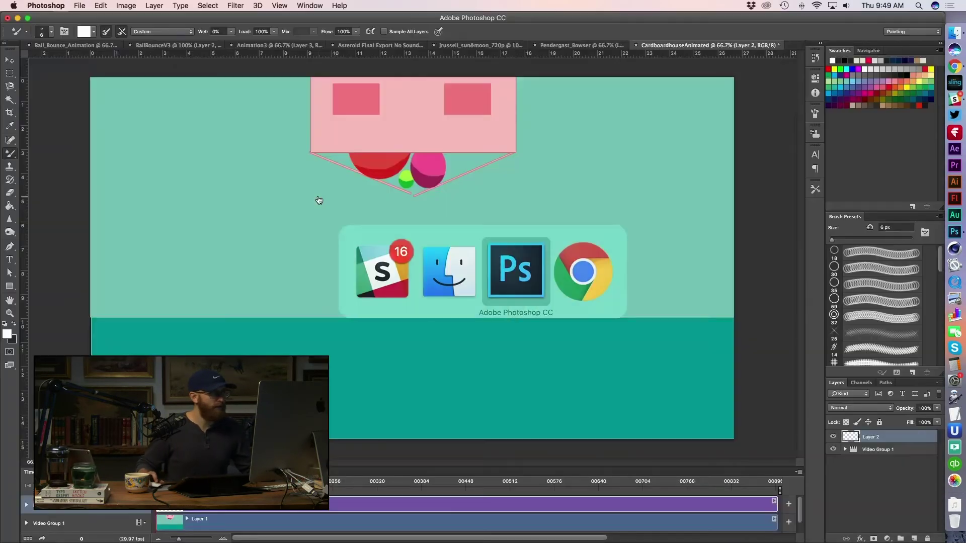
{"action": "key", "text": "space"}
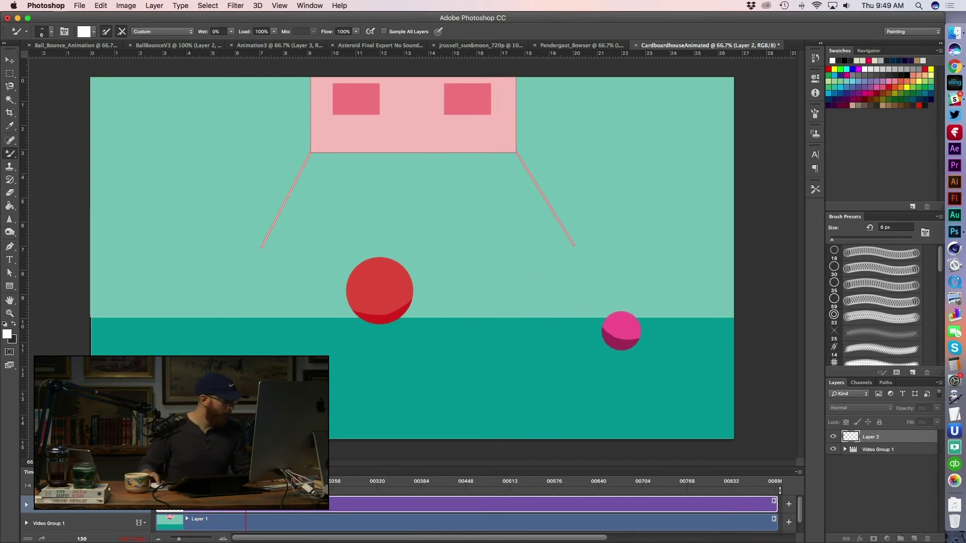
{"action": "key", "text": "space"}
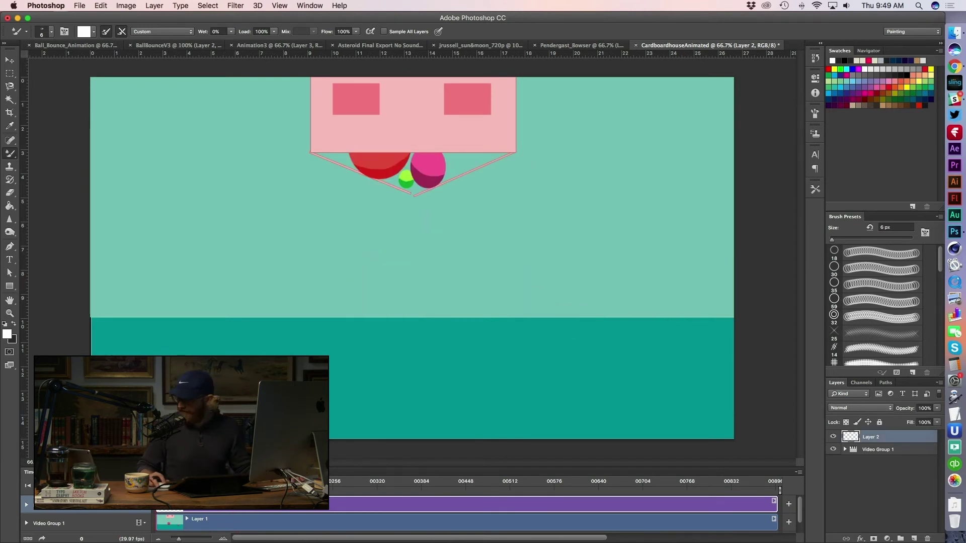
{"action": "key", "text": "space"}
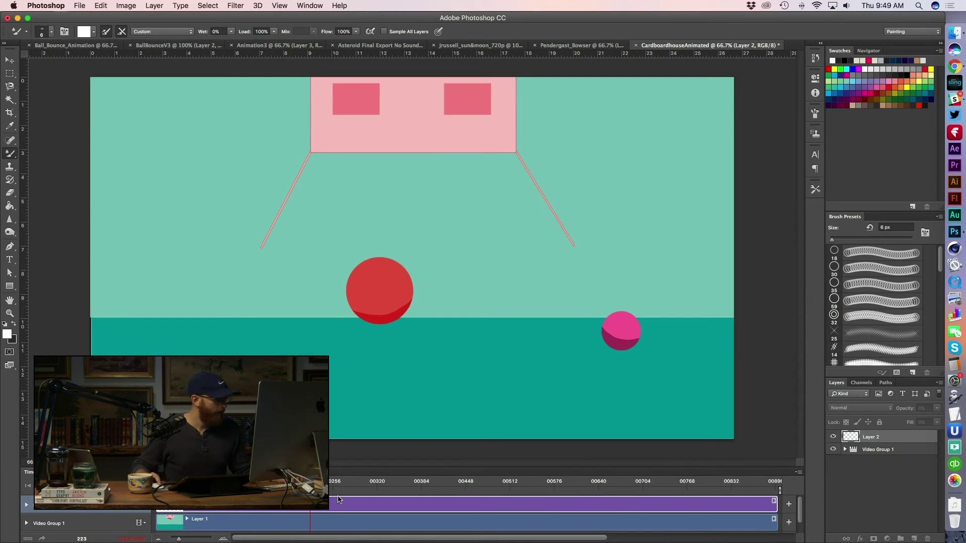
{"action": "key", "text": "space"}
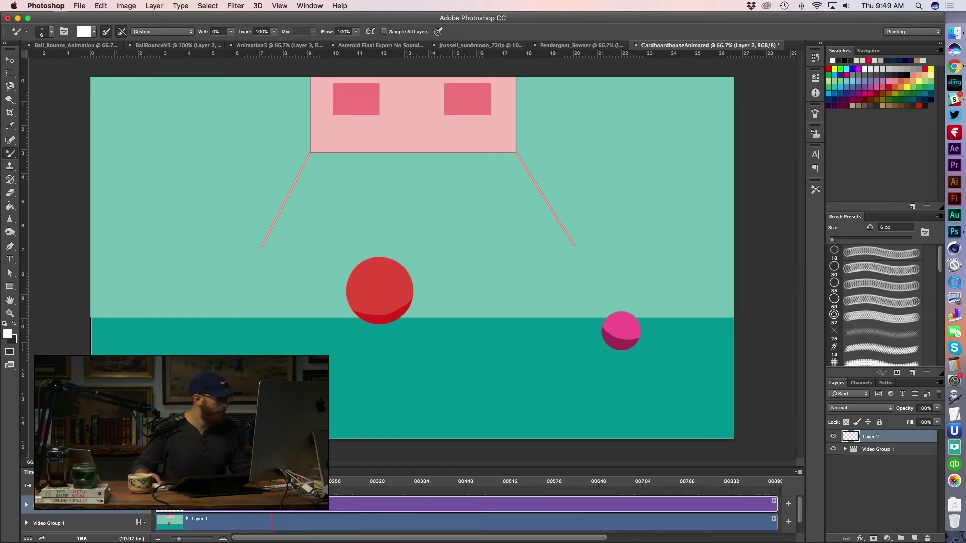
- Enlarge the timeline scale and paint white dots at the red ball's center on frames 1 to 4
{"action": "left_click_drag", "start_coordinate": [179, 538], "coordinate": [185, 538]}
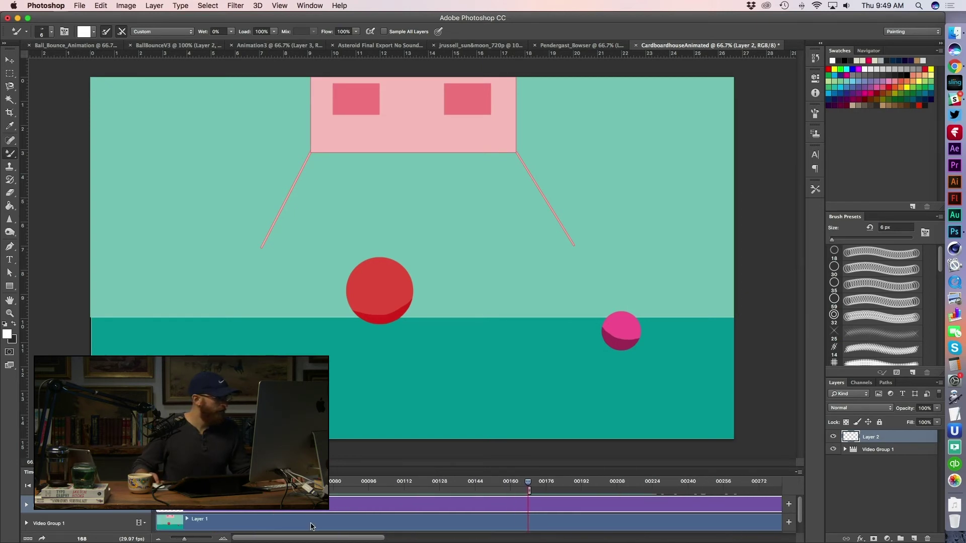
{"action": "key", "text": "space"}
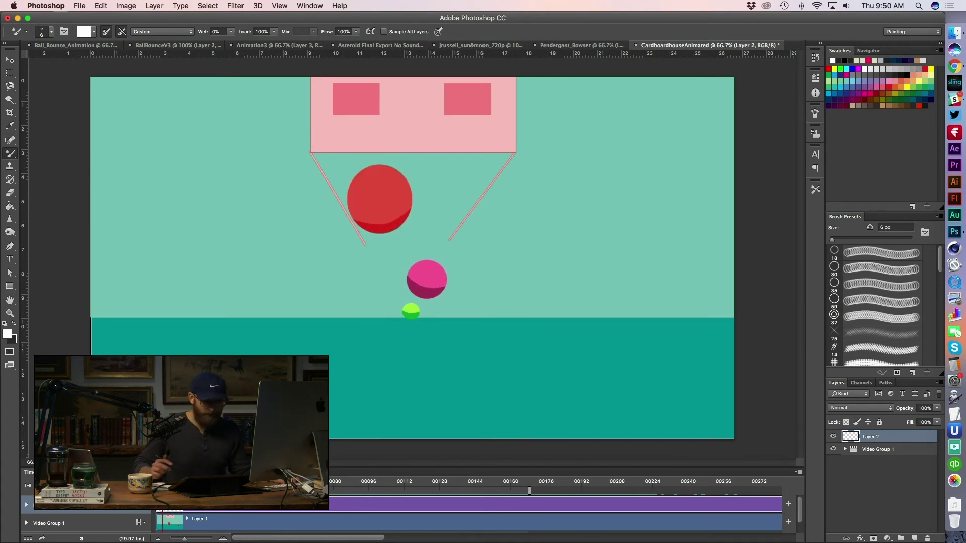
{"action": "left_click", "coordinate": [380, 200]}
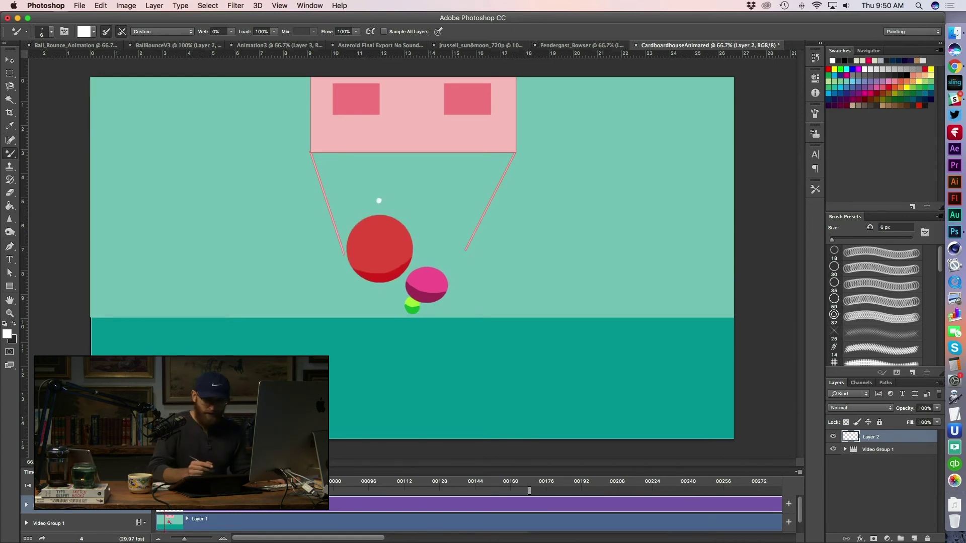
{"action": "left_click", "coordinate": [380, 248]}
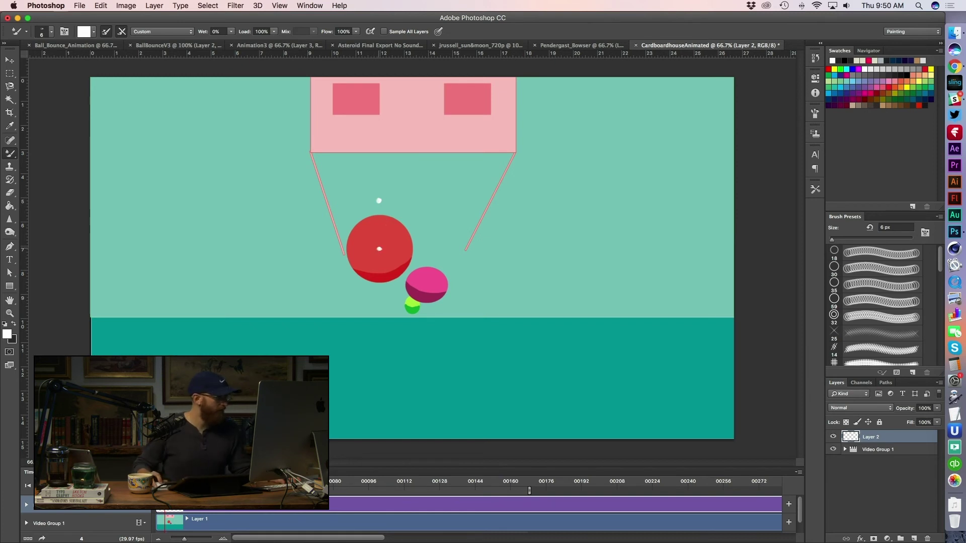
{"action": "key", "text": "Left"}
{"action": "key", "text": "Left"}
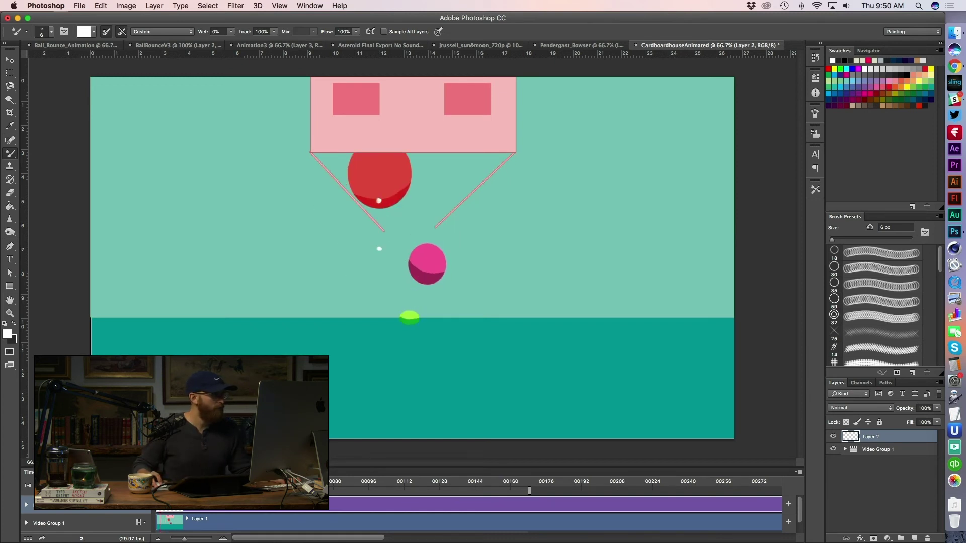
{"action": "left_click", "coordinate": [379, 176]}
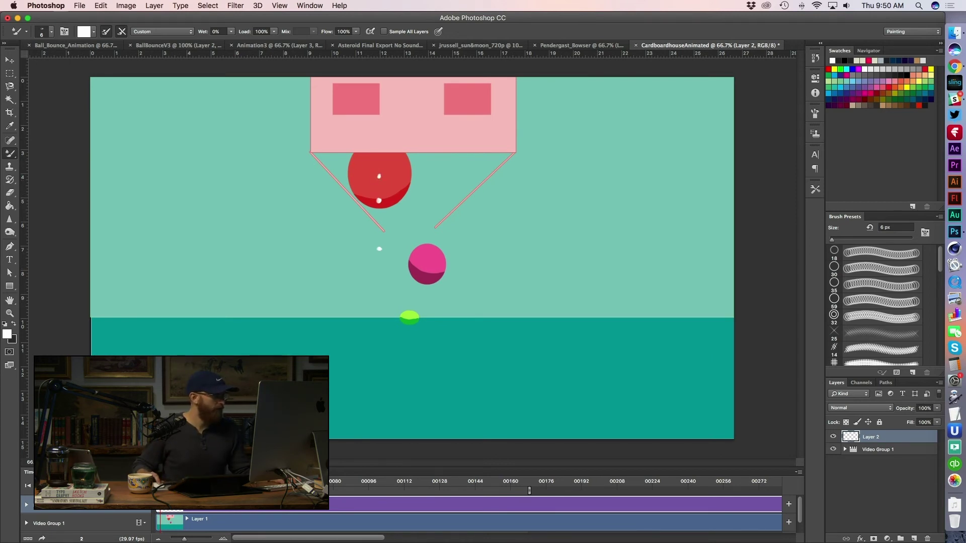
{"action": "key", "text": "Left"}
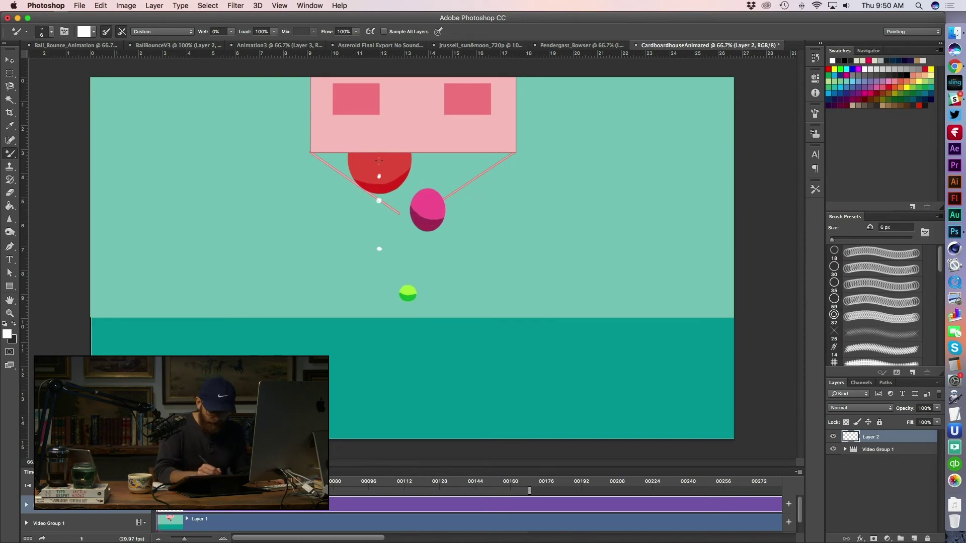
{"action": "left_click", "coordinate": [381, 160]}
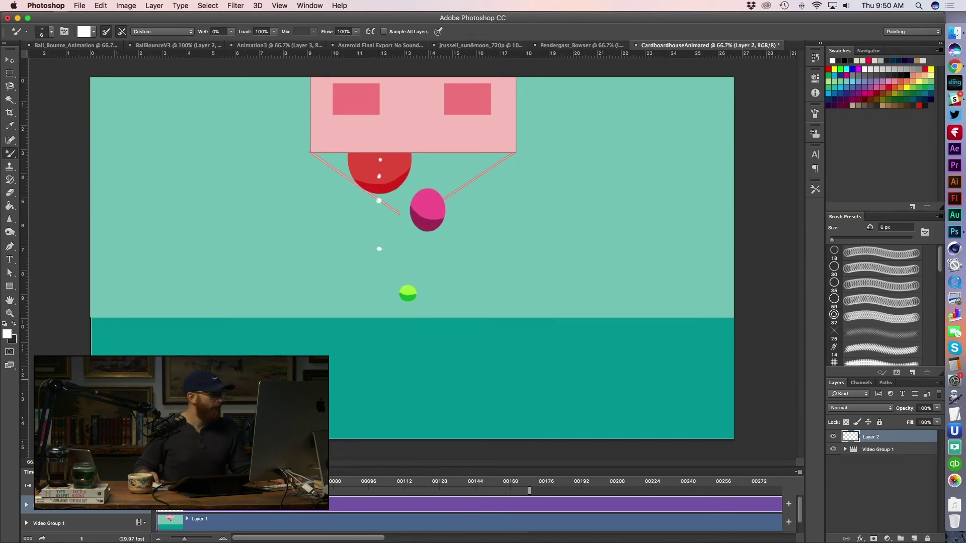
- Continue the red ball's spacing chart with white dots at its center on frames 6 and 7
{"action": "key", "text": "Right"}
{"action": "key", "text": "Right"}
{"action": "key", "text": "Right"}
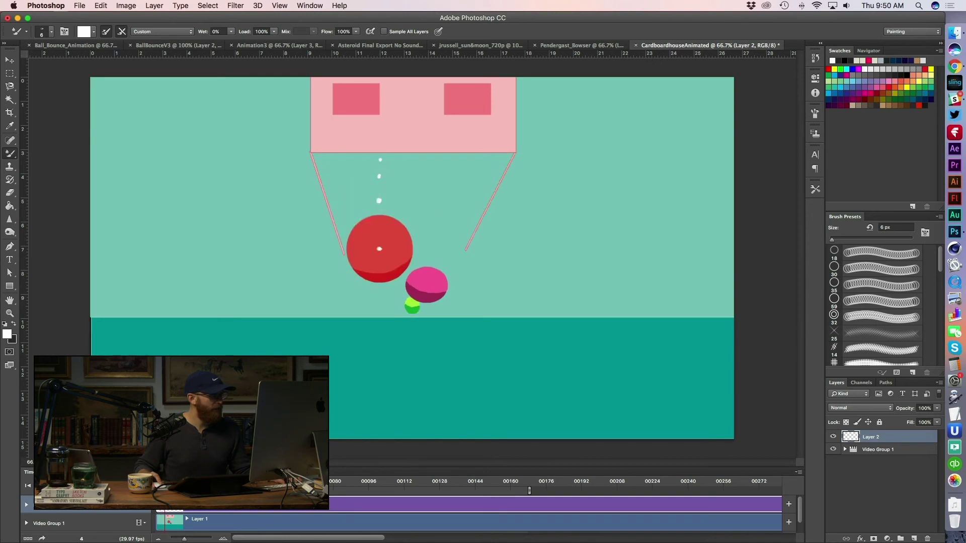
{"action": "key", "text": "Right"}
{"action": "key", "text": "Right"}
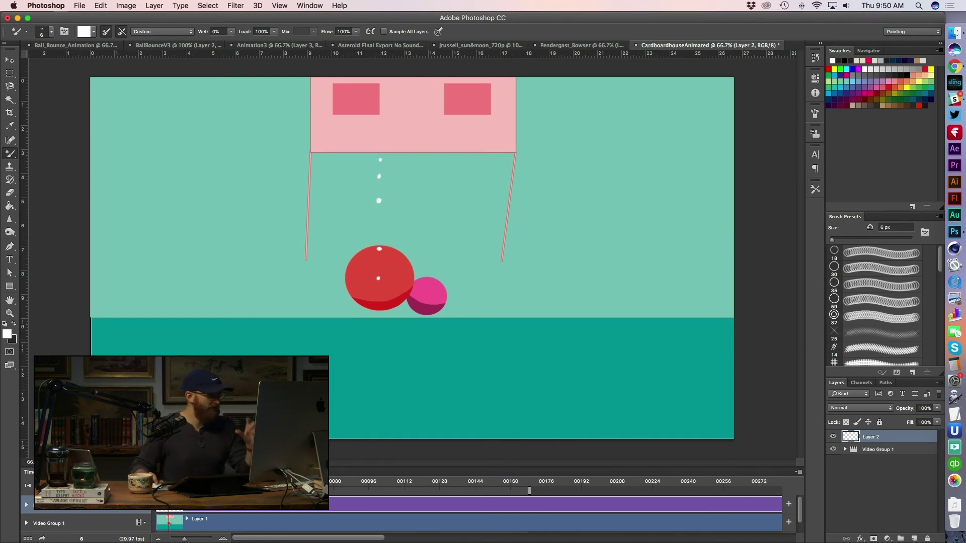
{"action": "key", "text": "Right"}
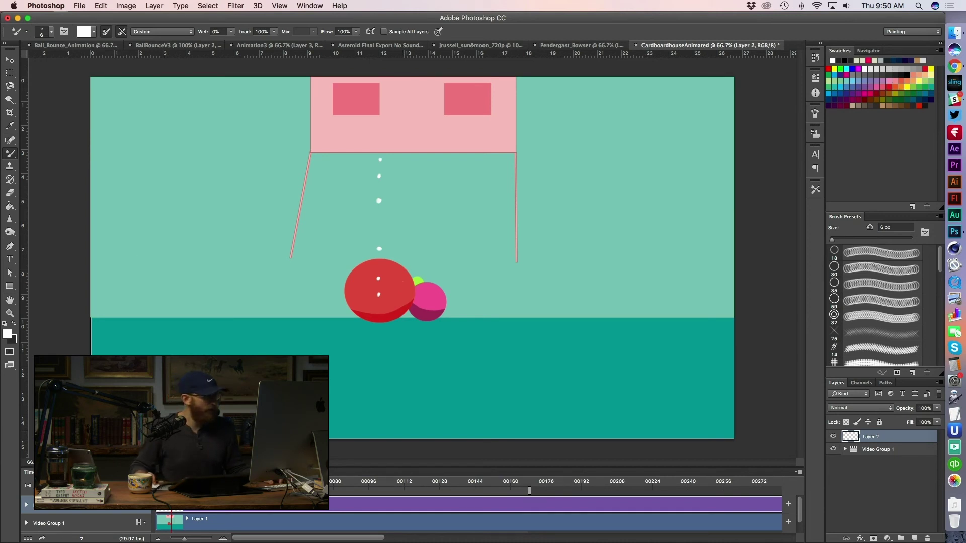
- Return to the start and paint white dots at the green ball's center on frames 0, 1 and 2
{"action": "key", "text": "space"}
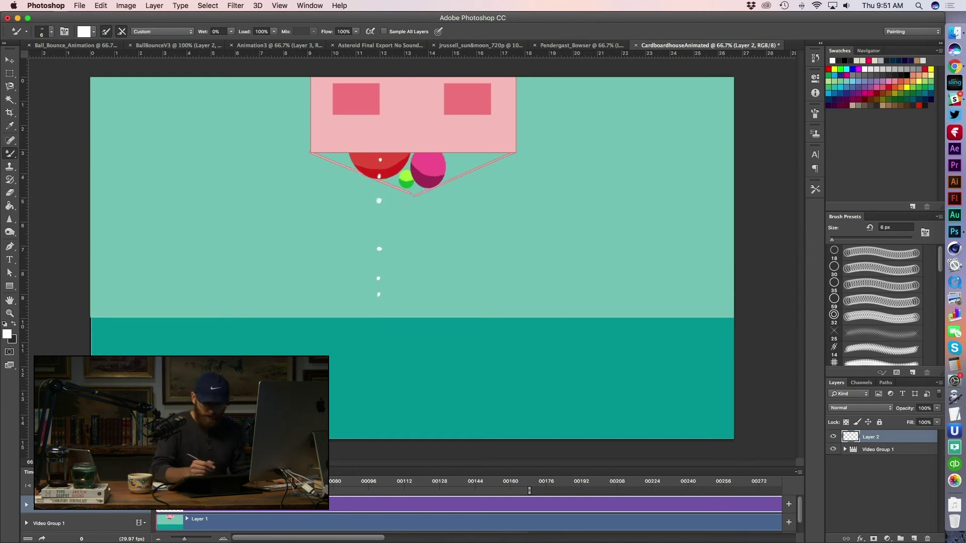
{"action": "left_click", "coordinate": [405, 179]}
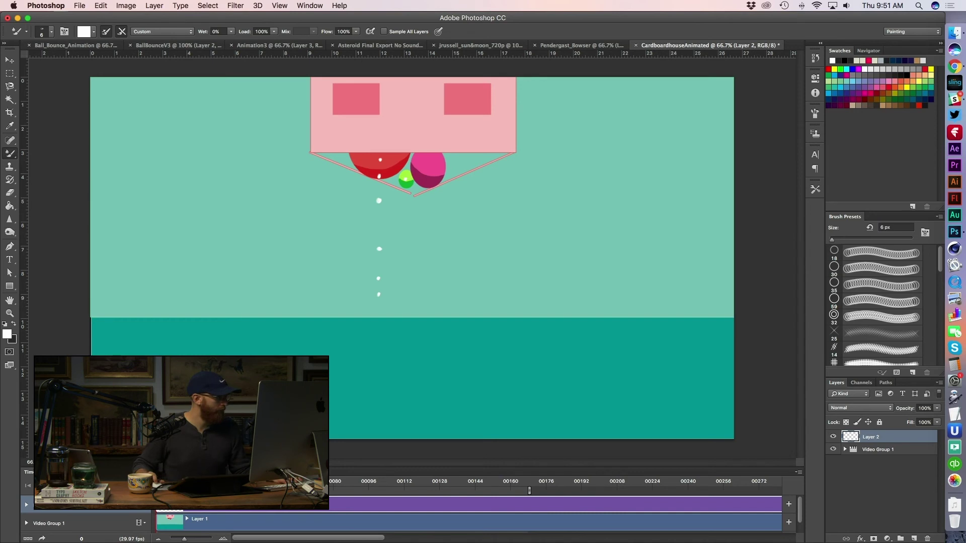
{"action": "key", "text": "Right"}
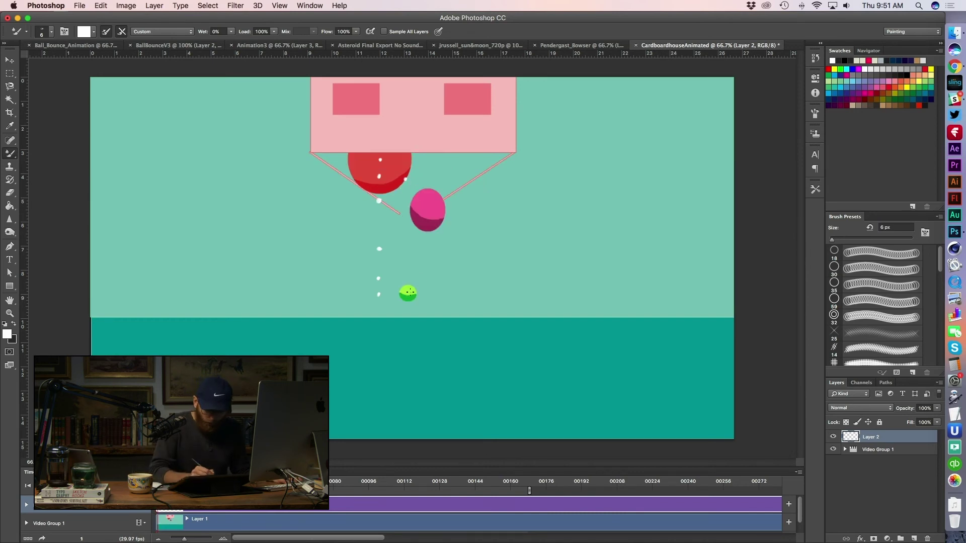
{"action": "left_click", "coordinate": [408, 293]}
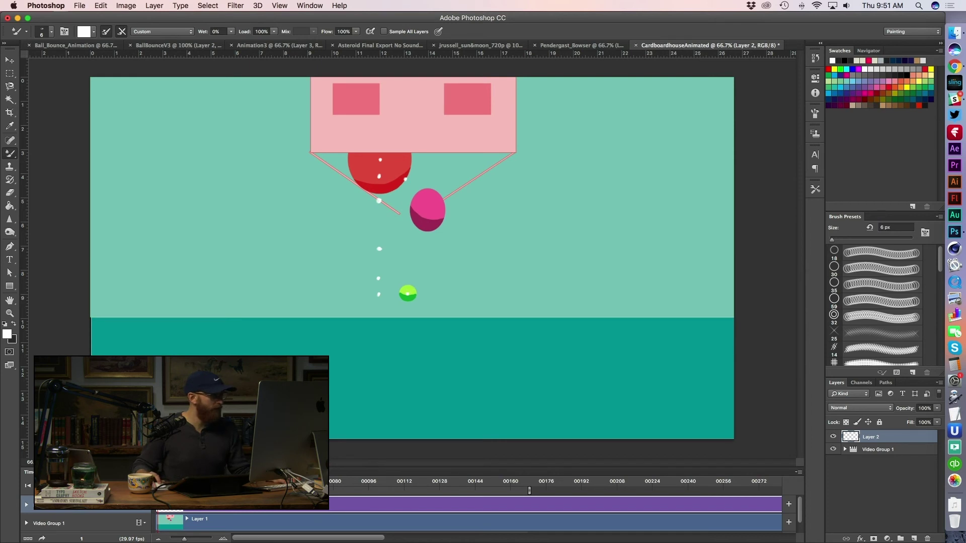
{"action": "key", "text": "Right"}
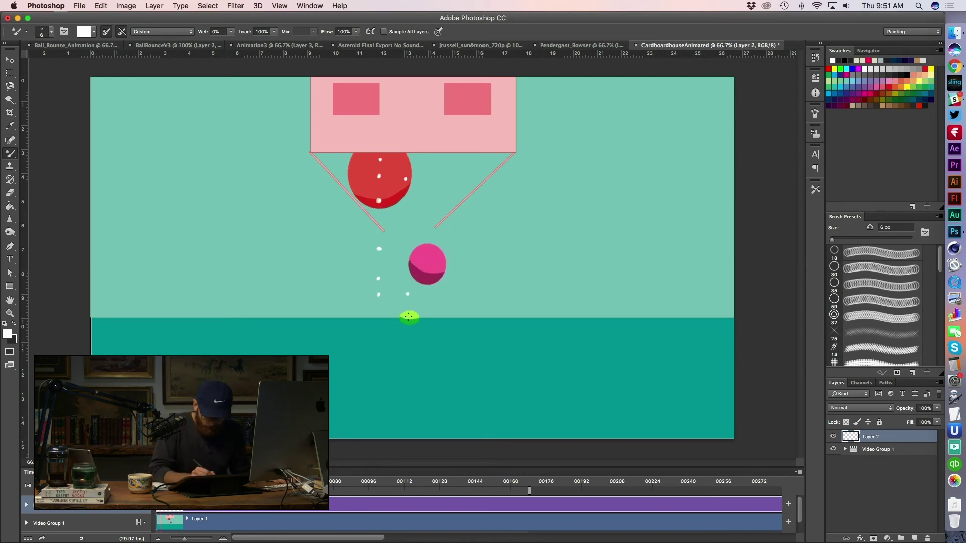
{"action": "left_click", "coordinate": [408, 316]}
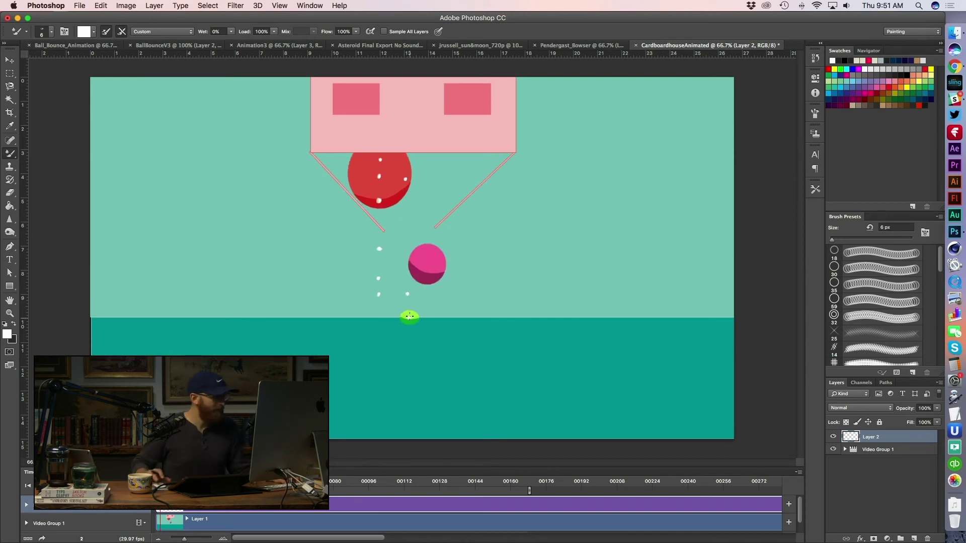
- Compare the green ball's positions after landing and mark its center with white dots on frames 3 and 4
{"action": "key", "text": "Right"}
{"action": "key", "text": "Right"}
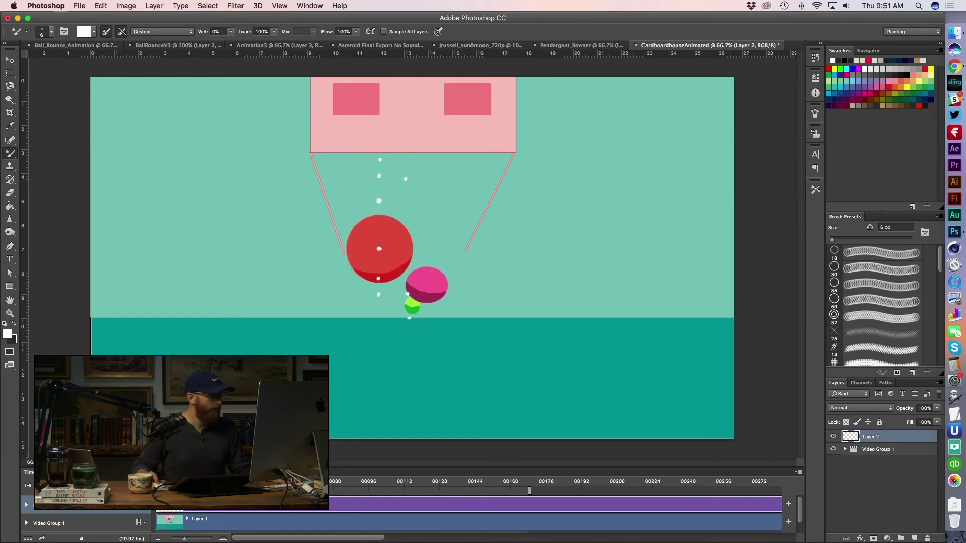
{"action": "key", "text": "Left"}
{"action": "key", "text": "Left"}
{"action": "key", "text": "Right"}
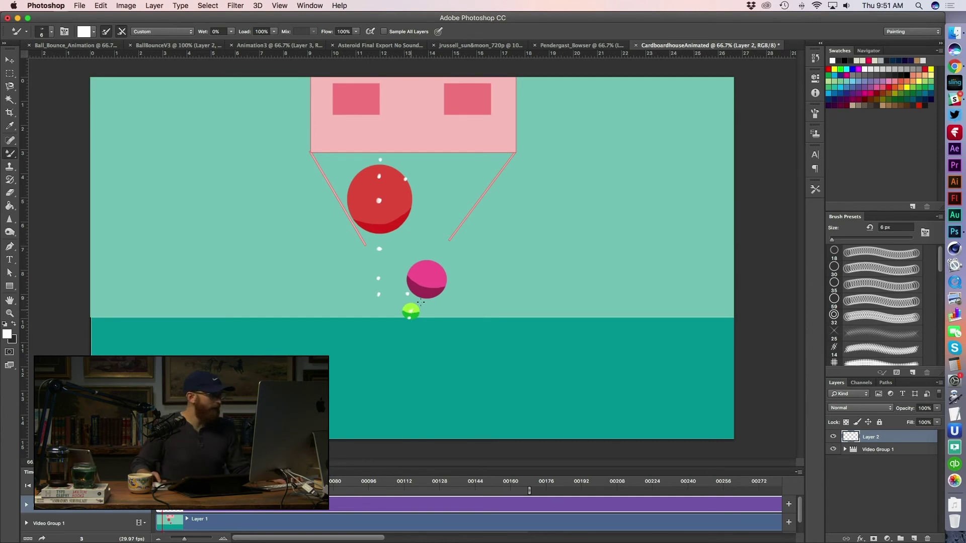
{"action": "key", "text": "Right"}
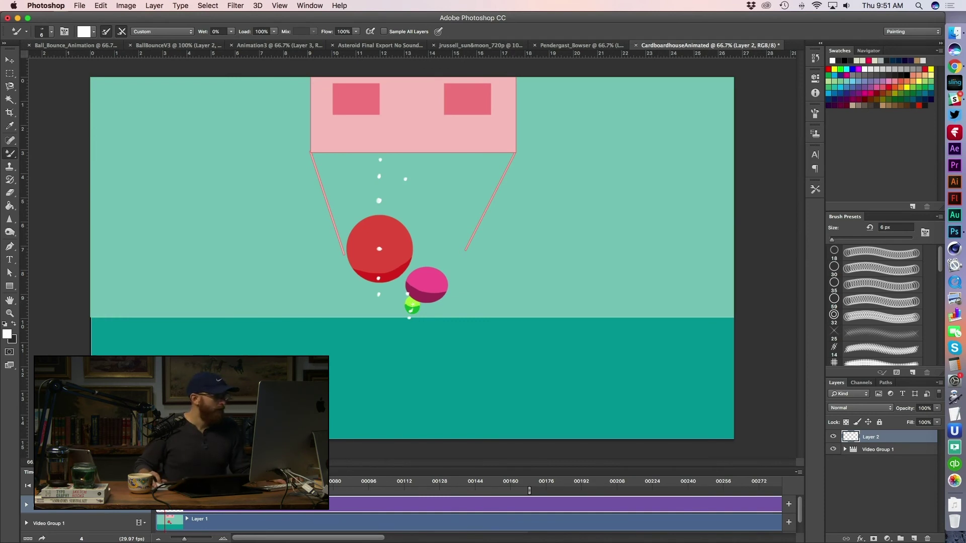
{"action": "key", "text": "Right"}
{"action": "key", "text": "Right"}
- Go back to frame 1 and paint white dots at the pink ball's center on frames 1, 2 and 3
{"action": "key", "text": "space"}
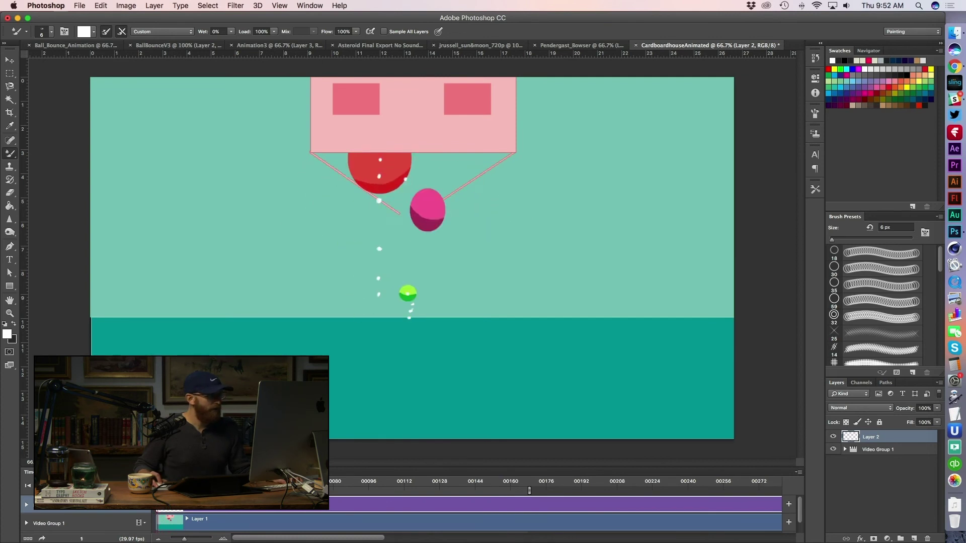
{"action": "left_click", "coordinate": [427, 210]}
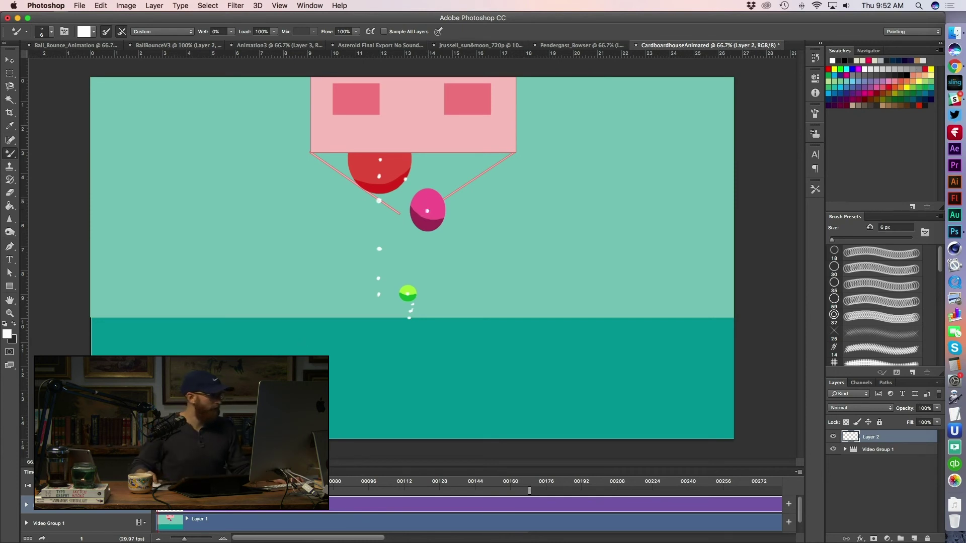
{"action": "key", "text": "Right"}
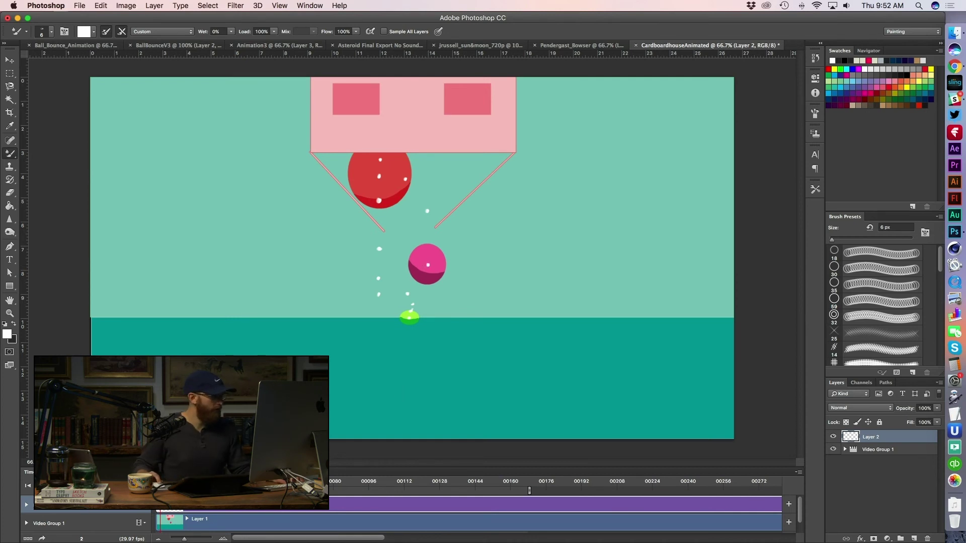
{"action": "key", "text": "Right"}
{"action": "key", "text": "Left"}
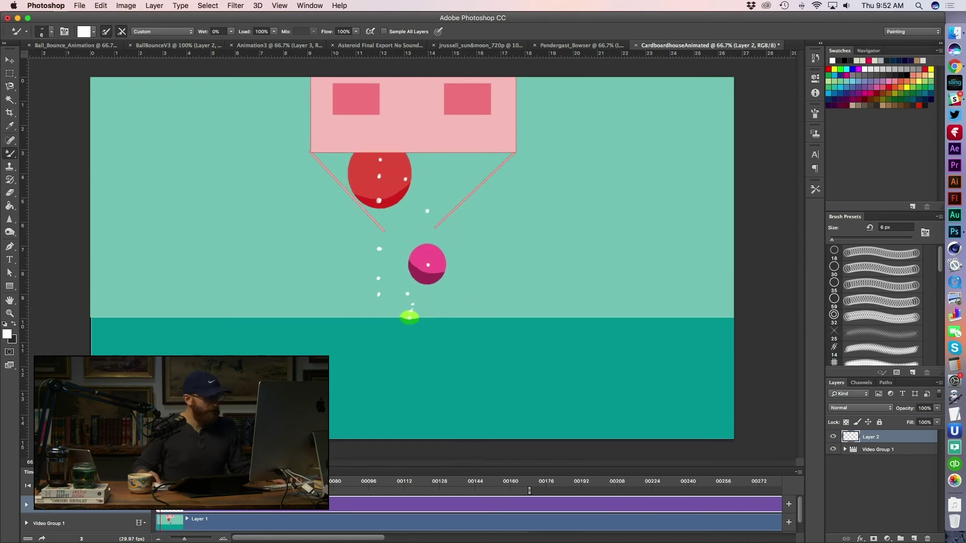
{"action": "key", "text": "Right"}
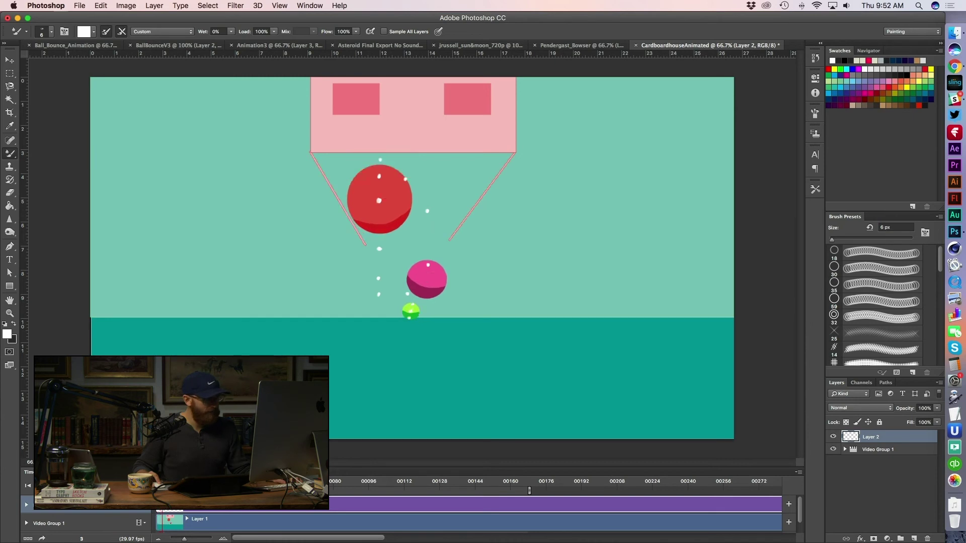
{"action": "left_click", "coordinate": [427, 281]}
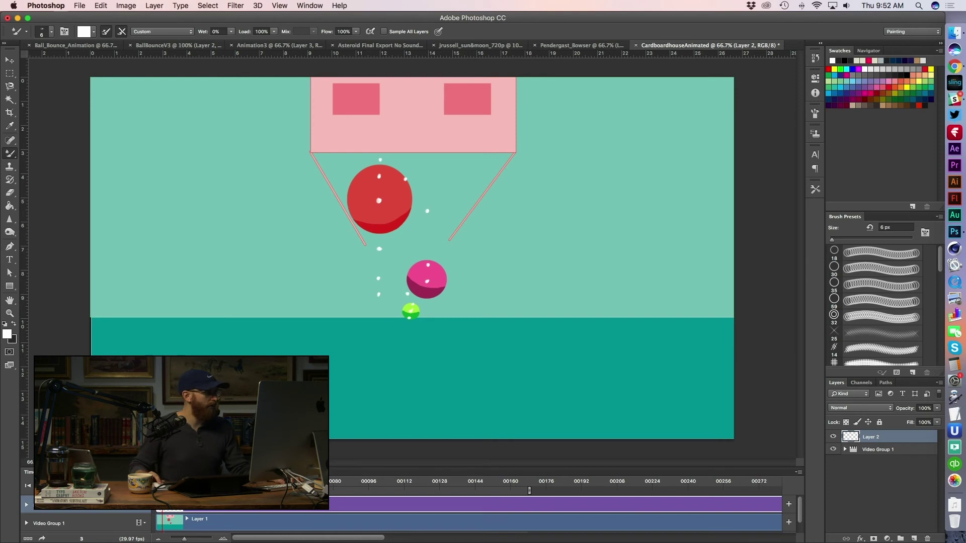
- Compare the pink ball across neighboring frames and mark its center with a white dot on frame 4
{"action": "key", "text": "Right"}
{"action": "key", "text": "Left"}
{"action": "key", "text": "Right"}
{"action": "key", "text": "Left"}
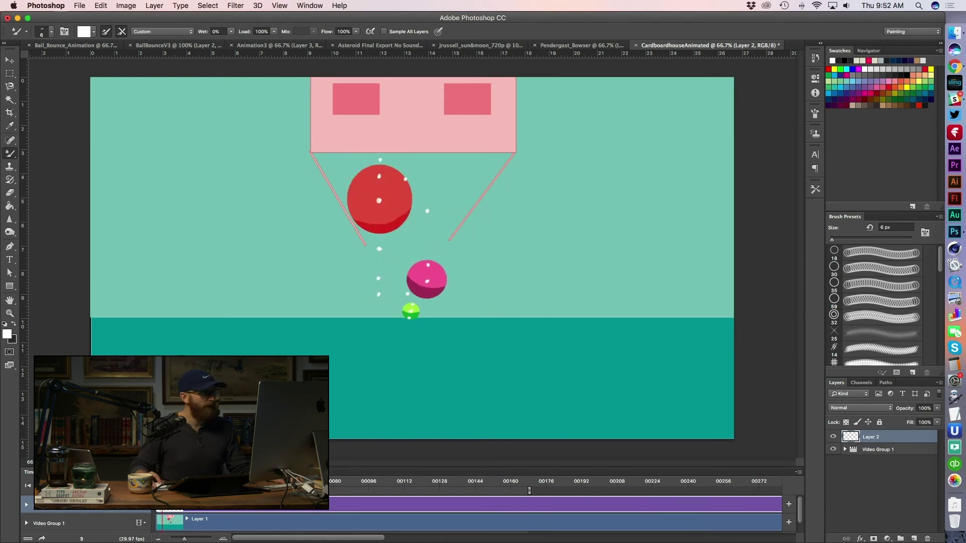
{"action": "key", "text": "Right"}
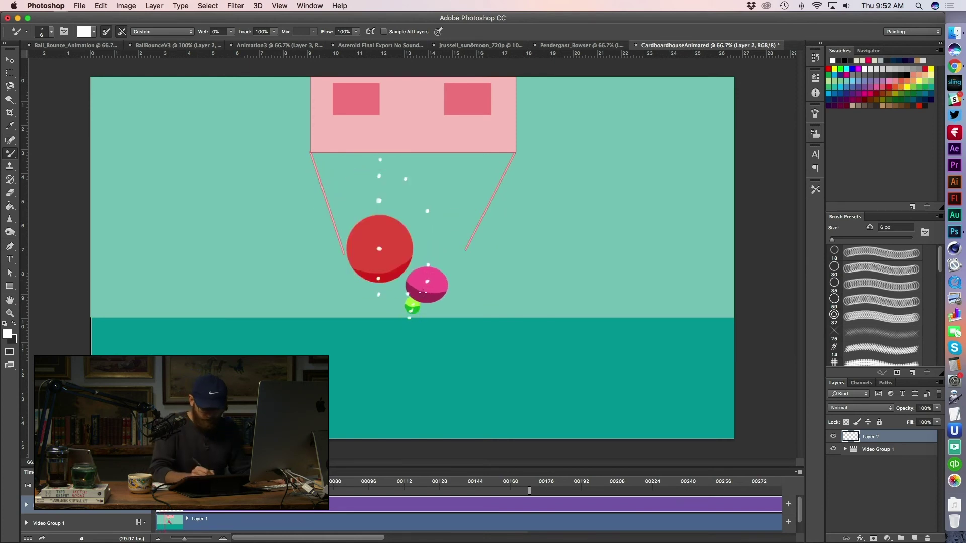
{"action": "left_click", "coordinate": [426, 289]}
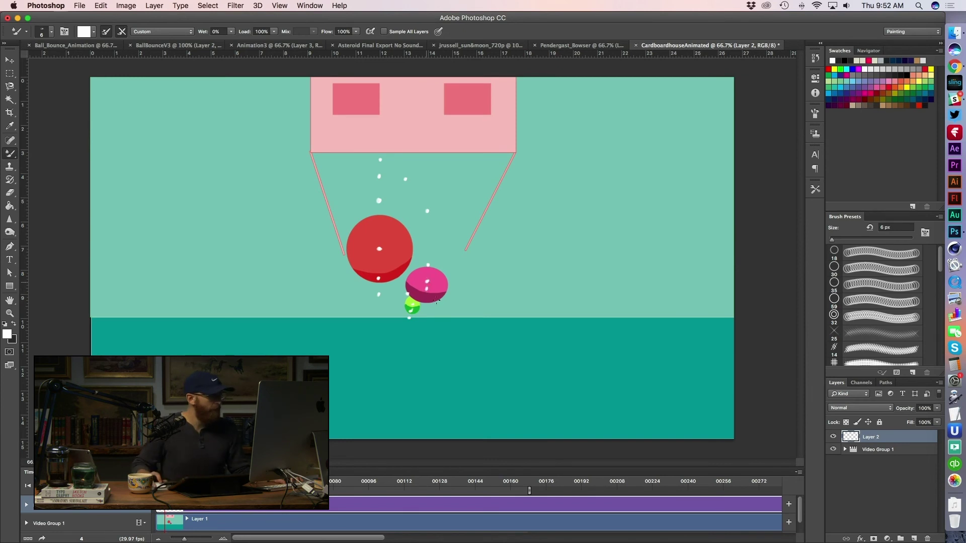
{"action": "key", "text": "Right"}
{"action": "key", "text": "Left"}
{"action": "key", "text": "Right"}
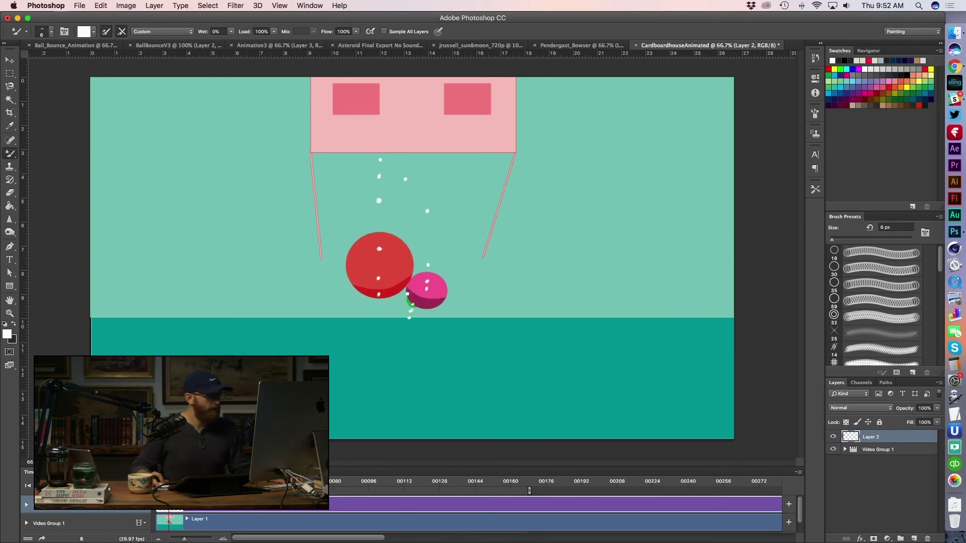
- Compare the pink ball across adjacent frames and add one more white dot at its center on the following frame
{"action": "key", "text": "Left"}
{"action": "key", "text": "Right"}
{"action": "key", "text": "Right"}
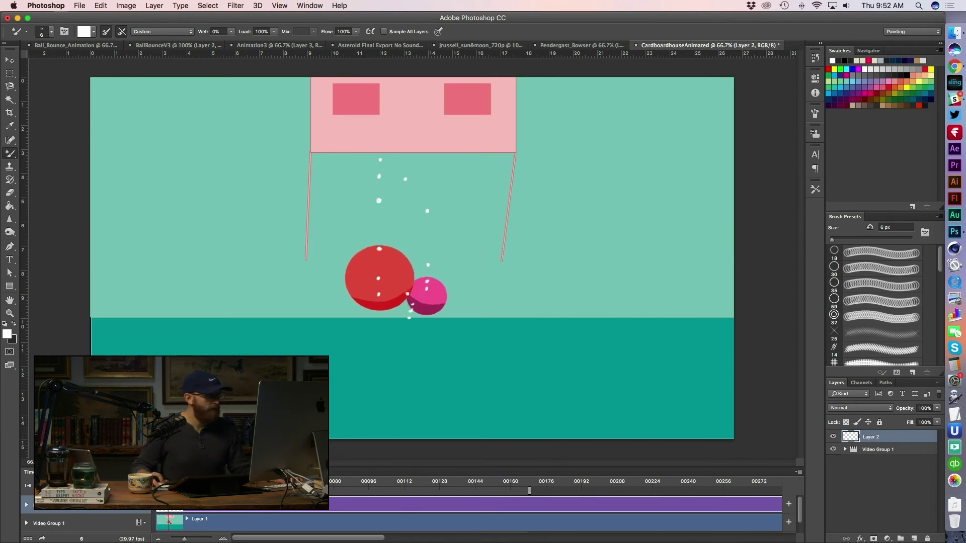
{"action": "left_click", "coordinate": [425, 298]}
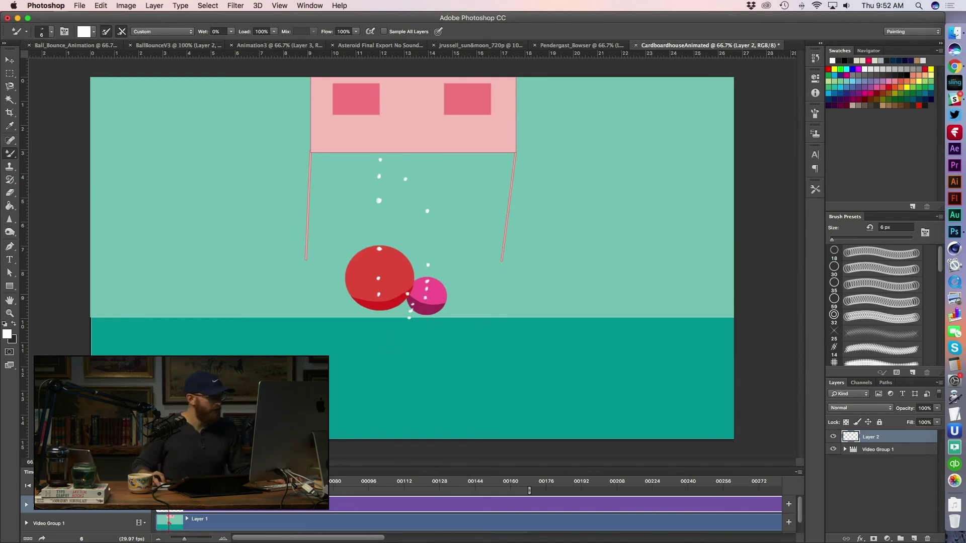
{"action": "key", "text": "Left"}
{"action": "key", "text": "Right"}
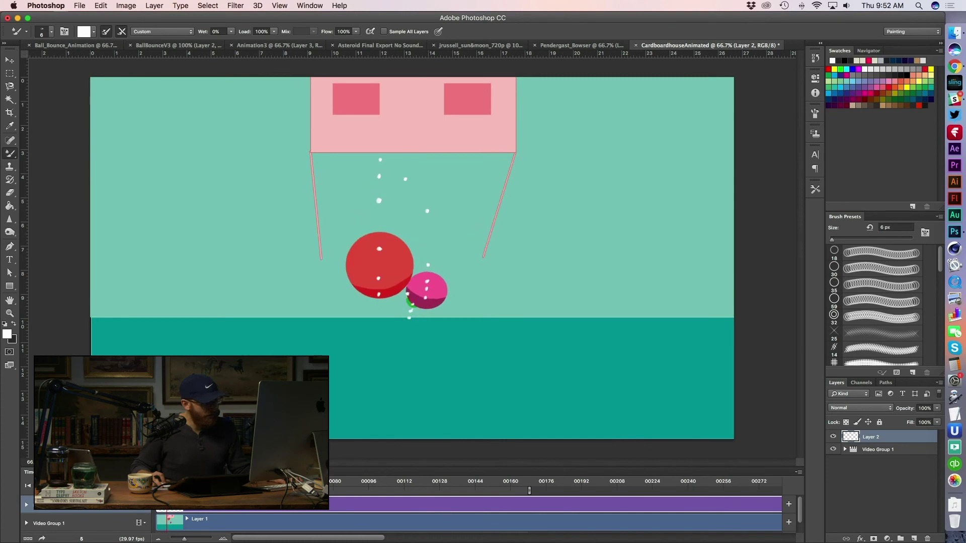
{"action": "key", "text": "Right"}
- Play ahead to frame 18 and sketch a white bounce arc with spacing dots for the pink ball, plus an angular stroke beneath it
{"action": "key", "text": "space"}
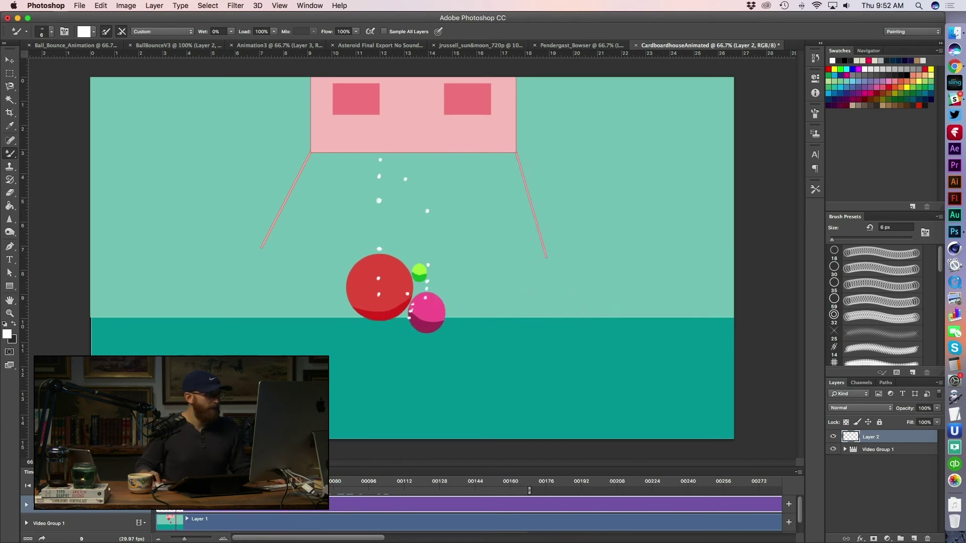
{"action": "key", "text": "space"}
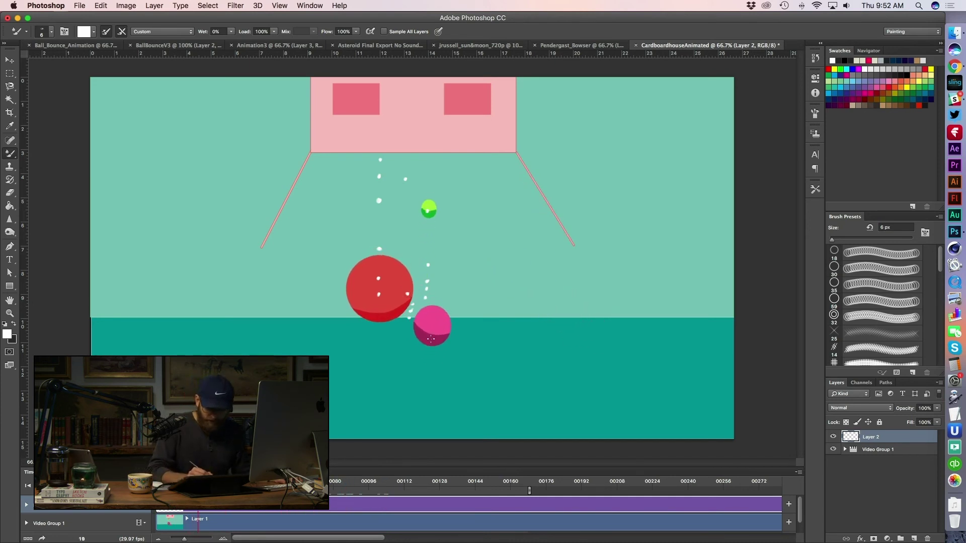
{"action": "mouse_move", "coordinate": [431, 337]}
{"action": "left_mouse_down"}
{"action": "mouse_move", "coordinate": [454, 310]}
{"action": "mouse_move", "coordinate": [513, 280]}
{"action": "mouse_move", "coordinate": [568, 289]}
{"action": "mouse_move", "coordinate": [618, 338]}
{"action": "mouse_move", "coordinate": [559, 281]}
{"action": "mouse_move", "coordinate": [520, 277]}
{"action": "left_mouse_up"}
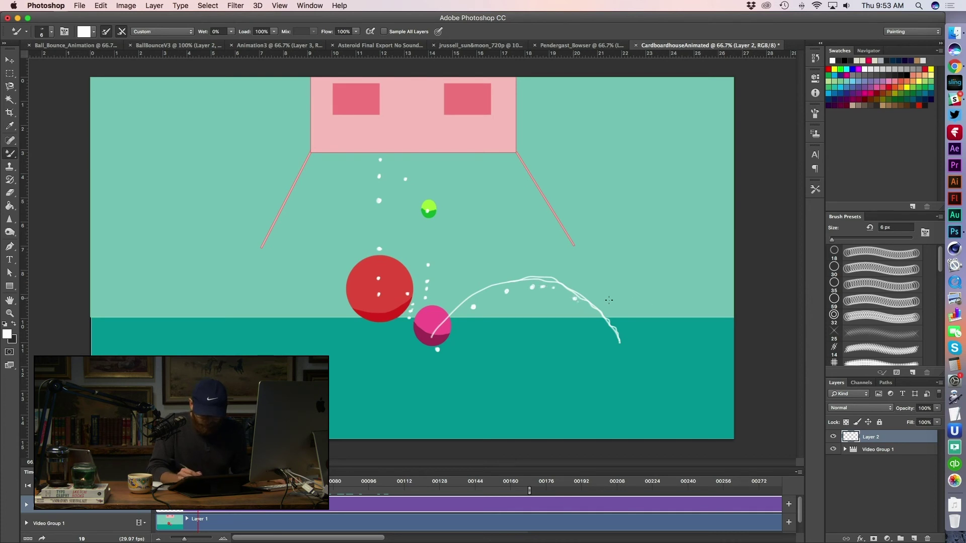
{"action": "left_click", "coordinate": [607, 336]}
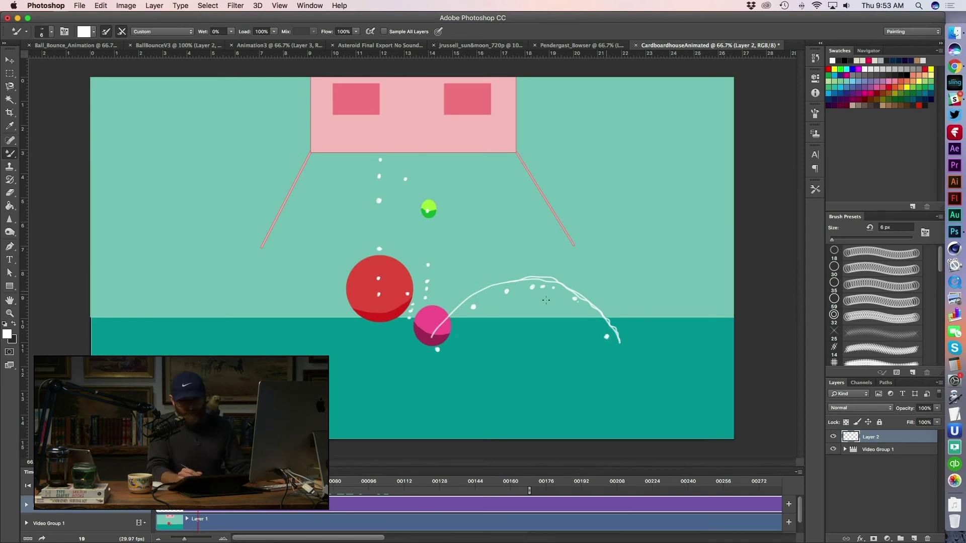
{"action": "mouse_move", "coordinate": [445, 366]}
{"action": "left_mouse_down"}
{"action": "mouse_move", "coordinate": [487, 352]}
{"action": "mouse_move", "coordinate": [484, 323]}
{"action": "mouse_move", "coordinate": [453, 365]}
{"action": "left_mouse_up"}
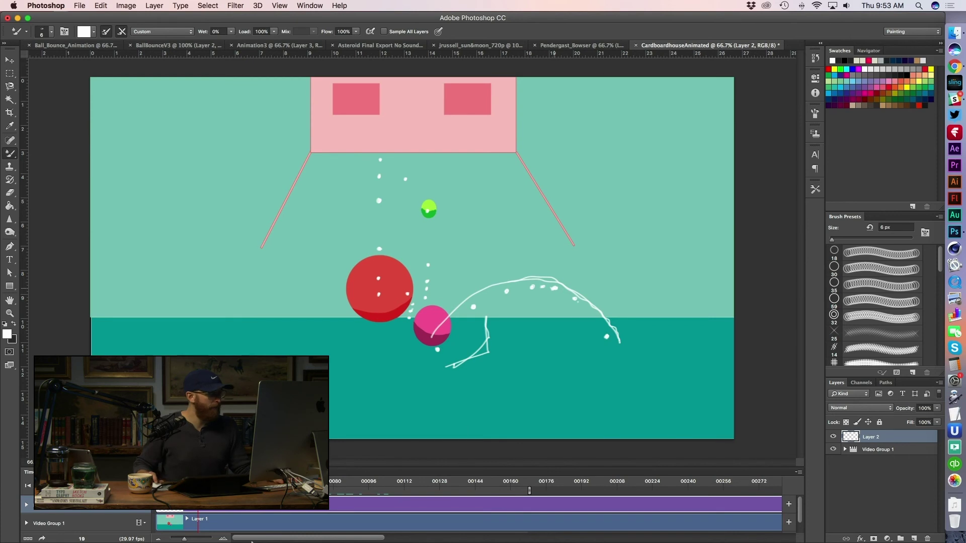
- Replay the cardboard house animation, including from near its start, to review the pink ball's bounce against the sketched arc and dots
{"action": "key", "text": "space"}
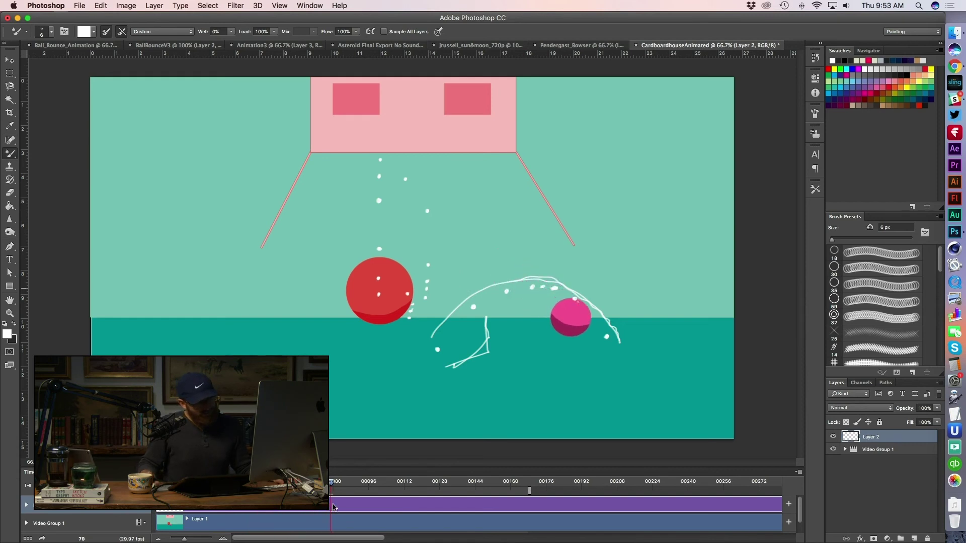
{"action": "left_click_drag", "start_coordinate": [402, 529], "coordinate": [204, 539]}
{"action": "key", "text": "space"}
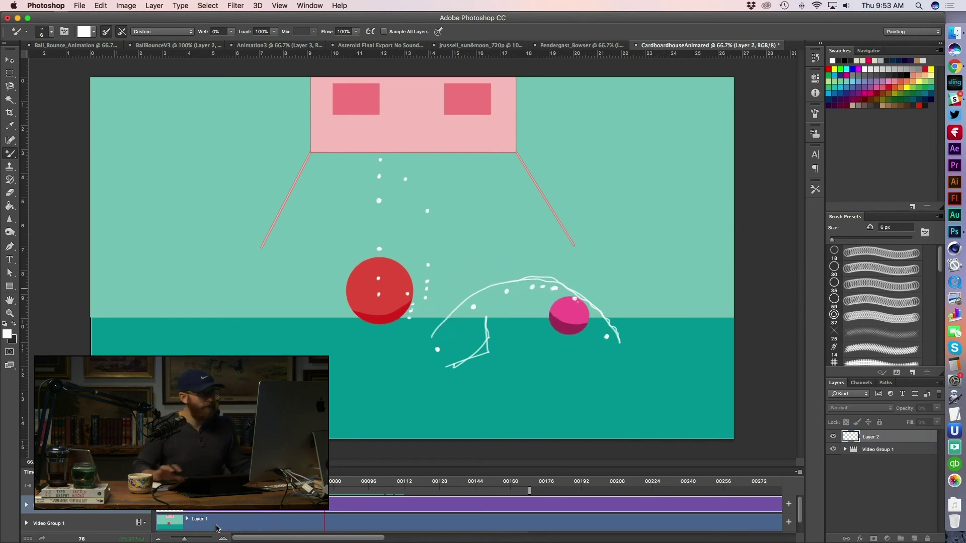
{"action": "key", "text": "space"}
{"action": "left_click_drag", "start_coordinate": [202, 482], "coordinate": [160, 483]}
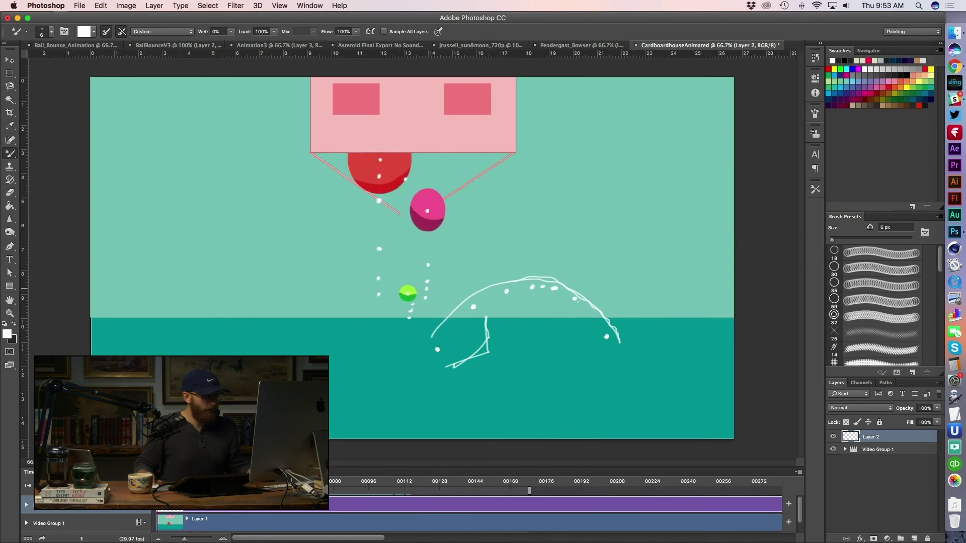
{"action": "key", "text": "space"}
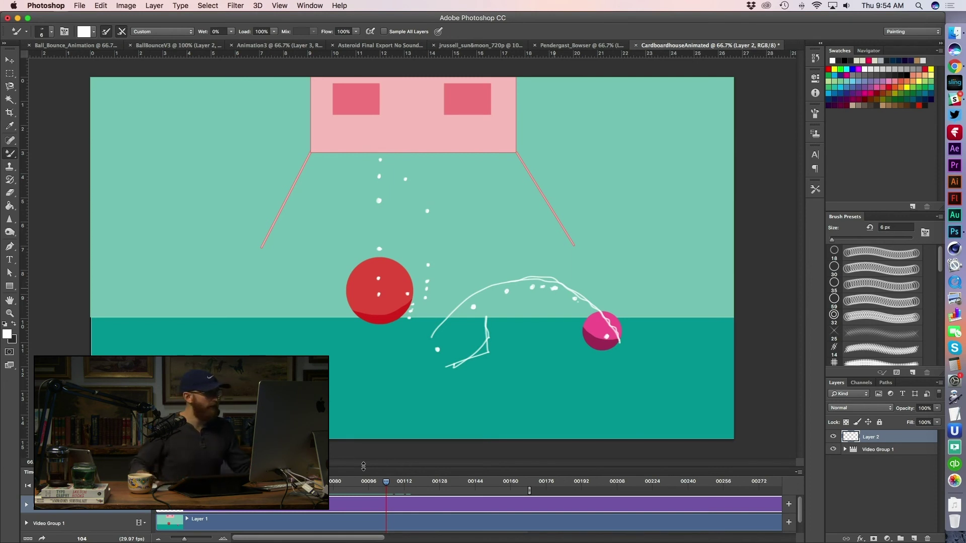
{"action": "key", "text": "space"}
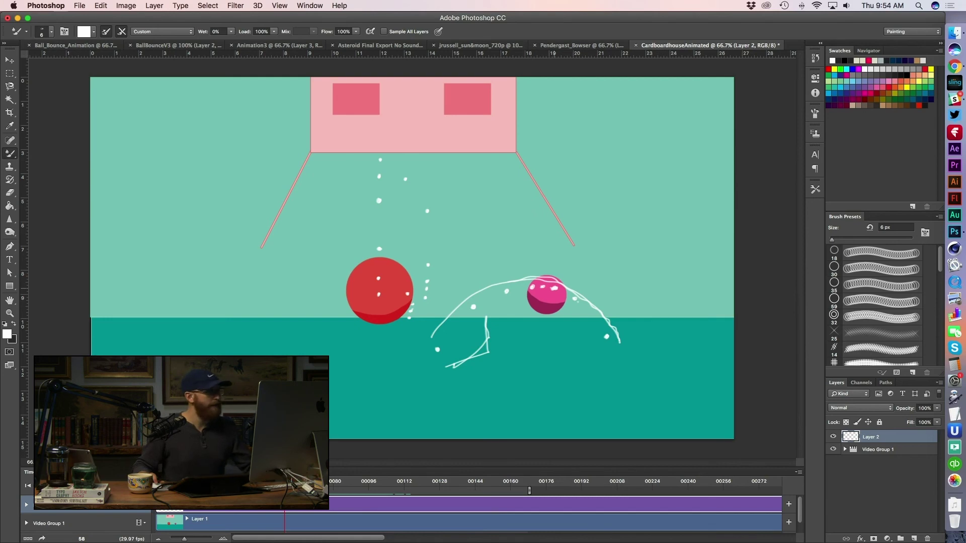
- Check the #_general channel in Slack for messages and return to the cardboard house document in Photoshop
{"action": "key", "text": "super+Tab"}
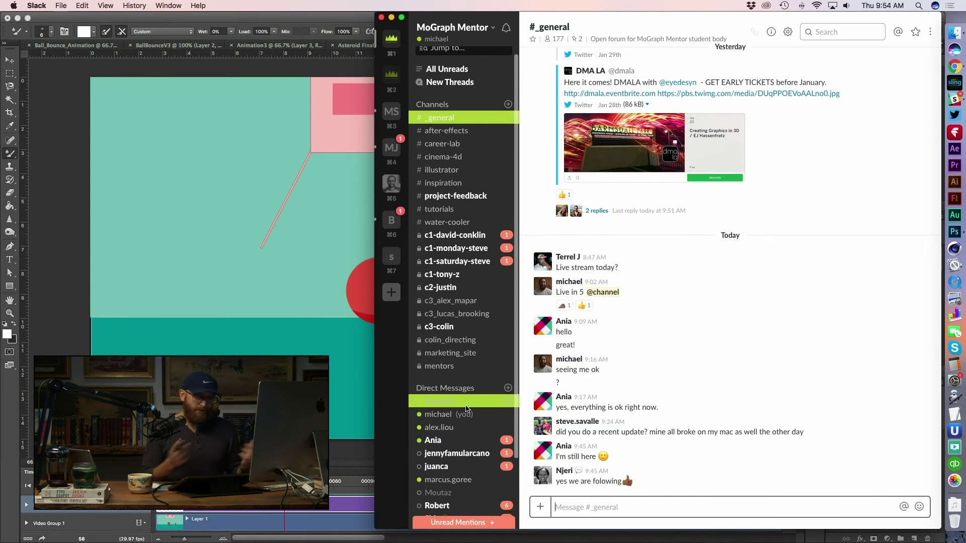
{"action": "left_click", "coordinate": [304, 14]}
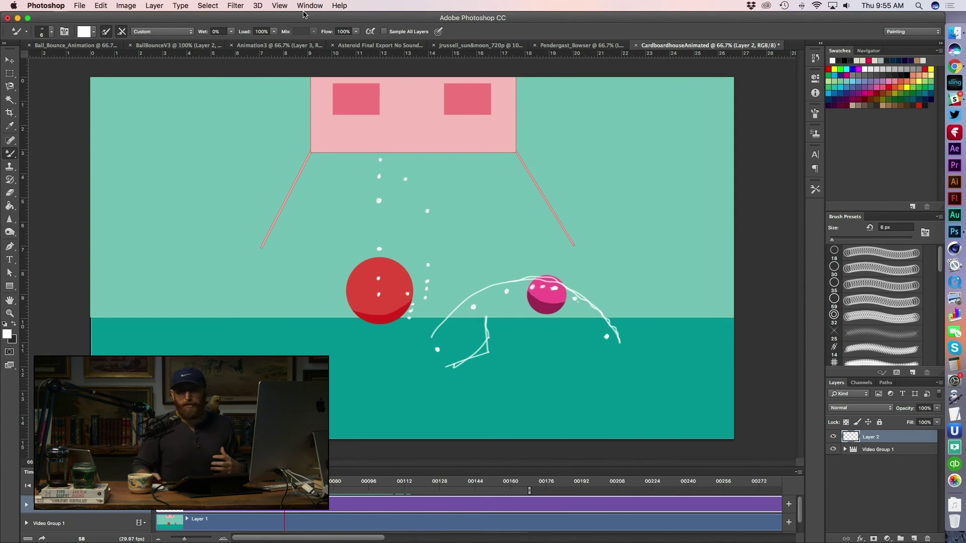
{"action": "key", "text": "super+Tab"}
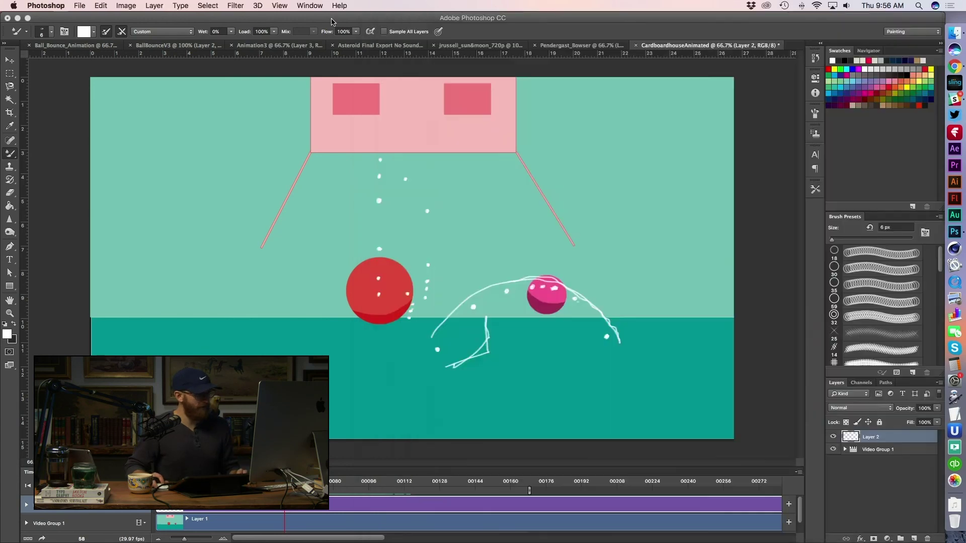
{"action": "left_click", "coordinate": [355, 39]}
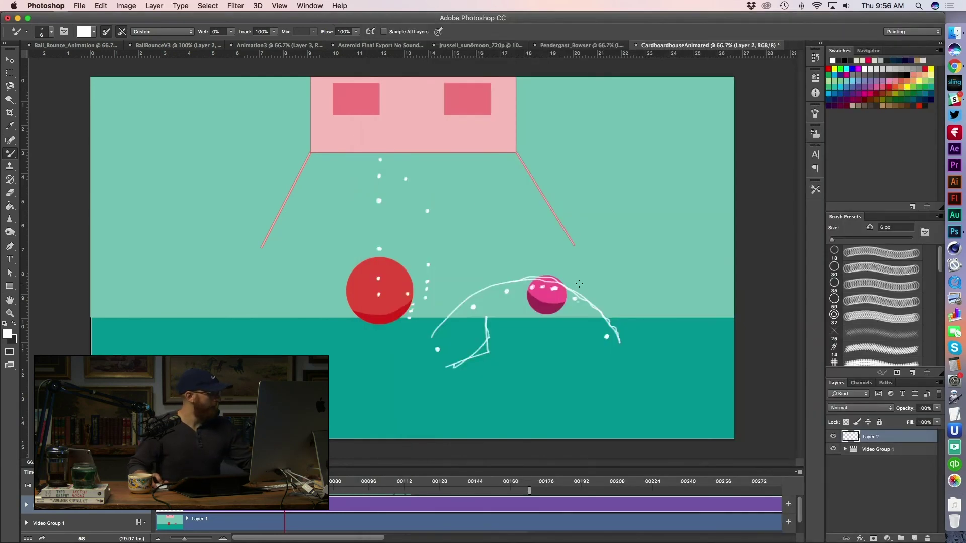
- Bring up the Ball_Bounce_Animation document
{"action": "key", "text": "ctrl+Tab"}
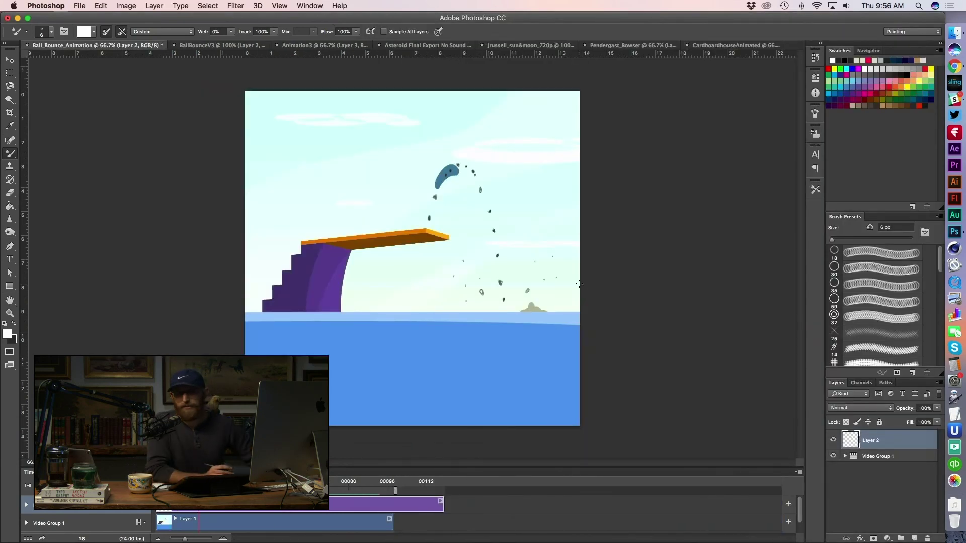